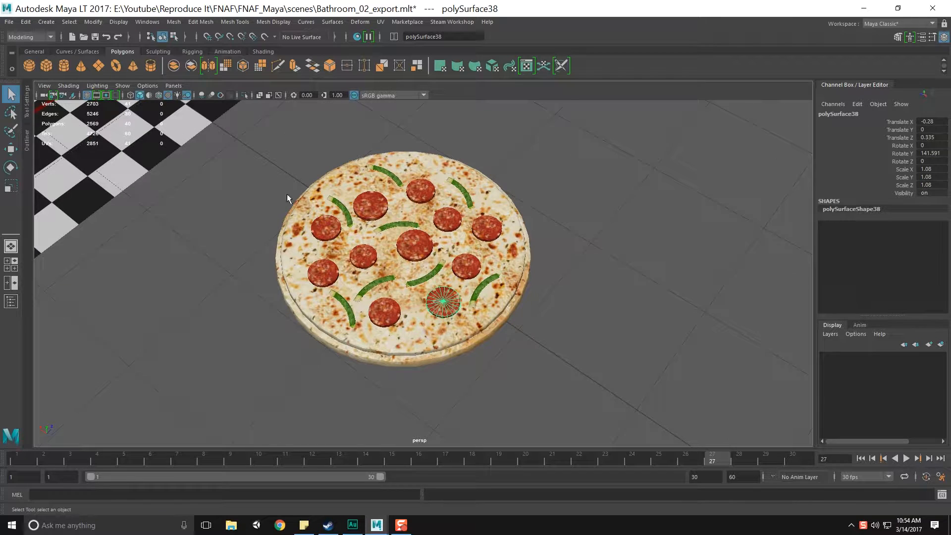
Combine the pizza dough, pepperoni and green pepper pieces into a single mesh
{"action": "left_click", "coordinate": [420, 192]}
{"action": "left_click", "coordinate": [454, 228]}
{"action": "scroll", "coordinate": [451, 234], "scroll_direction": "down", "scroll_amount": 3}
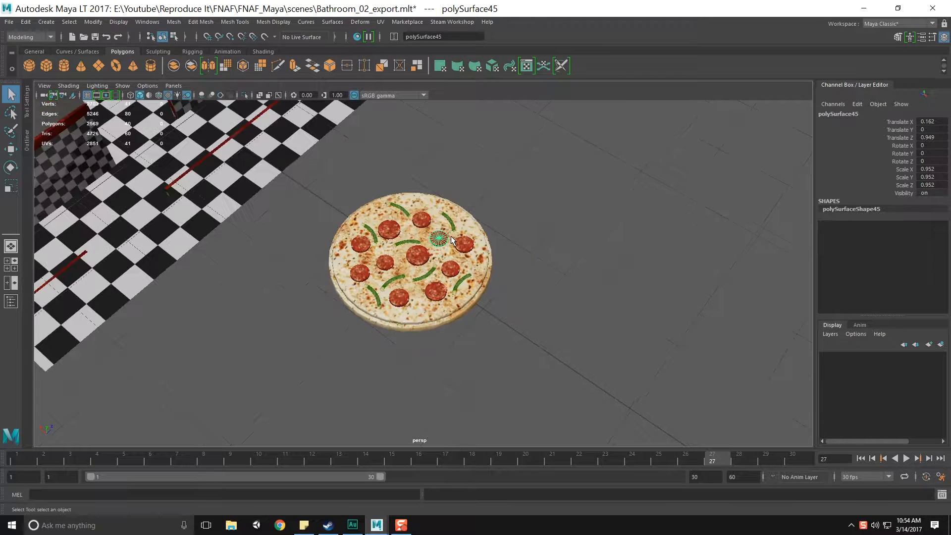
{"action": "left_click_drag", "start_coordinate": [290, 163], "coordinate": [641, 432]}
{"action": "left_click", "coordinate": [372, 210]}
{"action": "left_click_drag", "start_coordinate": [308, 176], "coordinate": [528, 362]}
{"action": "left_click_drag", "start_coordinate": [297, 259], "coordinate": [292, 243], "text": "alt"}
{"action": "left_click", "coordinate": [165, 66]}
{"action": "right_click_drag", "start_coordinate": [340, 266], "coordinate": [548, 308], "text": "alt"}
{"action": "left_click_drag", "start_coordinate": [548, 308], "coordinate": [570, 344], "text": "alt"}
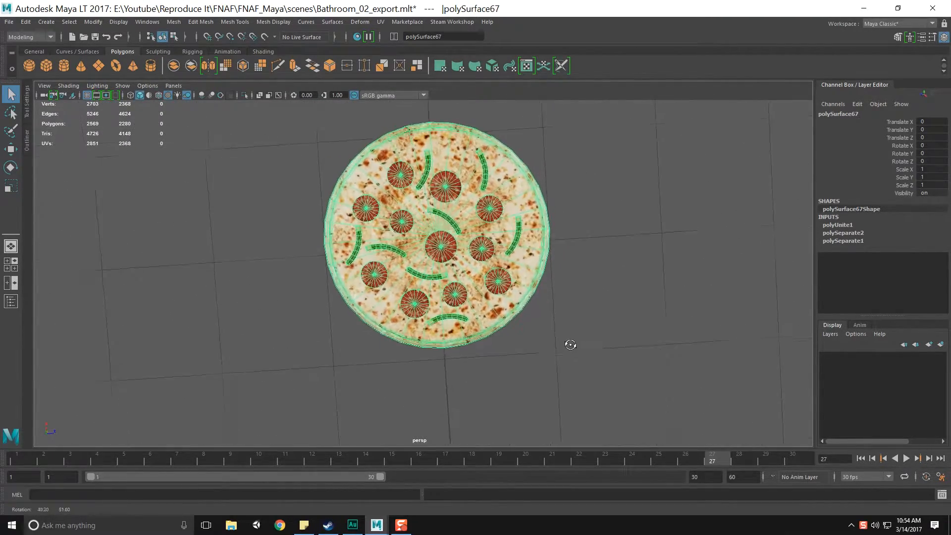
Select the faces covering one quarter of the combined pizza, toppings included, working in the top view
{"action": "right_click_drag", "start_coordinate": [479, 315], "coordinate": [479, 272]}
{"action": "left_click_drag", "start_coordinate": [466, 315], "coordinate": [474, 308], "text": "alt"}
{"action": "right_click_drag", "start_coordinate": [474, 307], "coordinate": [535, 342], "text": "alt"}
{"action": "left_click_drag", "start_coordinate": [535, 342], "coordinate": [570, 255], "text": "alt"}
{"action": "key", "text": "space"}
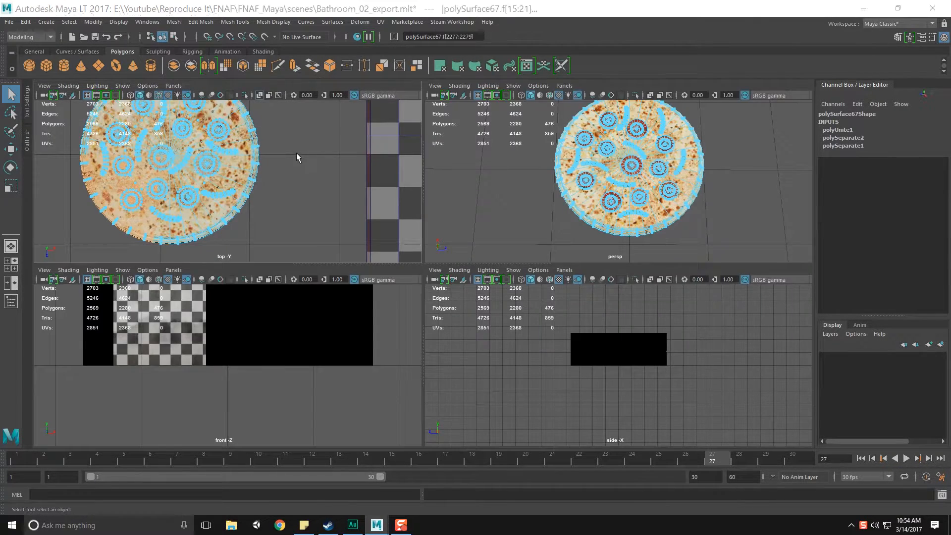
{"action": "key", "text": "space"}
{"action": "left_click_drag", "start_coordinate": [410, 266], "coordinate": [322, 434]}
{"action": "scroll", "coordinate": [461, 388], "scroll_direction": "down", "scroll_amount": 3}
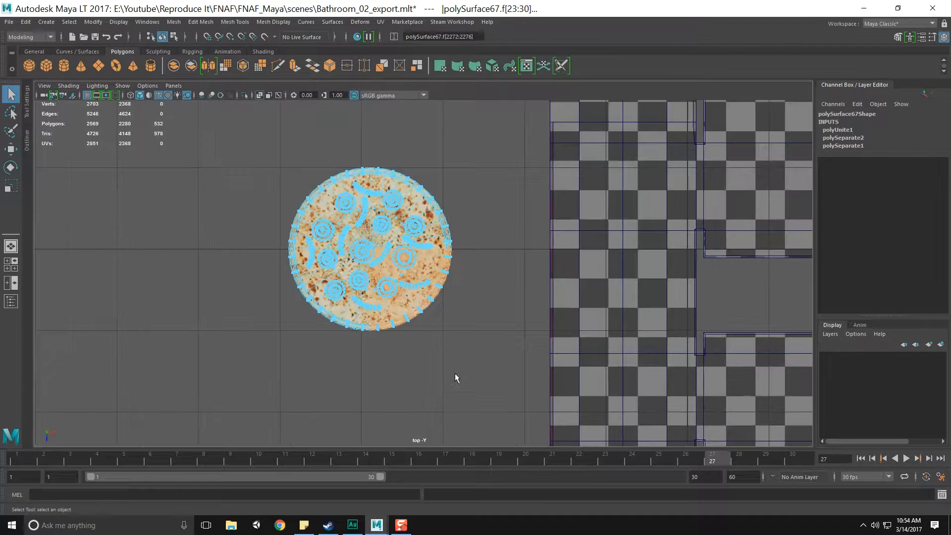
Duplicate the selected quarter's faces as separate geometry and move the copy clear of the whole pizza
{"action": "right_click_drag", "start_coordinate": [411, 285], "coordinate": [416, 438]}
{"action": "scroll", "coordinate": [417, 414], "scroll_direction": "down", "scroll_amount": 4}
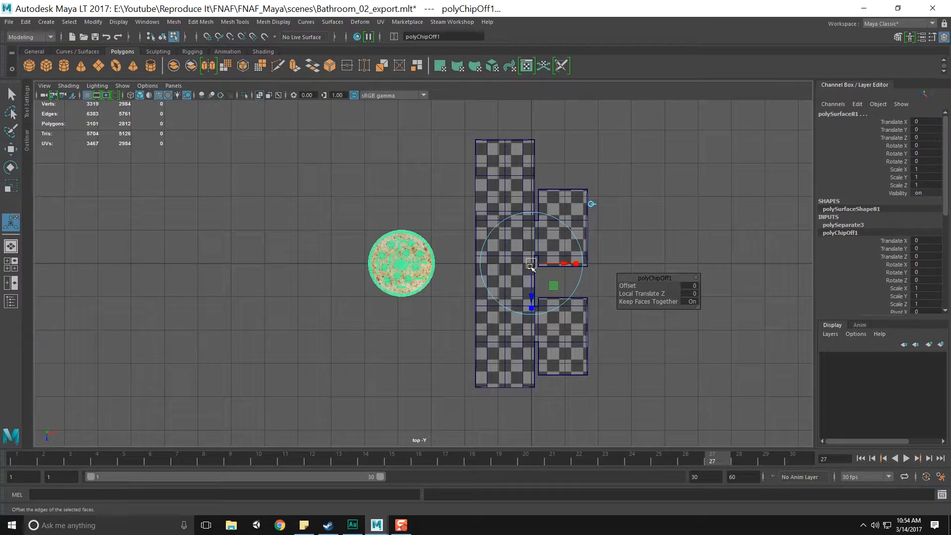
{"action": "left_click_drag", "start_coordinate": [530, 267], "coordinate": [569, 293]}
{"action": "key", "text": "q"}
{"action": "left_click", "coordinate": [452, 251]}
{"action": "scroll", "coordinate": [486, 348], "scroll_direction": "up", "scroll_amount": 2}
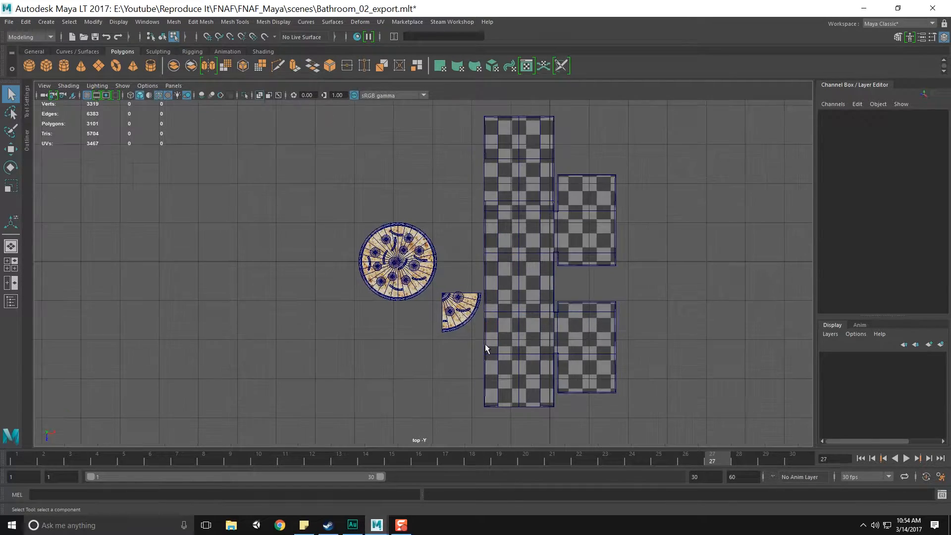
Delete the first surplus wedge faces along one straight edge of the copied slice in the perspective view
{"action": "scroll", "coordinate": [486, 349], "scroll_direction": "up", "scroll_amount": 2}
{"action": "key", "text": "space"}
{"action": "key", "text": "space"}
{"action": "middle_click_drag", "start_coordinate": [512, 351], "coordinate": [394, 228], "text": "alt"}
{"action": "middle_click_drag", "start_coordinate": [644, 392], "coordinate": [471, 277], "text": "alt"}
{"action": "middle_click_drag", "start_coordinate": [575, 310], "coordinate": [515, 200], "text": "alt"}
{"action": "middle_click_drag", "start_coordinate": [627, 374], "coordinate": [527, 299], "text": "alt"}
{"action": "scroll", "coordinate": [554, 278], "scroll_direction": "down", "scroll_amount": 10}
{"action": "middle_click_drag", "start_coordinate": [497, 236], "coordinate": [520, 337], "text": "alt"}
{"action": "scroll", "coordinate": [498, 348], "scroll_direction": "up", "scroll_amount": 4}
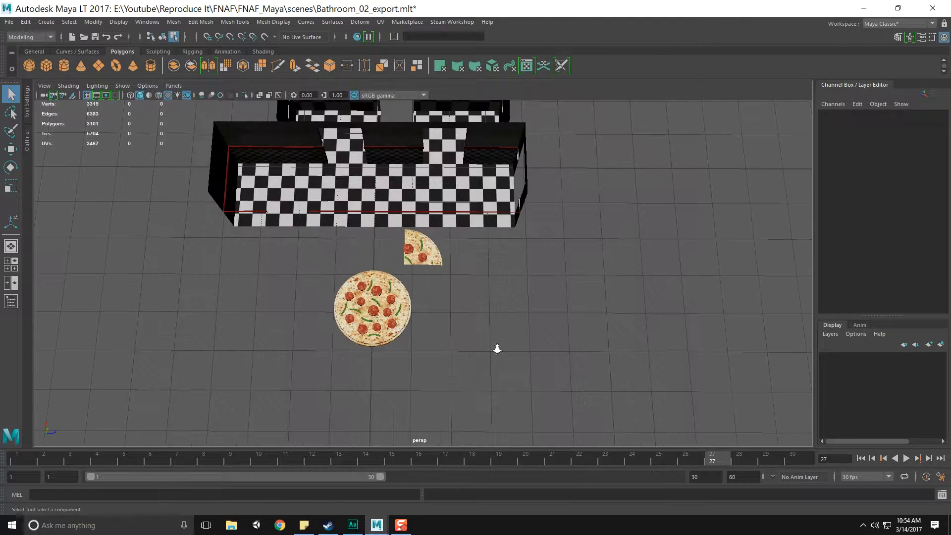
{"action": "scroll", "coordinate": [497, 348], "scroll_direction": "up", "scroll_amount": 5}
{"action": "middle_click_drag", "start_coordinate": [430, 248], "coordinate": [450, 299], "text": "alt"}
{"action": "scroll", "coordinate": [471, 310], "scroll_direction": "up", "scroll_amount": 6}
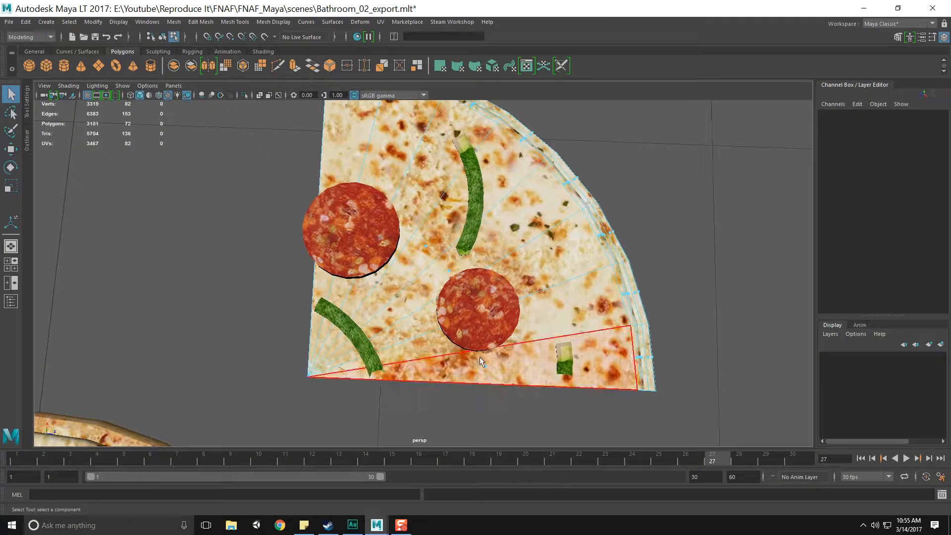
{"action": "left_click_drag", "start_coordinate": [455, 386], "coordinate": [520, 405]}
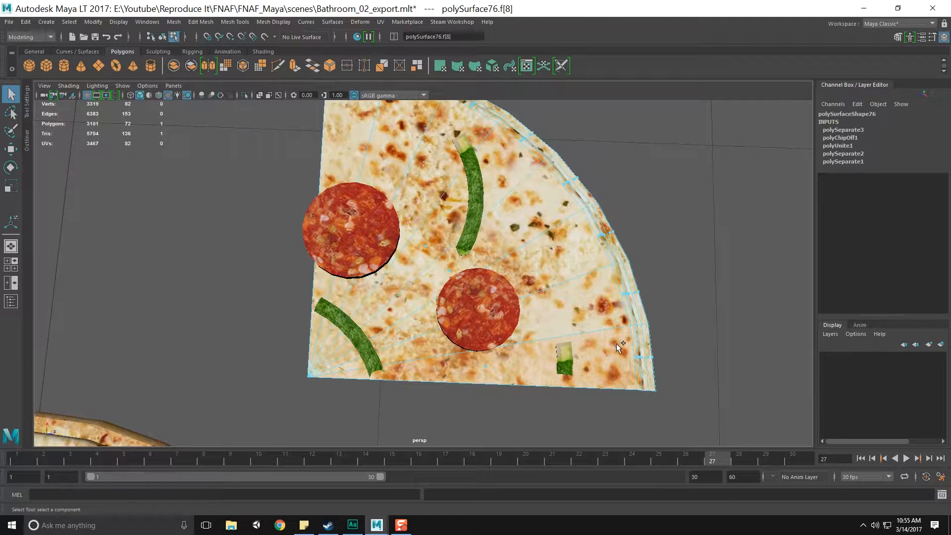
{"action": "key", "text": "Delete"}
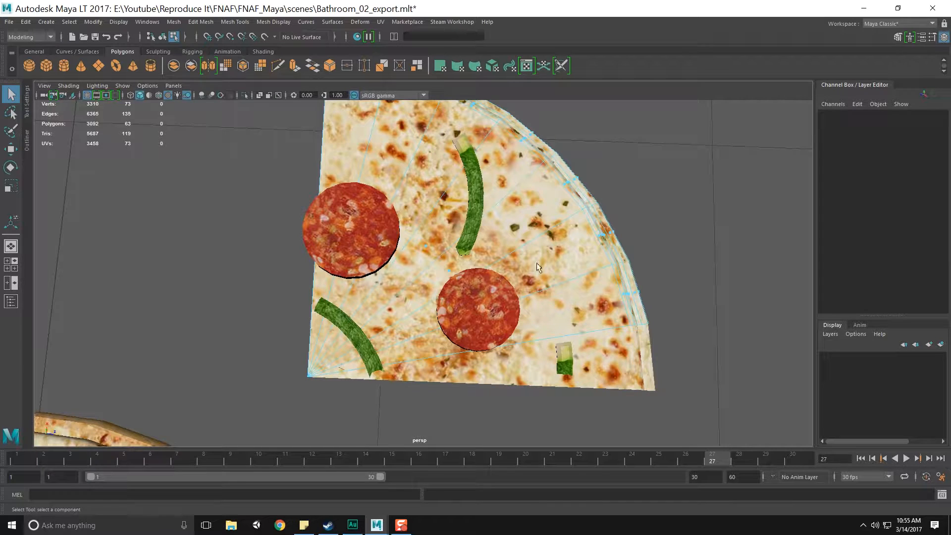
Delete the remaining faces of that edge wedge, including its crust, dough layer and green pepper piece
{"action": "left_click_drag", "start_coordinate": [512, 358], "coordinate": [643, 430]}
{"action": "left_click_drag", "start_coordinate": [622, 360], "coordinate": [717, 425]}
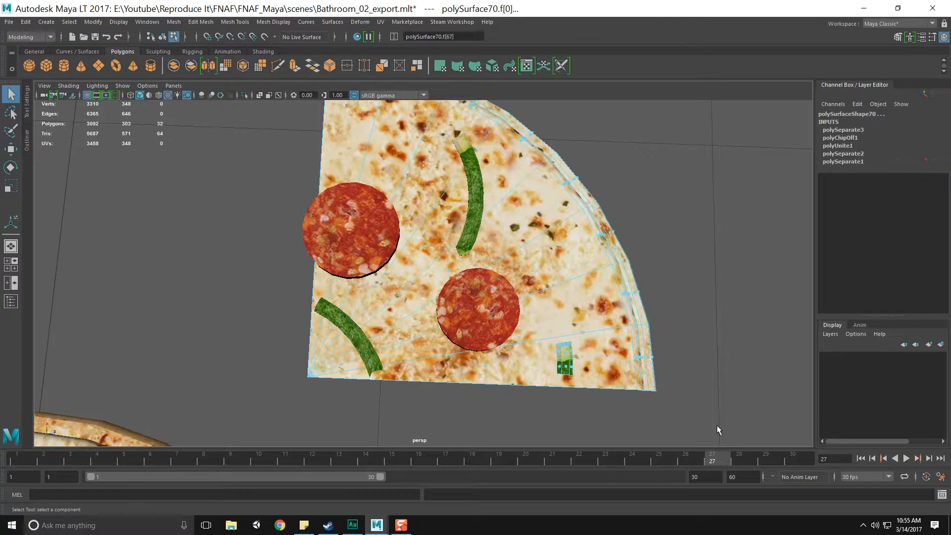
{"action": "key", "text": "Delete"}
{"action": "left_click", "coordinate": [558, 349]}
{"action": "key", "text": "Delete"}
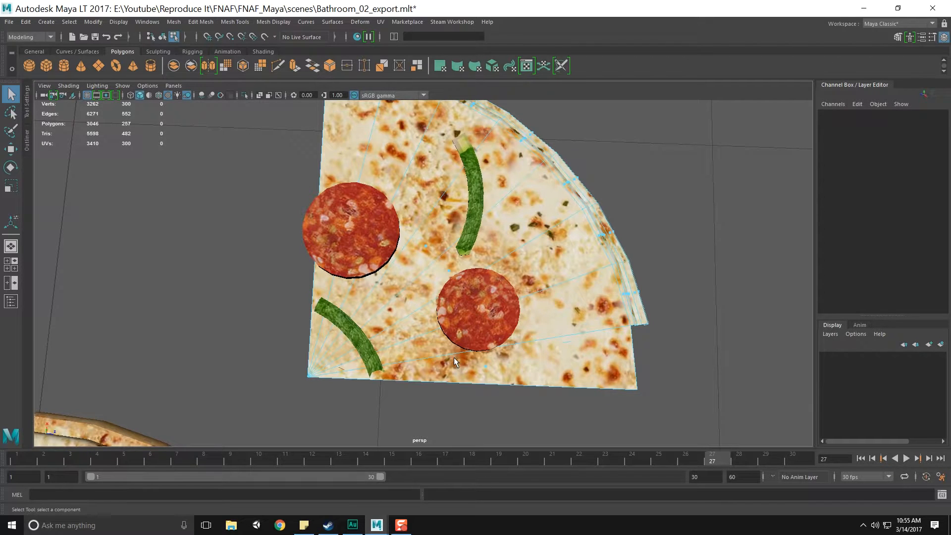
{"action": "left_click", "coordinate": [566, 347]}
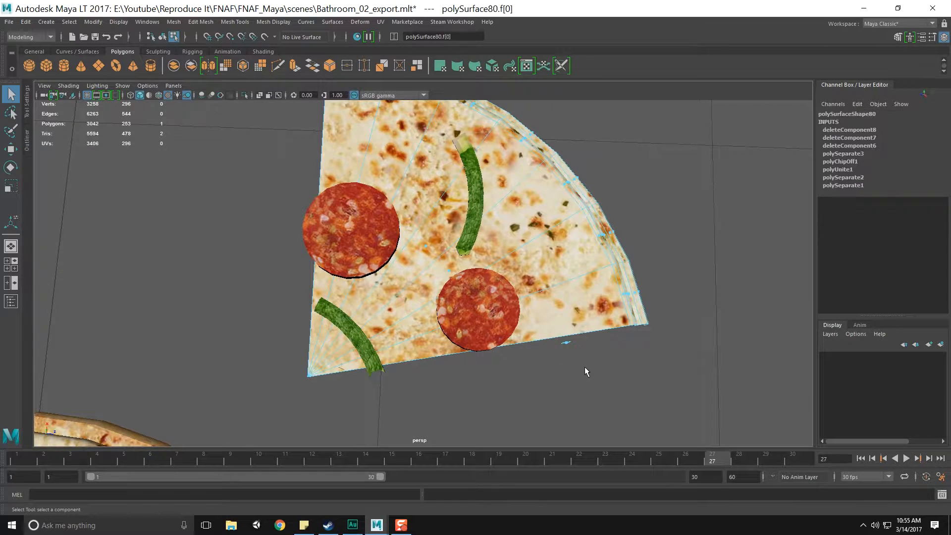
Switch to object selection and delete the leftover green pepper fragment beside the slice
{"action": "left_click", "coordinate": [584, 367]}
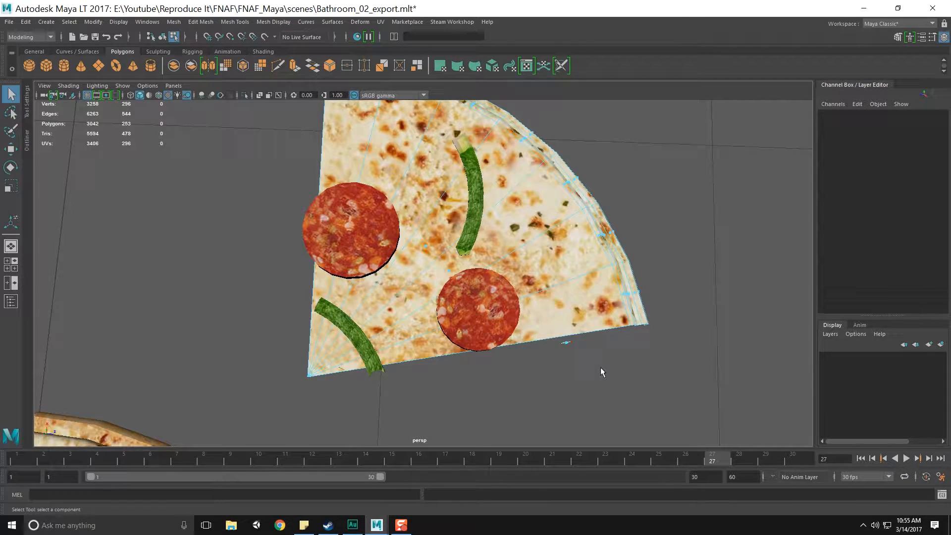
{"action": "key", "text": "F8"}
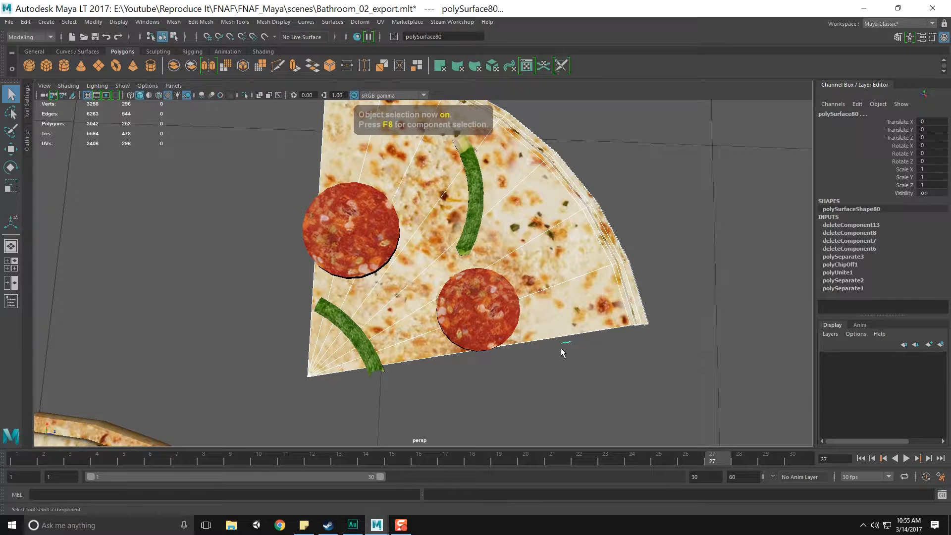
{"action": "key", "text": "Delete"}
{"action": "scroll", "coordinate": [425, 302], "scroll_direction": "down", "scroll_amount": 6}
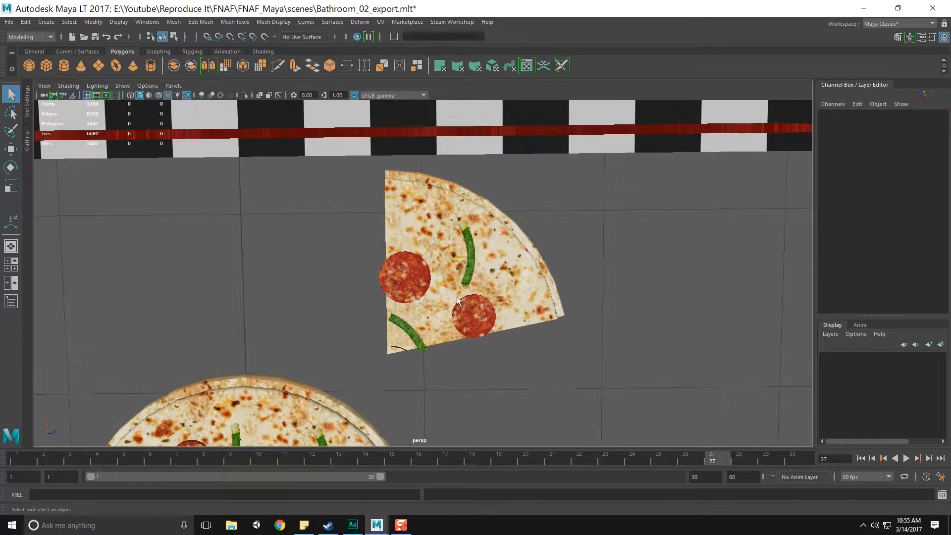
Delete the outermost wedge faces along the slice's other straight edge, beside the larger cut pepperoni
{"action": "left_click", "coordinate": [458, 301]}
{"action": "right_click_drag", "start_coordinate": [440, 229], "coordinate": [412, 222]}
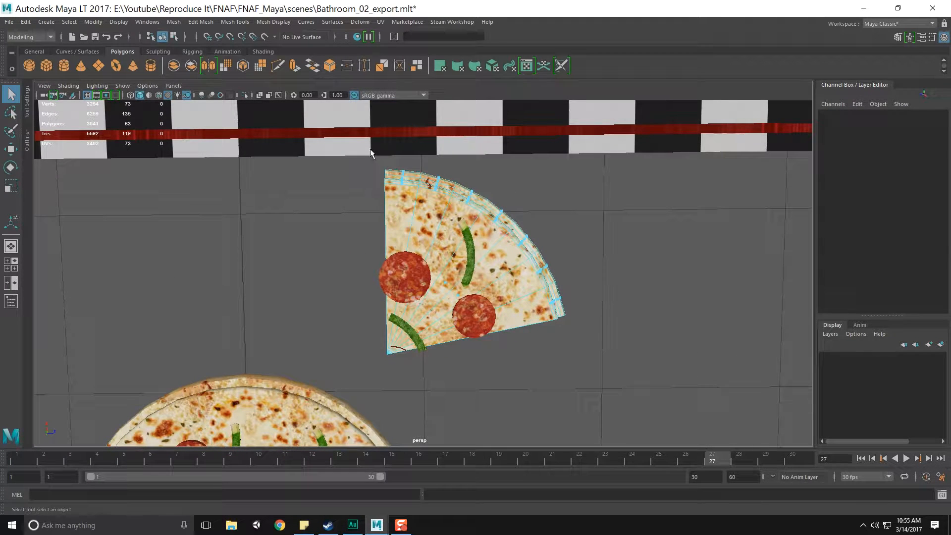
{"action": "left_click_drag", "start_coordinate": [401, 221], "coordinate": [407, 224]}
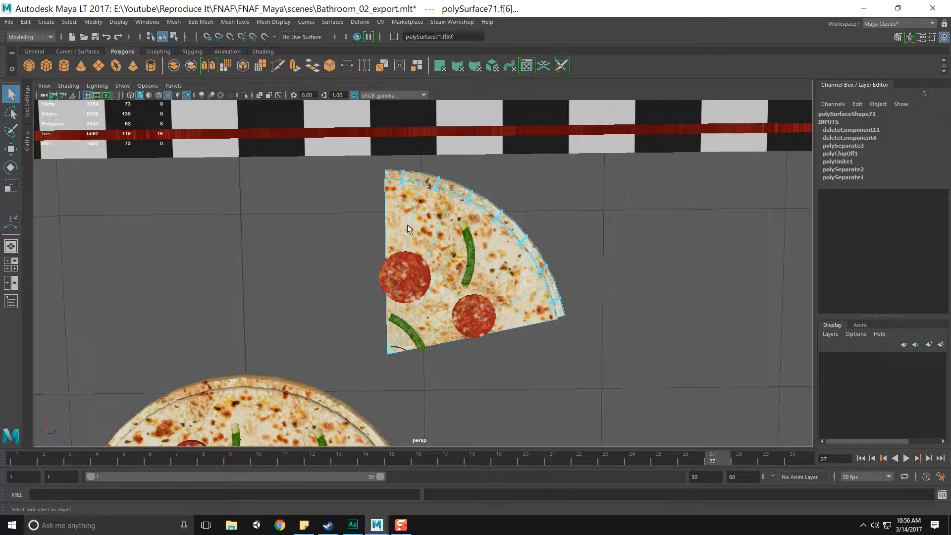
{"action": "key", "text": "Delete"}
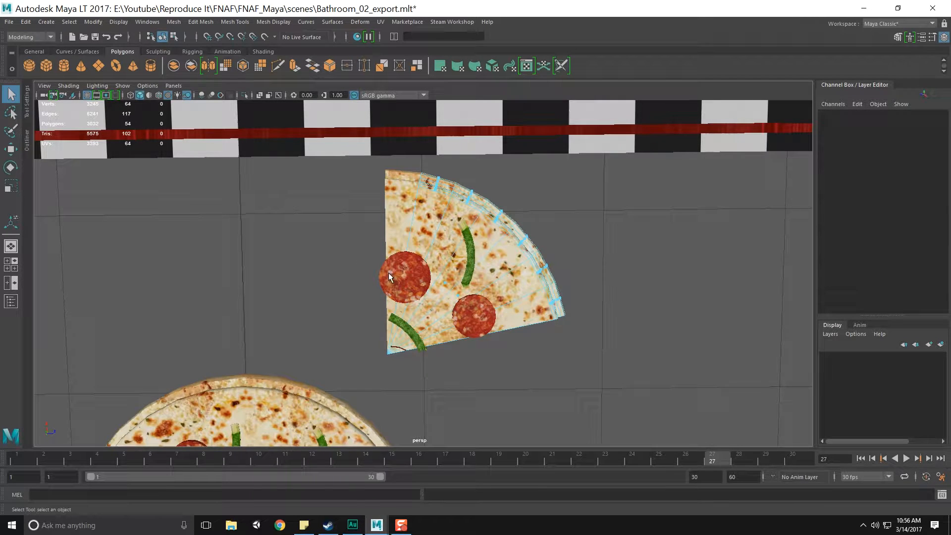
Examine the slice's cut edge, crust and open topping sides from a low angle
{"action": "left_click_drag", "start_coordinate": [405, 372], "coordinate": [404, 372]}
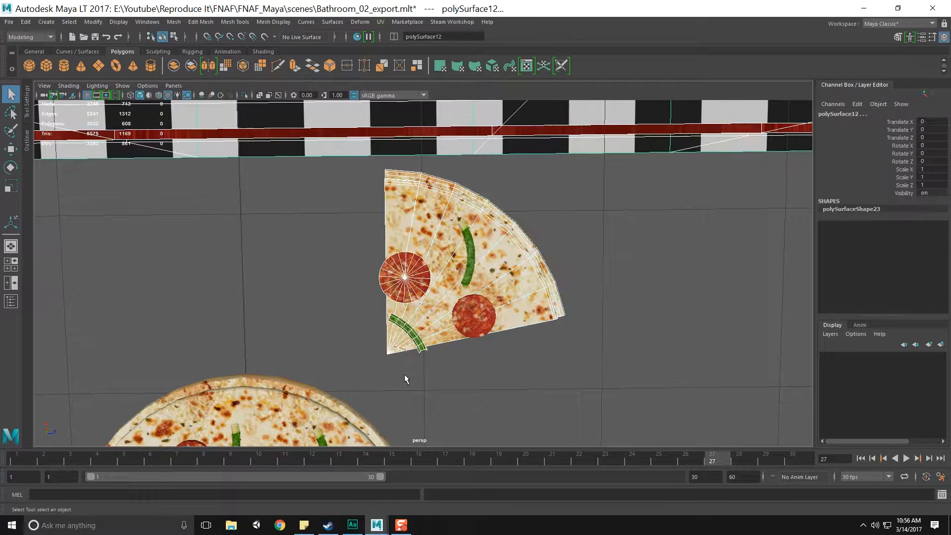
{"action": "left_click", "coordinate": [360, 258]}
{"action": "scroll", "coordinate": [377, 245], "scroll_direction": "up", "scroll_amount": 1}
{"action": "left_click", "coordinate": [427, 214]}
{"action": "left_click_drag", "start_coordinate": [401, 335], "coordinate": [276, 266], "text": "alt"}
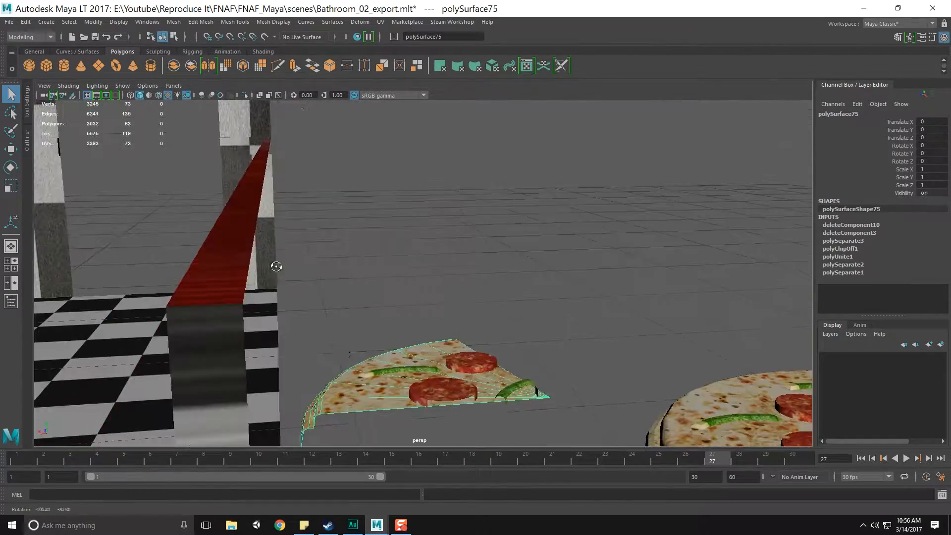
{"action": "scroll", "coordinate": [444, 307], "scroll_direction": "up", "scroll_amount": 3}
{"action": "middle_click_drag", "start_coordinate": [365, 384], "coordinate": [527, 338], "text": "alt"}
{"action": "left_click_drag", "start_coordinate": [527, 337], "coordinate": [446, 307], "text": "alt"}
{"action": "right_click", "coordinate": [446, 307]}
{"action": "left_click", "coordinate": [446, 279]}
{"action": "scroll", "coordinate": [503, 341], "scroll_direction": "up", "scroll_amount": 5}
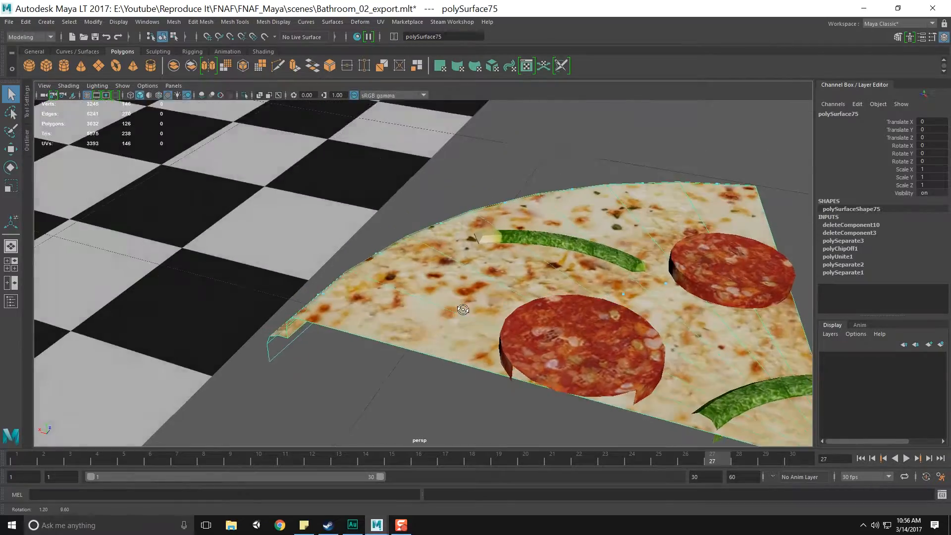
Delete the incomplete pepperoni that overhangs the slice's cut edge
{"action": "left_click", "coordinate": [575, 386]}
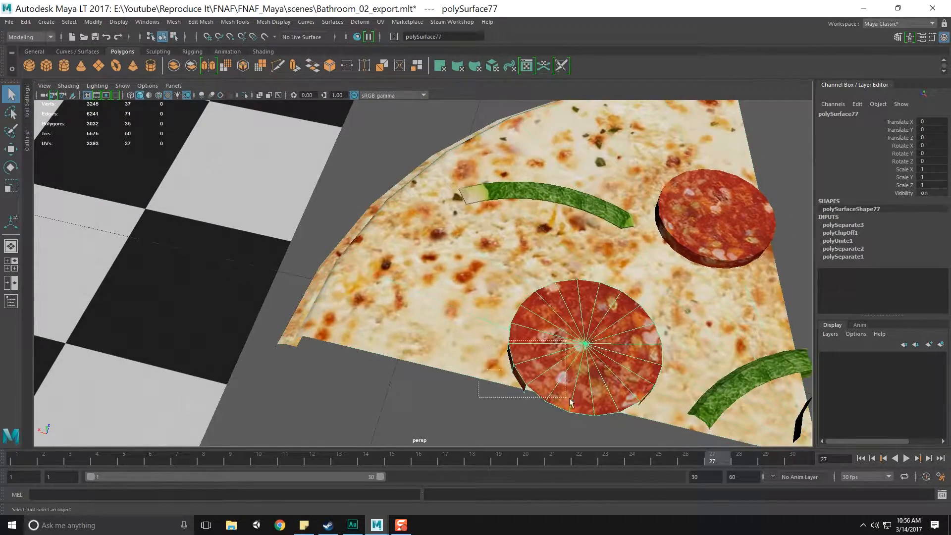
{"action": "left_click", "coordinate": [518, 379], "text": "shift"}
{"action": "left_click_drag", "start_coordinate": [518, 379], "coordinate": [540, 315], "text": "alt"}
{"action": "left_click", "coordinate": [539, 315]}
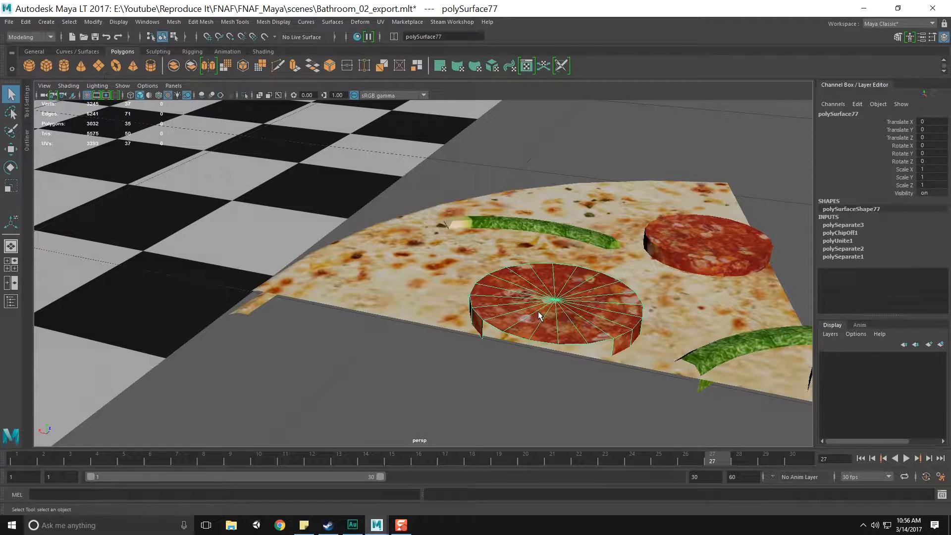
{"action": "key", "text": "F8"}
{"action": "key", "text": "F8"}
{"action": "key", "text": "F8"}
{"action": "key", "text": "F8"}
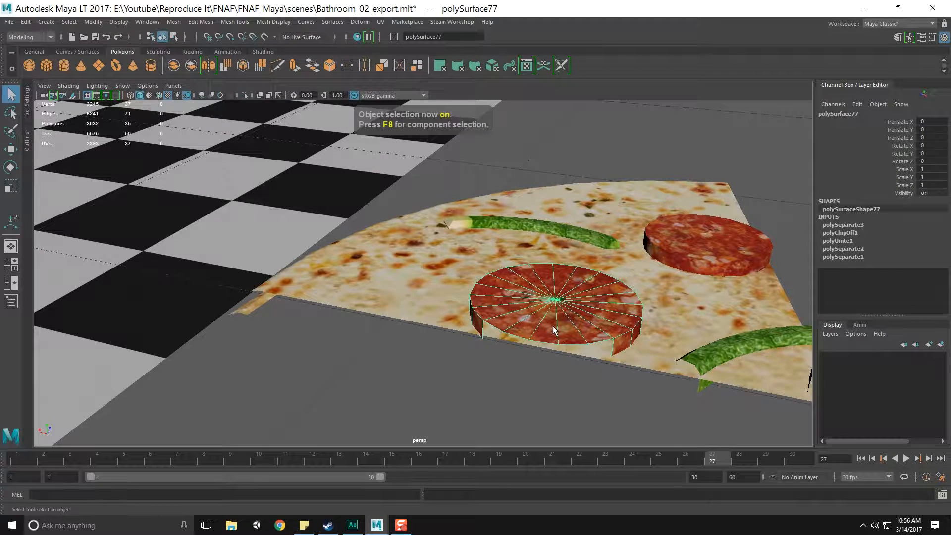
{"action": "key", "text": "Delete"}
Delete the two green pepper strips from the slice
{"action": "left_click", "coordinate": [742, 367]}
{"action": "key", "text": "Delete"}
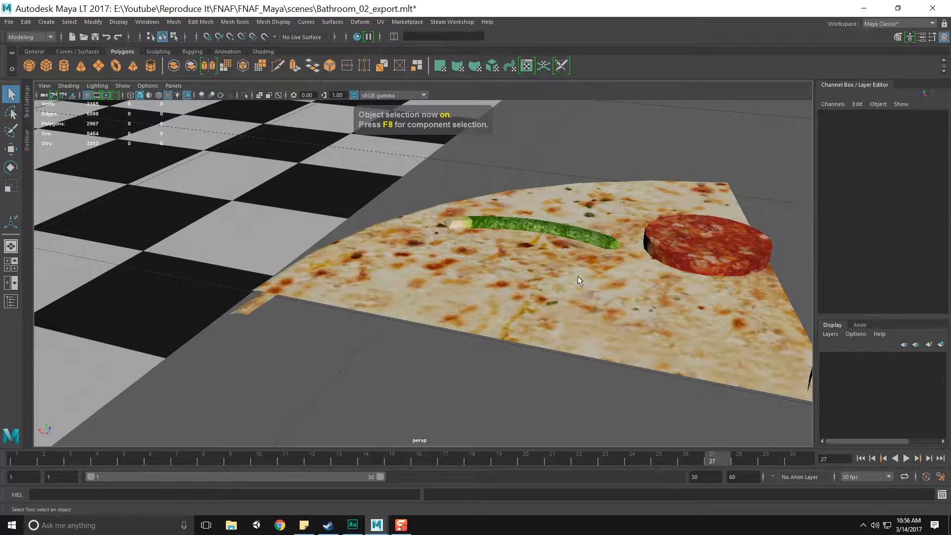
{"action": "left_click", "coordinate": [561, 245]}
{"action": "key", "text": "Delete"}
Delete the overhanging wedge faces along the slice's cut edge through the dough and crust to narrow the slice
{"action": "left_click", "coordinate": [555, 323]}
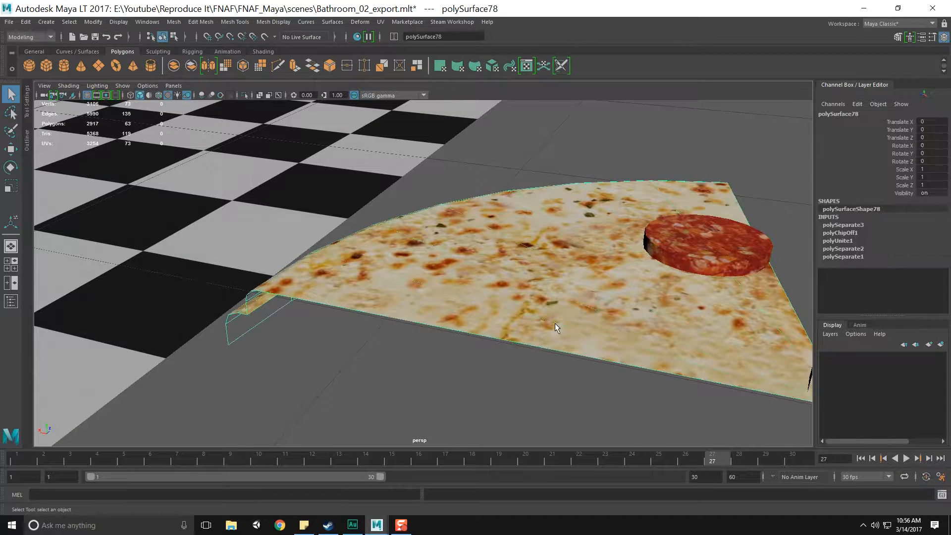
{"action": "right_click", "coordinate": [521, 251]}
{"action": "right_click_drag", "start_coordinate": [521, 302], "coordinate": [522, 279]}
{"action": "left_click_drag", "start_coordinate": [521, 280], "coordinate": [543, 336], "text": "alt"}
{"action": "left_click", "coordinate": [541, 384]}
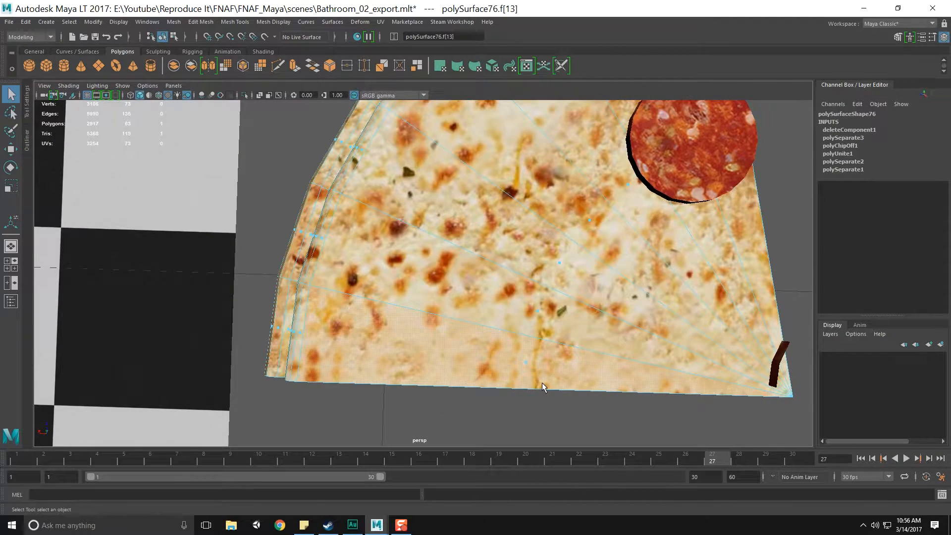
{"action": "key", "text": "Delete"}
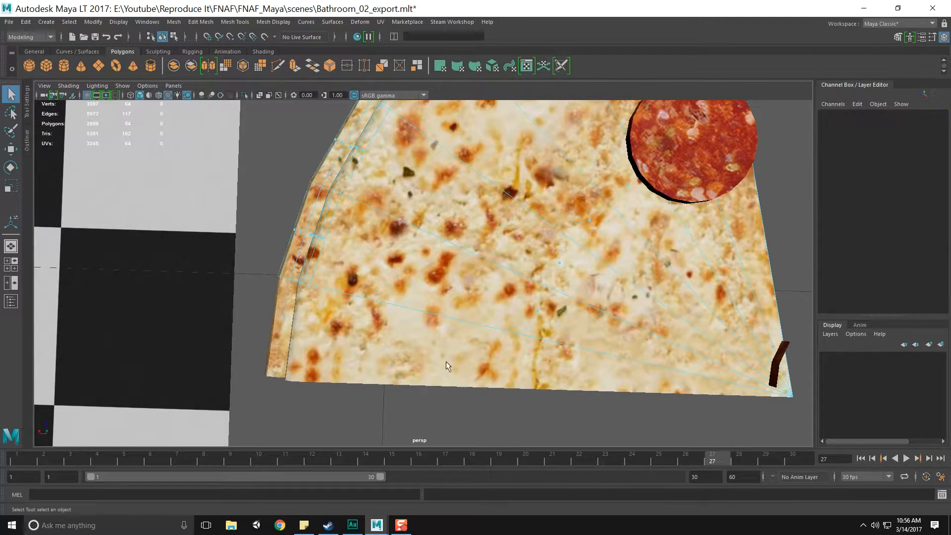
{"action": "left_click_drag", "start_coordinate": [589, 393], "coordinate": [589, 392]}
{"action": "key", "text": "Delete"}
{"action": "scroll", "coordinate": [446, 351], "scroll_direction": "down", "scroll_amount": 10}
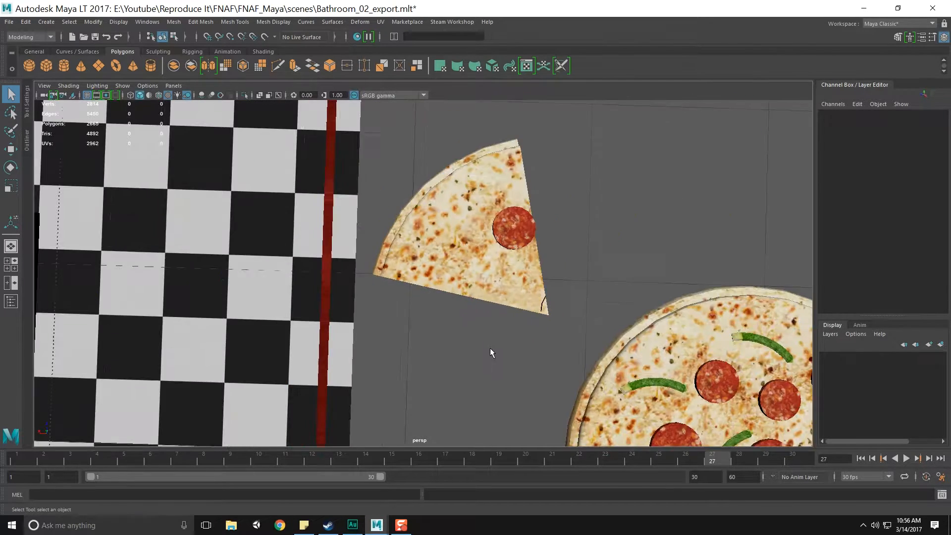
Select all objects in the scene and center their pivots
{"action": "left_click_drag", "start_coordinate": [566, 331], "coordinate": [469, 320], "text": "alt"}
{"action": "scroll", "coordinate": [527, 337], "scroll_direction": "up", "scroll_amount": 5}
{"action": "left_click", "coordinate": [492, 314]}
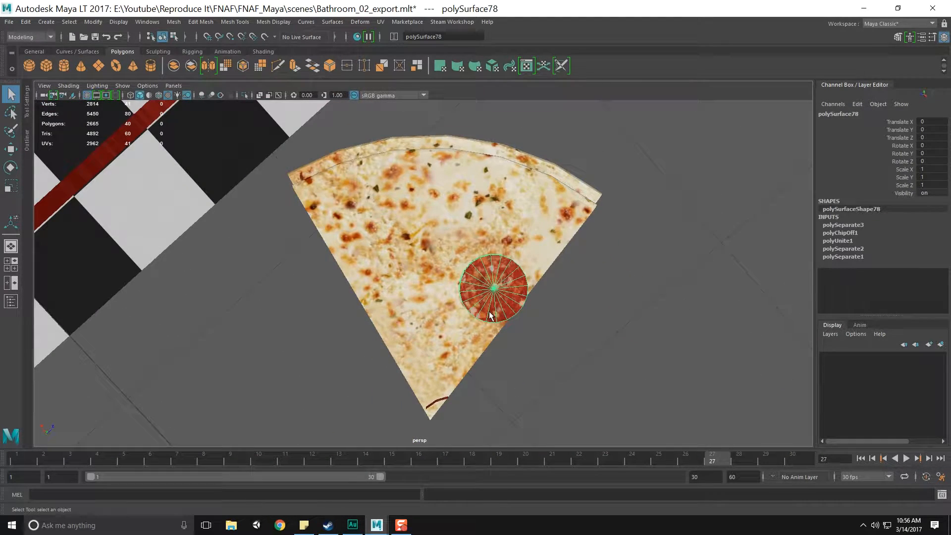
{"action": "key", "text": "w"}
{"action": "left_click_drag", "start_coordinate": [557, 323], "coordinate": [510, 286], "text": "alt"}
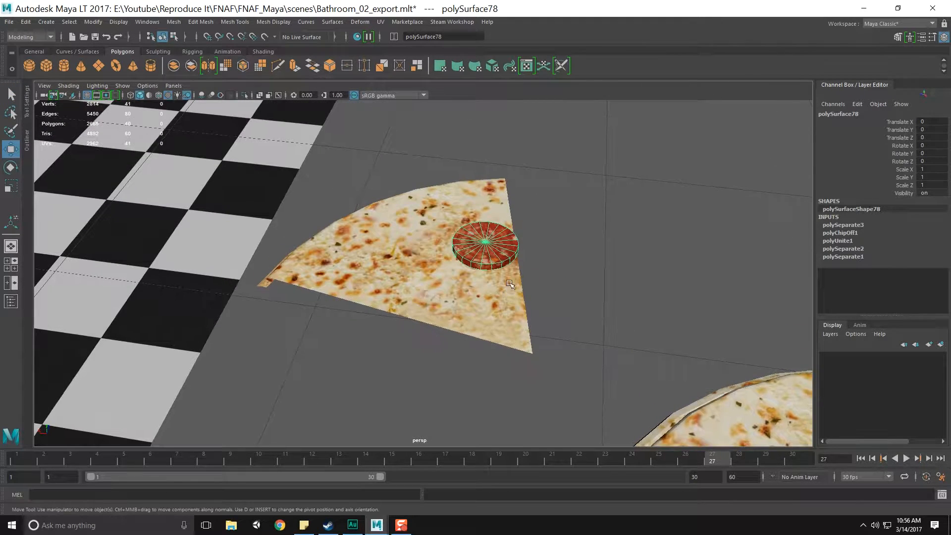
{"action": "key", "text": "space"}
{"action": "left_click", "coordinate": [439, 242]}
{"action": "left_click", "coordinate": [441, 261]}
{"action": "left_click", "coordinate": [462, 244]}
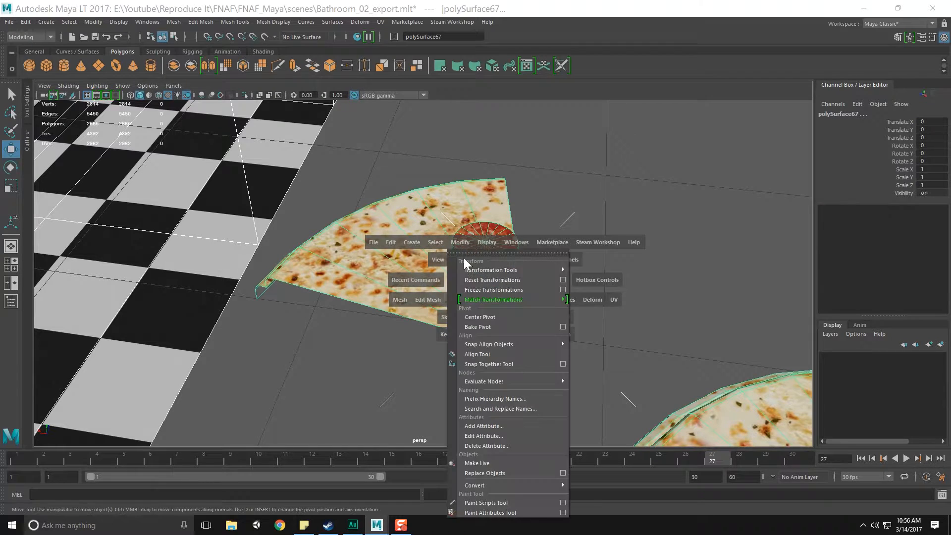
{"action": "left_click", "coordinate": [494, 317]}
Center the pivot of the pepperoni on the slice
{"action": "left_click", "coordinate": [500, 252]}
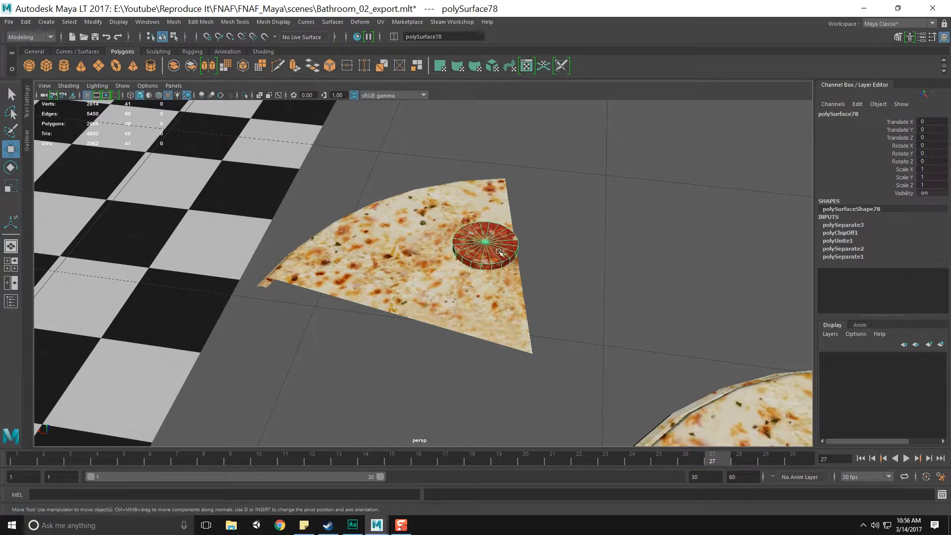
{"action": "key", "text": "e"}
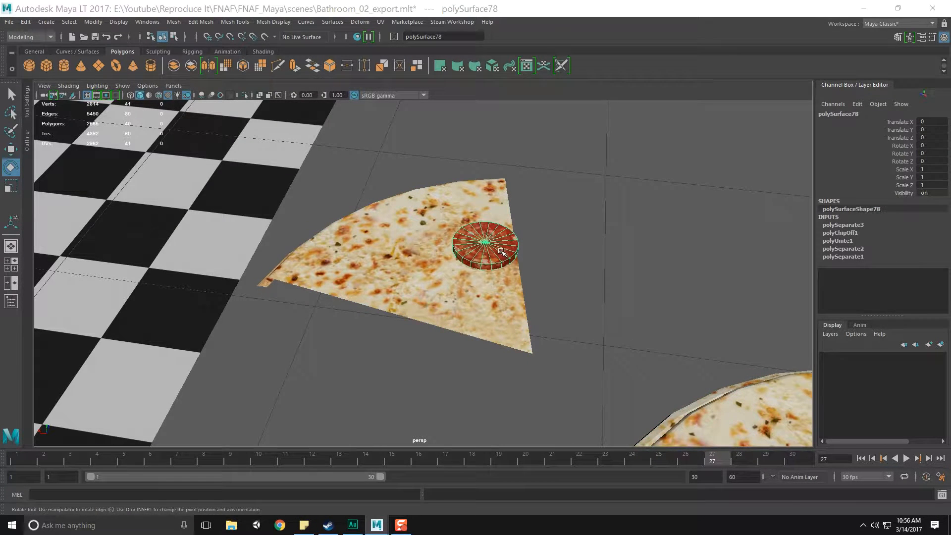
{"action": "key", "text": "space"}
{"action": "left_click", "coordinate": [454, 216]}
{"action": "left_click", "coordinate": [474, 288]}
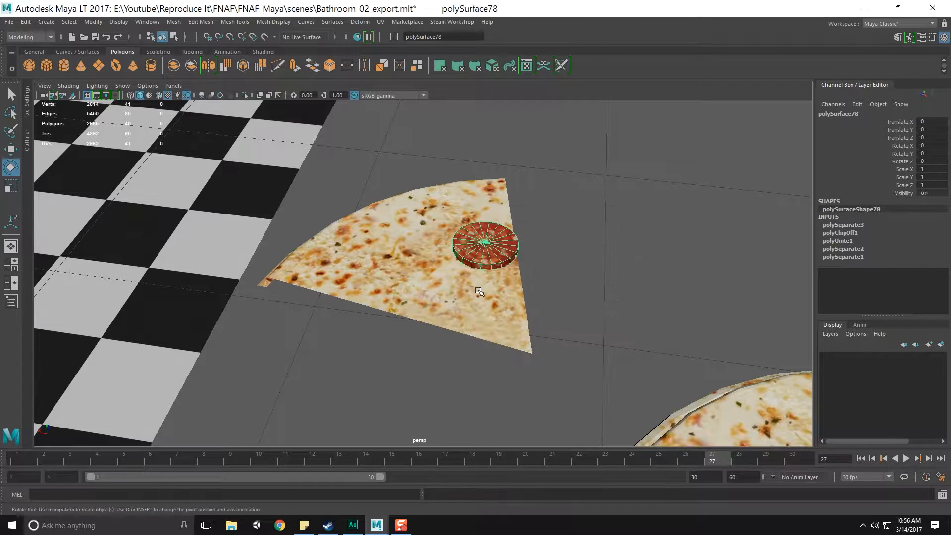
{"action": "key", "text": "w"}
{"action": "key", "text": "e"}
{"action": "left_click", "coordinate": [558, 270]}
{"action": "left_click", "coordinate": [499, 251]}
{"action": "key", "text": "w"}
{"action": "scroll", "coordinate": [581, 307], "scroll_direction": "down", "scroll_amount": 8}
{"action": "scroll", "coordinate": [581, 307], "scroll_direction": "up", "scroll_amount": 10}
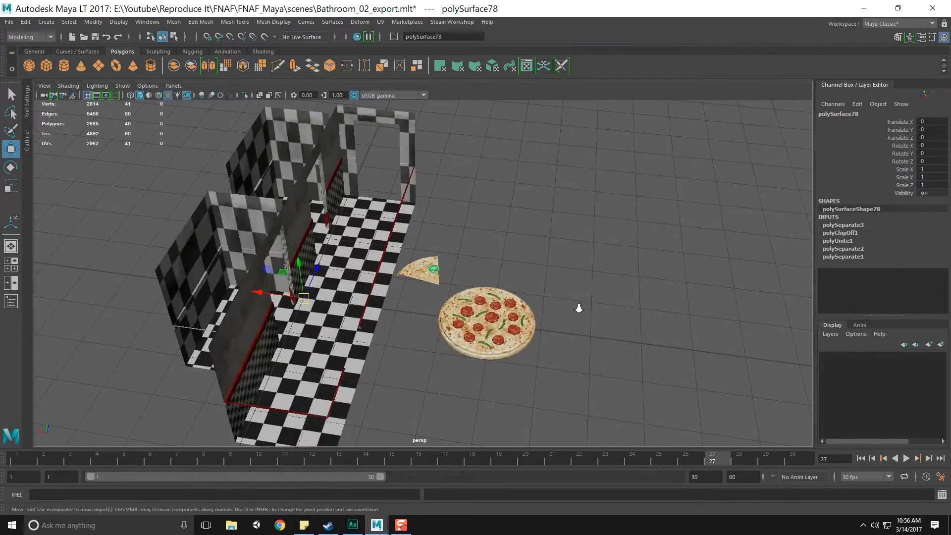
{"action": "scroll", "coordinate": [580, 308], "scroll_direction": "up", "scroll_amount": 2}
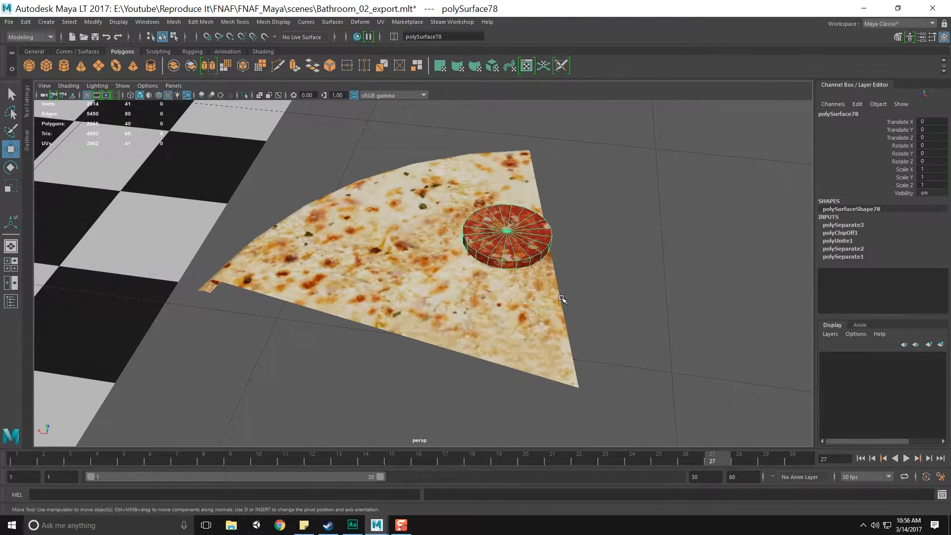
{"action": "key", "text": "space"}
{"action": "left_click_drag", "start_coordinate": [510, 259], "coordinate": [474, 321]}
Duplicate the pepperoni three times and spread the copies over the middle, crust side and tip of the slice
{"action": "key", "text": "ctrl+d"}
{"action": "key", "text": "ctrl+d"}
{"action": "key", "text": "ctrl+d"}
Vary the pepperoni sizes by scaling the middle one to 0.9, the crust-side one to about 0.977, and shrinking the original near the cut edge
{"action": "key", "text": "r"}
{"action": "left_click", "coordinate": [436, 262]}
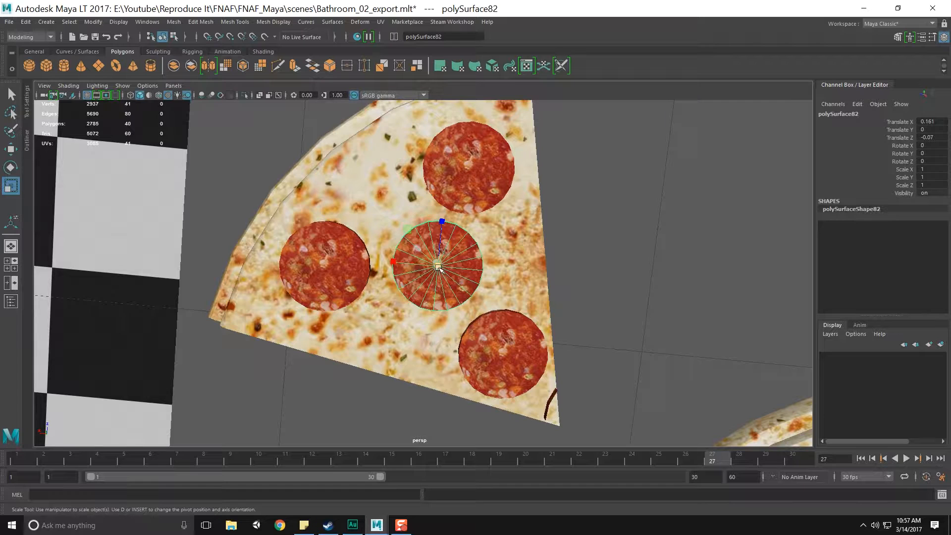
{"action": "left_click_drag", "start_coordinate": [442, 222], "coordinate": [459, 217]}
{"action": "left_click", "coordinate": [479, 211]}
{"action": "left_click_drag", "start_coordinate": [468, 177], "coordinate": [420, 201]}
{"action": "left_click", "coordinate": [342, 280]}
{"action": "left_click_drag", "start_coordinate": [325, 266], "coordinate": [338, 271]}
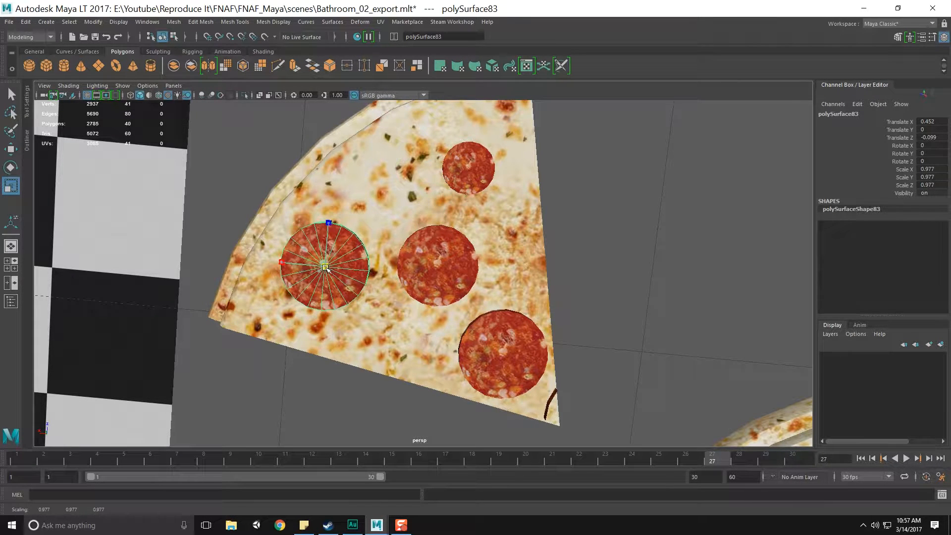
{"action": "left_click_drag", "start_coordinate": [456, 314], "coordinate": [548, 394]}
{"action": "left_click_drag", "start_coordinate": [502, 354], "coordinate": [487, 350]}
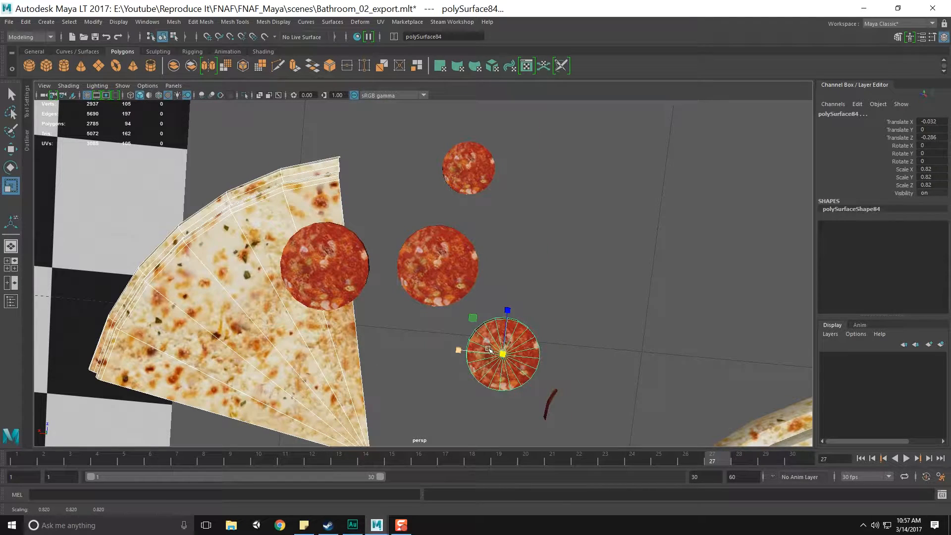
{"action": "key", "text": "ctrl+z"}
Scale down the pepperoni nearest the slice's tip and enlarge the small one near the straight cut edge
{"action": "left_click", "coordinate": [611, 350]}
{"action": "left_click", "coordinate": [493, 355]}
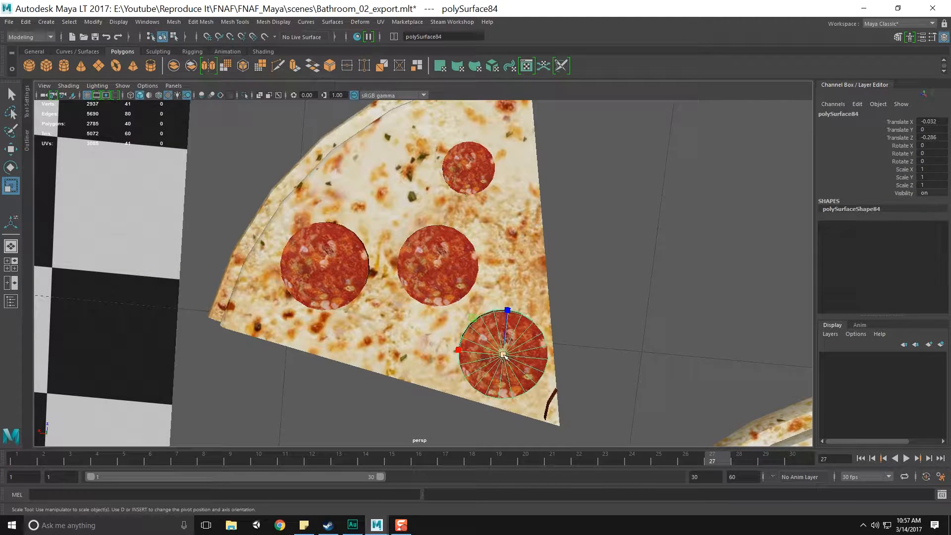
{"action": "left_click_drag", "start_coordinate": [493, 356], "coordinate": [485, 352]}
{"action": "left_click", "coordinate": [470, 187]}
{"action": "left_click", "coordinate": [470, 186]}
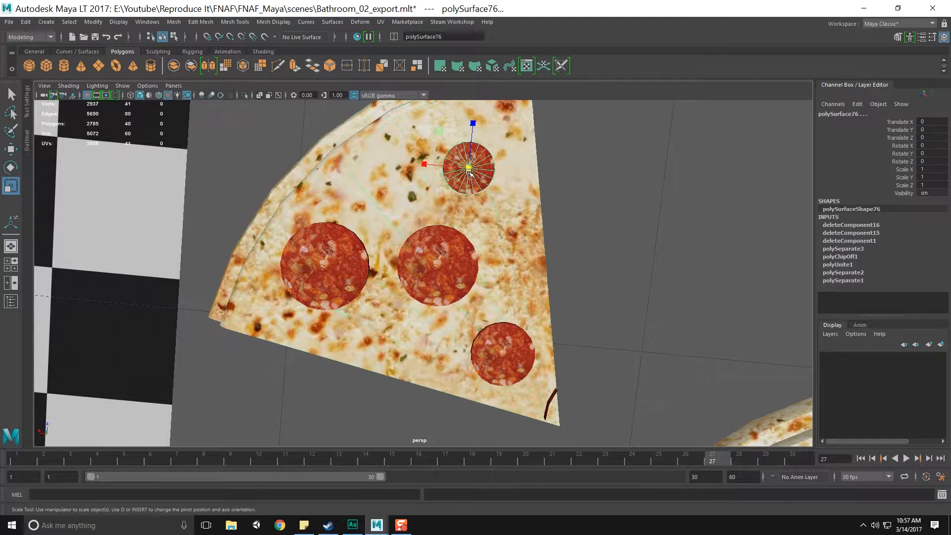
{"action": "left_click_drag", "start_coordinate": [469, 169], "coordinate": [485, 177]}
{"action": "key", "text": "q"}
{"action": "left_click", "coordinate": [595, 251]}
Extrude the top boundary edges along the slice's straight cut side
{"action": "left_click_drag", "start_coordinate": [638, 361], "coordinate": [424, 345], "text": "alt"}
{"action": "scroll", "coordinate": [557, 325], "scroll_direction": "down", "scroll_amount": 5}
{"action": "scroll", "coordinate": [409, 331], "scroll_direction": "up", "scroll_amount": 5}
{"action": "left_click", "coordinate": [445, 308]}
{"action": "scroll", "coordinate": [425, 351], "scroll_direction": "up", "scroll_amount": 3}
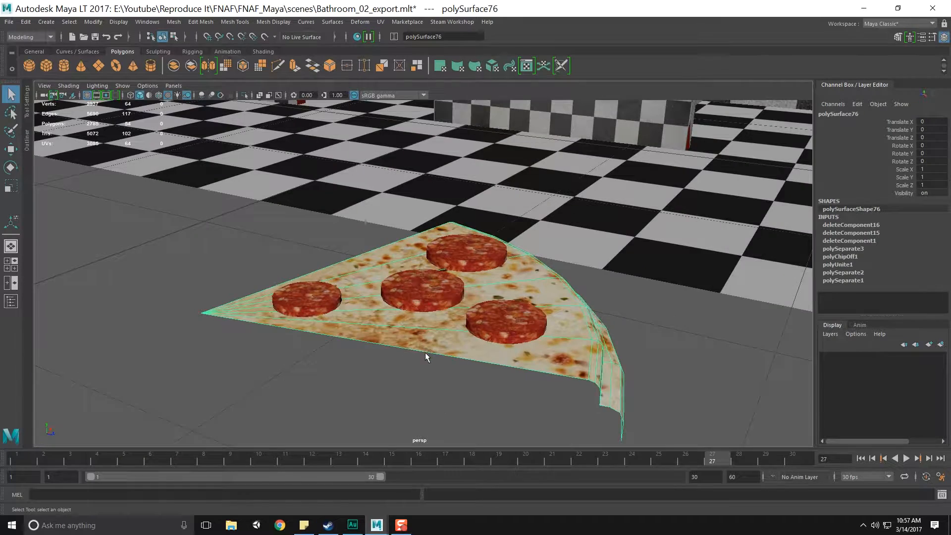
{"action": "scroll", "coordinate": [425, 349], "scroll_direction": "up", "scroll_amount": 2}
{"action": "right_click_drag", "start_coordinate": [426, 344], "coordinate": [428, 230]}
{"action": "middle_click_drag", "start_coordinate": [501, 331], "coordinate": [491, 308], "text": "alt"}
{"action": "left_click_drag", "start_coordinate": [491, 308], "coordinate": [513, 280], "text": "alt"}
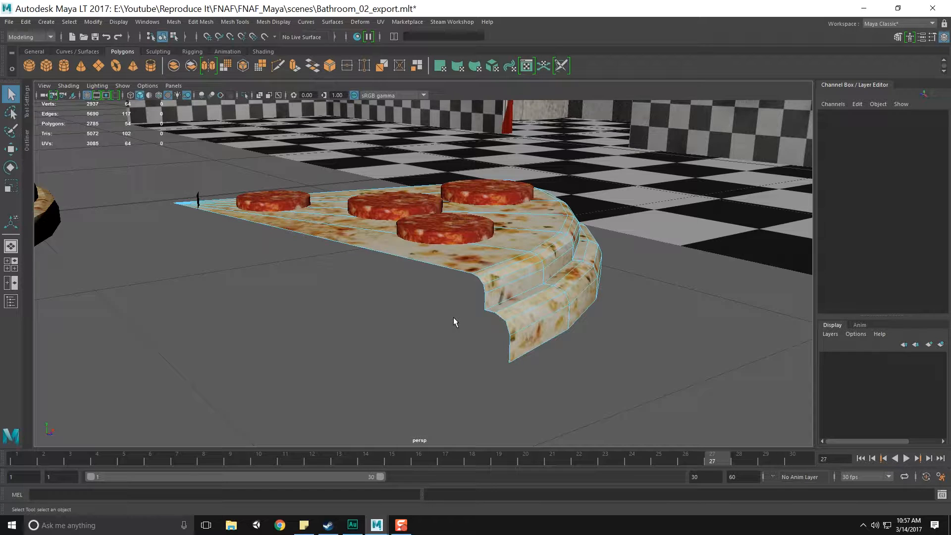
{"action": "left_click", "coordinate": [399, 257]}
{"action": "left_click_drag", "start_coordinate": [312, 272], "coordinate": [471, 284], "text": "alt"}
{"action": "left_click", "coordinate": [442, 282], "text": "shift"}
{"action": "right_click_drag", "start_coordinate": [435, 283], "coordinate": [441, 312], "text": "shift"}
Pull the extruded cut-side edges down about 0.13 units to form a wall level with the crust's bottom
{"action": "left_click_drag", "start_coordinate": [442, 326], "coordinate": [443, 314], "text": "alt"}
{"action": "left_click_drag", "start_coordinate": [549, 173], "coordinate": [551, 231]}
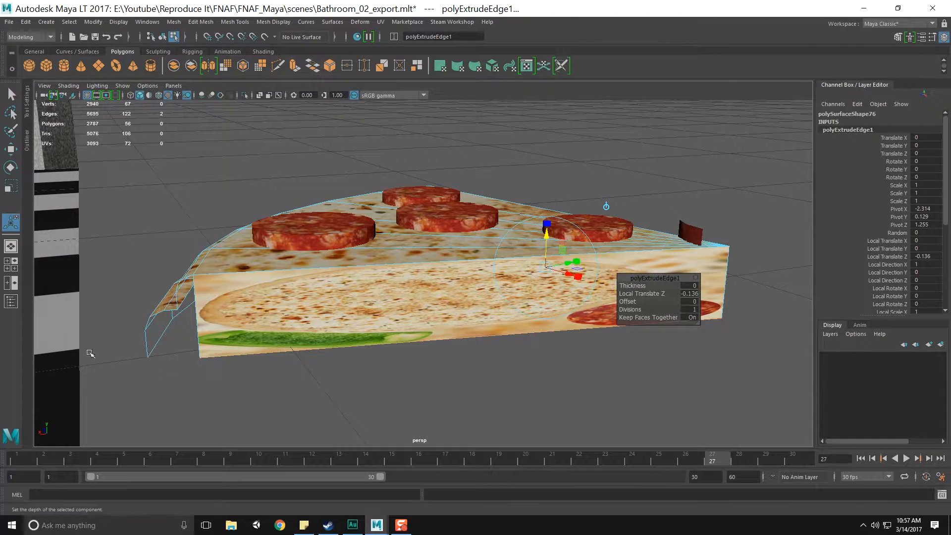
{"action": "key", "text": "v"}
{"action": "middle_click", "coordinate": [148, 357]}
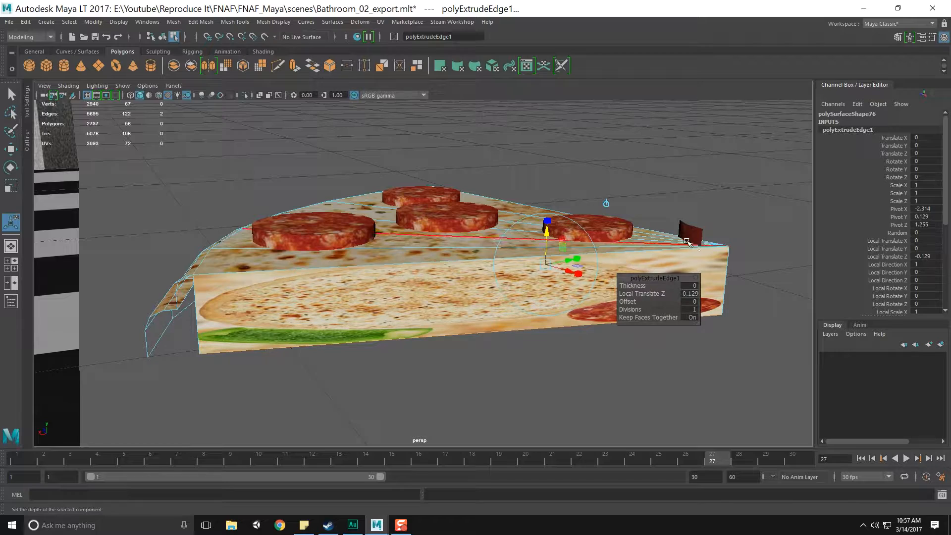
{"action": "left_click", "coordinate": [606, 204]}
{"action": "left_click", "coordinate": [649, 181]}
Hide the checkered room geometry, leaving the slice and the whole pizza in the scene
{"action": "left_click_drag", "start_coordinate": [301, 314], "coordinate": [344, 298], "text": "alt"}
{"action": "scroll", "coordinate": [345, 298], "scroll_direction": "up", "scroll_amount": 3}
{"action": "scroll", "coordinate": [354, 304], "scroll_direction": "down", "scroll_amount": 10}
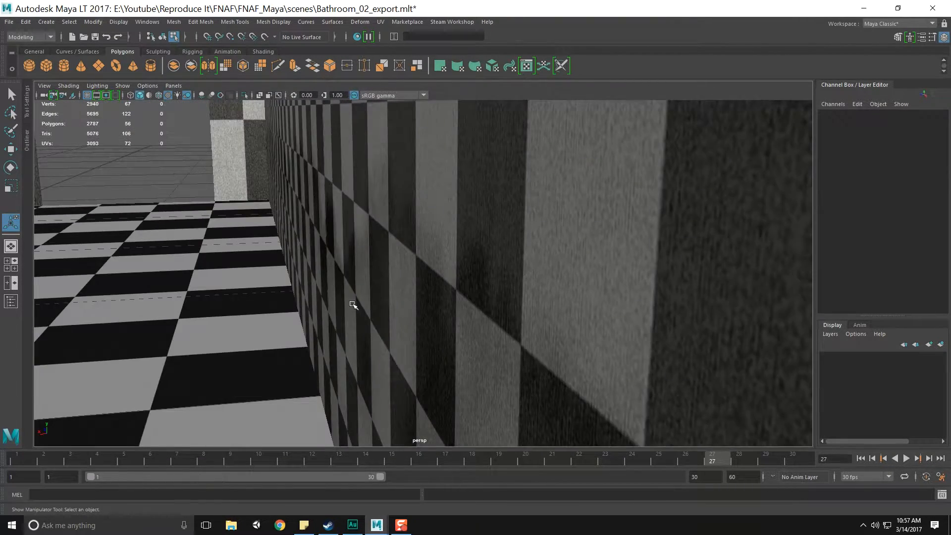
{"action": "scroll", "coordinate": [355, 310], "scroll_direction": "down", "scroll_amount": 10}
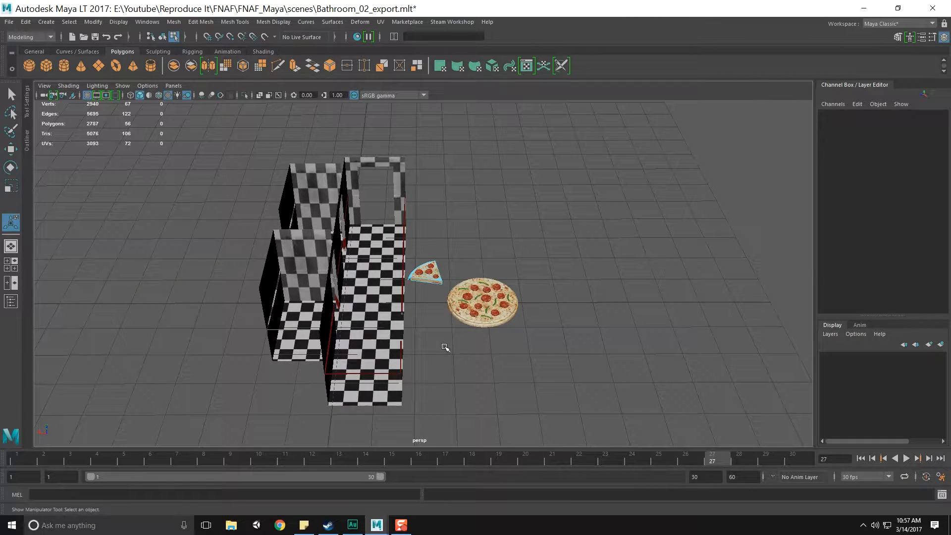
{"action": "key", "text": "q"}
{"action": "key", "text": "F8"}
{"action": "left_click_drag", "start_coordinate": [214, 120], "coordinate": [386, 430]}
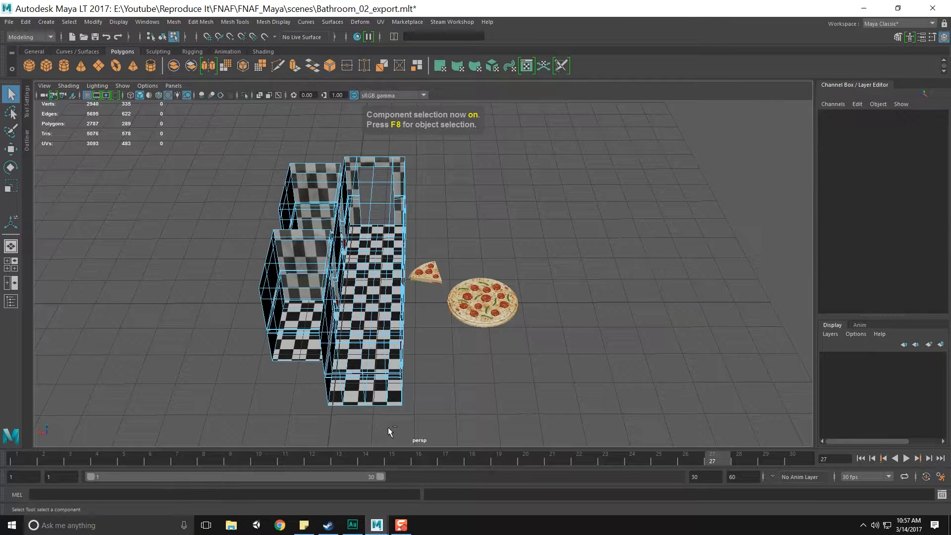
{"action": "key", "text": "ctrl+h"}
{"action": "scroll", "coordinate": [477, 388], "scroll_direction": "up", "scroll_amount": 2}
{"action": "key", "text": "F8"}
{"action": "key", "text": "ctrl+h"}
Extrude the faces of all slice pieces with no offset, frame the slice, and return to object selection
{"action": "left_click_drag", "start_coordinate": [388, 236], "coordinate": [437, 300]}
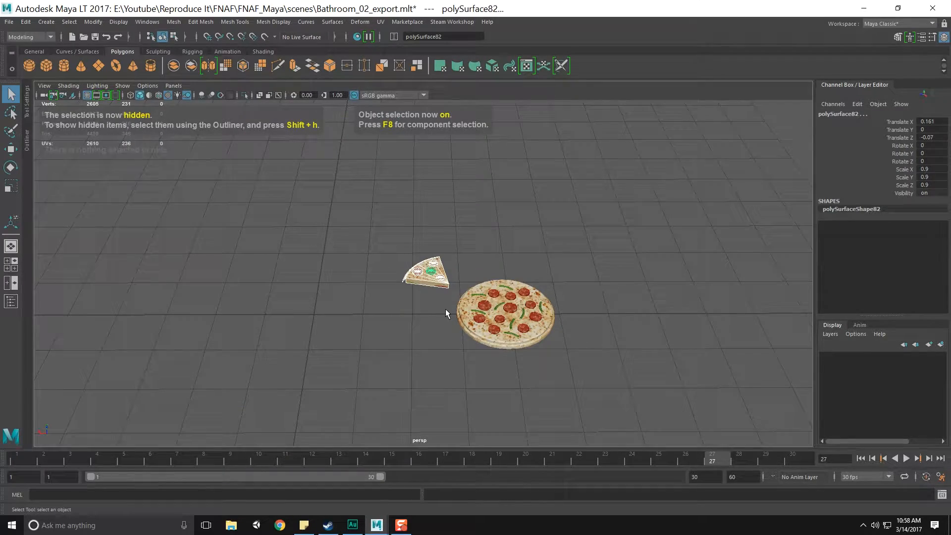
{"action": "key", "text": "ctrl+e"}
{"action": "key", "text": "f"}
{"action": "left_click_drag", "start_coordinate": [409, 389], "coordinate": [451, 327], "text": "alt"}
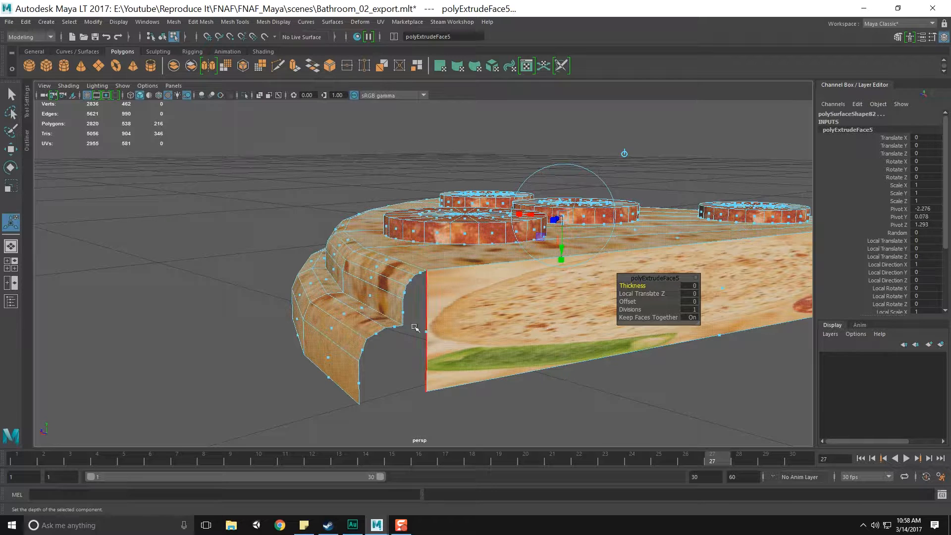
{"action": "key", "text": "F8"}
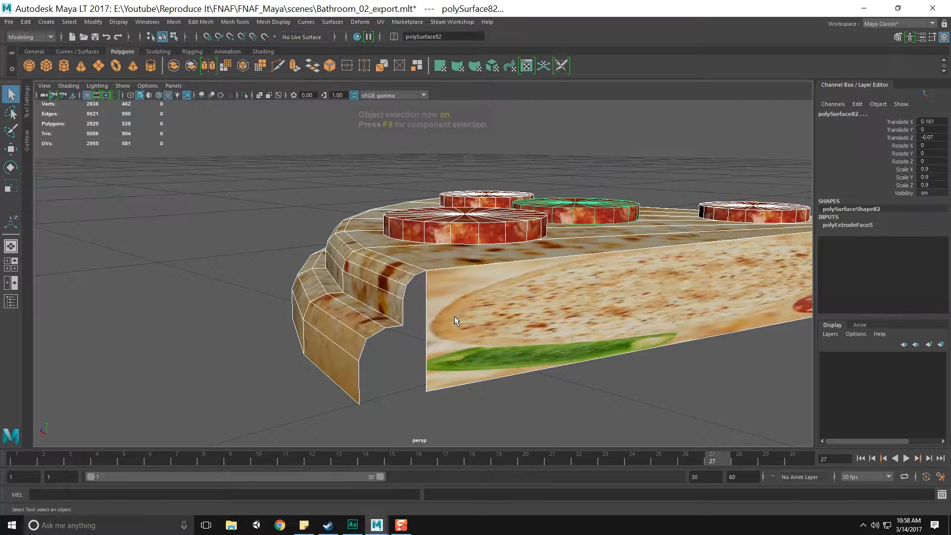
Insert a horizontal edge loop in the cut-side wall and snap it to the height of the inner crust corner
{"action": "right_click_drag", "start_coordinate": [456, 317], "coordinate": [391, 296], "text": "shift"}
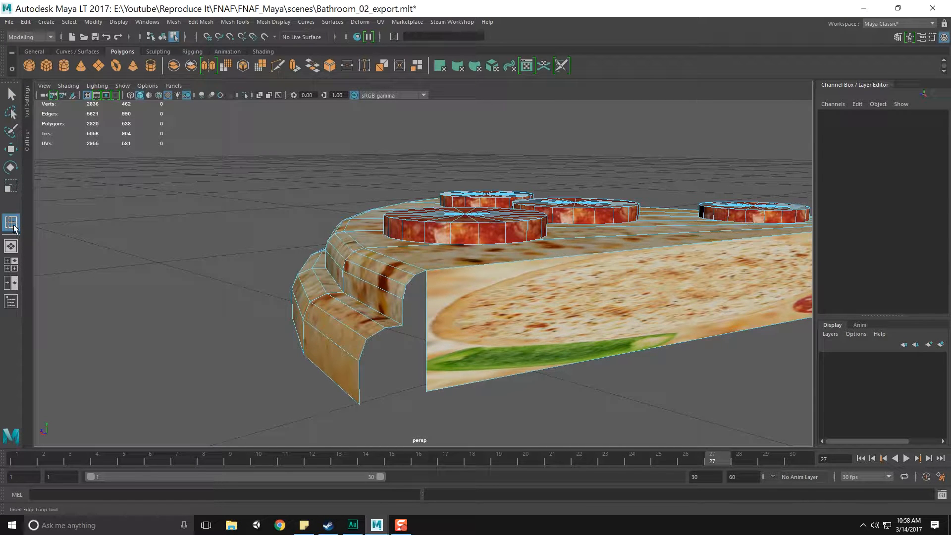
{"action": "left_click", "coordinate": [27, 109]}
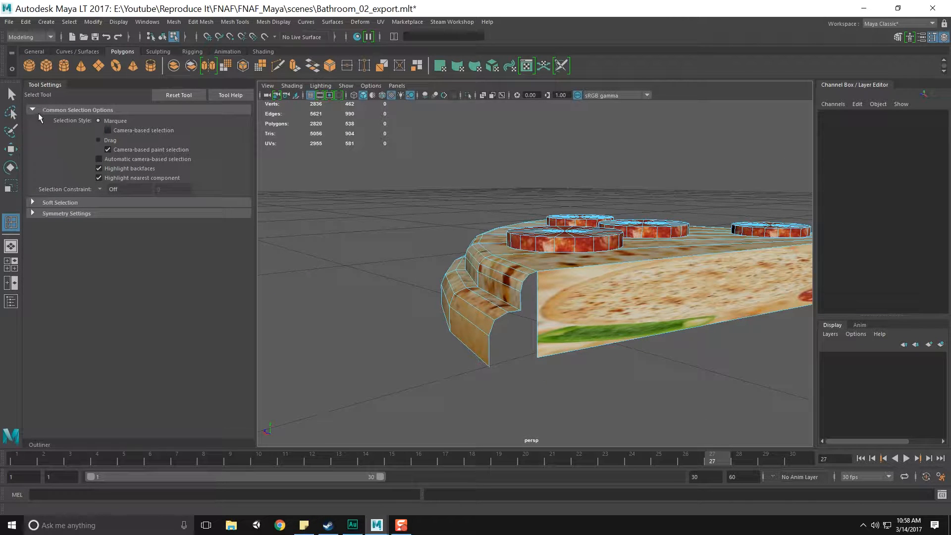
{"action": "left_click", "coordinate": [539, 310]}
{"action": "key", "text": "w"}
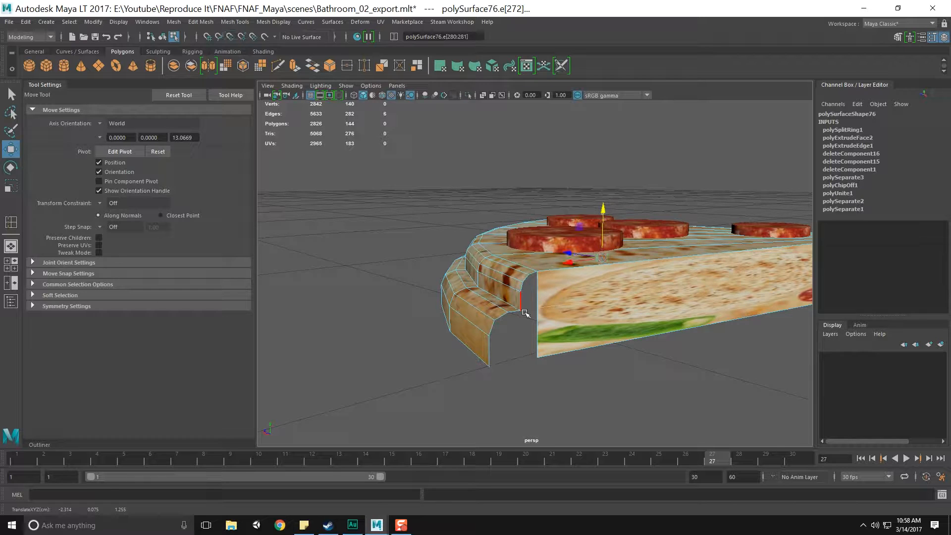
{"action": "key", "text": "q"}
Insert an edge loop in the lower part of the cut-side wall and snap it to the outer crust vertex's height
{"action": "scroll", "coordinate": [538, 331], "scroll_direction": "up", "scroll_amount": 3}
{"action": "scroll", "coordinate": [537, 328], "scroll_direction": "up", "scroll_amount": 3}
{"action": "scroll", "coordinate": [536, 328], "scroll_direction": "down", "scroll_amount": 2}
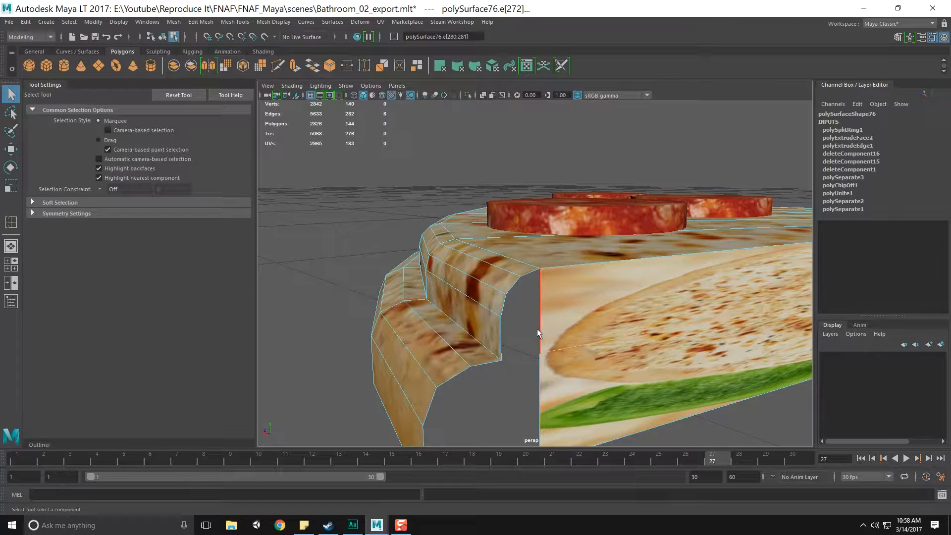
{"action": "left_click_drag", "start_coordinate": [537, 328], "coordinate": [541, 264], "text": "alt"}
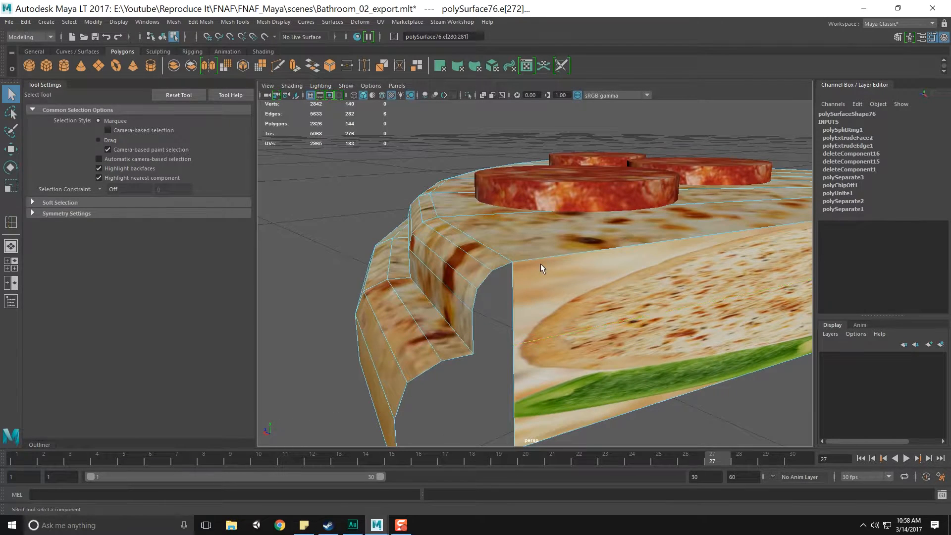
{"action": "scroll", "coordinate": [538, 266], "scroll_direction": "down", "scroll_amount": 3}
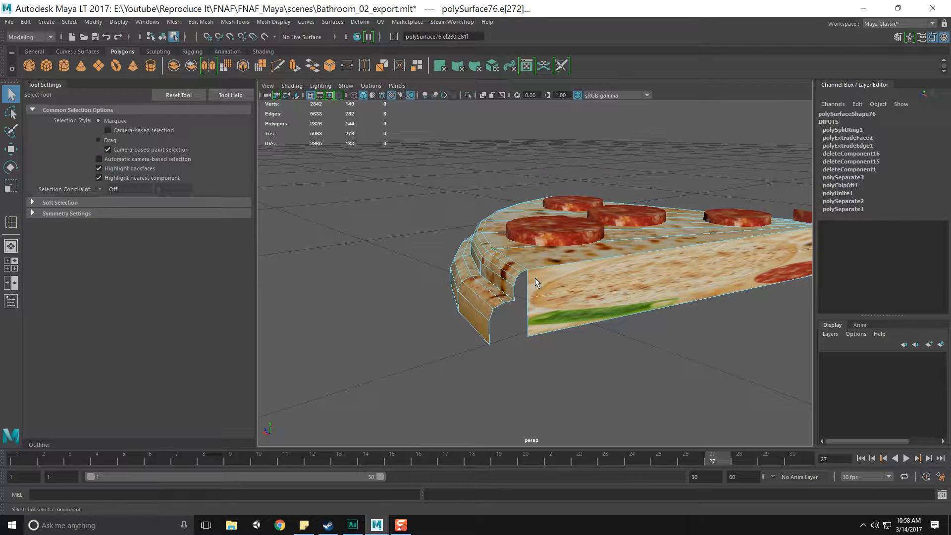
{"action": "scroll", "coordinate": [537, 290], "scroll_direction": "up", "scroll_amount": 2}
{"action": "scroll", "coordinate": [545, 294], "scroll_direction": "up", "scroll_amount": 2}
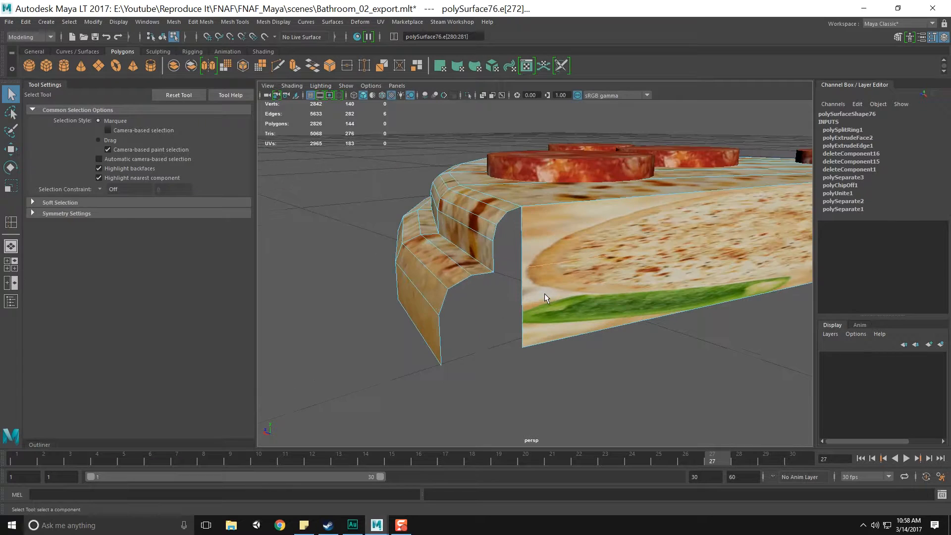
{"action": "key", "text": "F8"}
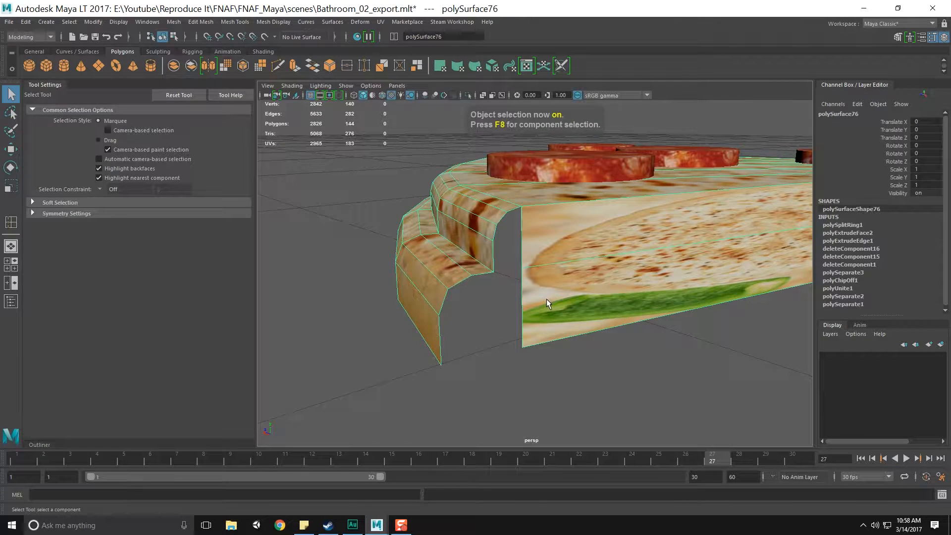
{"action": "key", "text": "g"}
{"action": "left_click_drag", "start_coordinate": [523, 335], "coordinate": [527, 312]}
{"action": "key", "text": "w"}
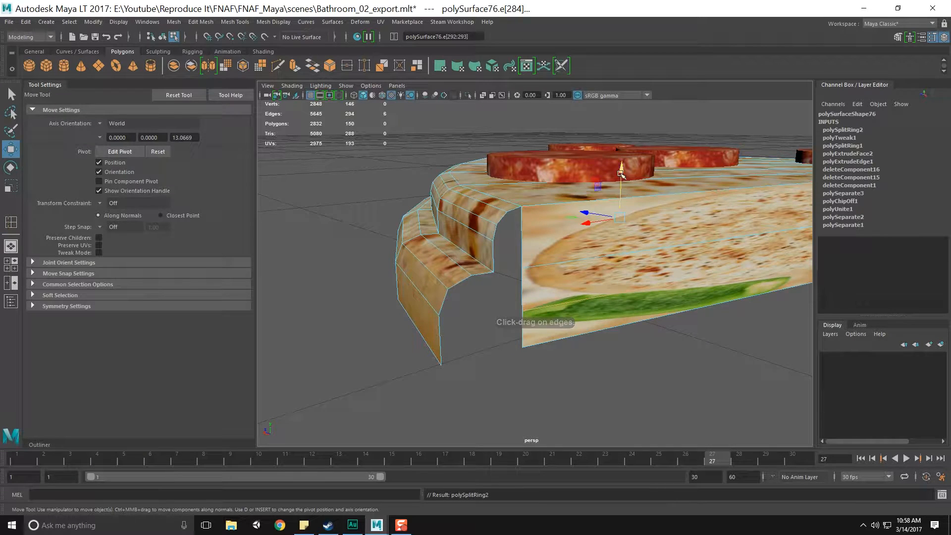
{"action": "key", "text": "v"}
{"action": "middle_click", "coordinate": [443, 314]}
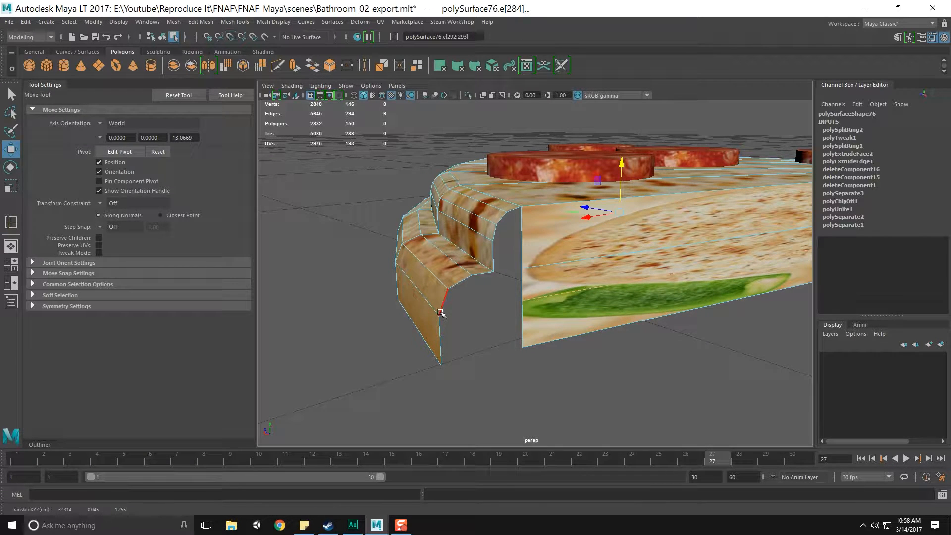
Insert an edge loop in the upper part of the cut-side wall and snap it to the upper crust vertex's height
{"action": "key", "text": "g"}
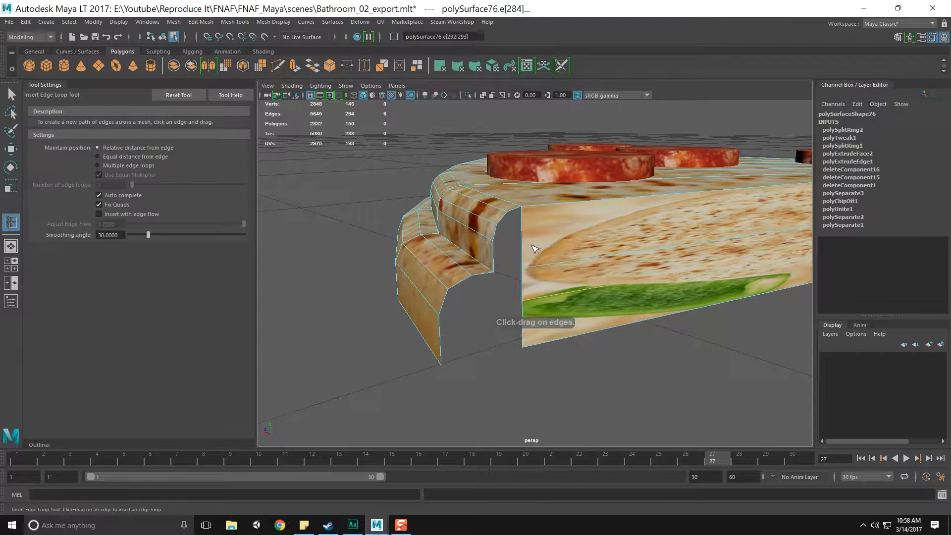
{"action": "left_click_drag", "start_coordinate": [523, 236], "coordinate": [523, 237]}
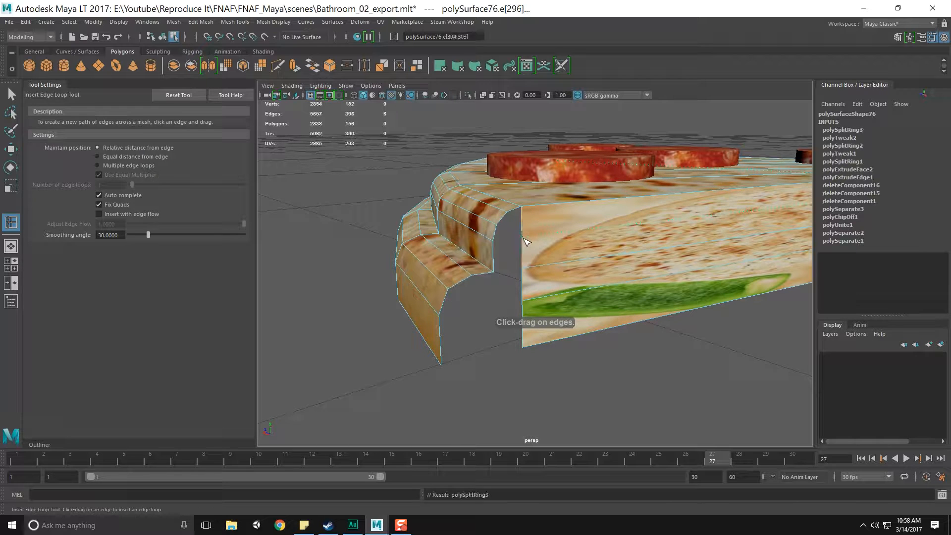
{"action": "key", "text": "w"}
{"action": "left_click", "coordinate": [624, 132]}
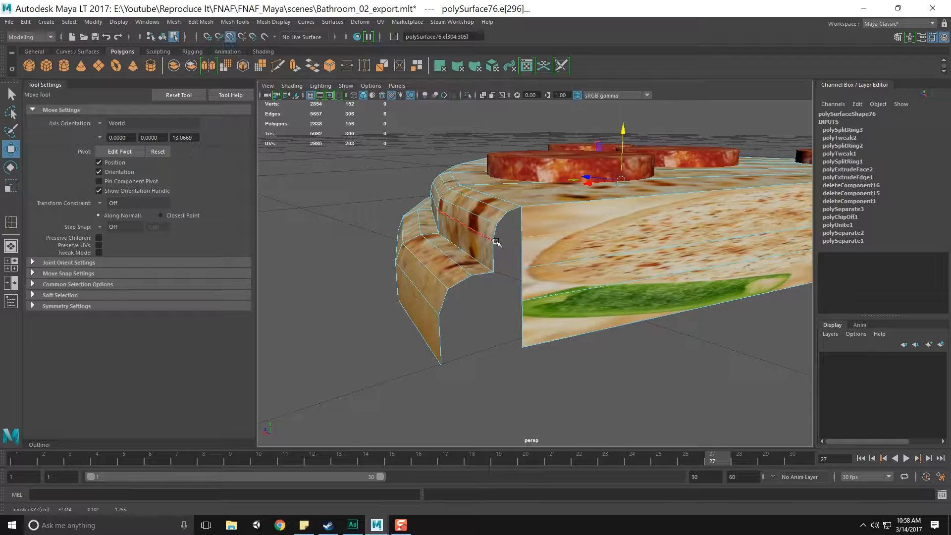
Try to bridge the inner crust's open edge to the facing end edge of the cut-side wall
{"action": "key", "text": "q"}
{"action": "left_click", "coordinate": [491, 251]}
{"action": "right_click", "coordinate": [488, 251]}
{"action": "left_click", "coordinate": [488, 243]}
{"action": "left_click", "coordinate": [523, 254], "text": "shift"}
{"action": "right_click", "coordinate": [523, 257], "text": "shift"}
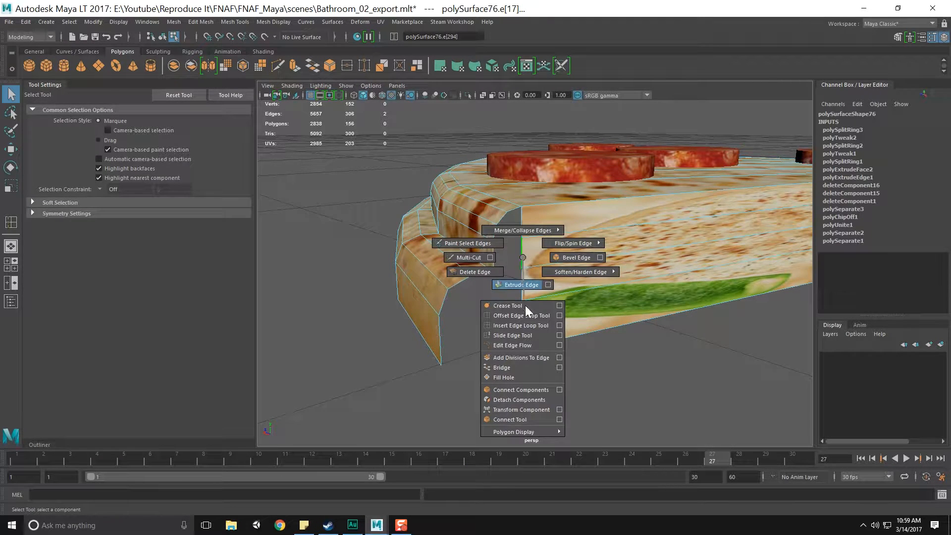
{"action": "left_click", "coordinate": [519, 367]}
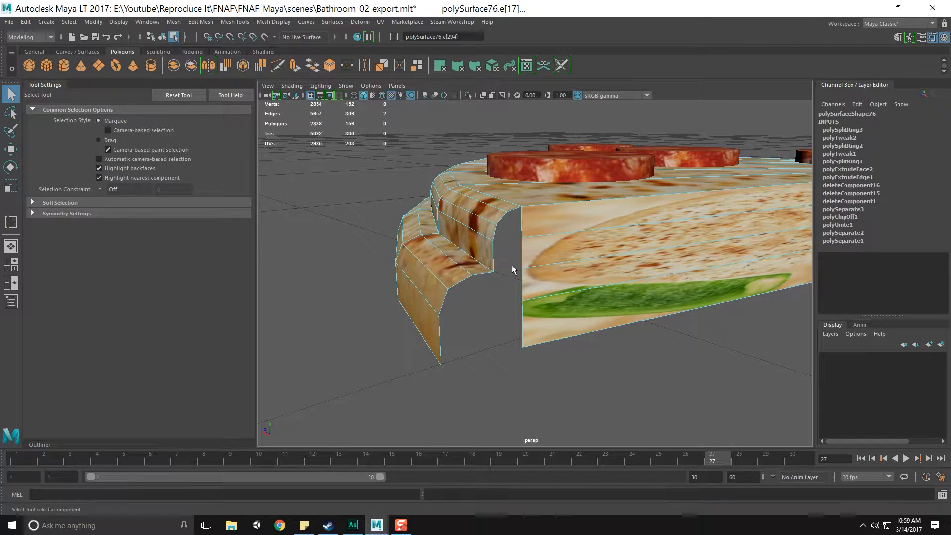
Add one division each to the inner crust's open vertical edge and the facing end edge of the cut-side wall
{"action": "left_click", "coordinate": [492, 258]}
{"action": "right_click", "coordinate": [491, 257], "text": "shift"}
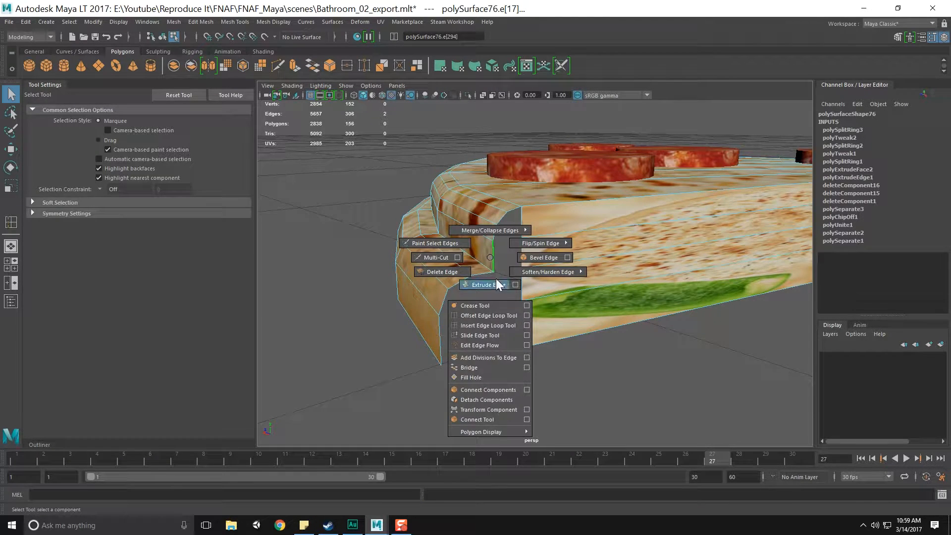
{"action": "left_click", "coordinate": [493, 358]}
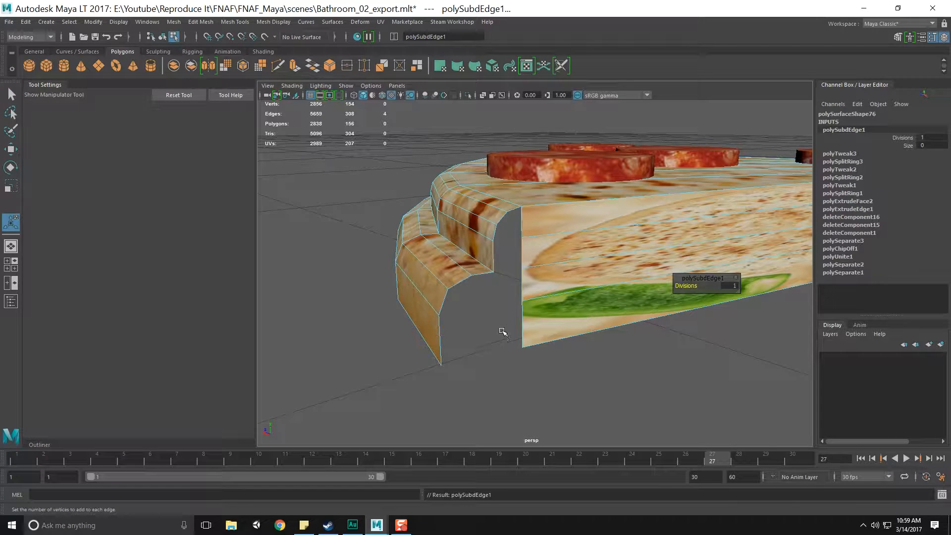
Delete the added midpoint vertex from the end edge of the cut-side wall
{"action": "left_click", "coordinate": [497, 271]}
{"action": "left_click", "coordinate": [493, 259]}
{"action": "left_click", "coordinate": [529, 251], "text": "shift"}
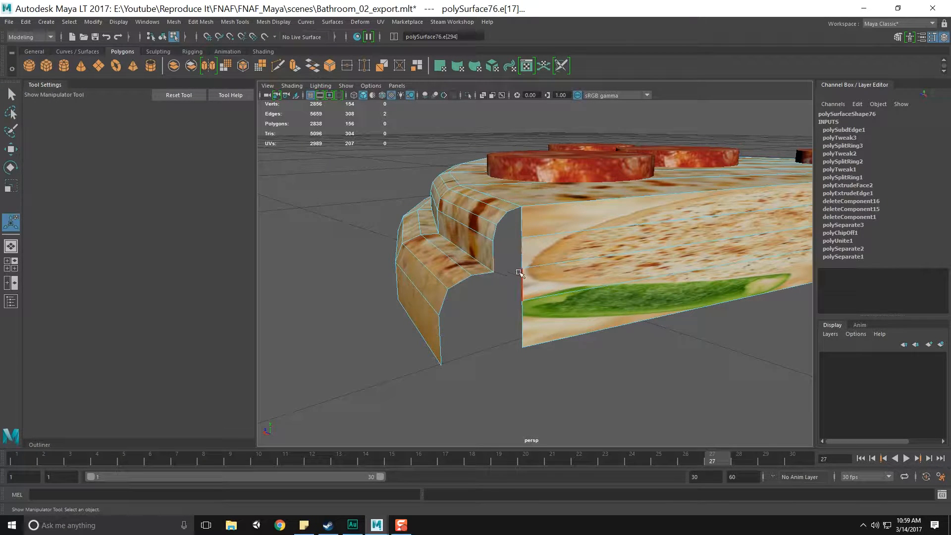
{"action": "right_click", "coordinate": [516, 253]}
{"action": "left_click", "coordinate": [484, 257]}
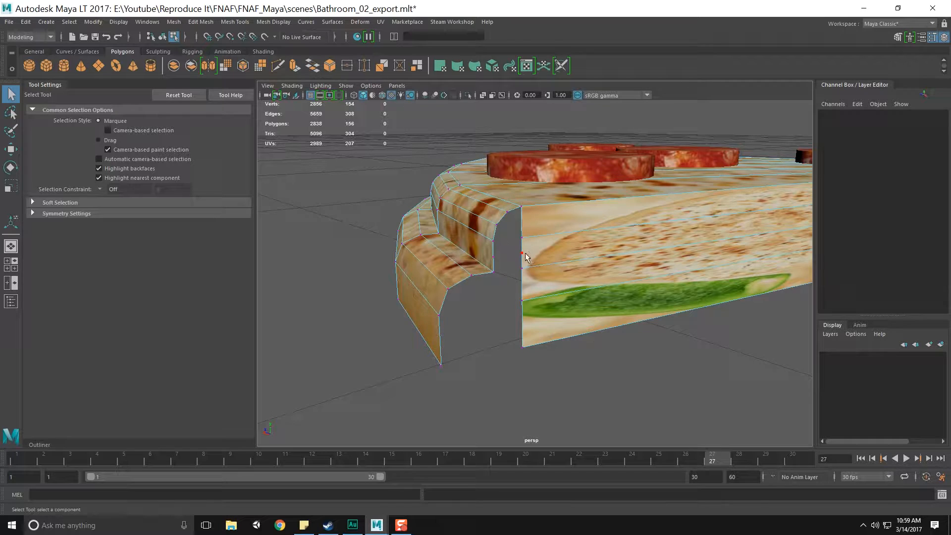
{"action": "key", "text": "Delete"}
{"action": "left_click", "coordinate": [529, 257]}
{"action": "key", "text": "Delete"}
Delete the thin end faces along the open profile of the inner and outer crust
{"action": "mouse_move", "coordinate": [494, 261]}
{"action": "right_mouse_down"}
{"action": "mouse_move", "coordinate": [494, 293]}
{"action": "mouse_move", "coordinate": [496, 260]}
{"action": "mouse_move", "coordinate": [495, 275]}
{"action": "right_mouse_up"}
{"action": "left_click", "coordinate": [495, 262]}
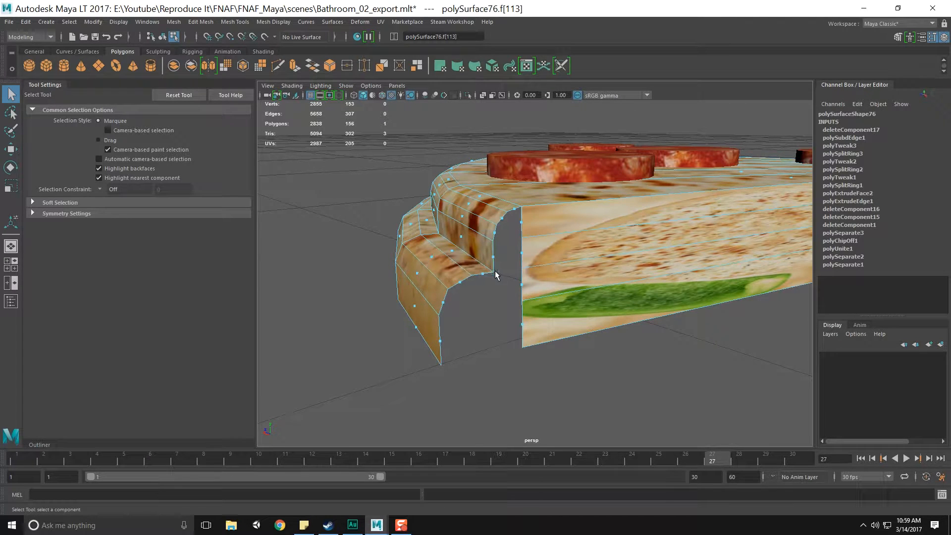
{"action": "left_click", "coordinate": [497, 230], "text": "shift"}
{"action": "left_click", "coordinate": [502, 218], "text": "shift"}
{"action": "left_click", "coordinate": [516, 207], "text": "shift"}
{"action": "left_click", "coordinate": [459, 287], "text": "shift"}
{"action": "left_click", "coordinate": [452, 301], "text": "shift"}
{"action": "left_click", "coordinate": [446, 350], "text": "shift"}
{"action": "key", "text": "Delete"}
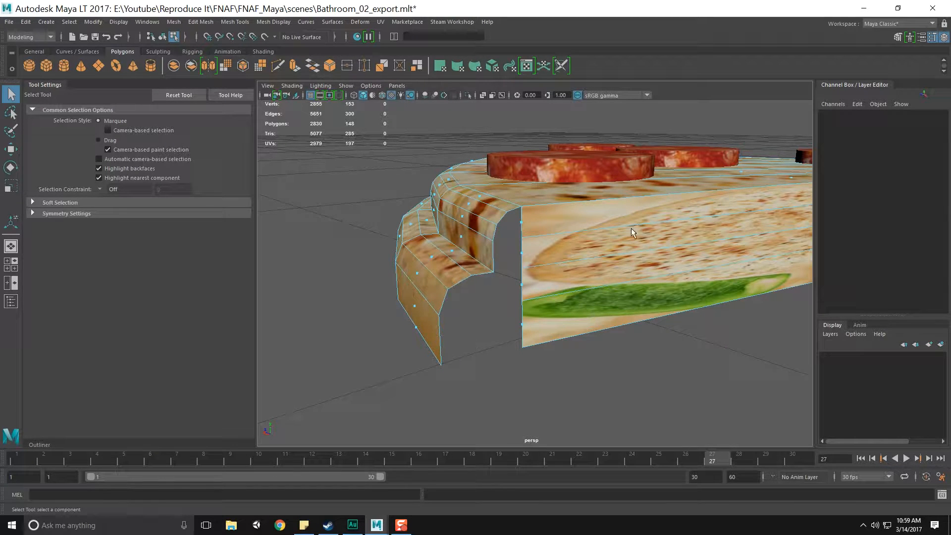
Delete the four thin faces on the crust-facing end of the cut-side wall
{"action": "left_click", "coordinate": [521, 219]}
{"action": "left_click", "coordinate": [522, 254], "text": "shift"}
{"action": "left_click", "coordinate": [523, 285], "text": "shift"}
{"action": "left_click", "coordinate": [526, 323], "text": "shift"}
{"action": "key", "text": "Delete"}
Bridge the inner crust's open vertical edge to the facing end edge of the cut-side wall
{"action": "right_click_drag", "start_coordinate": [476, 228], "coordinate": [477, 204]}
{"action": "left_click", "coordinate": [521, 254]}
{"action": "right_click_drag", "start_coordinate": [521, 255], "coordinate": [500, 365]}
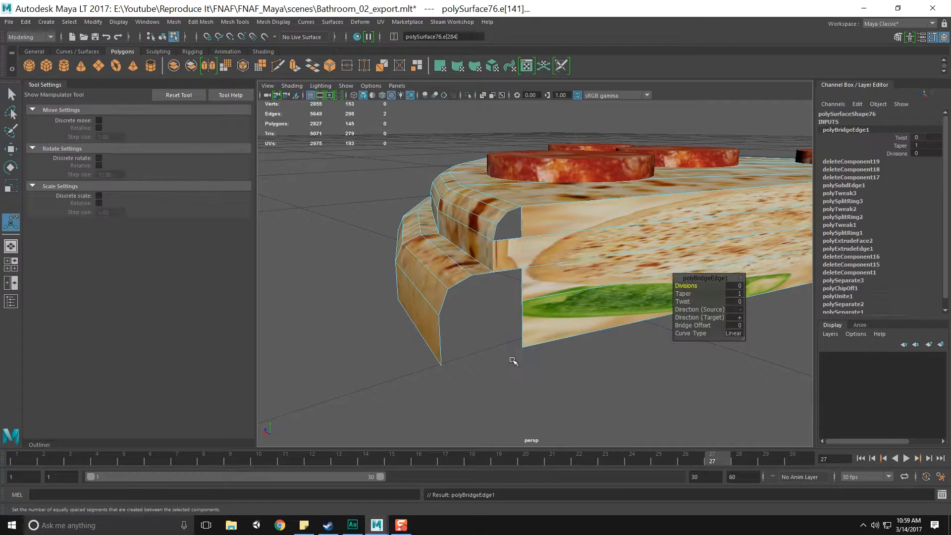
Bridge the outer crust's lowest open edge to the lowest end edge of the cut-side wall
{"action": "left_click", "coordinate": [450, 346]}
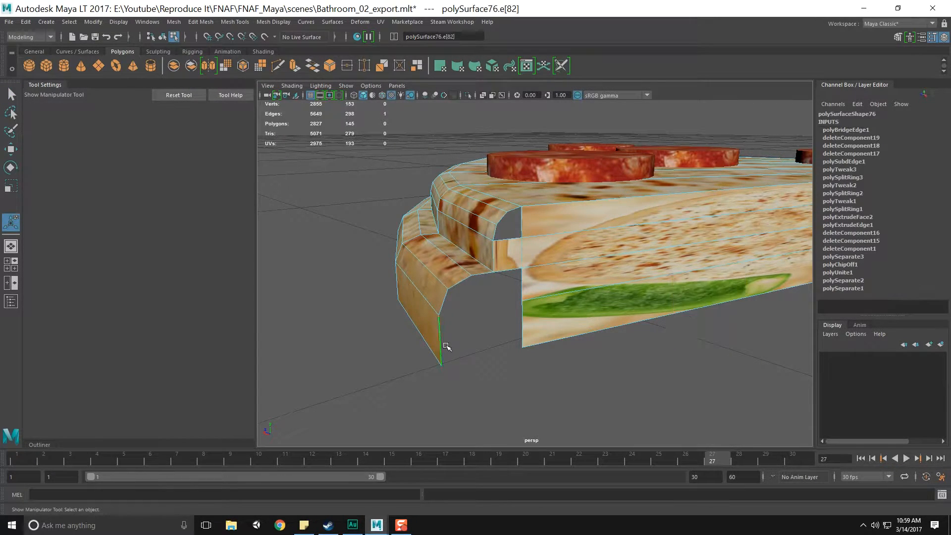
{"action": "left_click", "coordinate": [523, 330]}
{"action": "right_click_drag", "start_coordinate": [524, 330], "coordinate": [517, 440]}
{"action": "left_click_drag", "start_coordinate": [516, 339], "coordinate": [489, 335], "text": "alt"}
{"action": "key", "text": "q"}
Conform the normals of the bridged face at the base of the outer crust
{"action": "right_click_drag", "start_coordinate": [394, 277], "coordinate": [387, 297]}
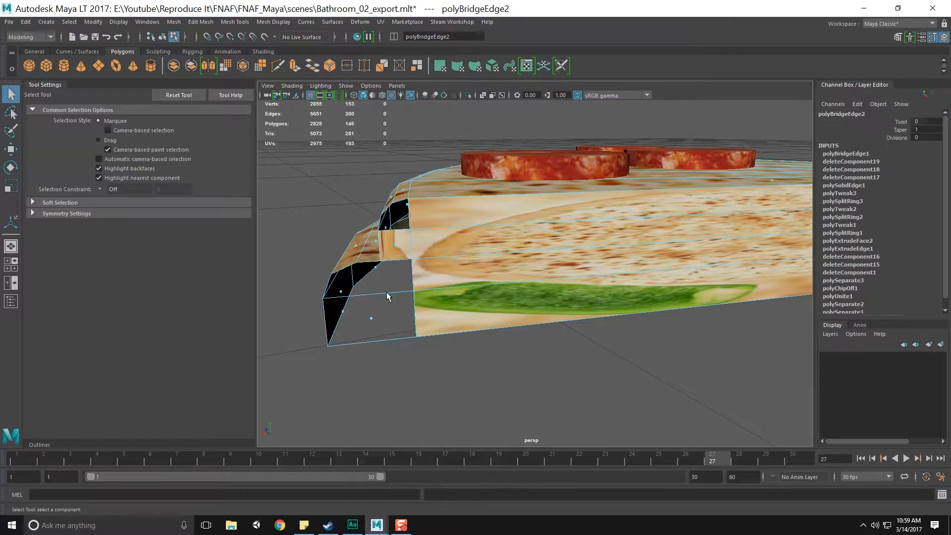
{"action": "left_click", "coordinate": [387, 329]}
{"action": "left_click", "coordinate": [276, 22]}
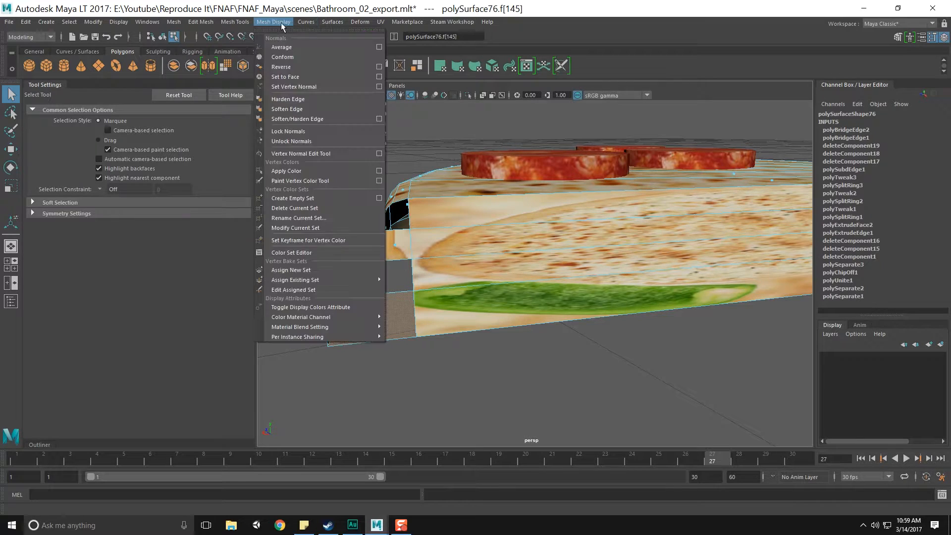
{"action": "left_click", "coordinate": [293, 58]}
{"action": "left_click", "coordinate": [469, 378]}
{"action": "left_click_drag", "start_coordinate": [469, 377], "coordinate": [492, 328], "text": "alt"}
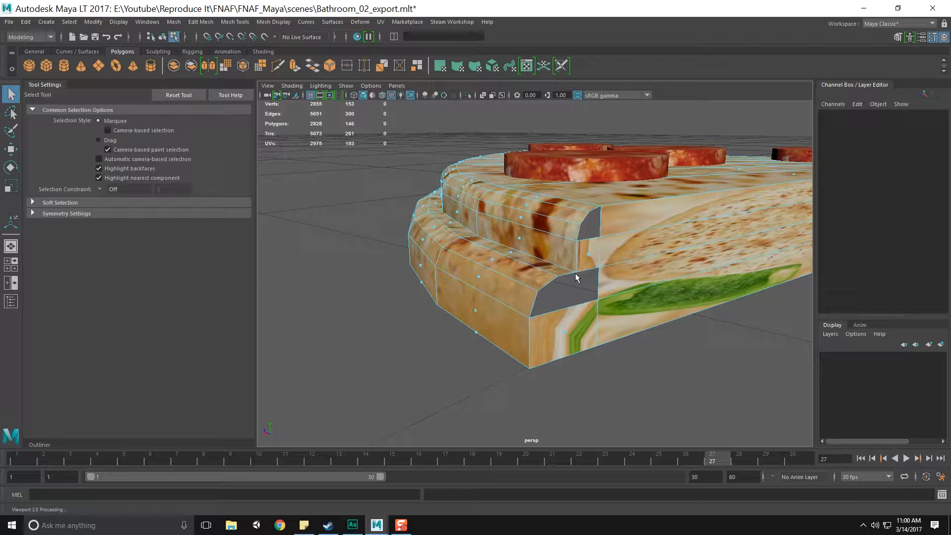
Try to fill the lower crust gap with Append to Polygon, starting from the outer crust's sloped edge
{"action": "scroll", "coordinate": [571, 301], "scroll_direction": "up", "scroll_amount": 5}
{"action": "left_click_drag", "start_coordinate": [571, 300], "coordinate": [545, 317], "text": "alt"}
{"action": "scroll", "coordinate": [566, 340], "scroll_direction": "down", "scroll_amount": 5}
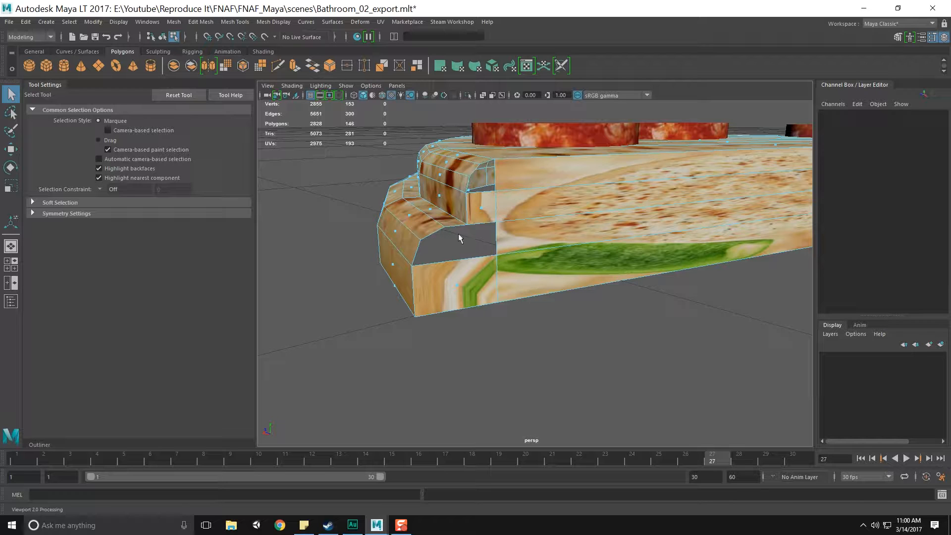
{"action": "left_click", "coordinate": [234, 21]}
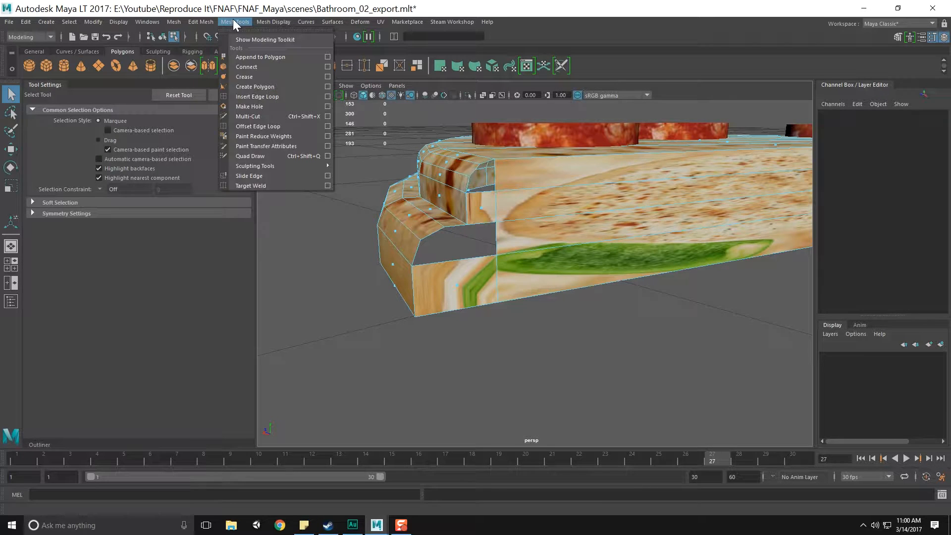
{"action": "left_click", "coordinate": [247, 58]}
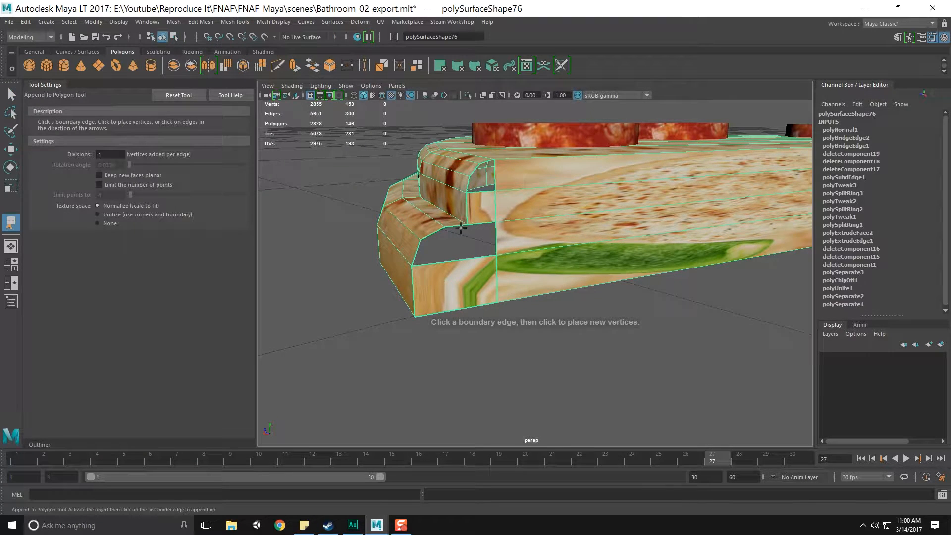
{"action": "left_click", "coordinate": [432, 240]}
{"action": "left_click", "coordinate": [417, 252]}
{"action": "left_click", "coordinate": [417, 250]}
{"action": "left_click", "coordinate": [417, 249]}
{"action": "left_click", "coordinate": [466, 257]}
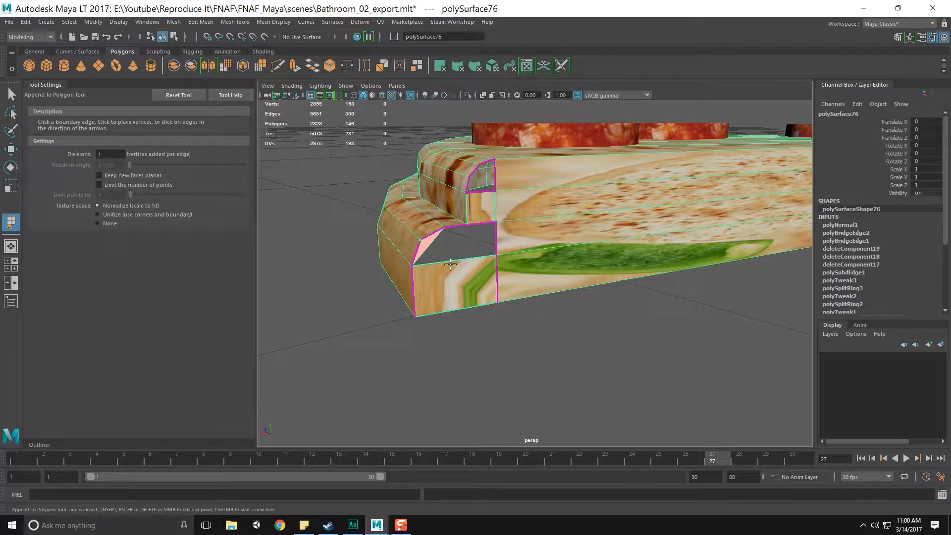
{"action": "key", "text": "ctrl+z"}
{"action": "key", "text": "ctrl+z"}
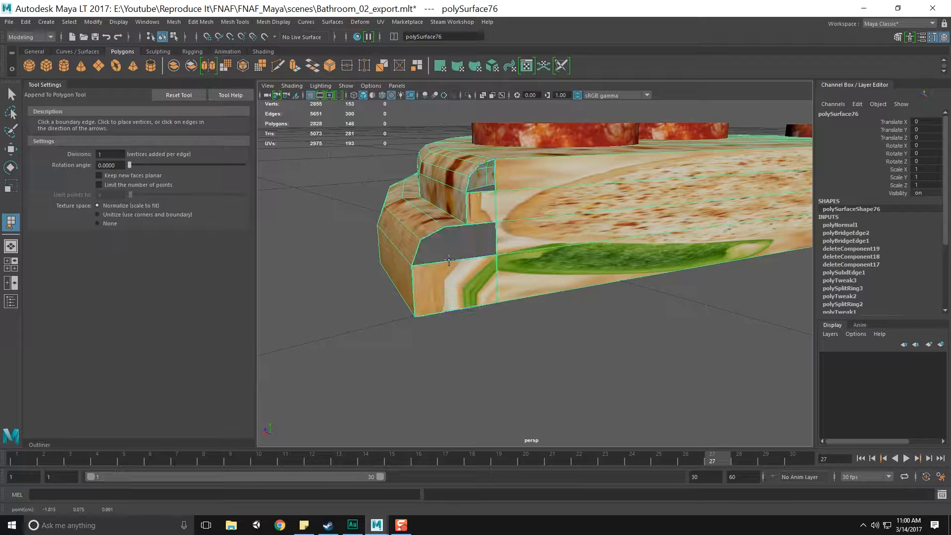
Try to append a polygon across the lower crust gap from its other boundary edges, and undo it
{"action": "left_click", "coordinate": [462, 225]}
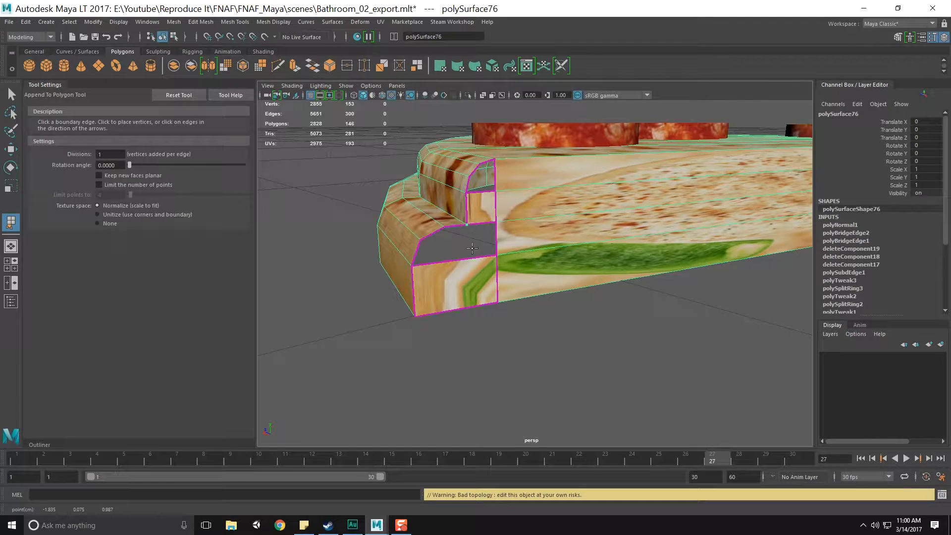
{"action": "left_click", "coordinate": [474, 257]}
{"action": "key", "text": "ctrl+z"}
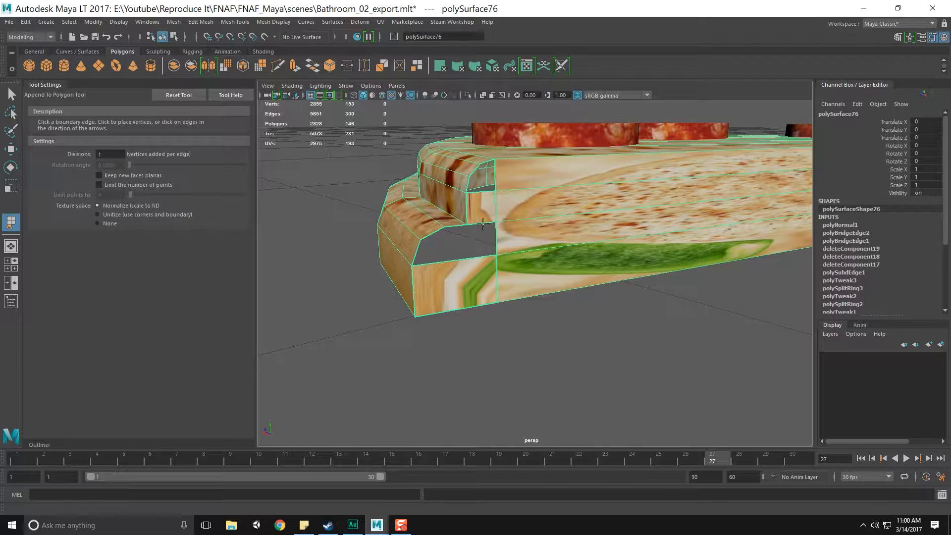
{"action": "left_click", "coordinate": [503, 241]}
{"action": "left_click", "coordinate": [463, 259]}
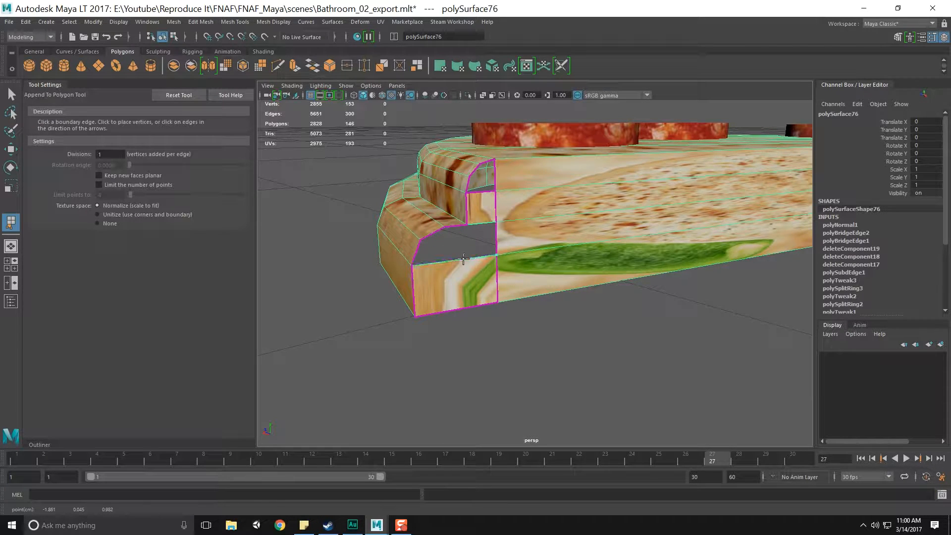
{"action": "key", "text": "Return"}
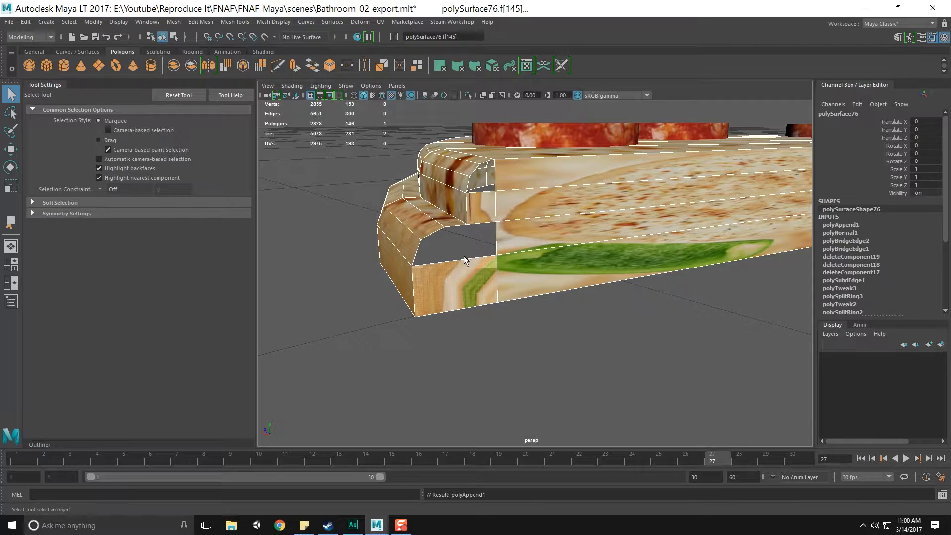
{"action": "key", "text": "ctrl+z"}
{"action": "key", "text": "ctrl+z"}
Split the bridged face at the base of the outer crust with a vertical Multi-Cut through its middle
{"action": "scroll", "coordinate": [469, 262], "scroll_direction": "up", "scroll_amount": 6}
{"action": "scroll", "coordinate": [470, 270], "scroll_direction": "down", "scroll_amount": 5}
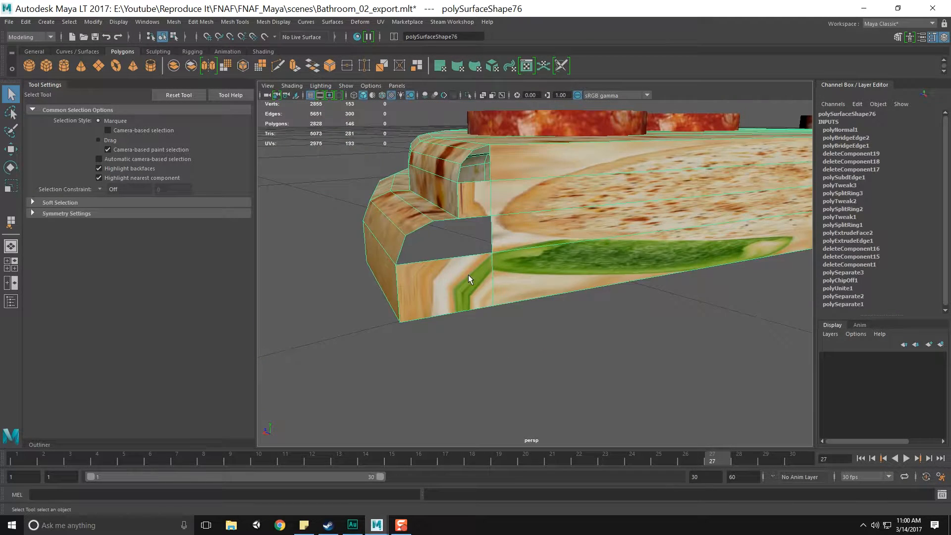
{"action": "left_click_drag", "start_coordinate": [468, 275], "coordinate": [474, 284], "text": "alt"}
{"action": "right_click_drag", "start_coordinate": [459, 304], "coordinate": [426, 291], "text": "shift"}
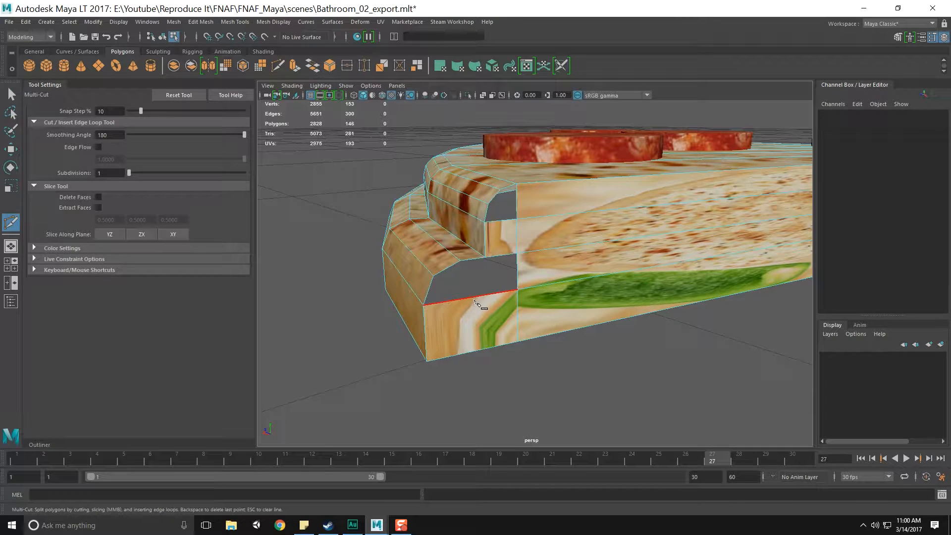
{"action": "left_click", "coordinate": [473, 298]}
{"action": "left_click", "coordinate": [474, 351]}
{"action": "key", "text": "Return"}
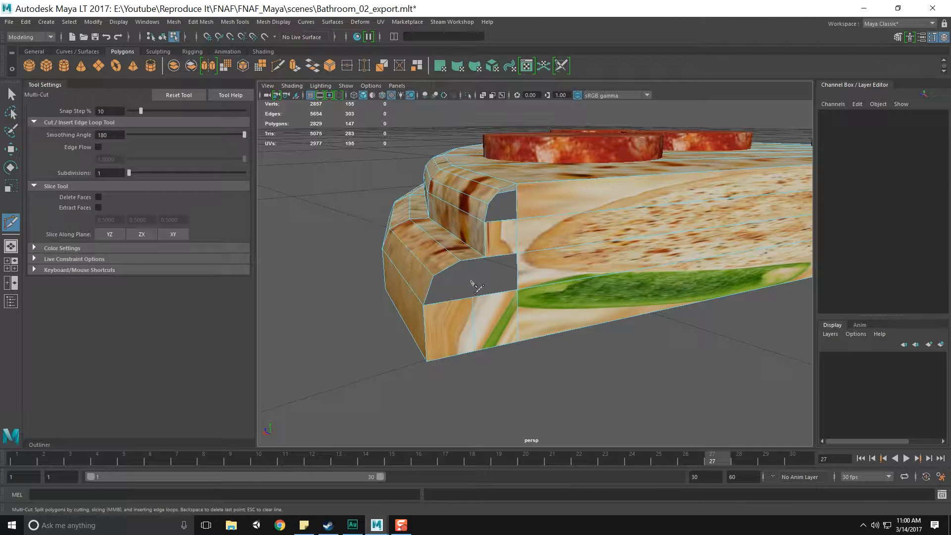
Append a polygon between the outer crust's sloped edge and the outer half of the split base face's upper edge
{"action": "key", "text": "q"}
{"action": "right_click_drag", "start_coordinate": [470, 280], "coordinate": [471, 272]}
{"action": "left_click", "coordinate": [227, 21]}
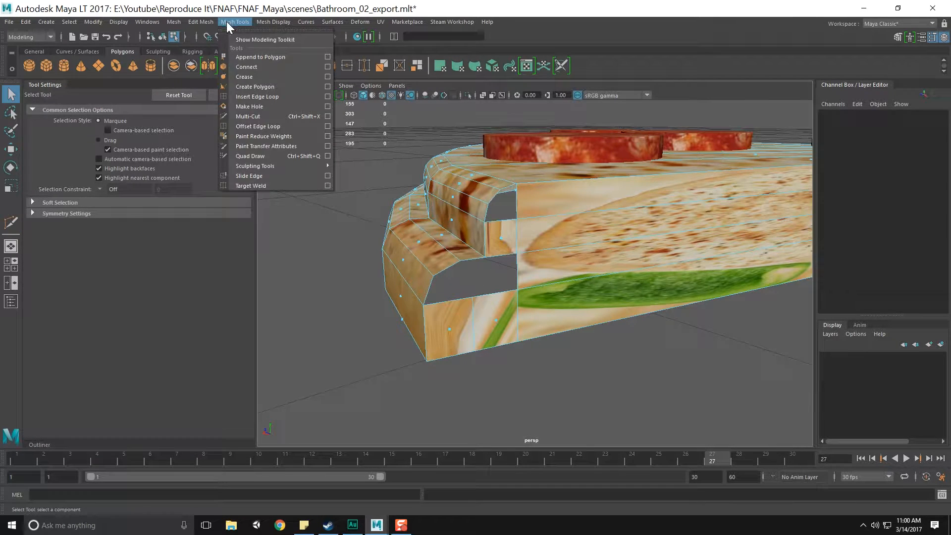
{"action": "left_click", "coordinate": [238, 55]}
{"action": "left_click", "coordinate": [456, 263]}
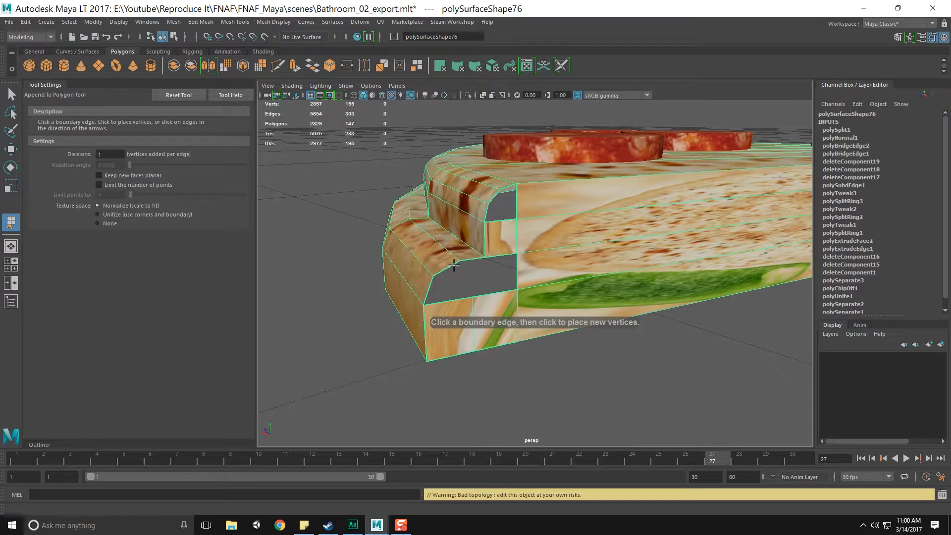
{"action": "left_click", "coordinate": [457, 299]}
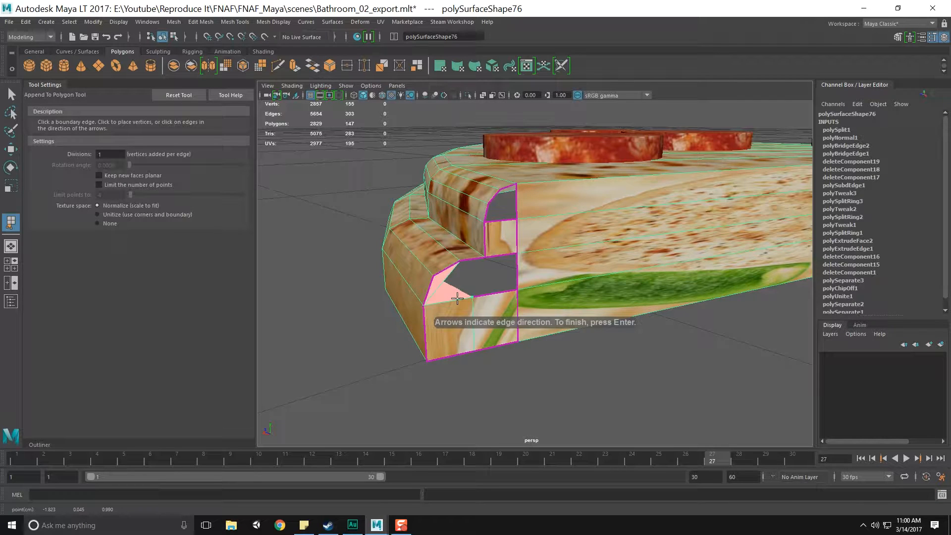
{"action": "left_click_drag", "start_coordinate": [480, 295], "coordinate": [465, 297], "text": "alt"}
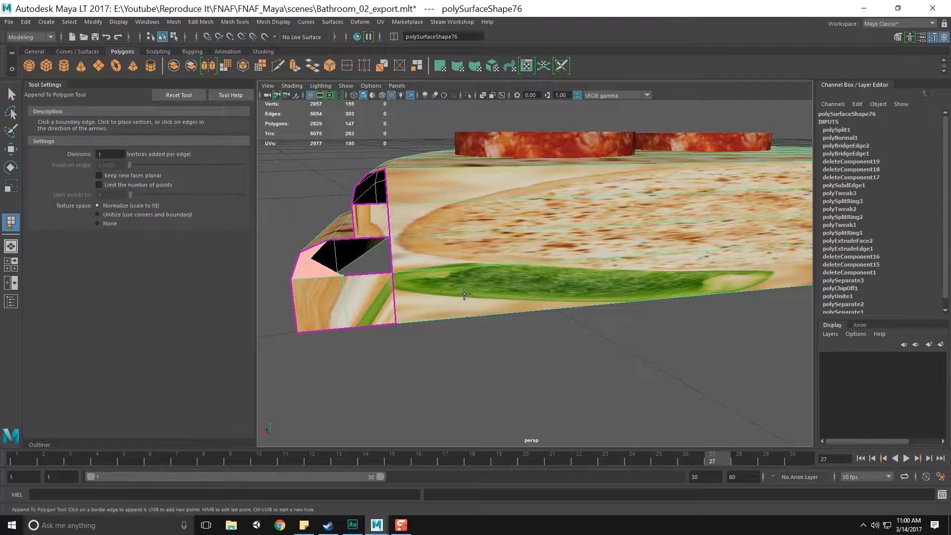
{"action": "key", "text": "Return"}
Delete the appended face from the lower crust gap
{"action": "scroll", "coordinate": [359, 322], "scroll_direction": "down", "scroll_amount": 3}
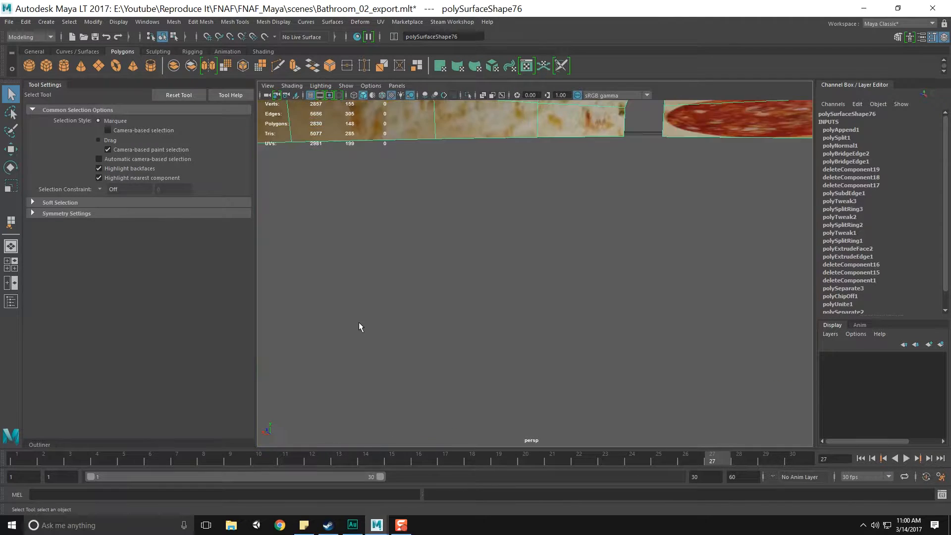
{"action": "right_click_drag", "start_coordinate": [356, 295], "coordinate": [303, 277]}
{"action": "left_click", "coordinate": [450, 274]}
{"action": "left_click", "coordinate": [451, 276]}
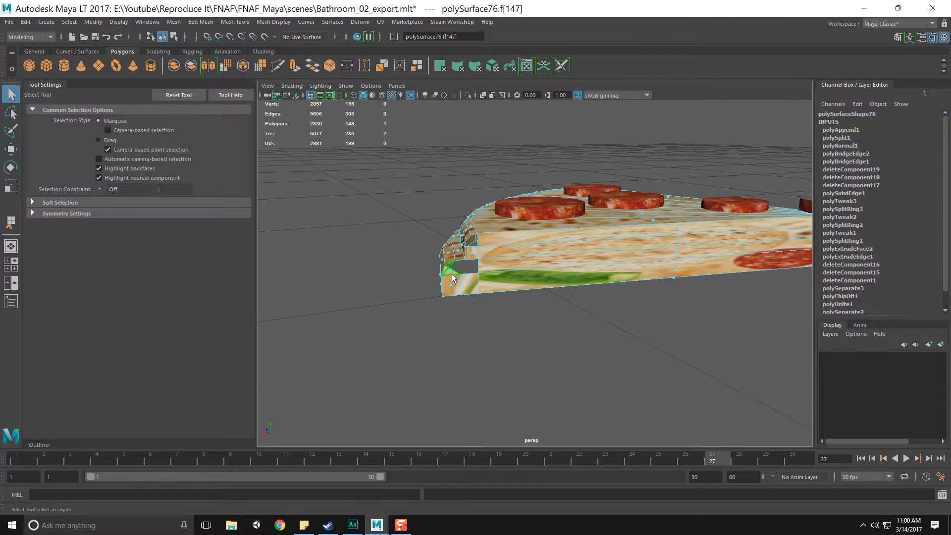
{"action": "key", "text": "f"}
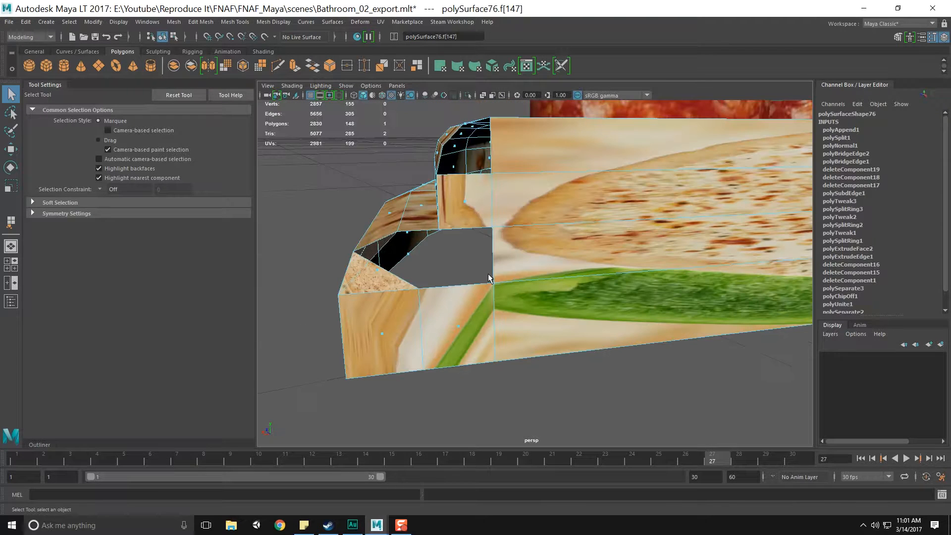
{"action": "key", "text": "Delete"}
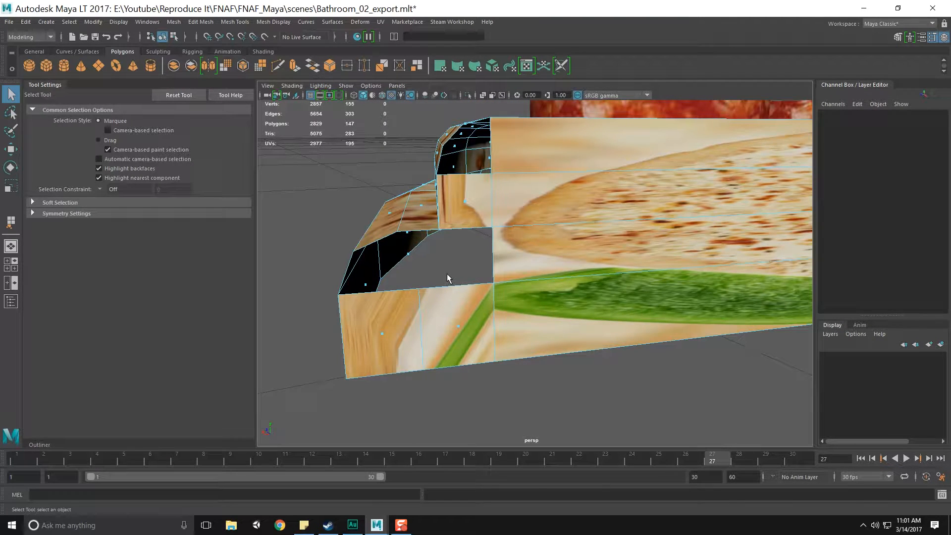
Try deleting the long strip face in the upper middle of the slice's cut-side wall, and undo the deletion
{"action": "mouse_move", "coordinate": [449, 278]}
{"action": "left_mouse_down", "text": "alt"}
{"action": "mouse_move", "coordinate": [433, 274]}
{"action": "mouse_move", "coordinate": [458, 293]}
{"action": "mouse_move", "coordinate": [471, 289]}
{"action": "mouse_move", "coordinate": [442, 289]}
{"action": "left_mouse_up", "text": "alt"}
{"action": "scroll", "coordinate": [441, 290], "scroll_direction": "up", "scroll_amount": 6}
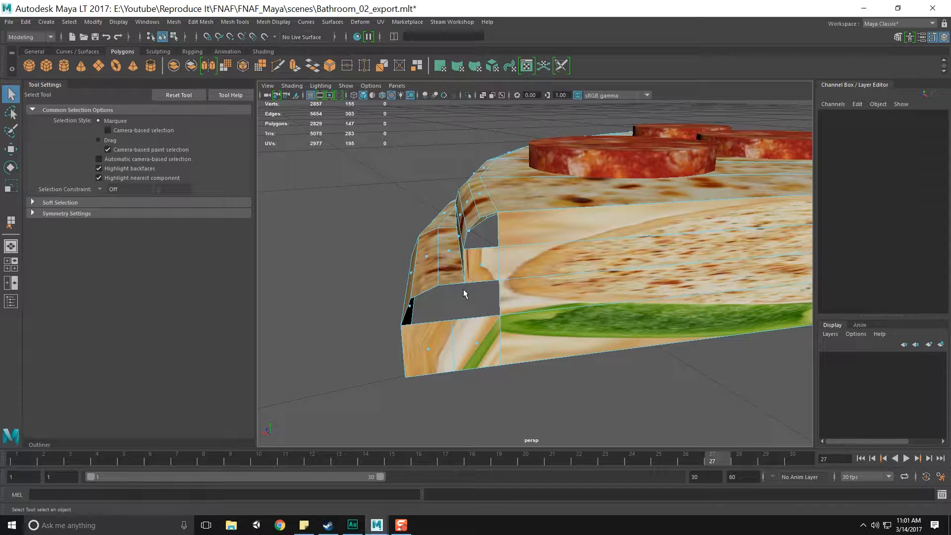
{"action": "scroll", "coordinate": [463, 289], "scroll_direction": "down", "scroll_amount": 5}
{"action": "left_click_drag", "start_coordinate": [665, 290], "coordinate": [598, 277], "text": "alt"}
{"action": "left_click", "coordinate": [607, 291]}
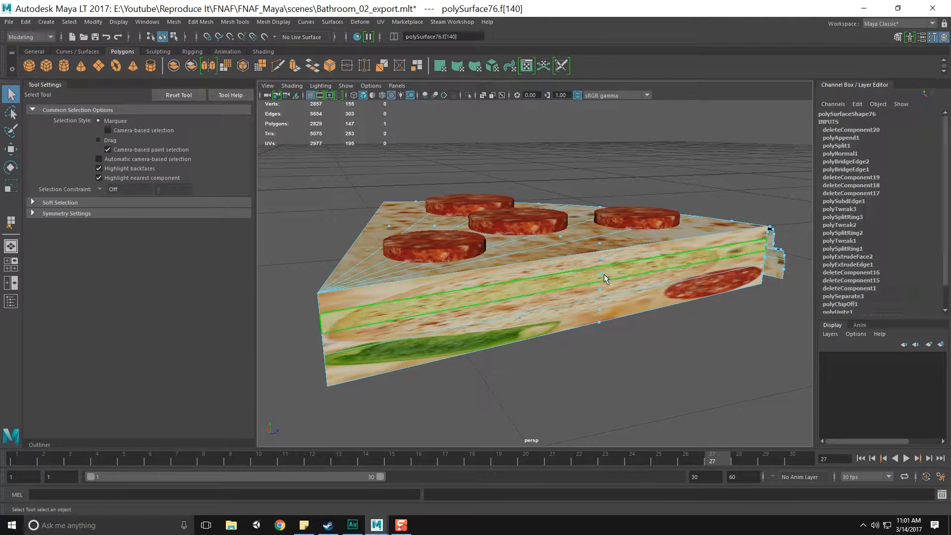
{"action": "key", "text": "Delete"}
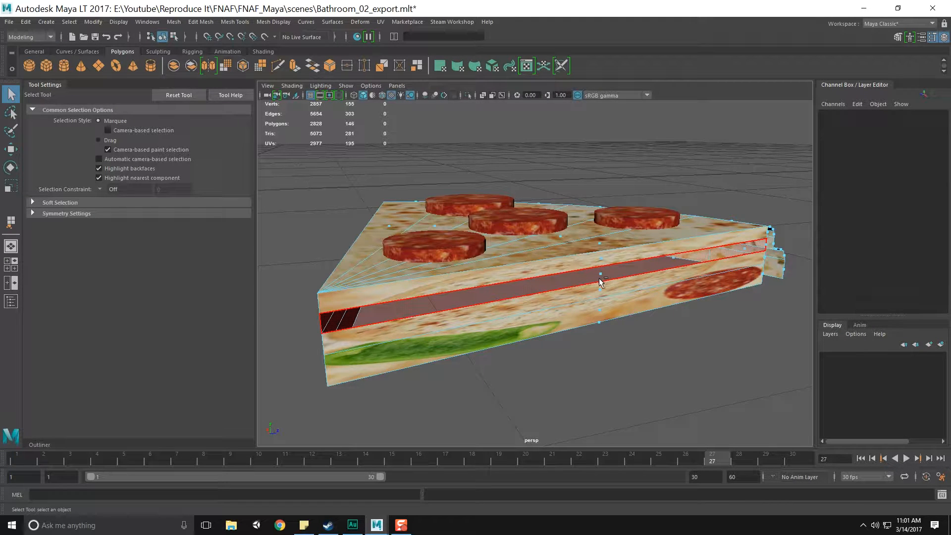
{"action": "key", "text": "ctrl+z"}
{"action": "left_click_drag", "start_coordinate": [601, 282], "coordinate": [704, 304], "text": "alt"}
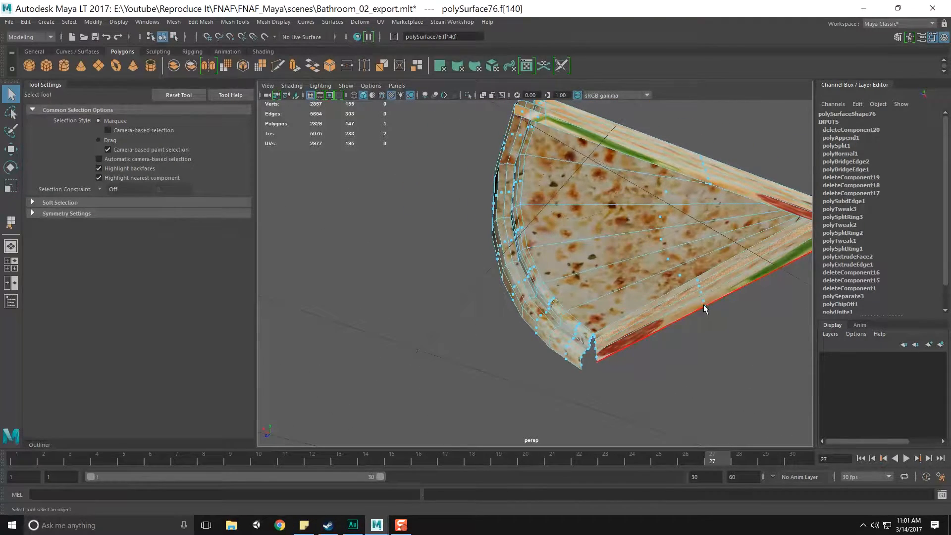
Delete the doubled lowest strip face from the slice's cut-side wall
{"action": "left_click", "coordinate": [706, 311]}
{"action": "key", "text": "Delete"}
{"action": "left_click_drag", "start_coordinate": [704, 309], "coordinate": [498, 310], "text": "alt"}
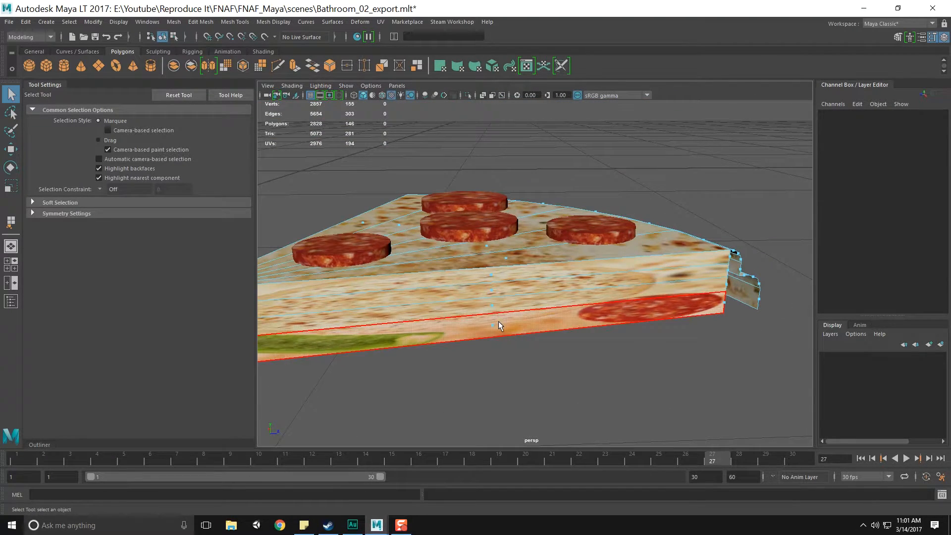
Try deleting the remaining lowest strip face of the cut-side wall, and undo the deletion
{"action": "left_click", "coordinate": [498, 321]}
{"action": "key", "text": "Delete"}
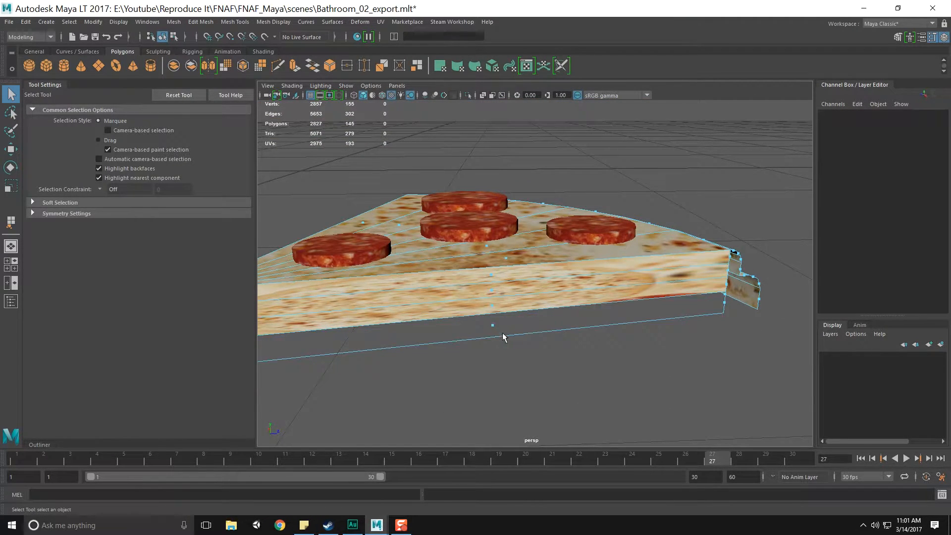
{"action": "key", "text": "ctrl+z"}
{"action": "scroll", "coordinate": [502, 325], "scroll_direction": "down", "scroll_amount": 5}
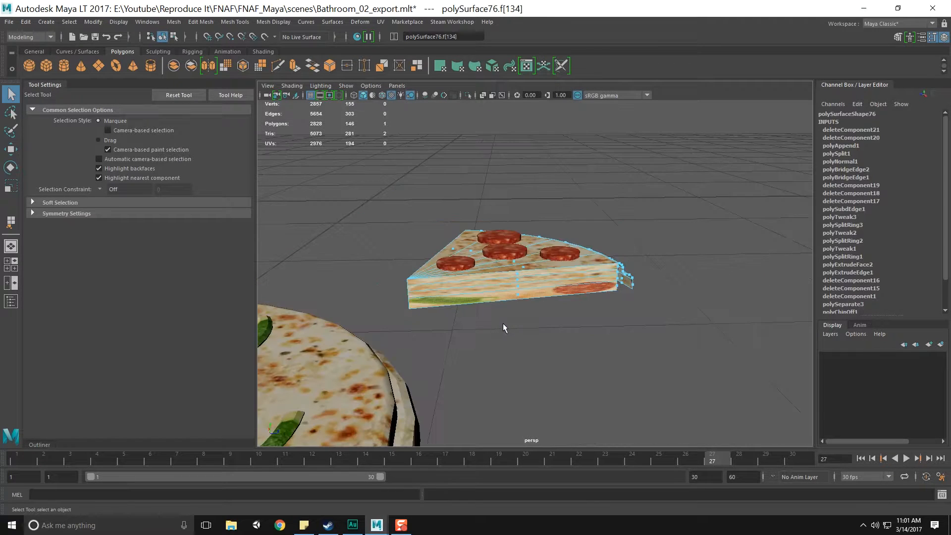
{"action": "middle_click_drag", "start_coordinate": [503, 323], "coordinate": [527, 337], "text": "alt"}
{"action": "scroll", "coordinate": [527, 338], "scroll_direction": "up", "scroll_amount": 2}
{"action": "key", "text": "F8"}
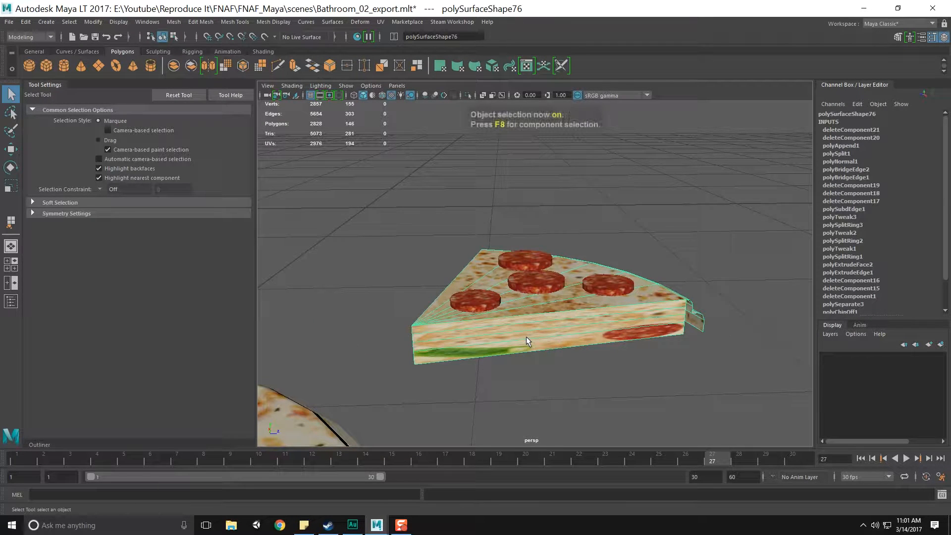
{"action": "mouse_move", "coordinate": [100, 24]}
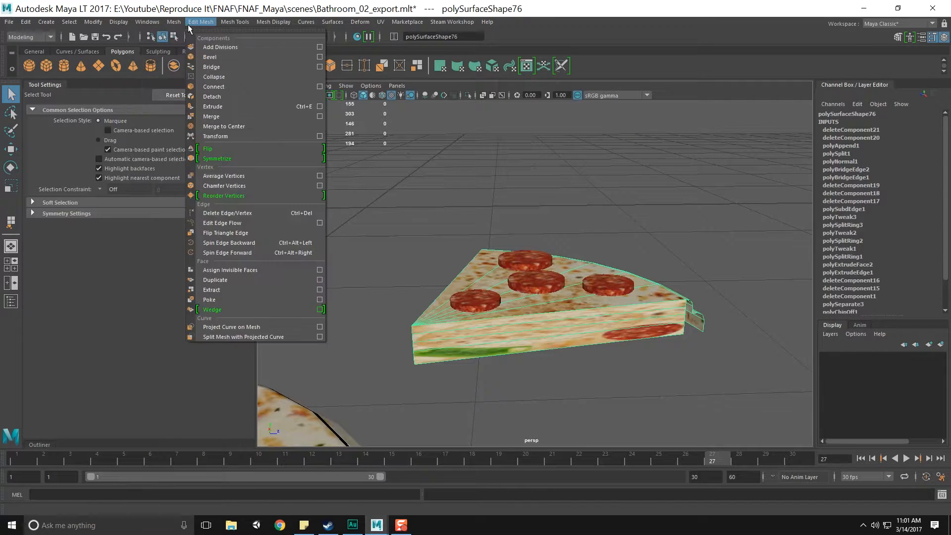
{"action": "mouse_move", "coordinate": [184, 27]}
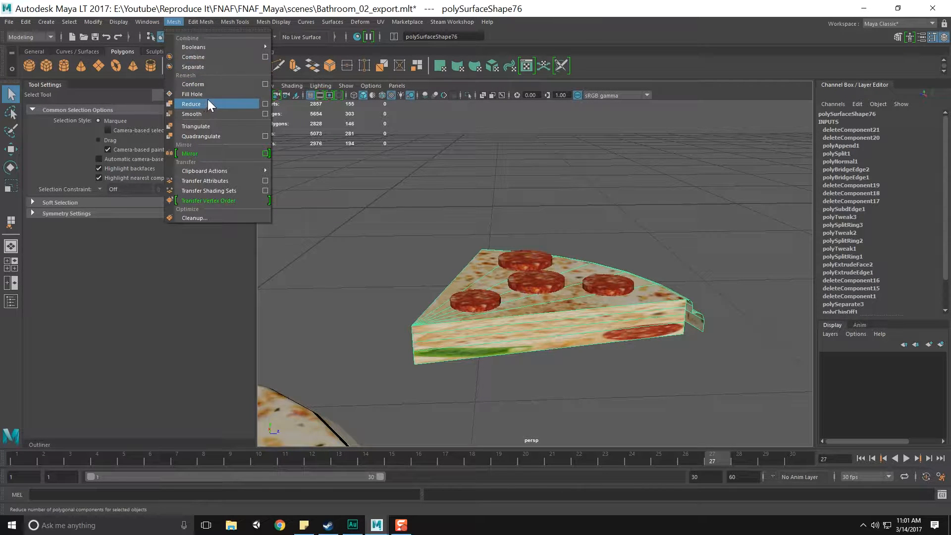
{"action": "left_click", "coordinate": [242, 214]}
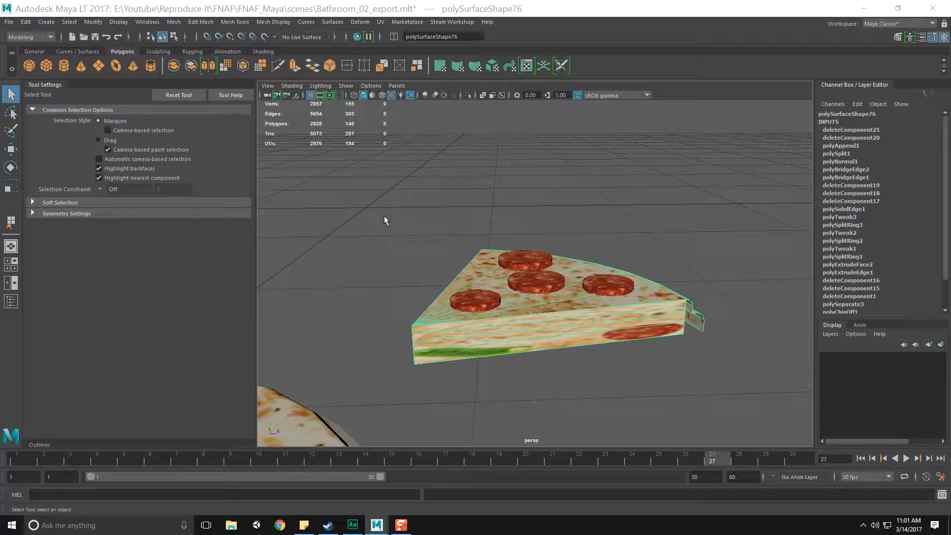
{"action": "left_click", "coordinate": [174, 22]}
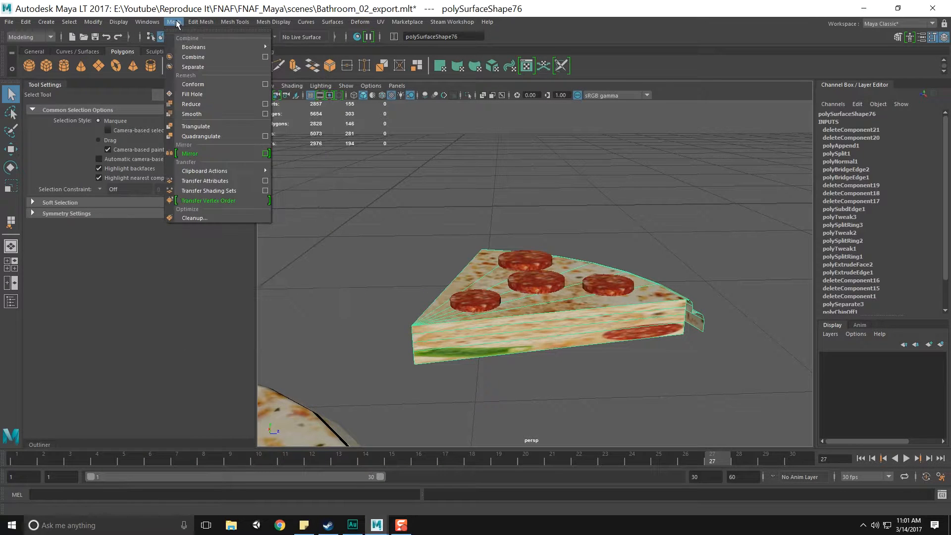
{"action": "left_click", "coordinate": [212, 217]}
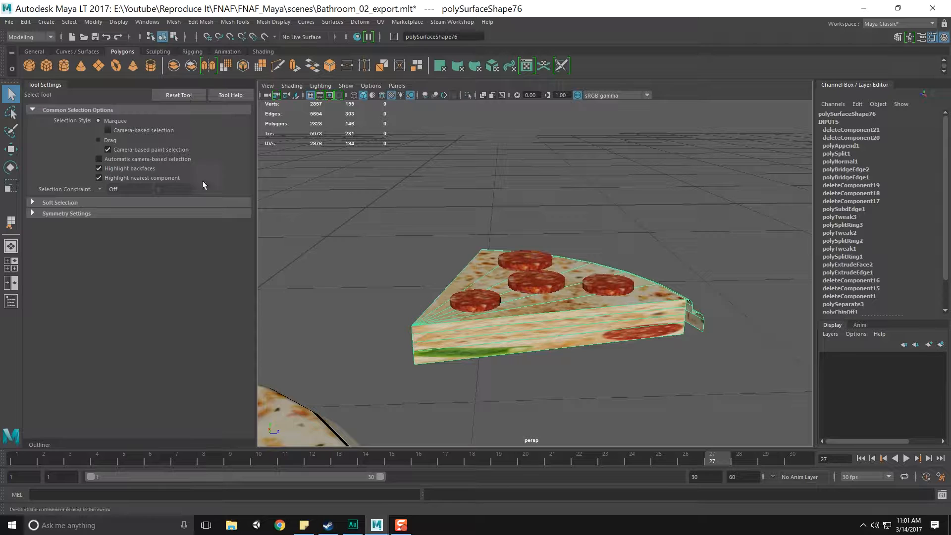
{"action": "left_click", "coordinate": [174, 22]}
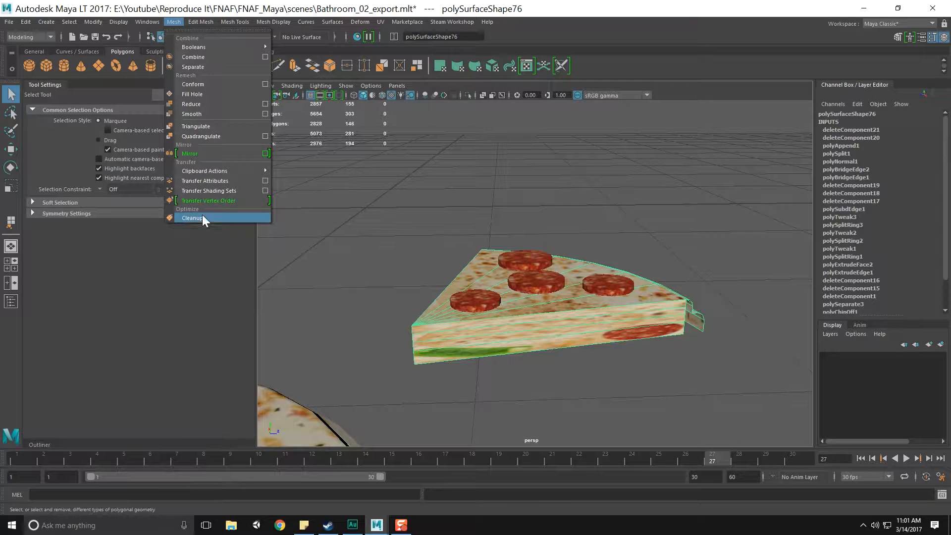
{"action": "left_click", "coordinate": [201, 214]}
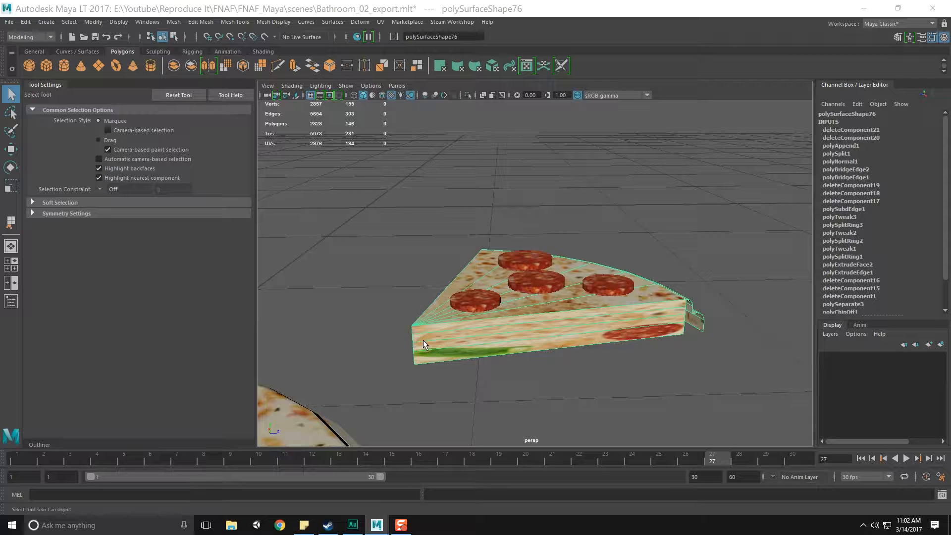
Switch the slice to face selection and turn on backface culling in the viewport
{"action": "right_click_drag", "start_coordinate": [475, 325], "coordinate": [731, 304], "text": "alt"}
{"action": "left_click_drag", "start_coordinate": [730, 305], "coordinate": [640, 310], "text": "alt"}
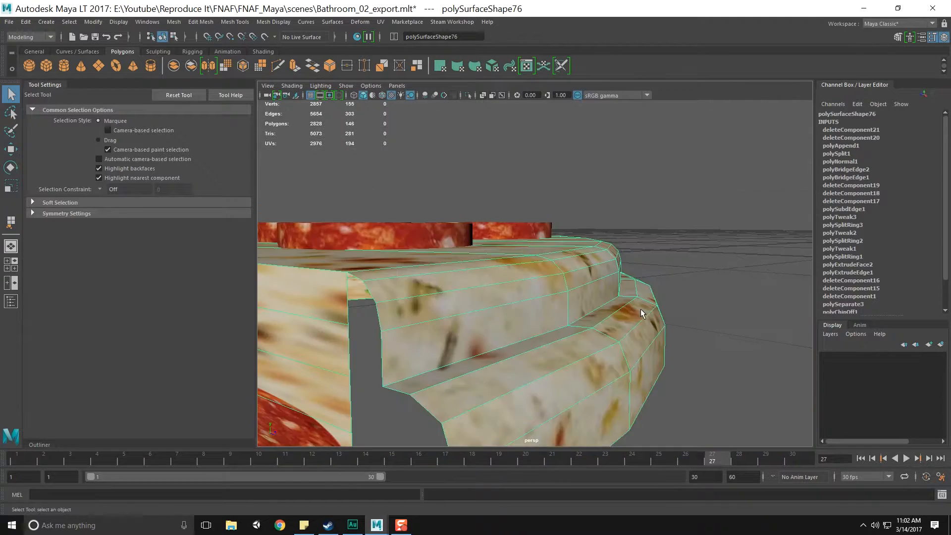
{"action": "scroll", "coordinate": [639, 310], "scroll_direction": "down", "scroll_amount": 5}
{"action": "middle_click_drag", "start_coordinate": [486, 310], "coordinate": [693, 310], "text": "alt"}
{"action": "left_click_drag", "start_coordinate": [595, 298], "coordinate": [561, 285], "text": "alt"}
{"action": "right_click_drag", "start_coordinate": [516, 252], "coordinate": [517, 280]}
{"action": "left_click", "coordinate": [517, 279]}
{"action": "left_click_drag", "start_coordinate": [517, 284], "coordinate": [501, 233], "text": "alt"}
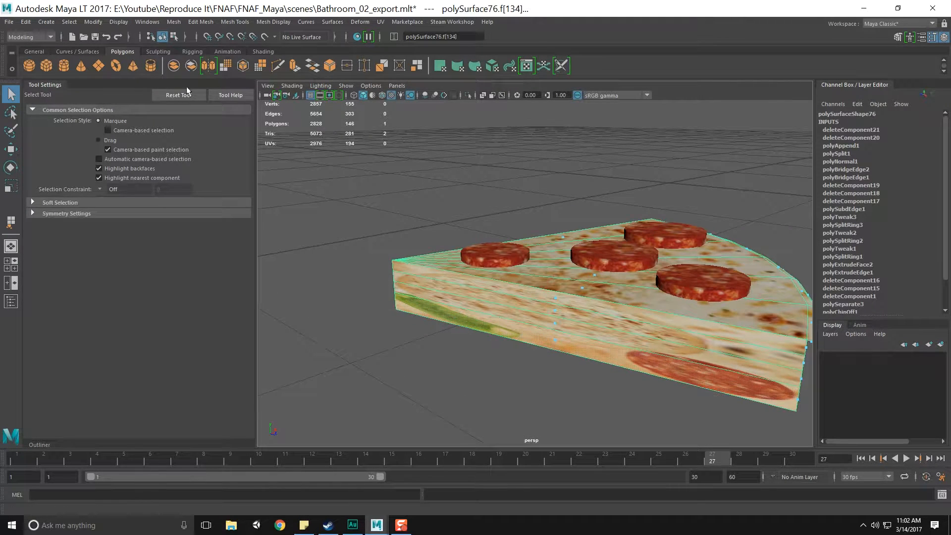
{"action": "left_click", "coordinate": [292, 85]}
{"action": "left_click", "coordinate": [293, 217]}
Delete one layer of the overlapping faces from the slice's top and both cut-side walls
{"action": "mouse_move", "coordinate": [458, 318]}
{"action": "left_mouse_down", "text": "alt"}
{"action": "mouse_move", "coordinate": [463, 296]}
{"action": "mouse_move", "coordinate": [384, 261]}
{"action": "mouse_move", "coordinate": [338, 271]}
{"action": "left_mouse_up", "text": "alt"}
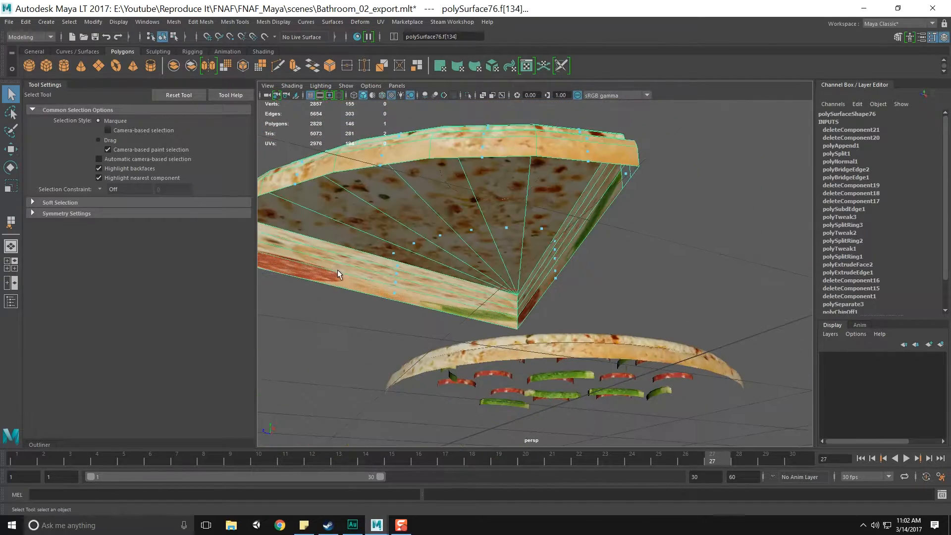
{"action": "left_click", "coordinate": [394, 283], "text": "shift"}
{"action": "left_click_drag", "start_coordinate": [399, 272], "coordinate": [397, 243], "text": "alt"}
{"action": "left_click", "coordinate": [399, 244], "text": "shift"}
{"action": "left_click", "coordinate": [444, 229], "text": "shift"}
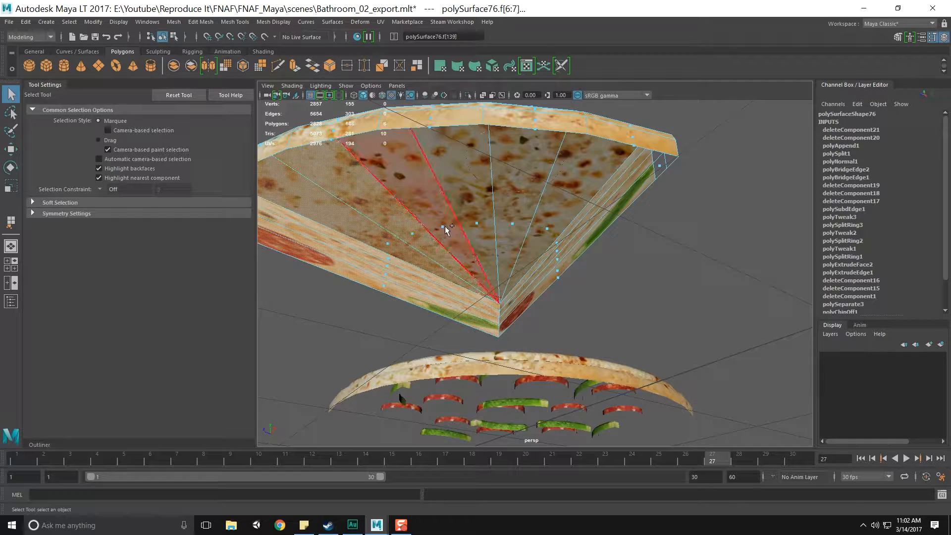
{"action": "left_click", "coordinate": [476, 223], "text": "shift"}
{"action": "left_click", "coordinate": [493, 226], "text": "shift"}
{"action": "left_click", "coordinate": [510, 226], "text": "shift"}
{"action": "left_click", "coordinate": [544, 230], "text": "shift"}
{"action": "left_click_drag", "start_coordinate": [545, 231], "coordinate": [577, 248], "text": "alt"}
{"action": "left_click", "coordinate": [566, 266], "text": "shift"}
{"action": "left_click", "coordinate": [565, 265], "text": "shift"}
{"action": "left_click", "coordinate": [564, 275], "text": "shift"}
{"action": "left_click_drag", "start_coordinate": [464, 284], "coordinate": [631, 326], "text": "alt"}
{"action": "key", "text": "Delete"}
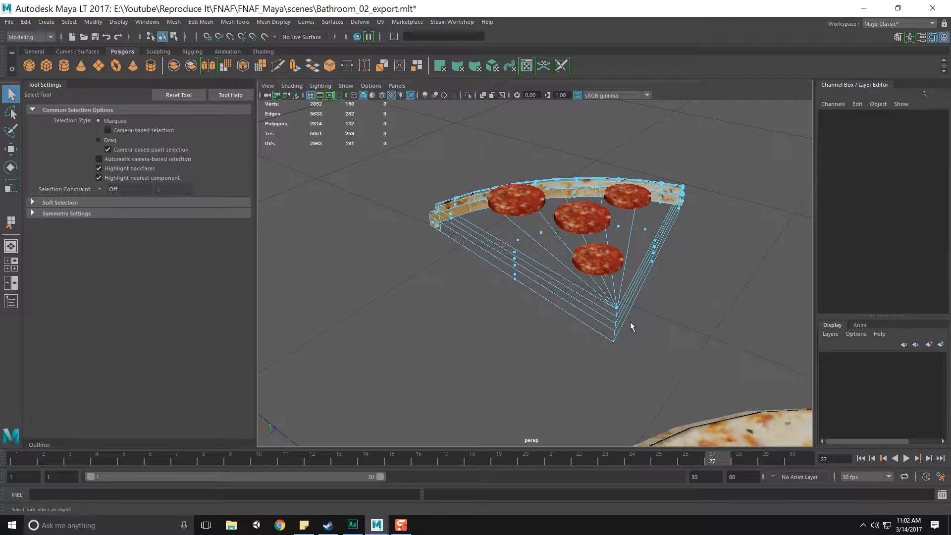
Reverse the normals of the slice's remaining top and cut-side wall faces
{"action": "left_click_drag", "start_coordinate": [475, 220], "coordinate": [678, 314]}
{"action": "left_click_drag", "start_coordinate": [686, 318], "coordinate": [694, 322], "text": "alt"}
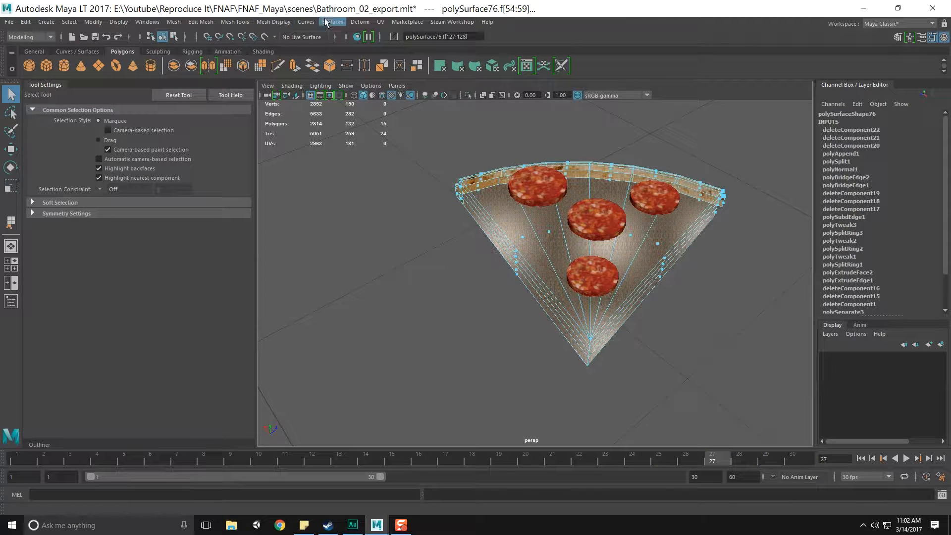
{"action": "left_click", "coordinate": [356, 21]}
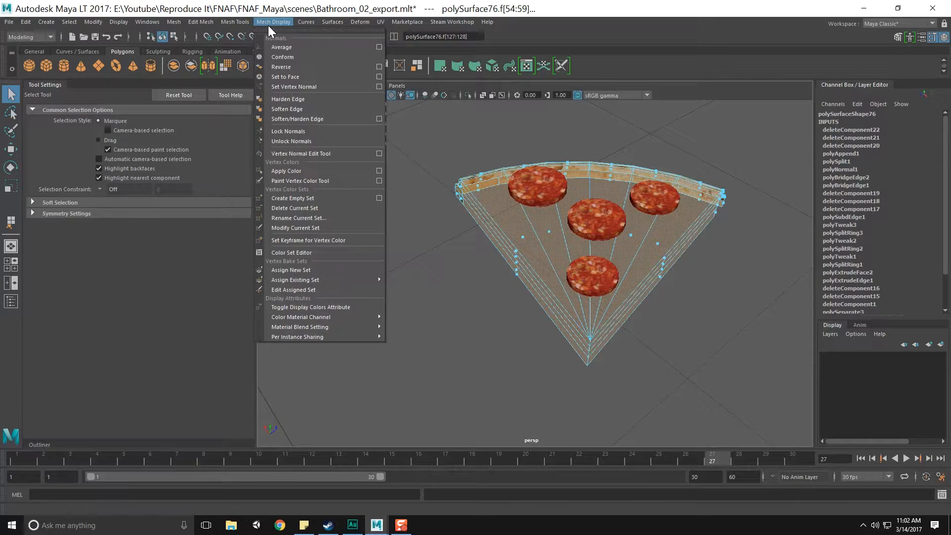
{"action": "left_click", "coordinate": [278, 66]}
Delete the leftover single face from the slice's cut-side wall
{"action": "scroll", "coordinate": [537, 244], "scroll_direction": "down", "scroll_amount": 3}
{"action": "left_click", "coordinate": [521, 289]}
{"action": "left_click_drag", "start_coordinate": [522, 289], "coordinate": [491, 310], "text": "alt"}
{"action": "left_click", "coordinate": [497, 287]}
{"action": "key", "text": "Delete"}
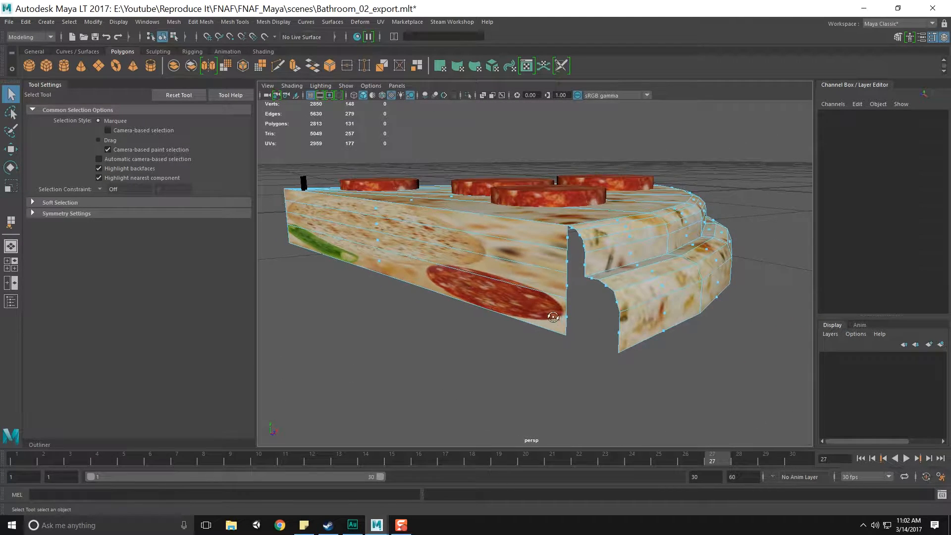
Try inserting an edge loop along the inner crust's rounded edge beside the cut side, and undo it
{"action": "left_click_drag", "start_coordinate": [553, 317], "coordinate": [365, 327], "text": "alt"}
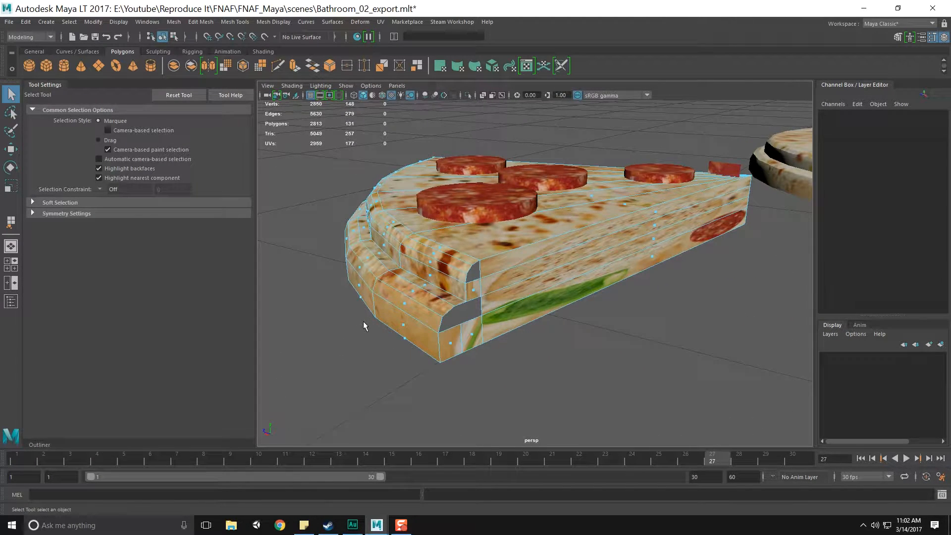
{"action": "scroll", "coordinate": [476, 283], "scroll_direction": "up", "scroll_amount": 5}
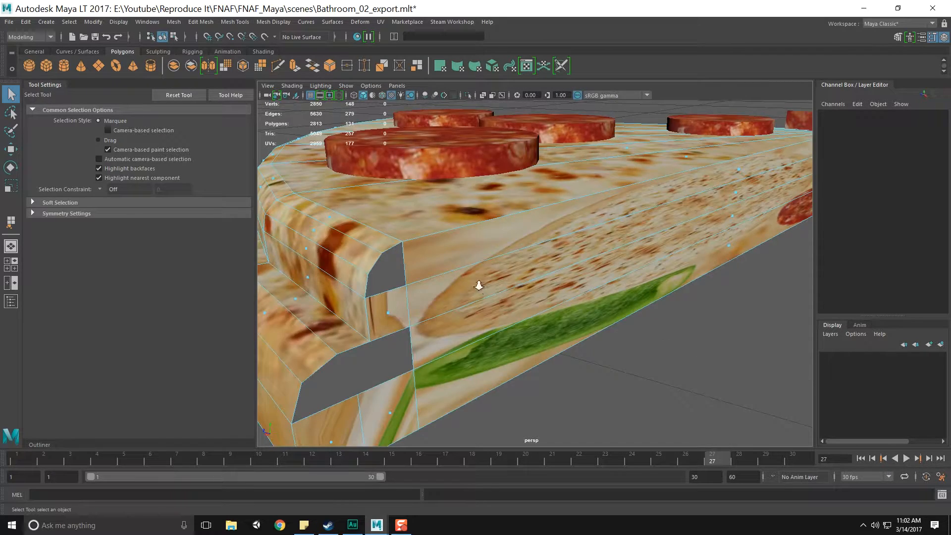
{"action": "scroll", "coordinate": [476, 284], "scroll_direction": "down", "scroll_amount": 4}
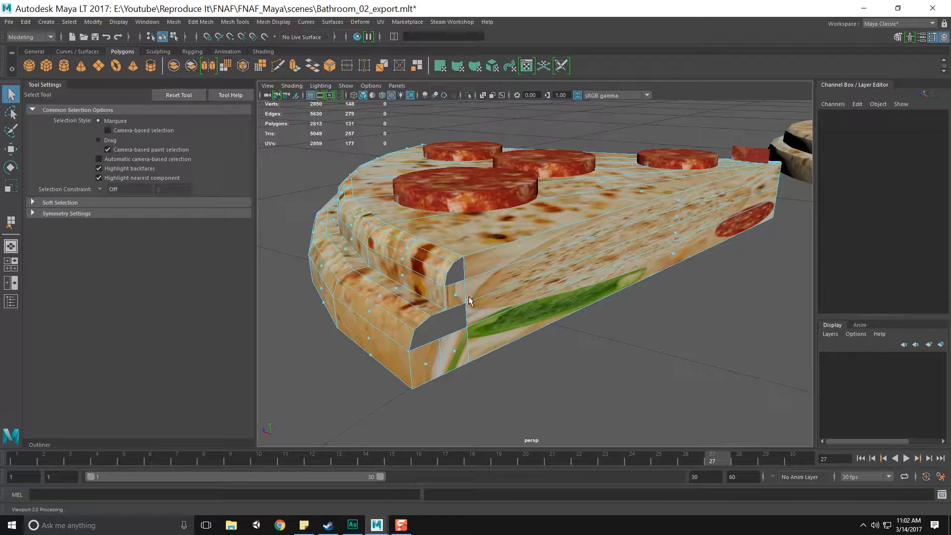
{"action": "scroll", "coordinate": [470, 301], "scroll_direction": "up", "scroll_amount": 3}
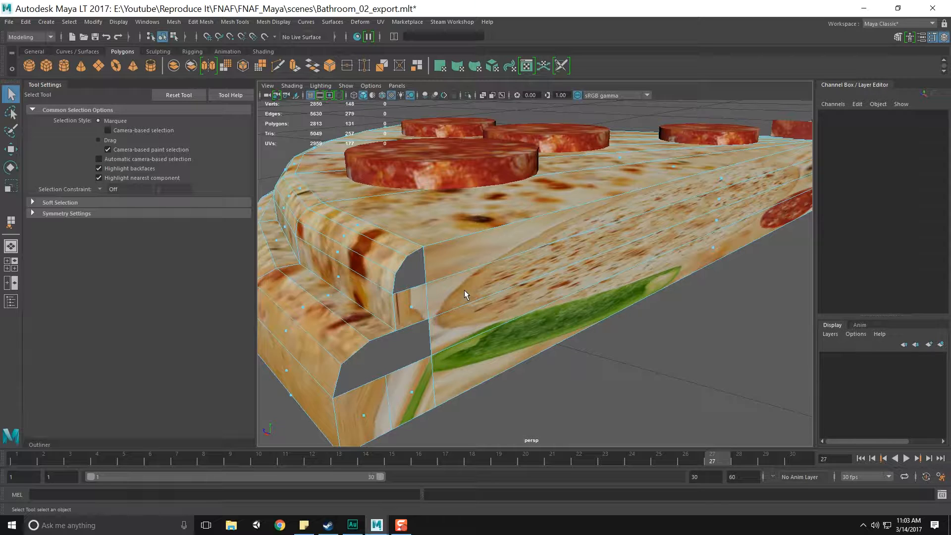
{"action": "key", "text": "F8"}
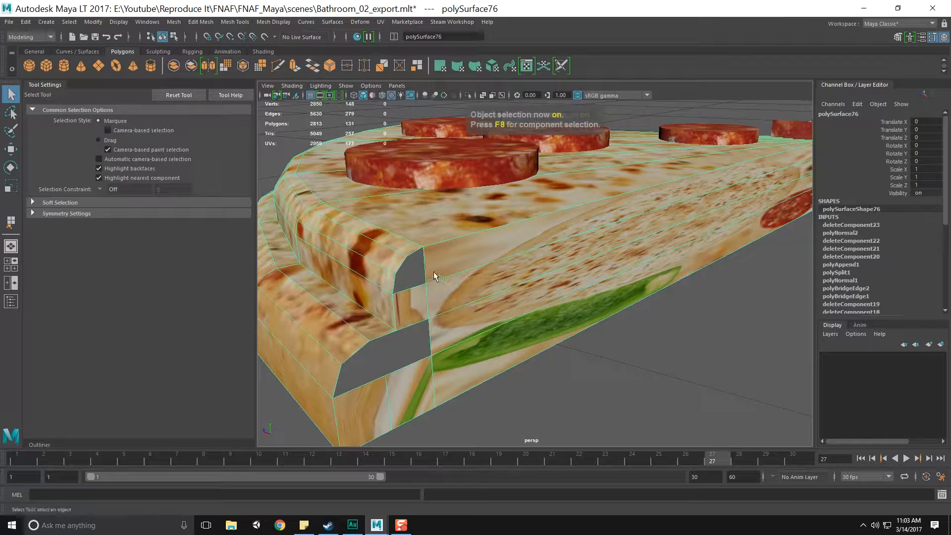
{"action": "right_click_drag", "start_coordinate": [435, 268], "coordinate": [395, 276], "text": "shift"}
{"action": "left_click_drag", "start_coordinate": [395, 276], "coordinate": [403, 269]}
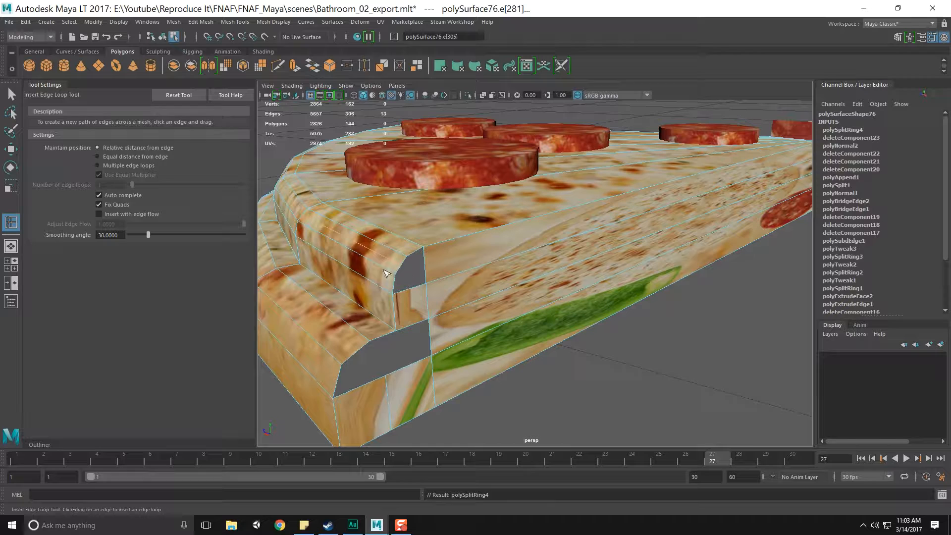
{"action": "key", "text": "ctrl+z"}
Insert an edge loop along the inner crust's rounded edge with edge flow enabled
{"action": "left_click", "coordinate": [133, 214]}
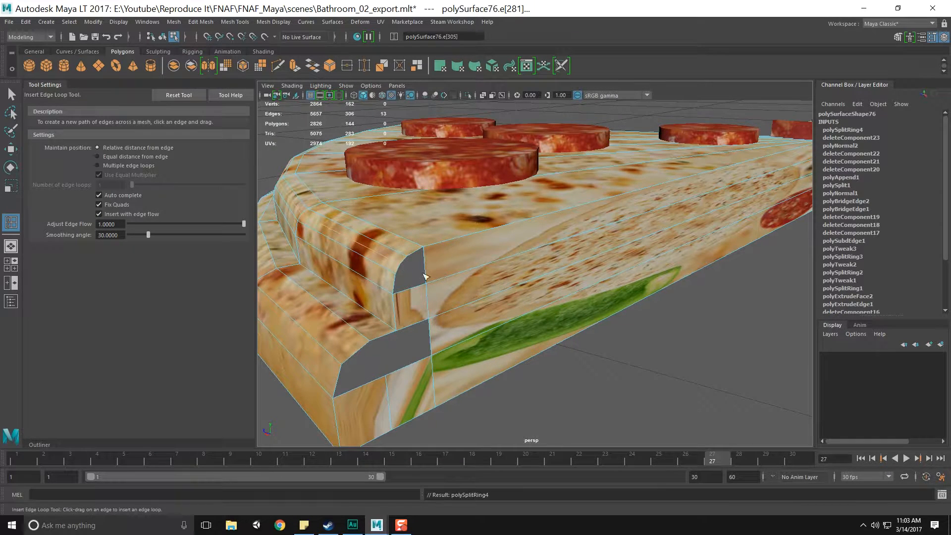
{"action": "left_click", "coordinate": [425, 282]}
{"action": "key", "text": "q"}
Try to close the gap at the inner crust's cut end with Fill Hole, using its bordering edges
{"action": "scroll", "coordinate": [400, 288], "scroll_direction": "up", "scroll_amount": 5}
{"action": "scroll", "coordinate": [400, 289], "scroll_direction": "down", "scroll_amount": 5}
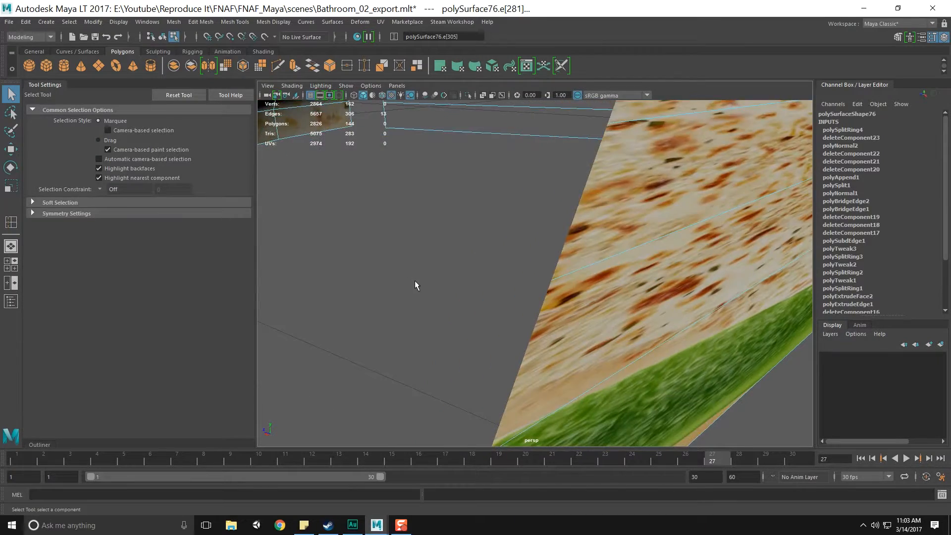
{"action": "scroll", "coordinate": [439, 295], "scroll_direction": "up", "scroll_amount": 6}
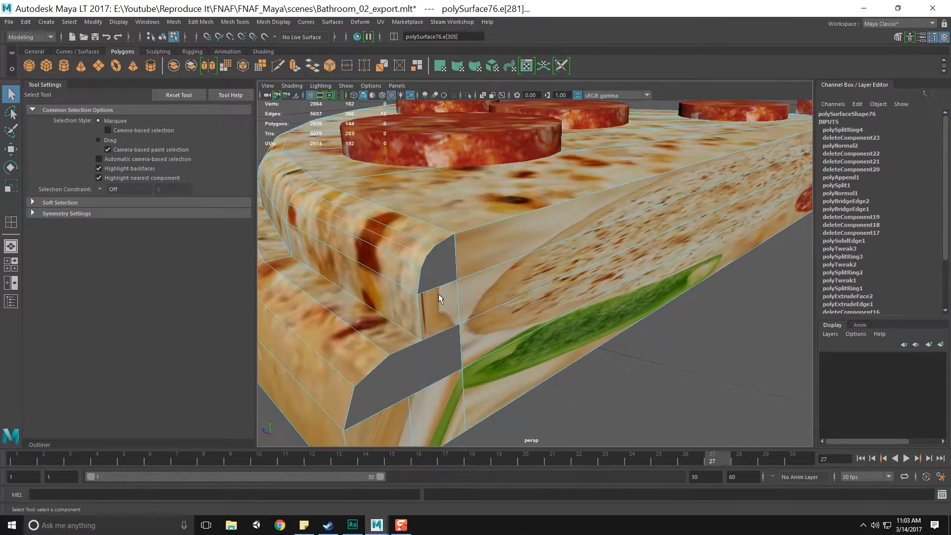
{"action": "scroll", "coordinate": [435, 295], "scroll_direction": "down", "scroll_amount": 2}
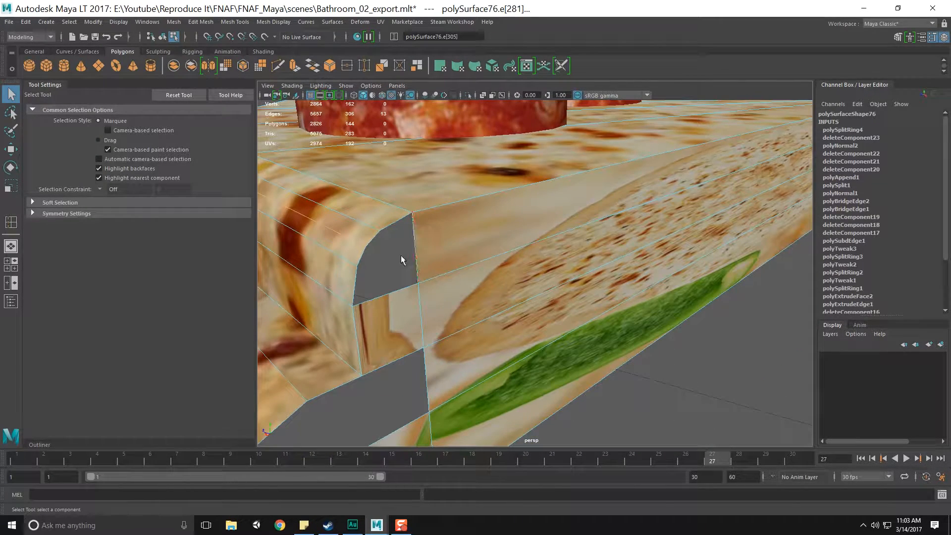
{"action": "mouse_move", "coordinate": [364, 242]}
{"action": "right_mouse_down"}
{"action": "mouse_move", "coordinate": [363, 267]}
{"action": "mouse_move", "coordinate": [365, 216]}
{"action": "mouse_move", "coordinate": [368, 233]}
{"action": "right_mouse_up"}
{"action": "right_click_drag", "start_coordinate": [416, 255], "coordinate": [426, 368]}
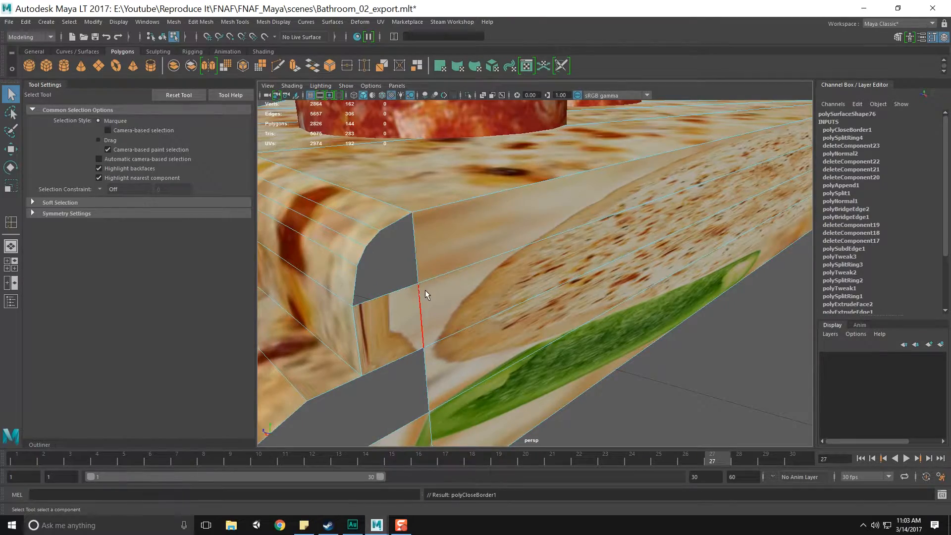
{"action": "scroll", "coordinate": [426, 295], "scroll_direction": "down", "scroll_amount": 6}
{"action": "left_click_drag", "start_coordinate": [452, 342], "coordinate": [474, 340], "text": "alt"}
{"action": "scroll", "coordinate": [463, 331], "scroll_direction": "up", "scroll_amount": 6}
{"action": "scroll", "coordinate": [461, 331], "scroll_direction": "down", "scroll_amount": 3}
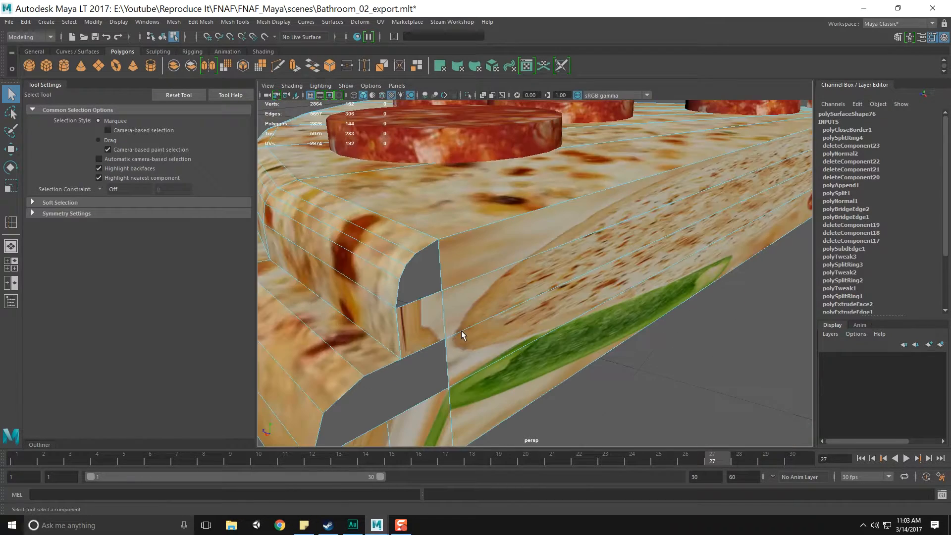
{"action": "left_click", "coordinate": [438, 296]}
{"action": "right_click_drag", "start_coordinate": [437, 293], "coordinate": [442, 411], "text": "shift"}
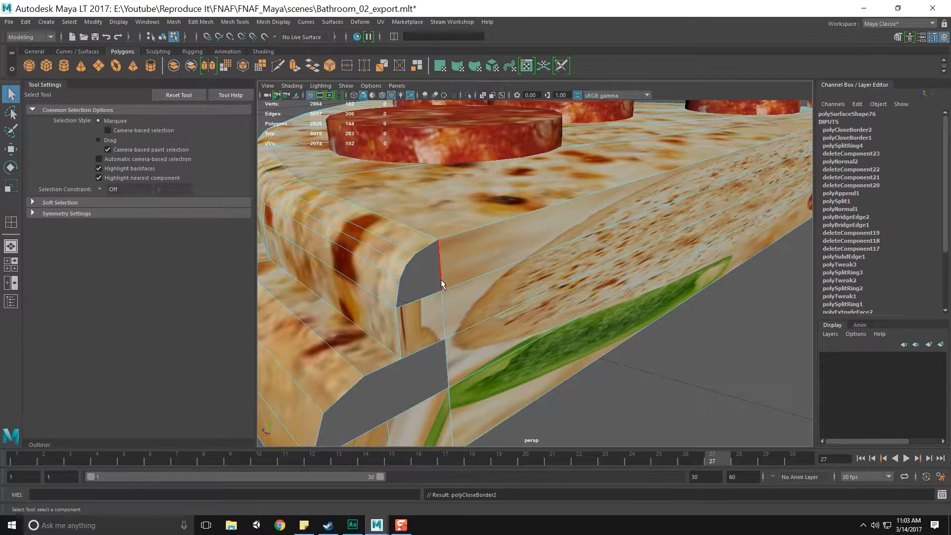
Merge all of the slice's vertices with a distance threshold of 0.001
{"action": "left_click_drag", "start_coordinate": [442, 297], "coordinate": [441, 287], "text": "alt"}
{"action": "right_click_drag", "start_coordinate": [443, 318], "coordinate": [410, 259]}
{"action": "scroll", "coordinate": [392, 223], "scroll_direction": "down", "scroll_amount": 8}
{"action": "left_click_drag", "start_coordinate": [371, 193], "coordinate": [758, 363]}
{"action": "scroll", "coordinate": [554, 267], "scroll_direction": "up", "scroll_amount": 3}
{"action": "right_click_drag", "start_coordinate": [559, 234], "coordinate": [610, 221], "text": "shift"}
{"action": "key", "text": "F8"}
{"action": "scroll", "coordinate": [562, 300], "scroll_direction": "up", "scroll_amount": 6}
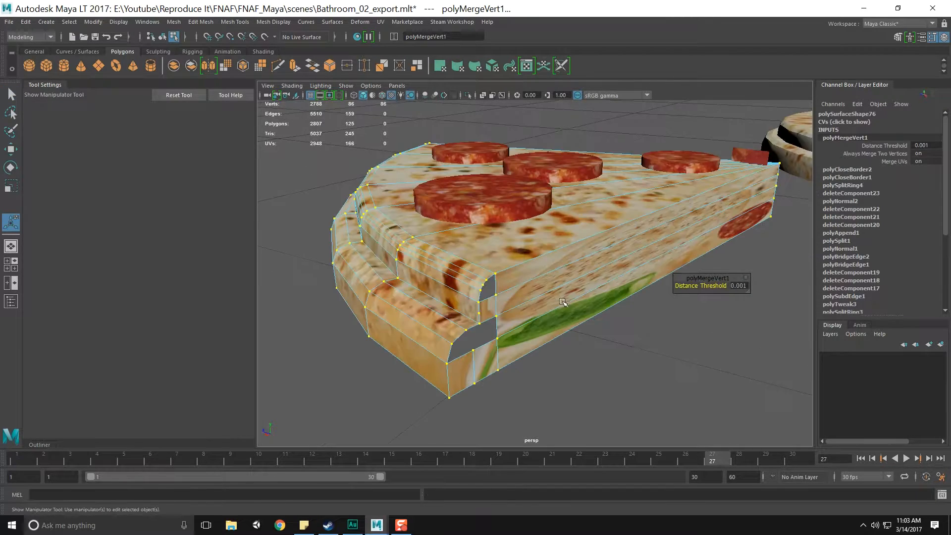
Save the scene and return to object selection
{"action": "key", "text": "F8"}
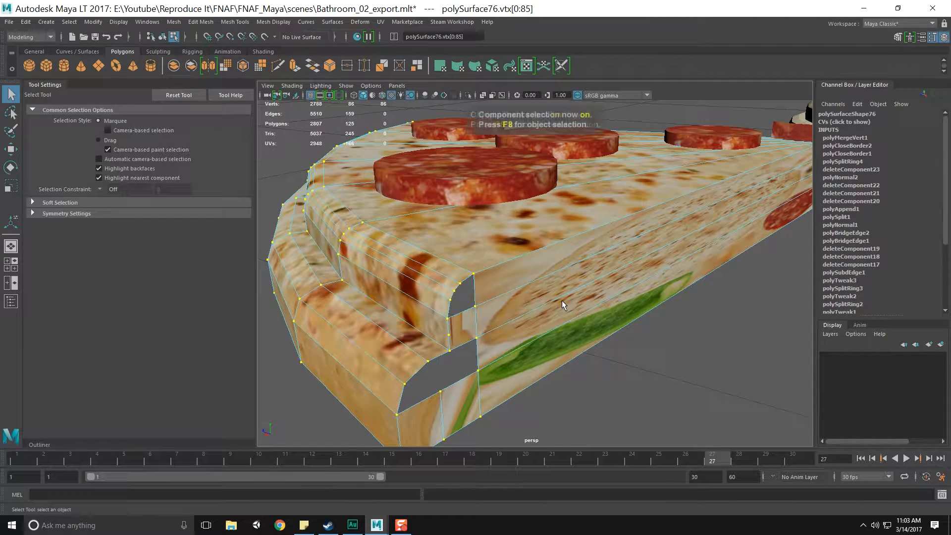
{"action": "key", "text": "ctrl+s"}
{"action": "key", "text": "F8"}
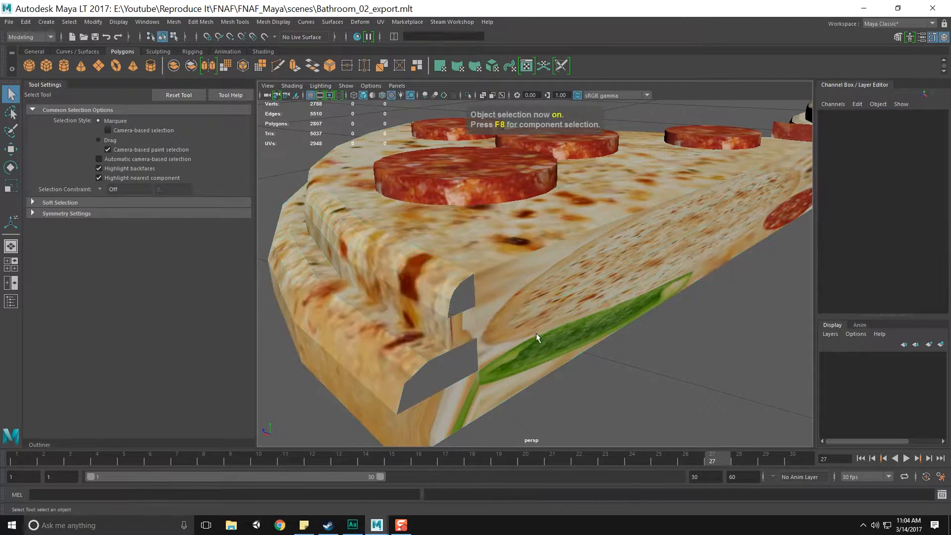
{"action": "left_click", "coordinate": [521, 321]}
{"action": "right_click_drag", "start_coordinate": [484, 252], "coordinate": [474, 221]}
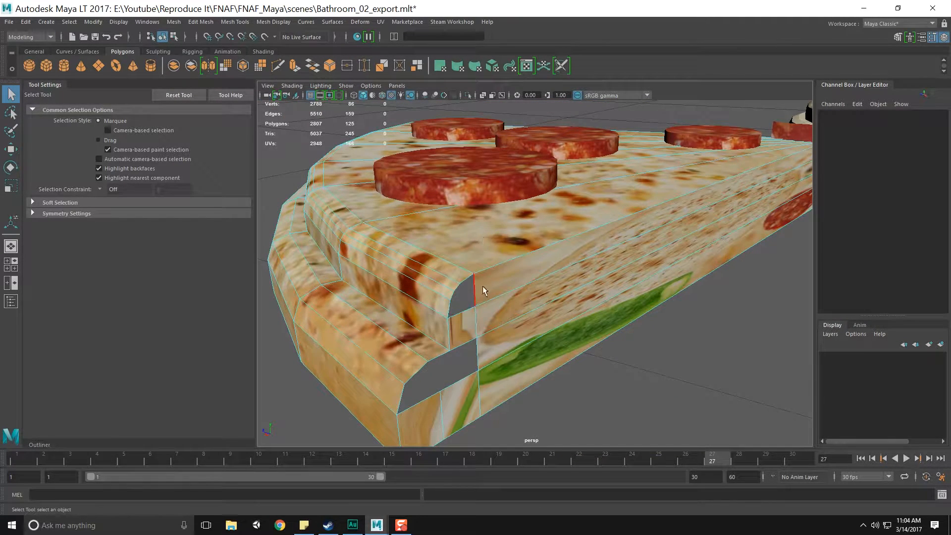
{"action": "right_click_drag", "start_coordinate": [454, 252], "coordinate": [423, 256]}
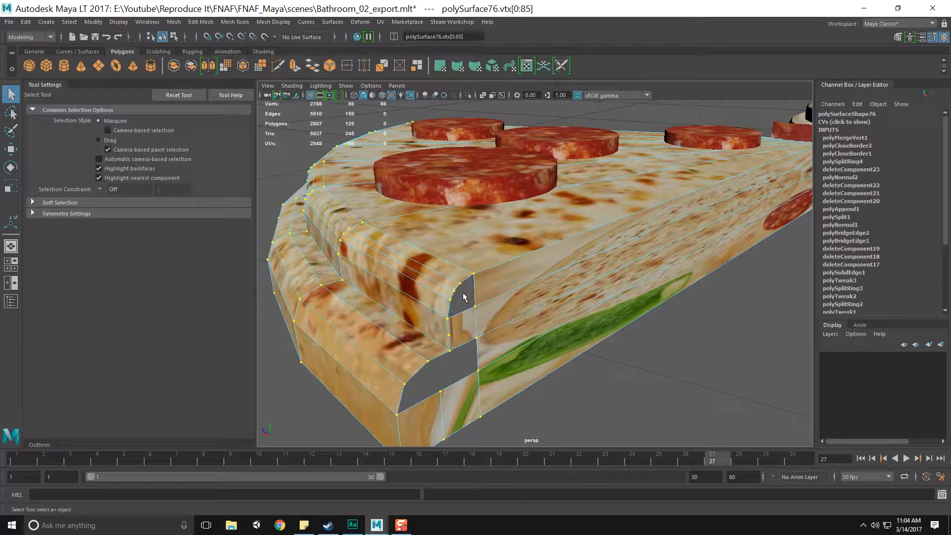
{"action": "left_click", "coordinate": [458, 279]}
{"action": "left_click", "coordinate": [174, 21]}
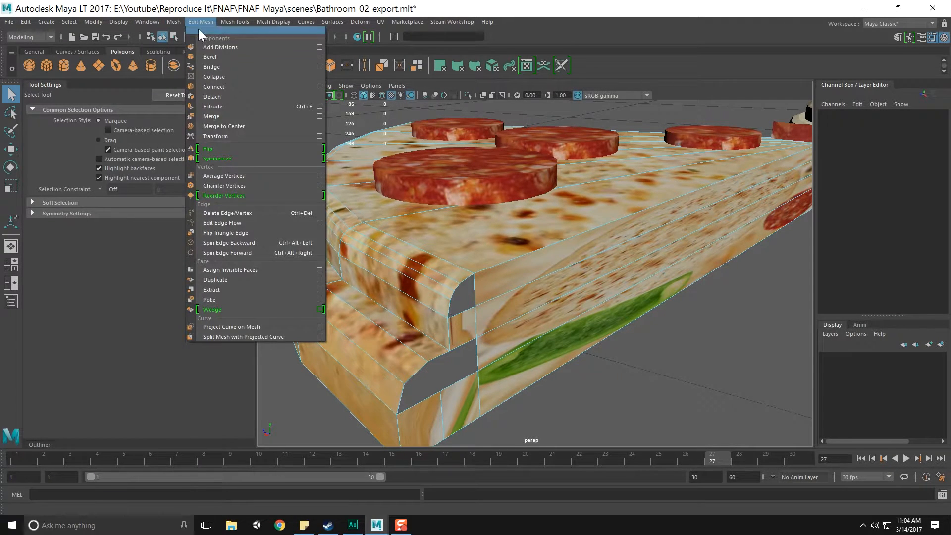
{"action": "mouse_move", "coordinate": [227, 25]}
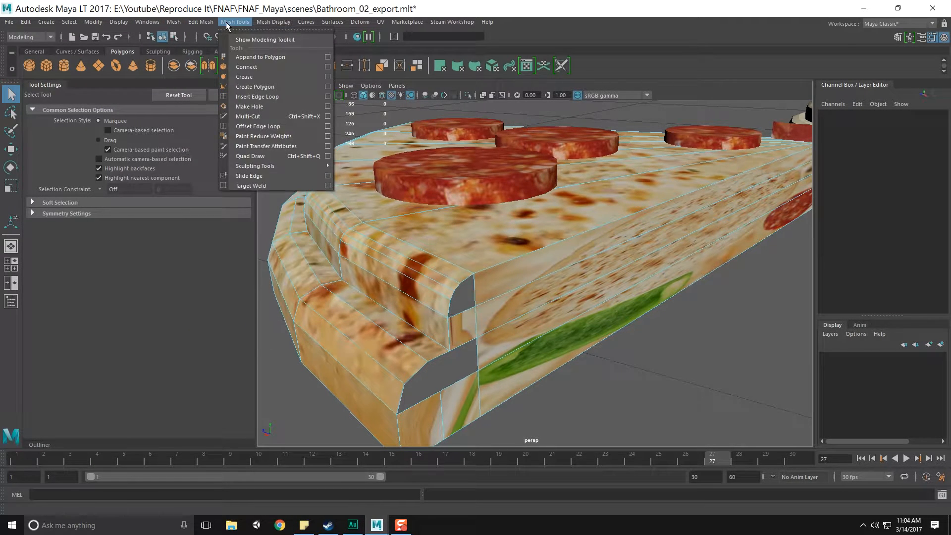
{"action": "left_click", "coordinate": [253, 57]}
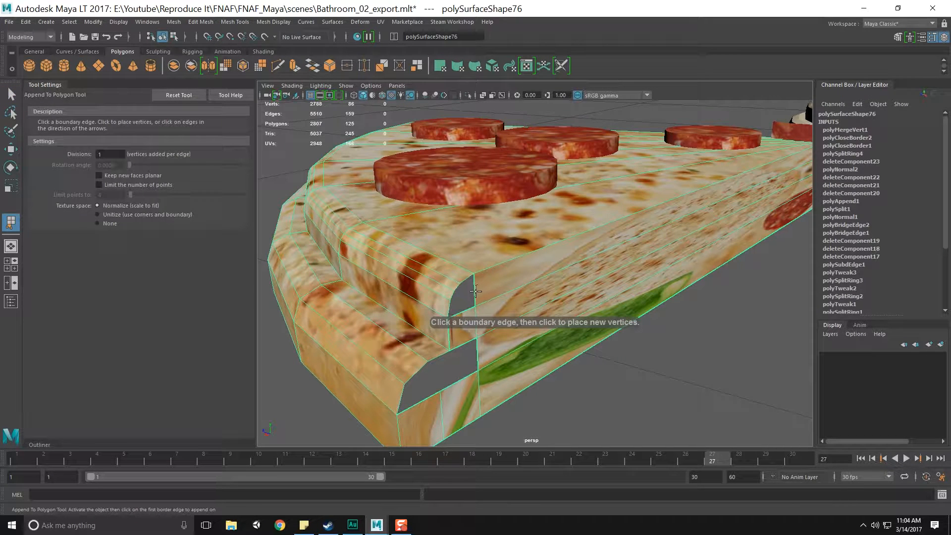
{"action": "key", "text": "q"}
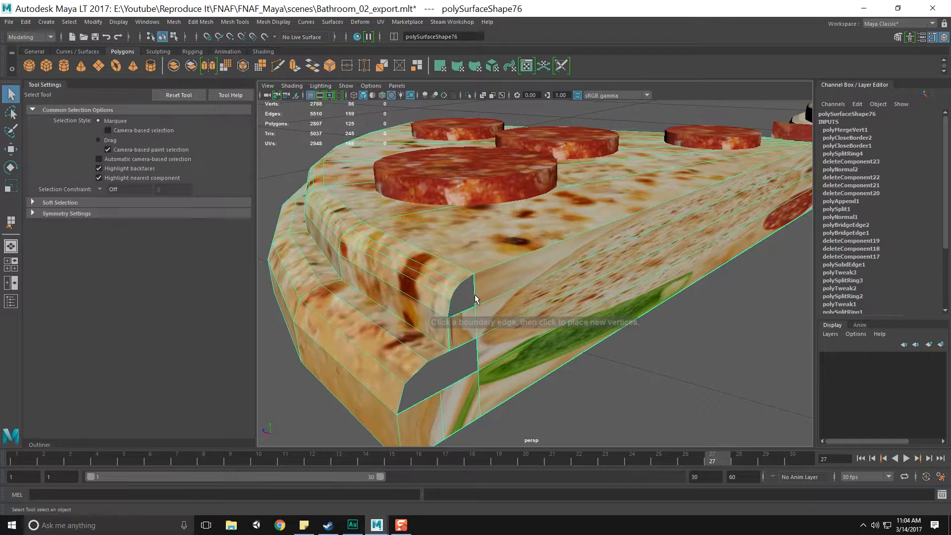
{"action": "right_click", "coordinate": [477, 299]}
{"action": "left_click", "coordinate": [471, 293]}
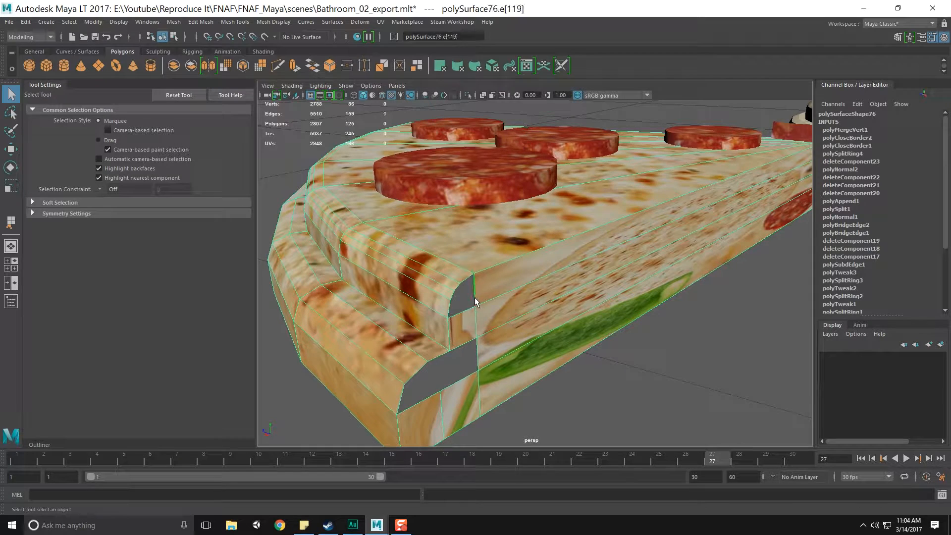
{"action": "left_click", "coordinate": [464, 279]}
{"action": "left_click", "coordinate": [455, 292]}
{"action": "key", "text": "f"}
{"action": "key", "text": "bracketleft"}
{"action": "left_click", "coordinate": [463, 277]}
{"action": "mouse_move", "coordinate": [473, 293]}
{"action": "right_mouse_down"}
{"action": "mouse_move", "coordinate": [491, 316]}
{"action": "mouse_move", "coordinate": [483, 283]}
{"action": "right_mouse_up"}
{"action": "mouse_move", "coordinate": [492, 300]}
{"action": "left_mouse_down", "text": "alt"}
{"action": "mouse_move", "coordinate": [448, 308]}
{"action": "mouse_move", "coordinate": [489, 293]}
{"action": "left_mouse_up", "text": "alt"}
{"action": "scroll", "coordinate": [468, 241], "scroll_direction": "down", "scroll_amount": 3}
{"action": "scroll", "coordinate": [468, 252], "scroll_direction": "up", "scroll_amount": 5}
{"action": "scroll", "coordinate": [472, 239], "scroll_direction": "down", "scroll_amount": 5}
{"action": "scroll", "coordinate": [474, 268], "scroll_direction": "up", "scroll_amount": 2}
{"action": "right_click_drag", "start_coordinate": [466, 252], "coordinate": [470, 237]}
{"action": "left_click", "coordinate": [478, 311]}
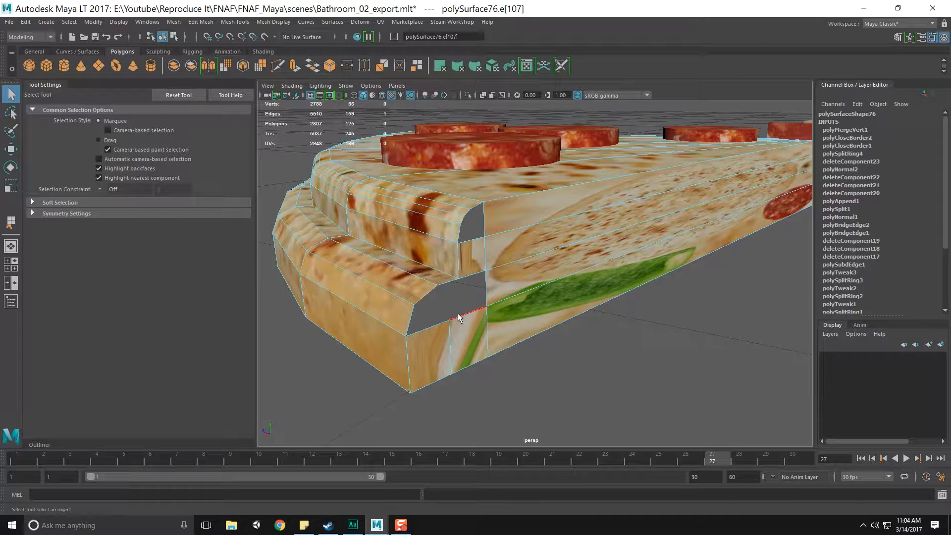
Append a polygon at the outer crust's cut end, spanning from its inner lower edge to the edge beneath the inner crust
{"action": "left_click", "coordinate": [189, 23]}
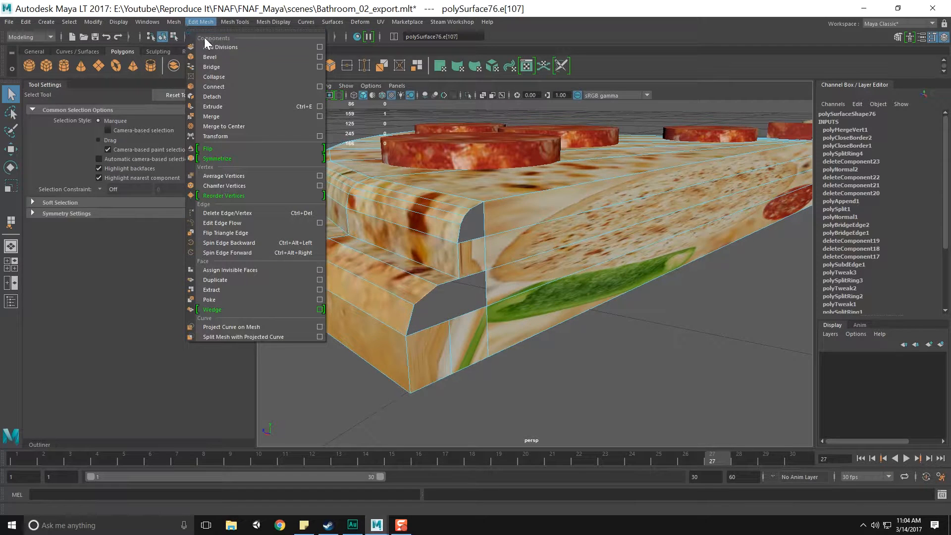
{"action": "mouse_move", "coordinate": [232, 23]}
{"action": "left_click", "coordinate": [248, 56]}
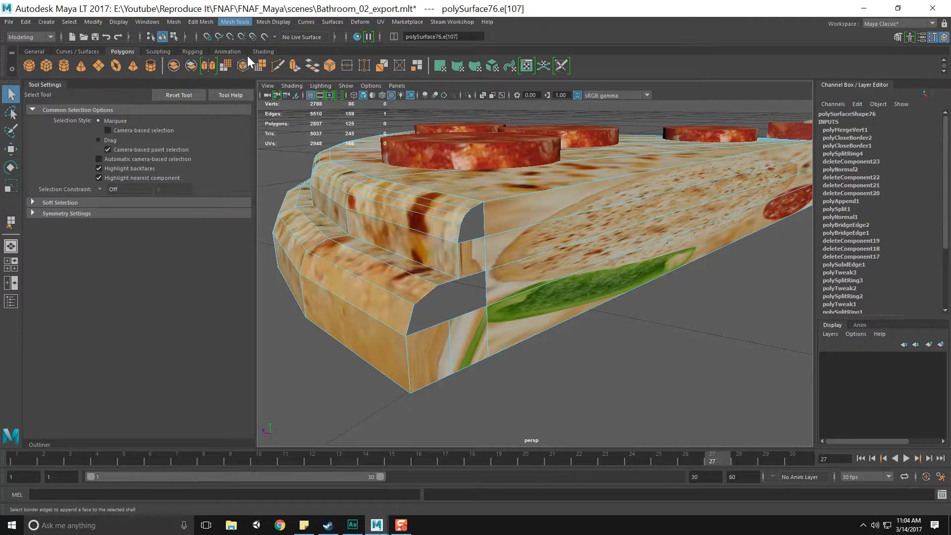
{"action": "left_click", "coordinate": [431, 327]}
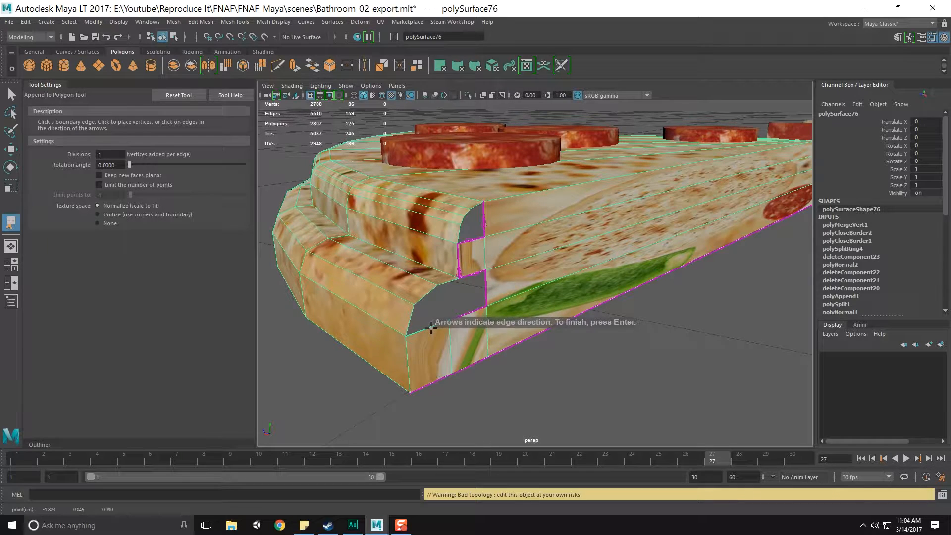
{"action": "left_click", "coordinate": [427, 299]}
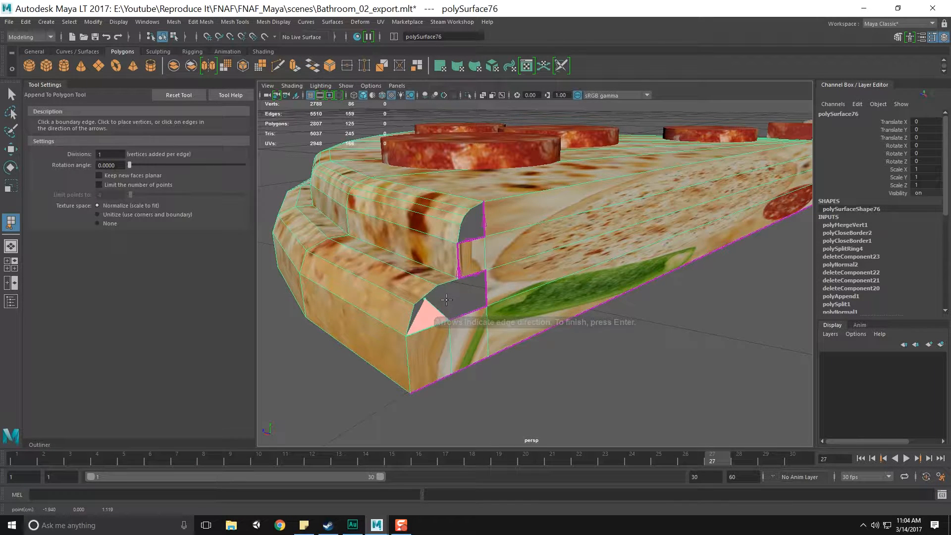
{"action": "key", "text": "Return"}
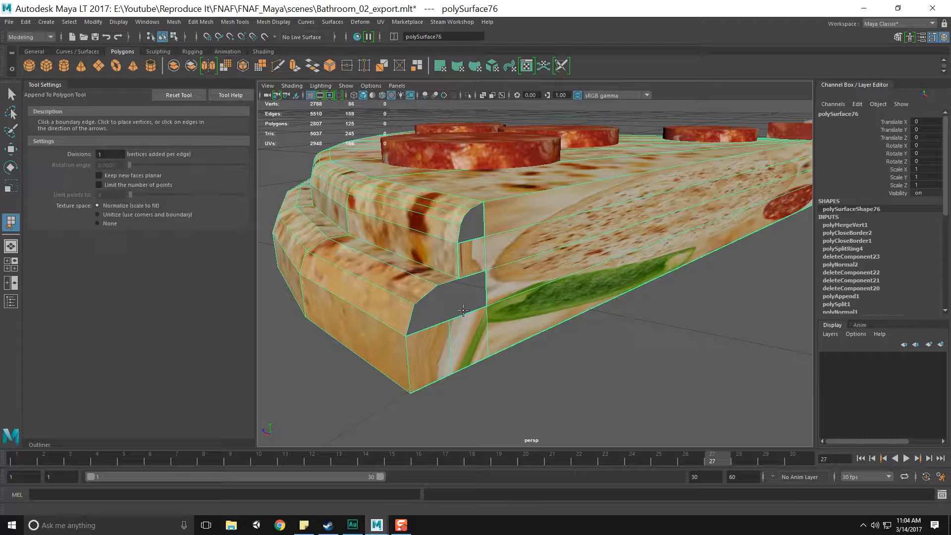
{"action": "left_click", "coordinate": [473, 309]}
{"action": "left_click", "coordinate": [473, 274]}
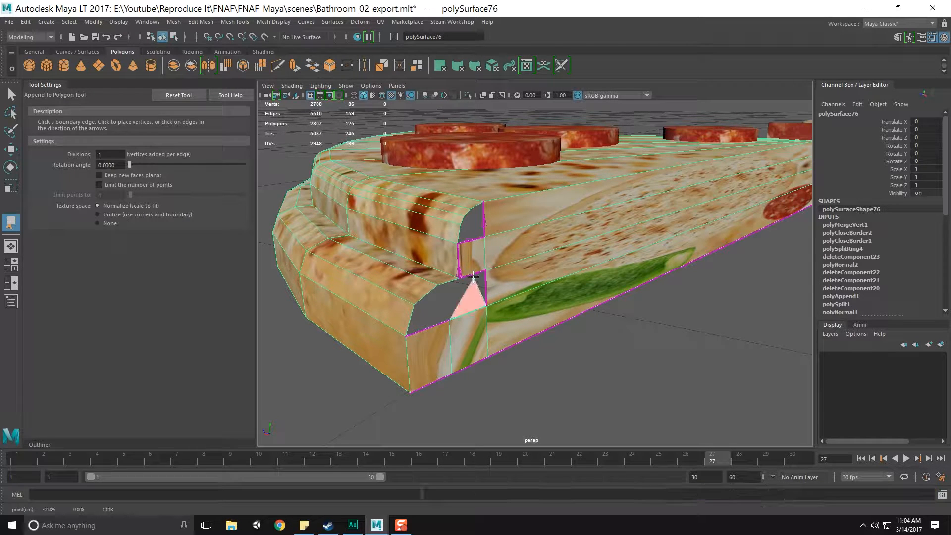
{"action": "left_click_drag", "start_coordinate": [494, 321], "coordinate": [488, 324], "text": "alt"}
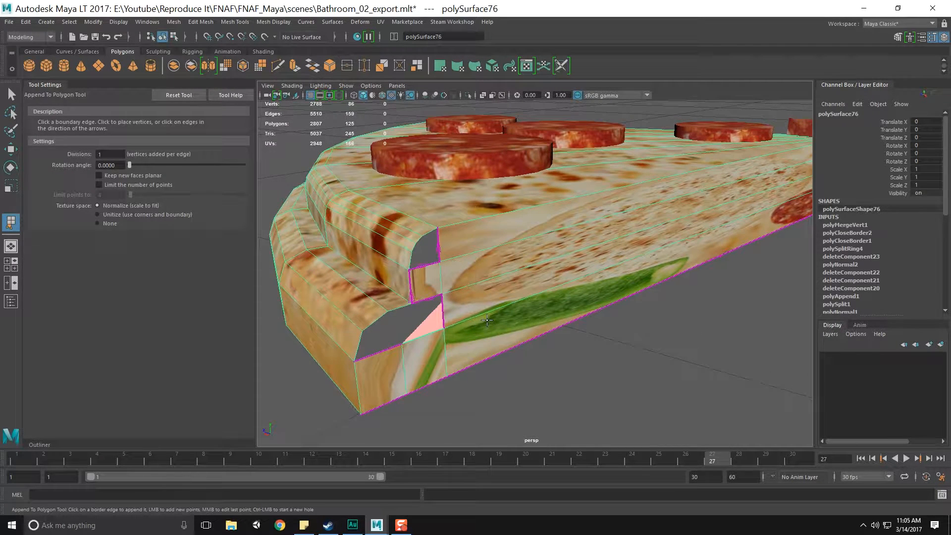
{"action": "key", "text": "ctrl+z"}
{"action": "left_click", "coordinate": [433, 297]}
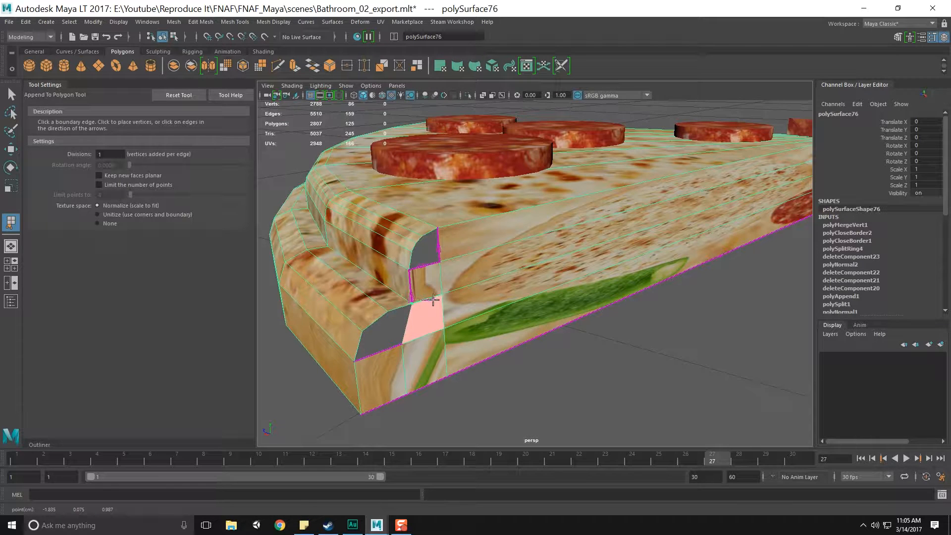
{"action": "key", "text": "Return"}
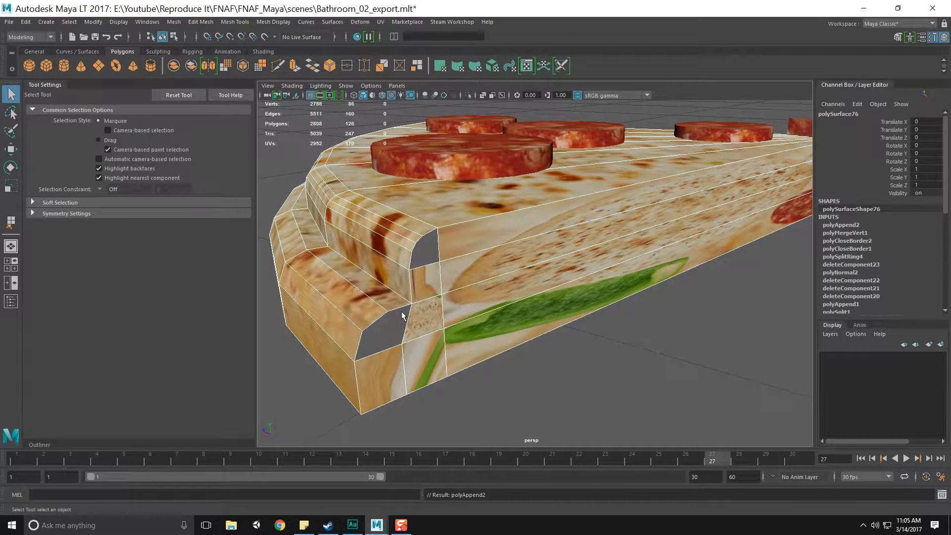
Append a triangular face at the inner crust's cut end, between its lower edge and its vertical inner edge
{"action": "key", "text": "y"}
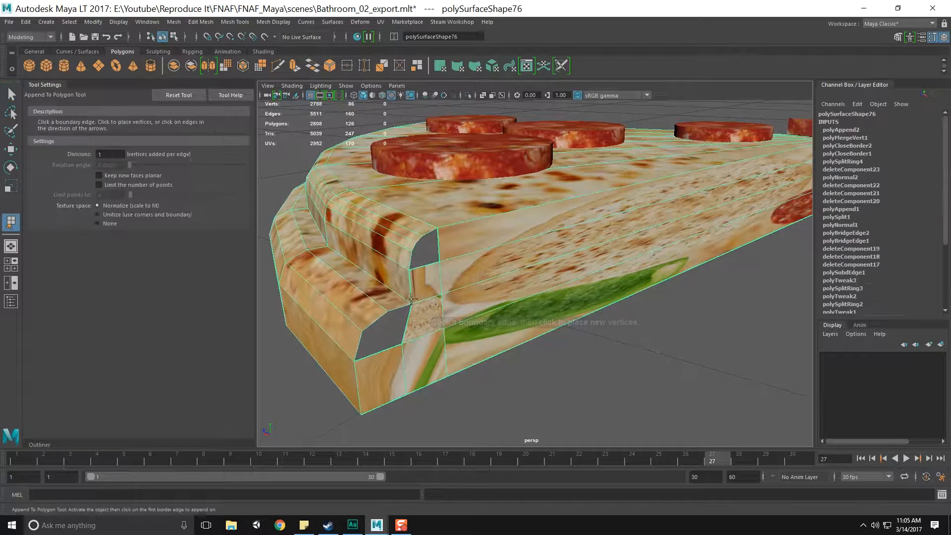
{"action": "left_click", "coordinate": [428, 266]}
{"action": "left_click", "coordinate": [439, 247]}
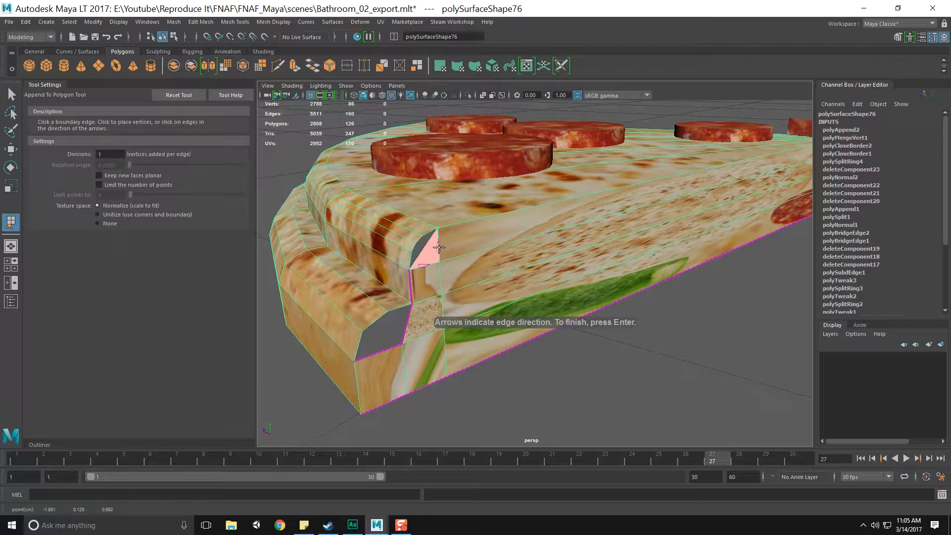
{"action": "key", "text": "Return"}
Cut a vertex into the new triangle's open diagonal edge with Multi-Cut and move it onto the inner crust's rounded profile
{"action": "scroll", "coordinate": [433, 264], "scroll_direction": "up", "scroll_amount": 5}
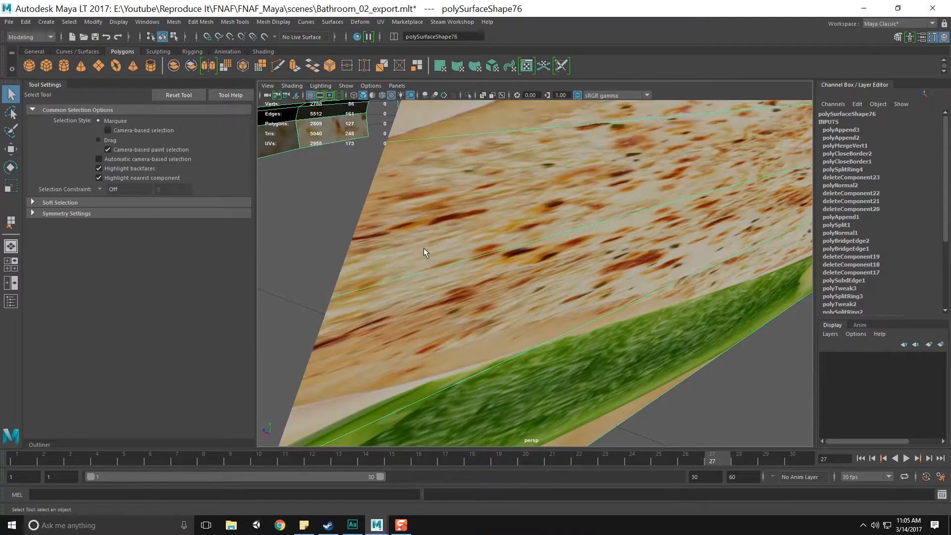
{"action": "scroll", "coordinate": [423, 251], "scroll_direction": "down", "scroll_amount": 4}
{"action": "scroll", "coordinate": [443, 249], "scroll_direction": "up", "scroll_amount": 5}
{"action": "scroll", "coordinate": [444, 249], "scroll_direction": "down", "scroll_amount": 4}
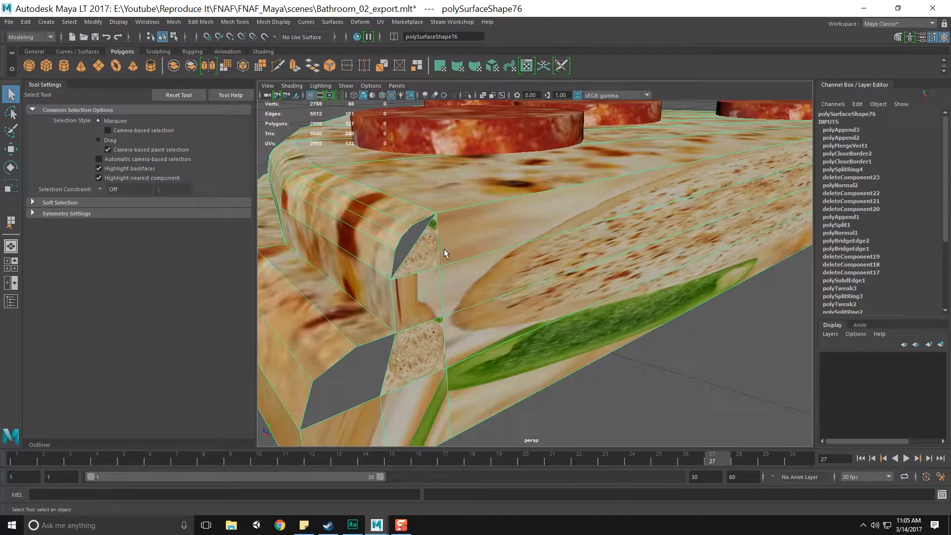
{"action": "right_click", "coordinate": [463, 254], "text": "shift"}
{"action": "left_click", "coordinate": [419, 254]}
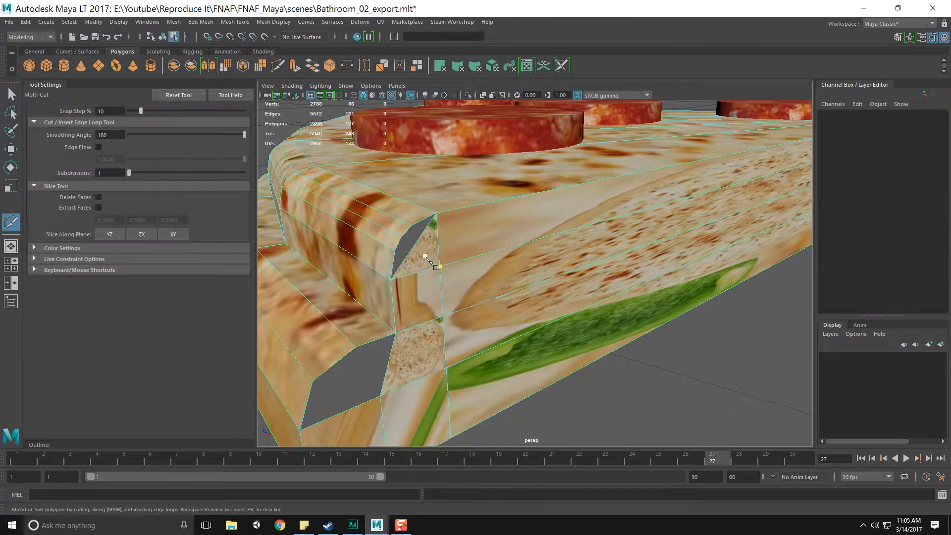
{"action": "left_click", "coordinate": [440, 266]}
{"action": "left_click", "coordinate": [414, 245]}
{"action": "key", "text": "q"}
{"action": "right_click_drag", "start_coordinate": [421, 247], "coordinate": [404, 239]}
{"action": "mouse_move", "coordinate": [404, 239]}
{"action": "left_mouse_down"}
{"action": "mouse_move", "coordinate": [430, 258]}
{"action": "mouse_move", "coordinate": [407, 241]}
{"action": "left_mouse_up"}
{"action": "key", "text": "w"}
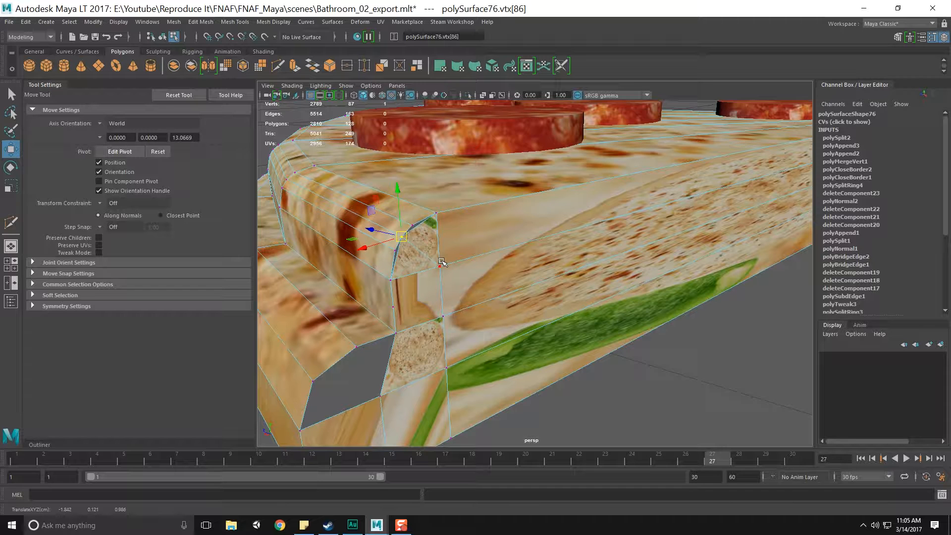
Cut two more vertices into the face's open edges and move them onto the remaining points of the rounded profile
{"action": "right_click_drag", "start_coordinate": [419, 236], "coordinate": [363, 242], "text": "shift"}
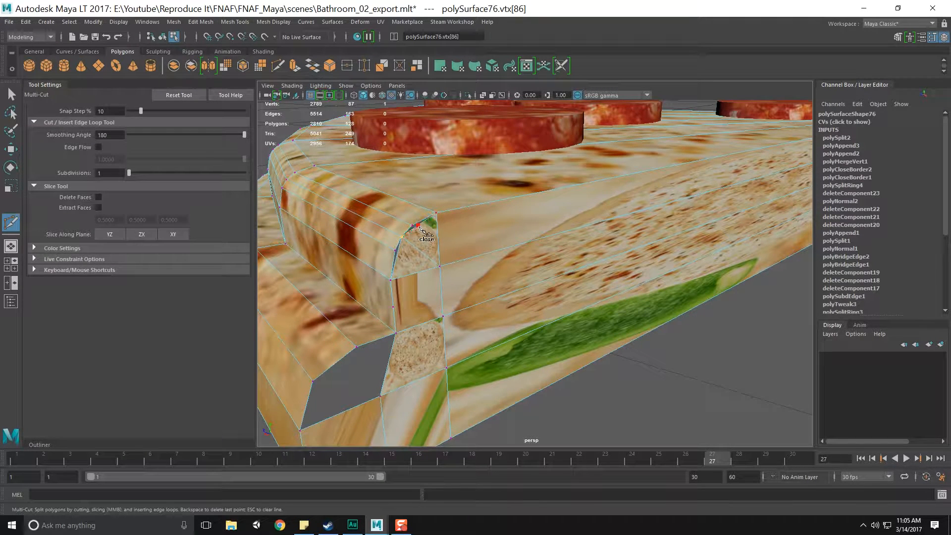
{"action": "key", "text": "Return"}
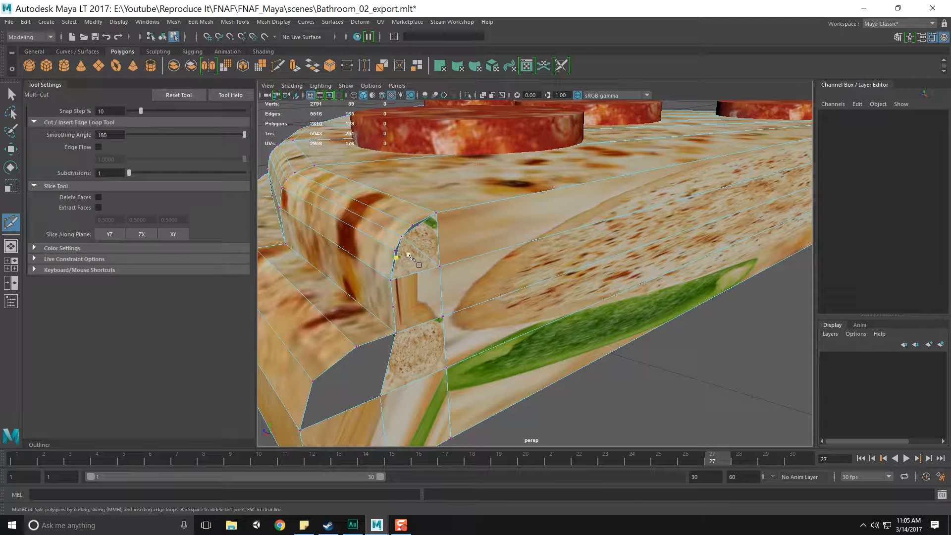
{"action": "key", "text": "q"}
{"action": "right_click_drag", "start_coordinate": [420, 233], "coordinate": [391, 236]}
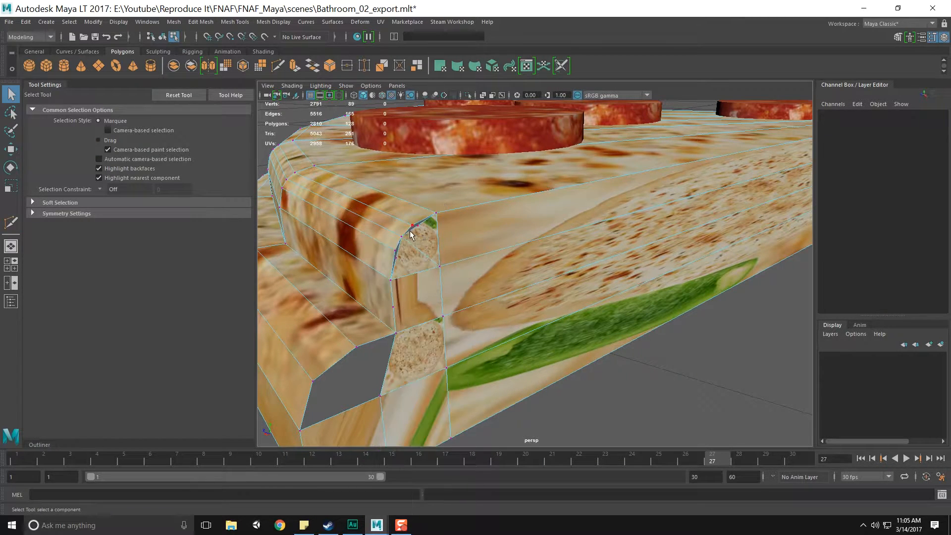
{"action": "left_click", "coordinate": [418, 228]}
{"action": "key", "text": "w"}
{"action": "left_click_drag", "start_coordinate": [419, 230], "coordinate": [402, 250]}
Merge the vertices around the inner crust's cut end and save the scene
{"action": "left_click_drag", "start_coordinate": [365, 188], "coordinate": [458, 311]}
{"action": "right_click_drag", "start_coordinate": [504, 286], "coordinate": [580, 243], "text": "shift"}
{"action": "key", "text": "q"}
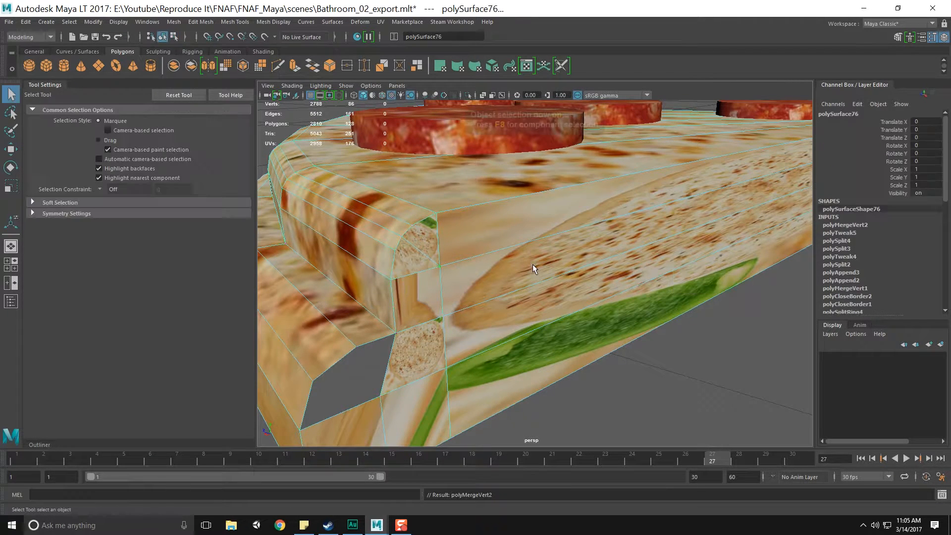
{"action": "key", "text": "F8"}
{"action": "key", "text": "ctrl+s"}
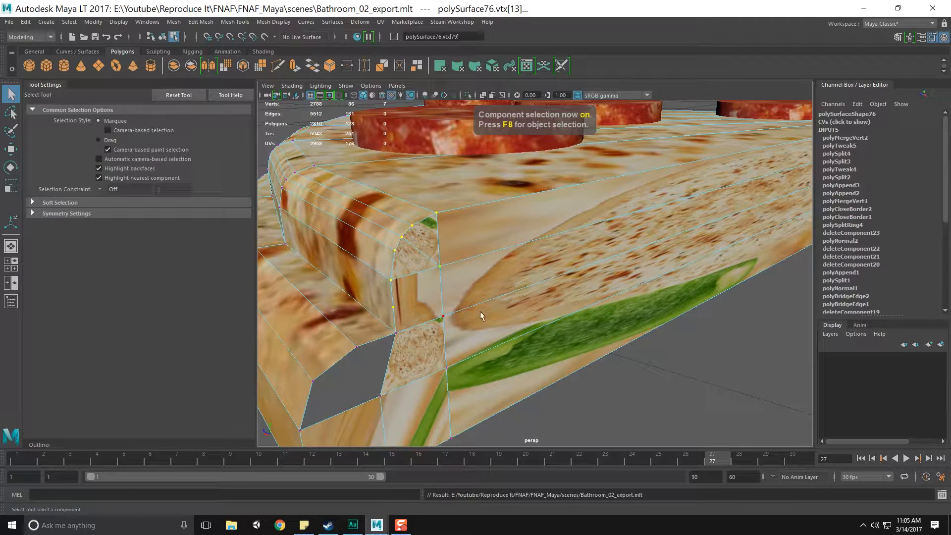
Merge the vertices around the outer crust's cut end with a distance threshold of 0.001, and delete the selected vertices
{"action": "middle_click_drag", "start_coordinate": [478, 313], "coordinate": [590, 208], "text": "alt"}
{"action": "left_click_drag", "start_coordinate": [590, 208], "coordinate": [507, 286], "text": "alt"}
{"action": "left_click_drag", "start_coordinate": [398, 206], "coordinate": [695, 376]}
{"action": "right_click_drag", "start_coordinate": [560, 292], "coordinate": [589, 257], "text": "shift"}
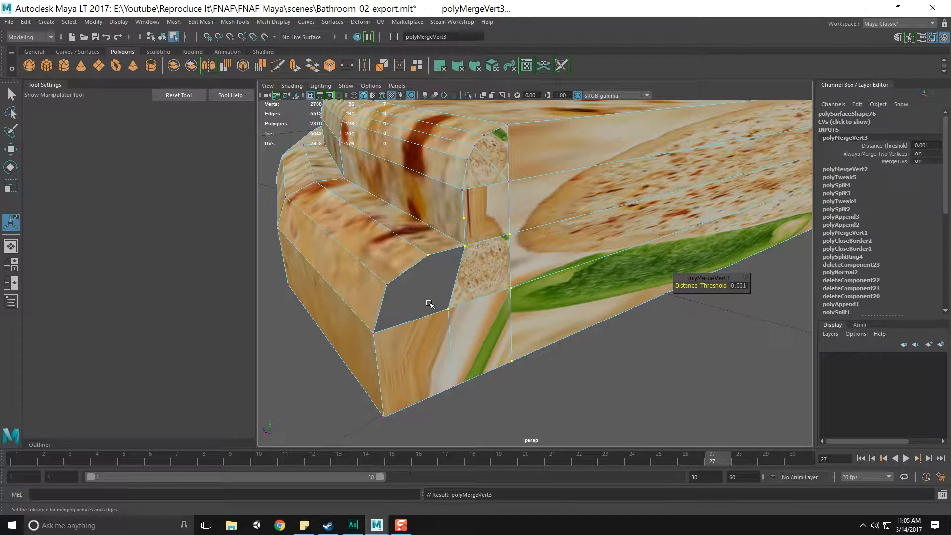
{"action": "right_click_drag", "start_coordinate": [461, 303], "coordinate": [412, 313], "text": "shift"}
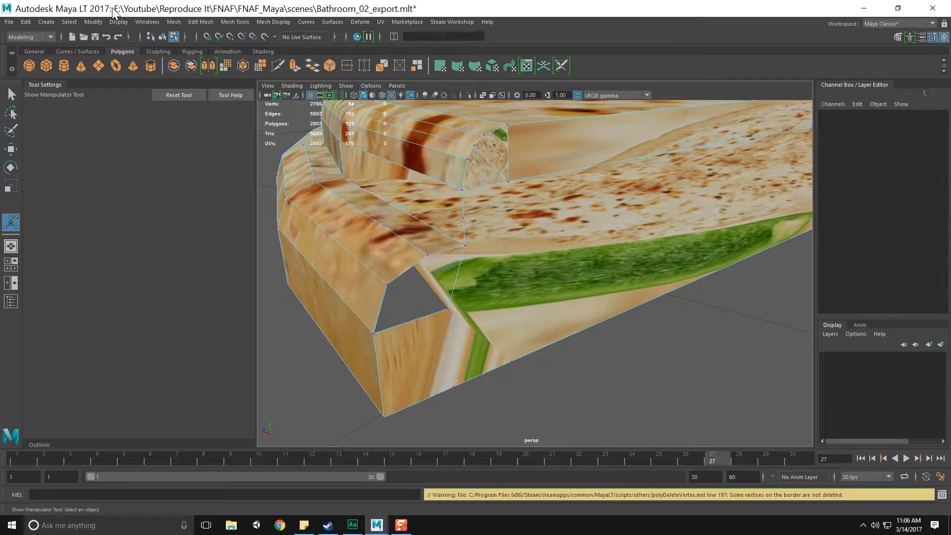
Try to append a polygon across the open hole at the outer crust's cut end
{"action": "left_click", "coordinate": [146, 22]}
{"action": "mouse_move", "coordinate": [201, 22]}
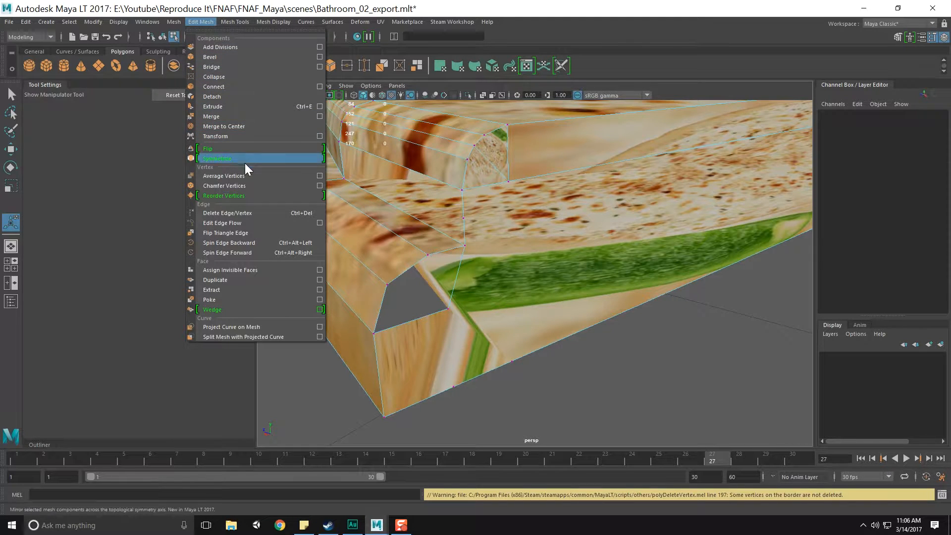
{"action": "mouse_move", "coordinate": [235, 22]}
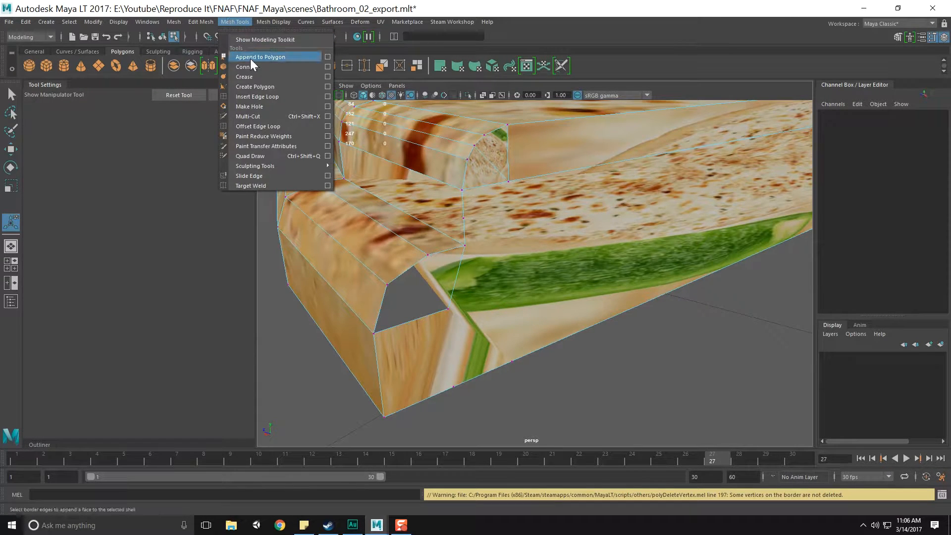
{"action": "left_click", "coordinate": [251, 59]}
{"action": "left_click", "coordinate": [460, 282]}
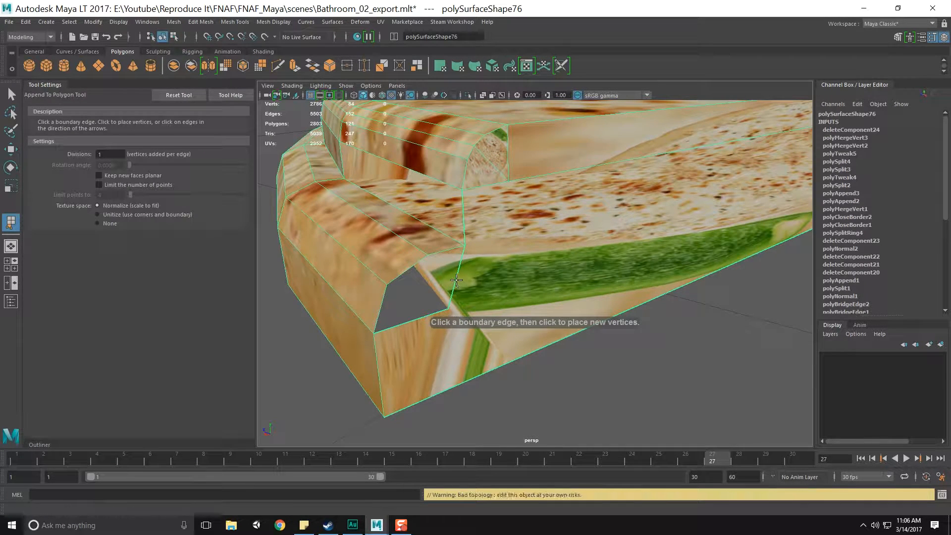
{"action": "left_click", "coordinate": [442, 252]}
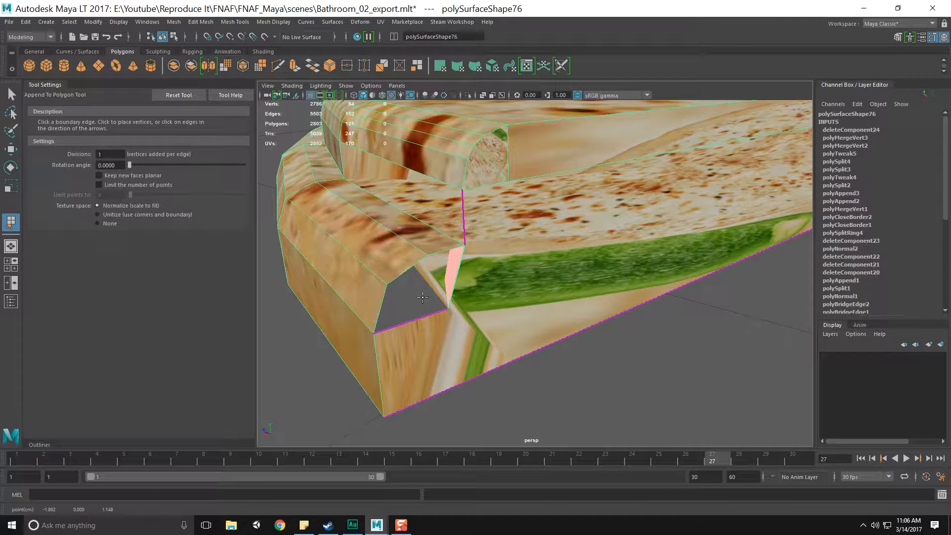
{"action": "key", "text": "Return"}
Delete the large face that closes the slice's cut side
{"action": "left_click_drag", "start_coordinate": [427, 326], "coordinate": [548, 307], "text": "alt"}
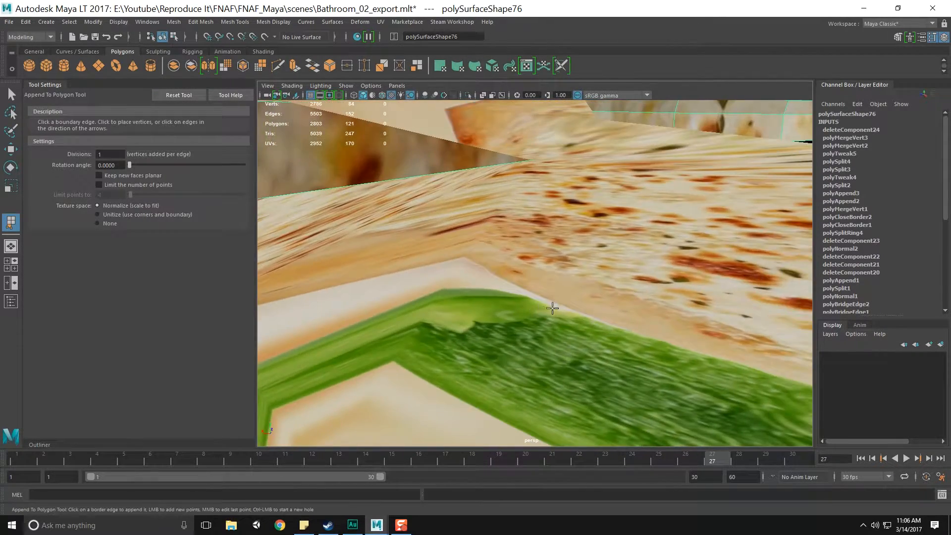
{"action": "scroll", "coordinate": [543, 332], "scroll_direction": "down", "scroll_amount": 10}
{"action": "key", "text": "q"}
{"action": "left_click", "coordinate": [536, 356]}
{"action": "left_click", "coordinate": [487, 276]}
{"action": "left_click_drag", "start_coordinate": [488, 277], "coordinate": [518, 280], "text": "alt"}
{"action": "right_click_drag", "start_coordinate": [512, 203], "coordinate": [515, 218]}
{"action": "left_click_drag", "start_coordinate": [516, 218], "coordinate": [536, 251], "text": "alt"}
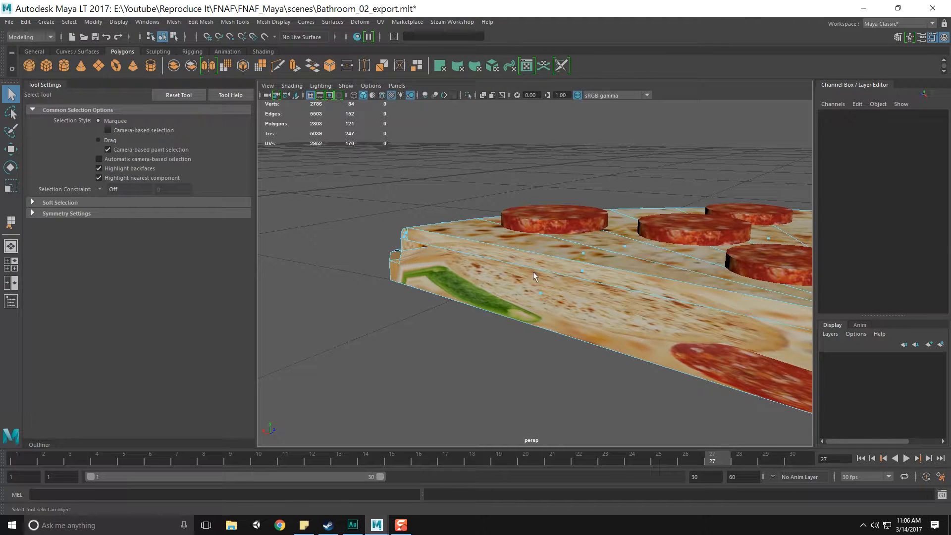
{"action": "left_click", "coordinate": [540, 297]}
{"action": "key", "text": "Delete"}
Delete the wall face between the two crust tiers and try to bridge the open edges along the gap
{"action": "left_click_drag", "start_coordinate": [535, 304], "coordinate": [528, 266], "text": "alt"}
{"action": "scroll", "coordinate": [568, 302], "scroll_direction": "up", "scroll_amount": 8}
{"action": "scroll", "coordinate": [528, 265], "scroll_direction": "up", "scroll_amount": 3}
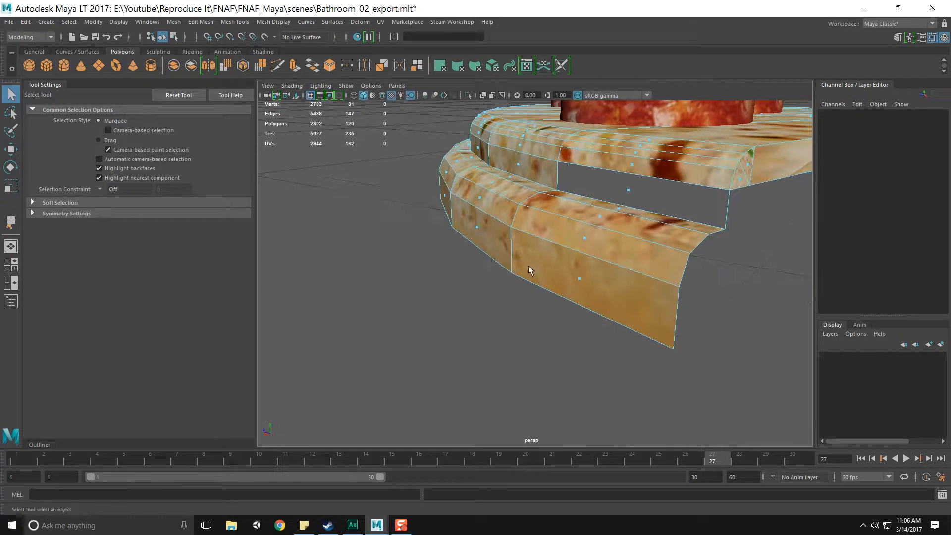
{"action": "left_click", "coordinate": [632, 185]}
{"action": "key", "text": "Delete"}
{"action": "right_click_drag", "start_coordinate": [616, 164], "coordinate": [614, 140]}
{"action": "left_click", "coordinate": [605, 201]}
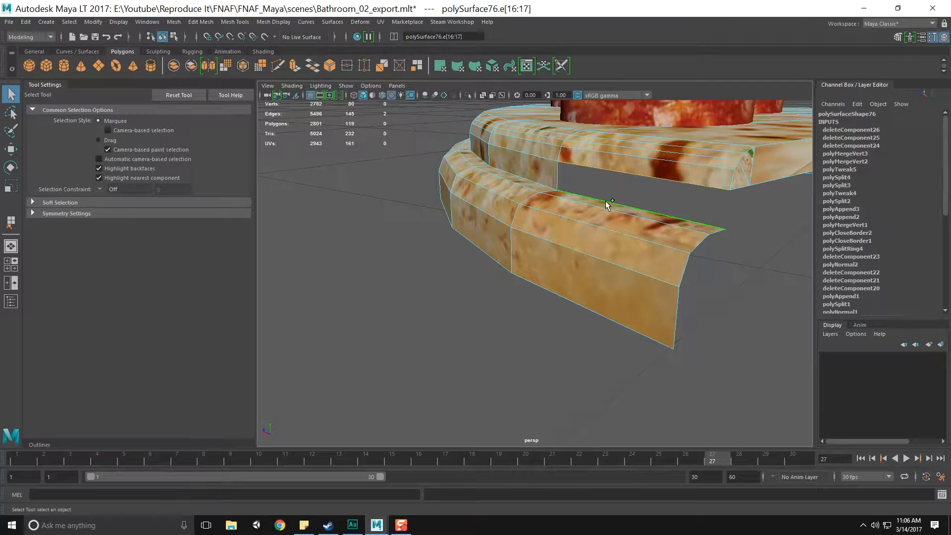
{"action": "right_click", "coordinate": [603, 201], "text": "shift"}
{"action": "right_click_drag", "start_coordinate": [604, 201], "coordinate": [595, 312], "text": "shift"}
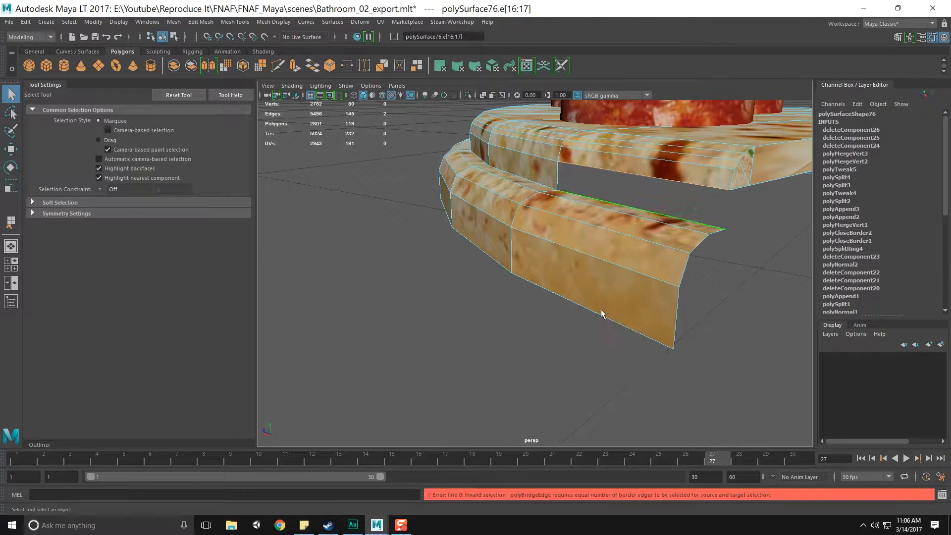
{"action": "left_click_drag", "start_coordinate": [585, 217], "coordinate": [517, 208], "text": "alt"}
{"action": "right_click_drag", "start_coordinate": [495, 184], "coordinate": [477, 201]}
{"action": "middle_click_drag", "start_coordinate": [477, 197], "coordinate": [613, 256], "text": "alt"}
{"action": "left_click_drag", "start_coordinate": [614, 257], "coordinate": [580, 251], "text": "alt"}
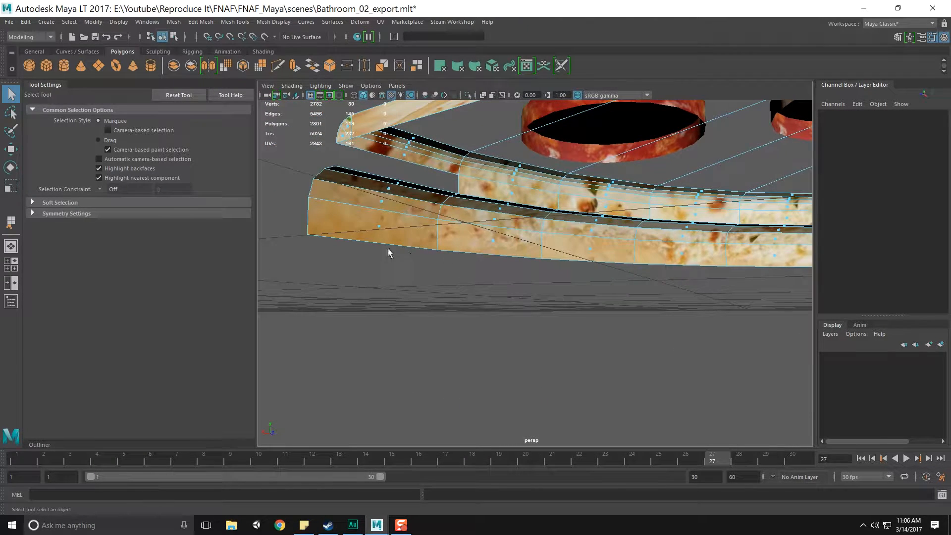
{"action": "left_click", "coordinate": [379, 224]}
{"action": "left_click", "coordinate": [382, 204], "text": "shift"}
{"action": "left_click", "coordinate": [387, 191], "text": "shift"}
Delete the whole pizza slice, including its leftover face and its separate pepperoni toppings
{"action": "scroll", "coordinate": [448, 274], "scroll_direction": "down", "scroll_amount": 9}
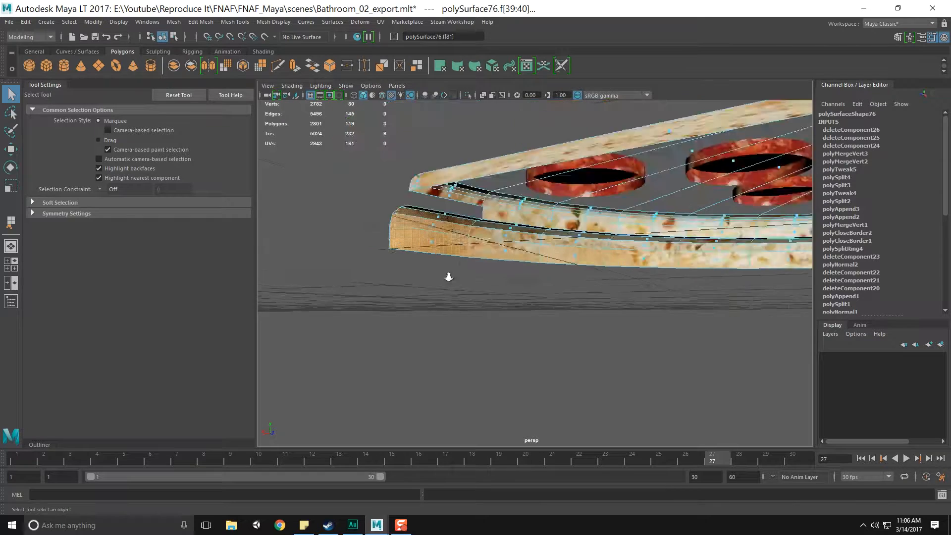
{"action": "left_click_drag", "start_coordinate": [455, 263], "coordinate": [485, 292], "text": "alt"}
{"action": "left_click_drag", "start_coordinate": [469, 200], "coordinate": [668, 319]}
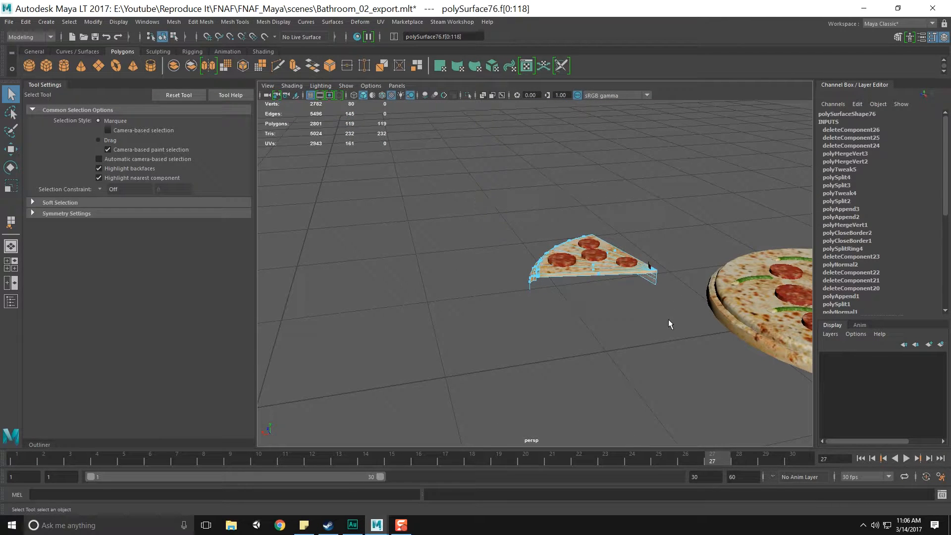
{"action": "key", "text": "Delete"}
{"action": "left_click_drag", "start_coordinate": [478, 206], "coordinate": [660, 315]}
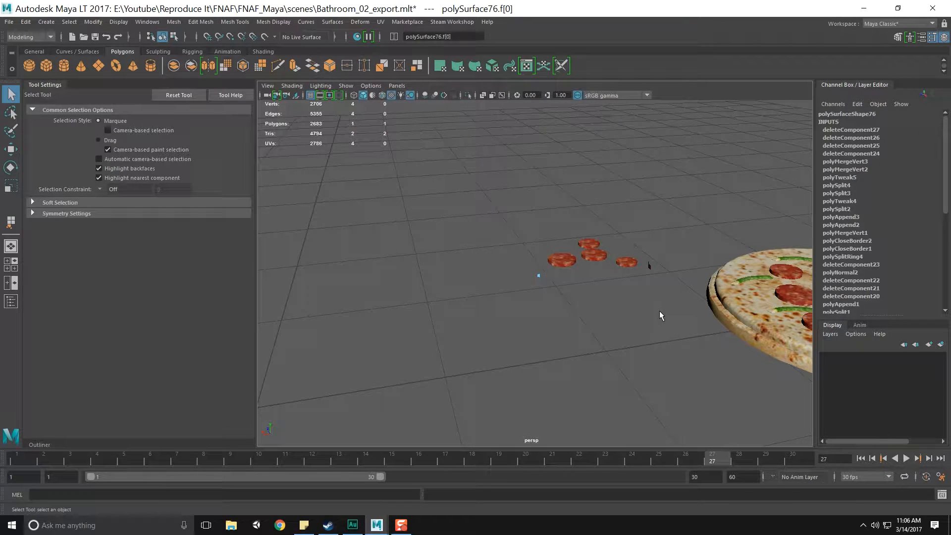
{"action": "key", "text": "F8"}
{"action": "left_click_drag", "start_coordinate": [433, 183], "coordinate": [680, 327]}
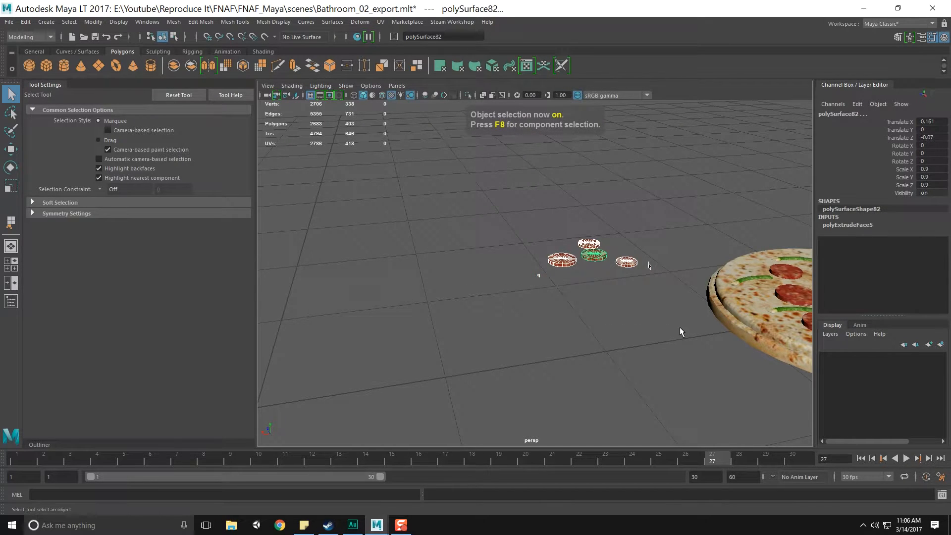
{"action": "key", "text": "Delete"}
Frame the remaining whole pizza and examine its crust and toppings from several angles
{"action": "left_click", "coordinate": [778, 320]}
{"action": "key", "text": "f"}
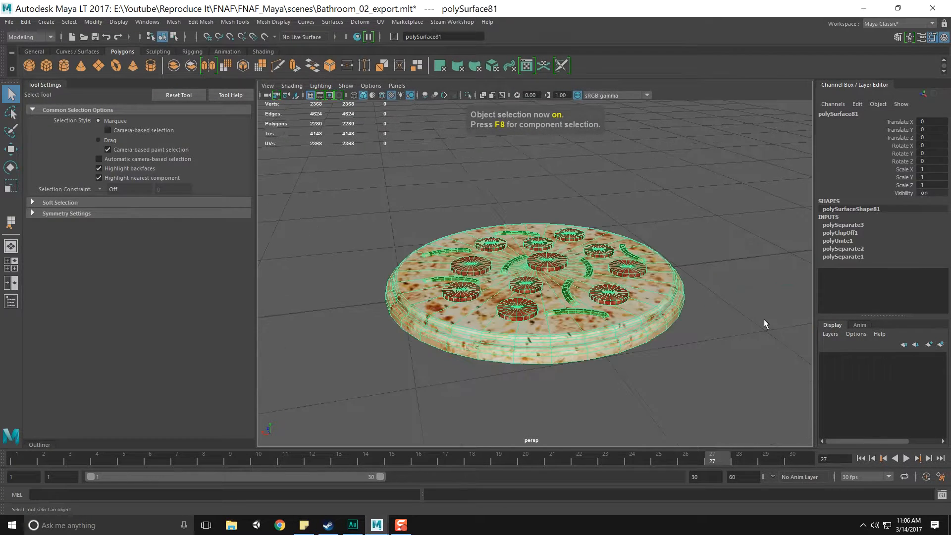
{"action": "left_click_drag", "start_coordinate": [743, 322], "coordinate": [603, 337], "text": "alt"}
{"action": "left_click", "coordinate": [740, 312]}
{"action": "left_click", "coordinate": [669, 304]}
{"action": "left_click_drag", "start_coordinate": [669, 307], "coordinate": [586, 311], "text": "alt"}
{"action": "right_click_drag", "start_coordinate": [597, 253], "coordinate": [597, 296]}
{"action": "left_click_drag", "start_coordinate": [620, 317], "coordinate": [553, 357], "text": "alt"}
{"action": "scroll", "coordinate": [553, 358], "scroll_direction": "down", "scroll_amount": 5}
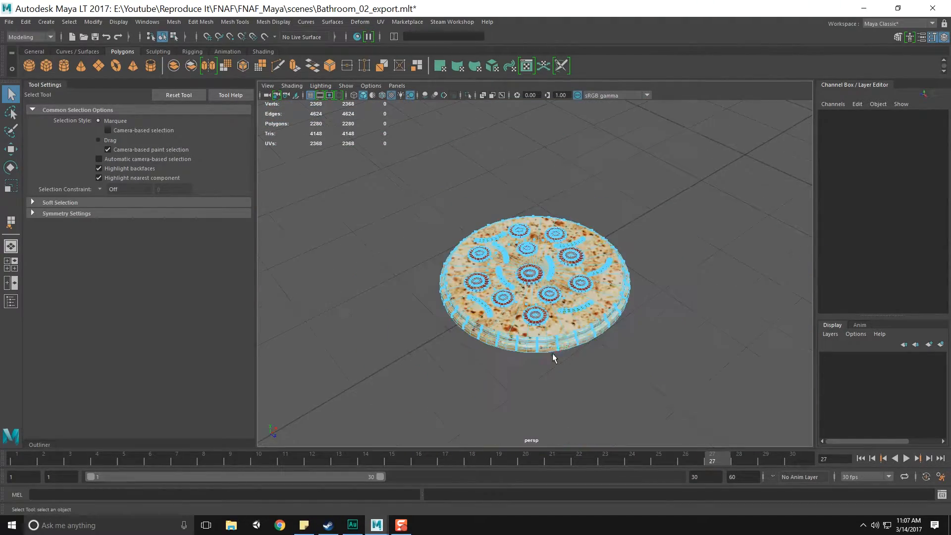
{"action": "key", "text": "F8"}
{"action": "key", "text": "F8"}
{"action": "key", "text": "F8"}
{"action": "left_click", "coordinate": [571, 389]}
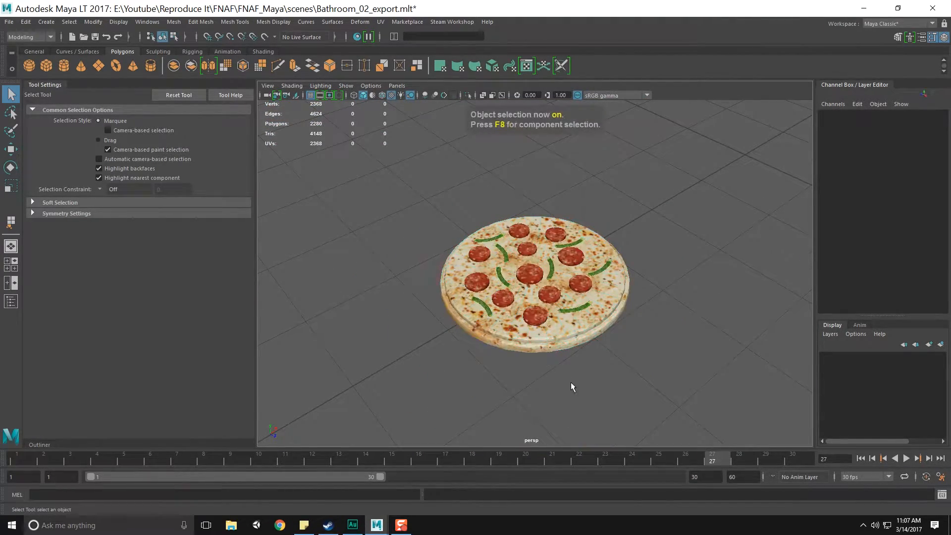
Duplicate the whole pizza and move the copy along X to 3.925, clear of the original
{"action": "left_click", "coordinate": [557, 337]}
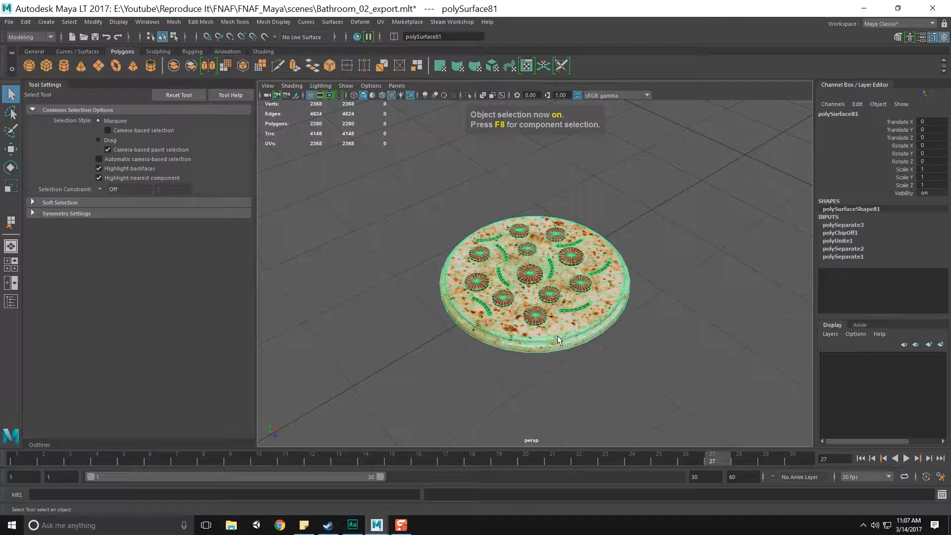
{"action": "key", "text": "ctrl+d"}
{"action": "key", "text": "w"}
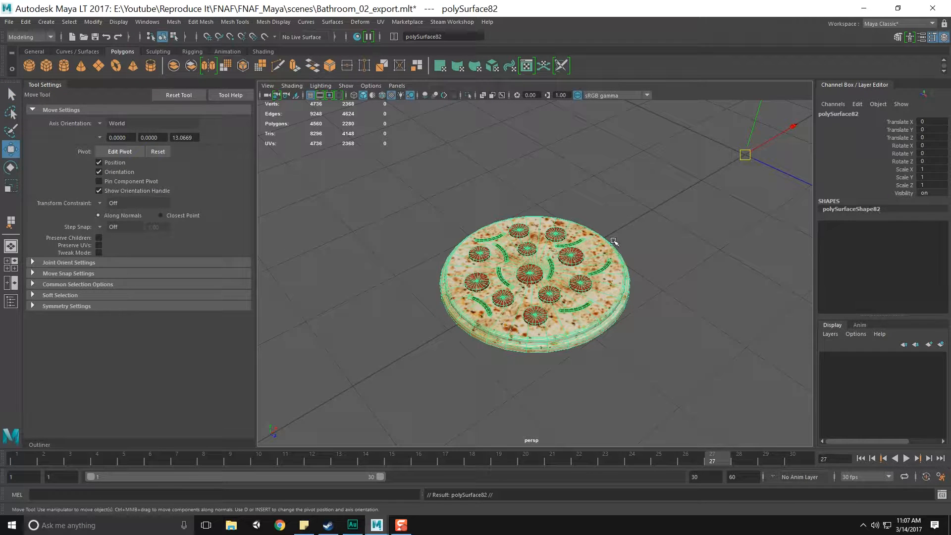
{"action": "scroll", "coordinate": [615, 242], "scroll_direction": "down", "scroll_amount": 5}
{"action": "left_click_drag", "start_coordinate": [659, 201], "coordinate": [720, 169]}
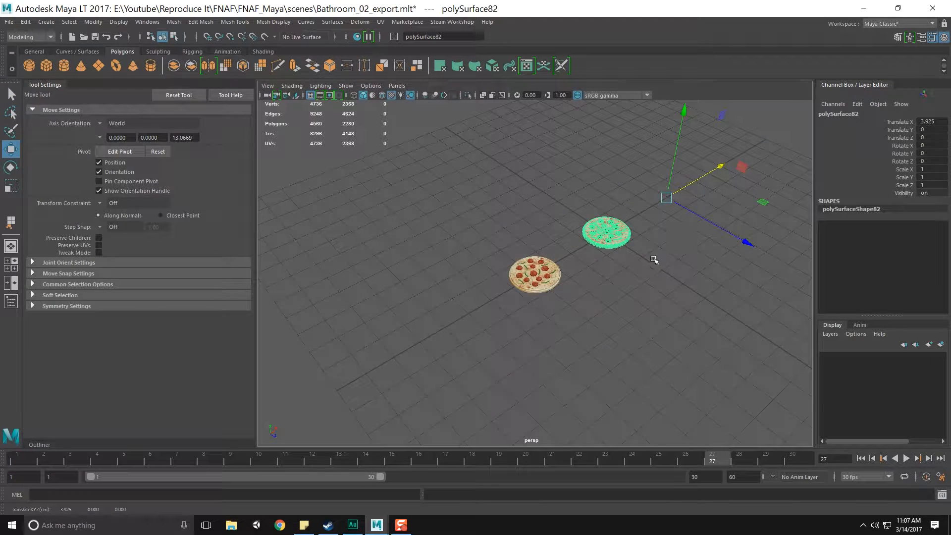
{"action": "key", "text": "q"}
{"action": "left_click", "coordinate": [629, 290]}
Separate the duplicated pizza into its individual mesh pieces
{"action": "scroll", "coordinate": [622, 291], "scroll_direction": "up", "scroll_amount": 2}
{"action": "left_click", "coordinate": [654, 230]}
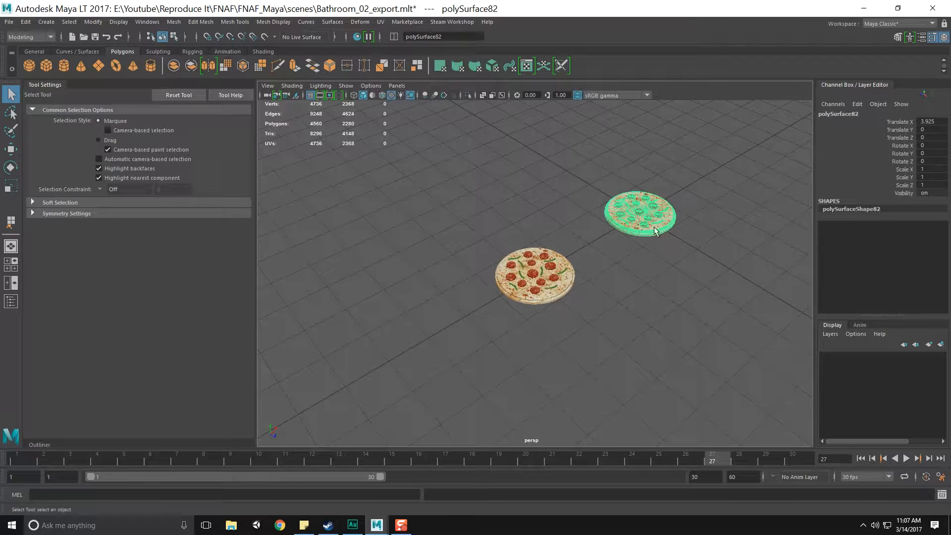
{"action": "key", "text": "f"}
{"action": "right_click_drag", "start_coordinate": [558, 253], "coordinate": [557, 280]}
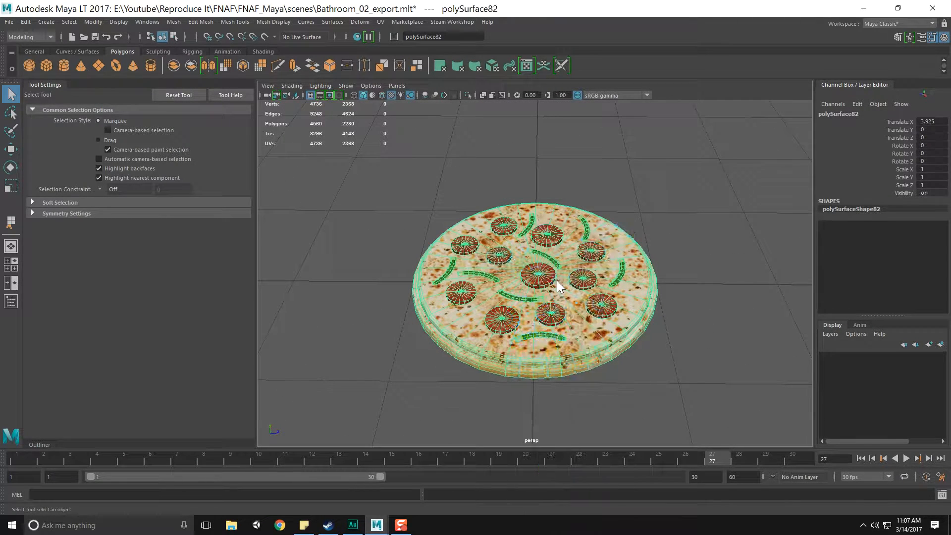
{"action": "left_click", "coordinate": [193, 66]}
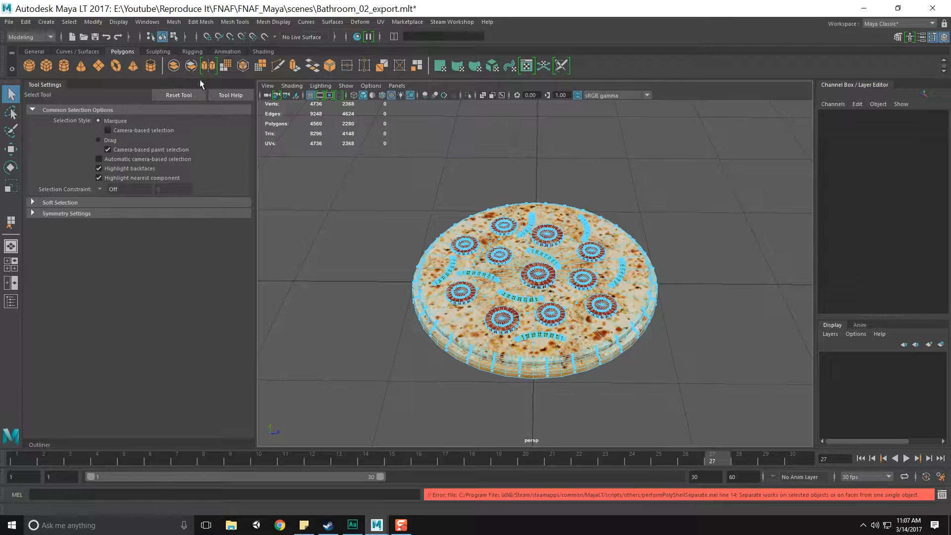
{"action": "key", "text": "F8"}
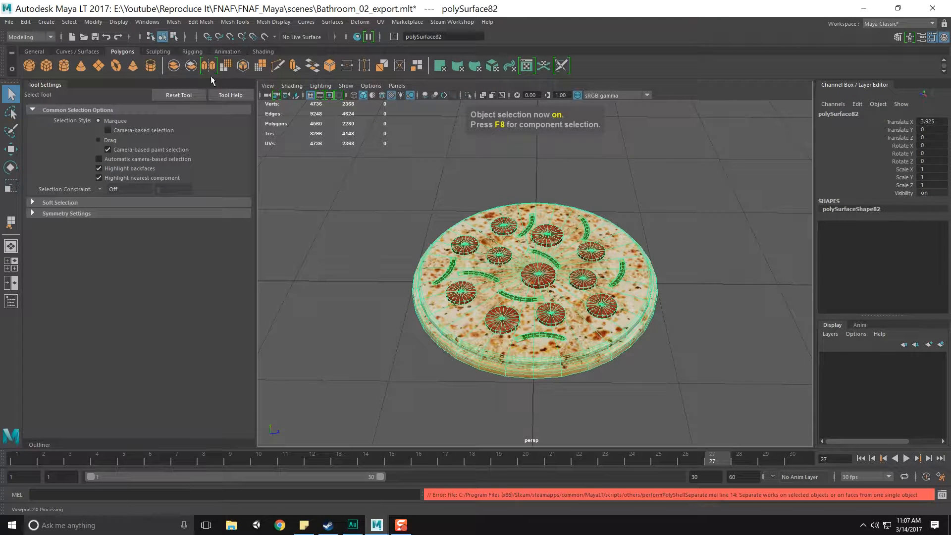
{"action": "key", "text": "F8"}
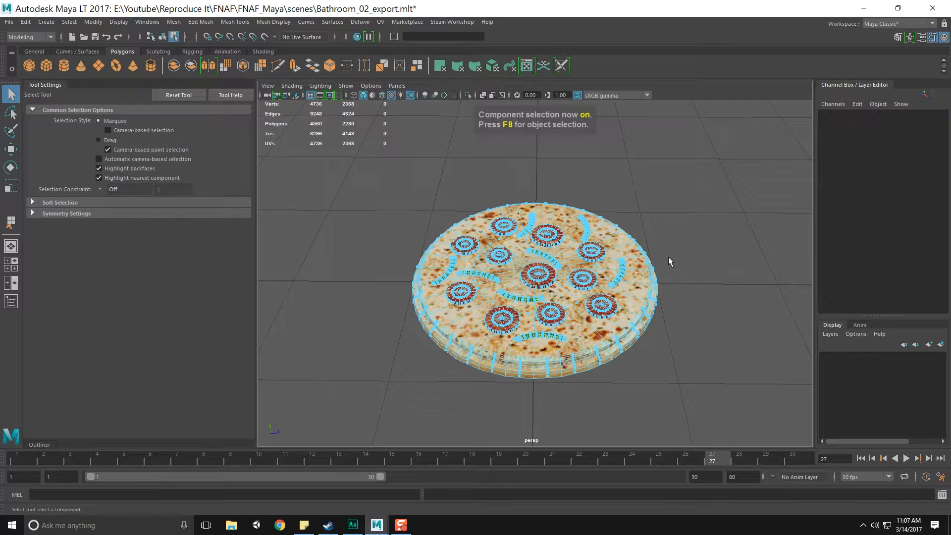
{"action": "key", "text": "F8"}
Delete all the green pepper strips from the duplicated pizza
{"action": "left_click", "coordinate": [617, 274]}
{"action": "scroll", "coordinate": [599, 245], "scroll_direction": "up", "scroll_amount": 2}
{"action": "left_click", "coordinate": [597, 221], "text": "shift"}
{"action": "left_click", "coordinate": [526, 214], "text": "shift"}
{"action": "left_click", "coordinate": [542, 248], "text": "shift"}
{"action": "left_click", "coordinate": [523, 303], "text": "shift"}
{"action": "left_click", "coordinate": [417, 275], "text": "shift"}
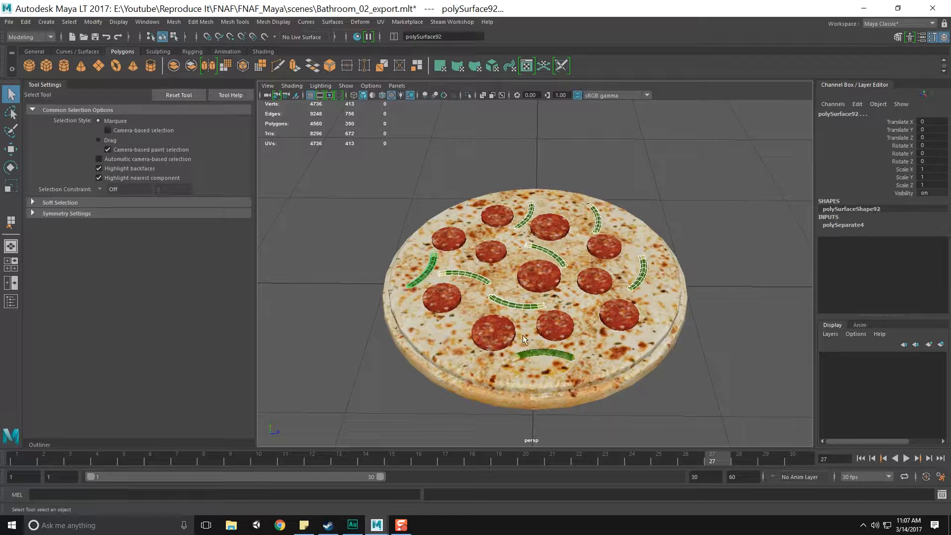
{"action": "left_click", "coordinate": [540, 349], "text": "shift"}
{"action": "key", "text": "Delete"}
Delete the pepperoni toppings from the duplicated pizza, keeping only one near the crust
{"action": "left_click", "coordinate": [627, 317]}
{"action": "key", "text": "Delete"}
{"action": "left_click", "coordinate": [595, 281]}
{"action": "key", "text": "Delete"}
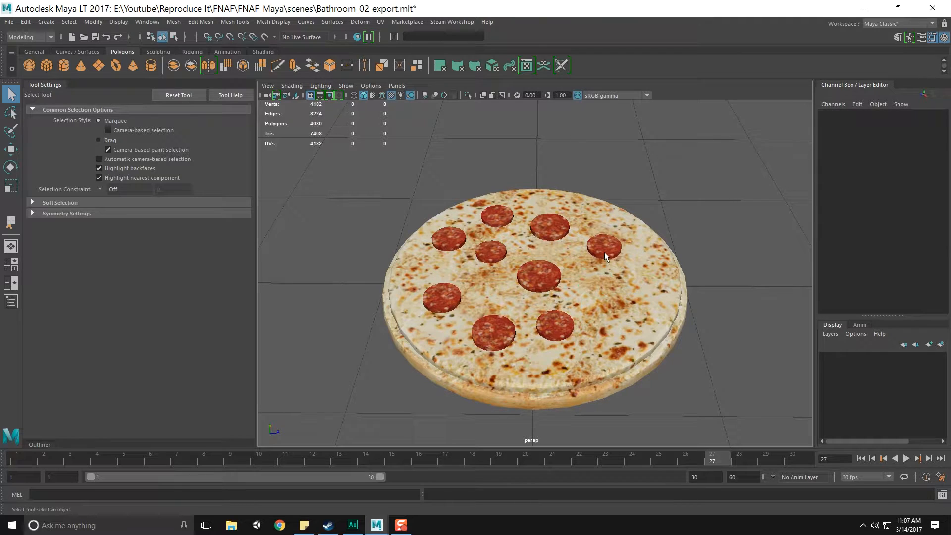
{"action": "left_click", "coordinate": [604, 250]}
{"action": "key", "text": "Delete"}
{"action": "left_click", "coordinate": [551, 227]}
{"action": "key", "text": "Delete"}
{"action": "left_click", "coordinate": [541, 285]}
{"action": "key", "text": "Delete"}
{"action": "left_click", "coordinate": [491, 251]}
{"action": "key", "text": "Delete"}
{"action": "left_click", "coordinate": [497, 216]}
{"action": "key", "text": "Delete"}
{"action": "left_click", "coordinate": [448, 239]}
{"action": "key", "text": "Delete"}
{"action": "key", "text": "Delete"}
{"action": "left_click", "coordinate": [494, 332]}
{"action": "key", "text": "Delete"}
In the top view, delete the faces of the duplicated dough's half that lies away from the original pizza
{"action": "left_click", "coordinate": [581, 296]}
{"action": "right_click_drag", "start_coordinate": [580, 252], "coordinate": [577, 282]}
{"action": "left_click_drag", "start_coordinate": [587, 329], "coordinate": [603, 249], "text": "alt"}
{"action": "left_click_drag", "start_coordinate": [700, 230], "coordinate": [603, 250], "text": "alt"}
{"action": "right_click_drag", "start_coordinate": [603, 251], "coordinate": [605, 258]}
{"action": "key", "text": "space"}
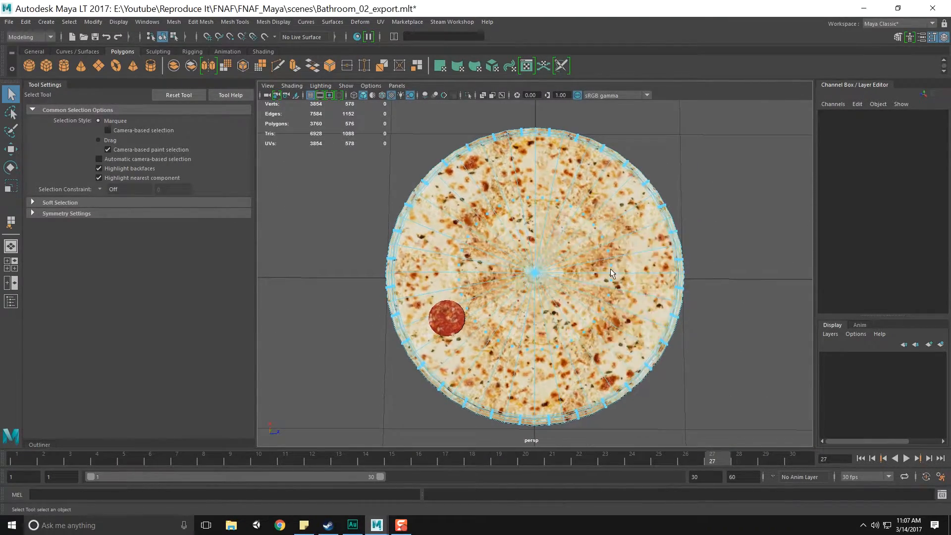
{"action": "key", "text": "space"}
{"action": "key", "text": "f"}
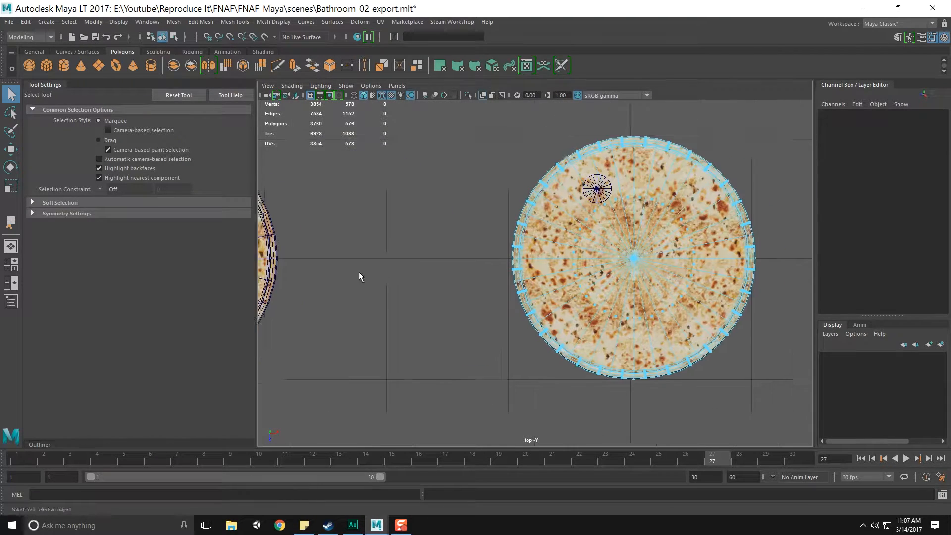
{"action": "left_click_drag", "start_coordinate": [741, 114], "coordinate": [502, 429]}
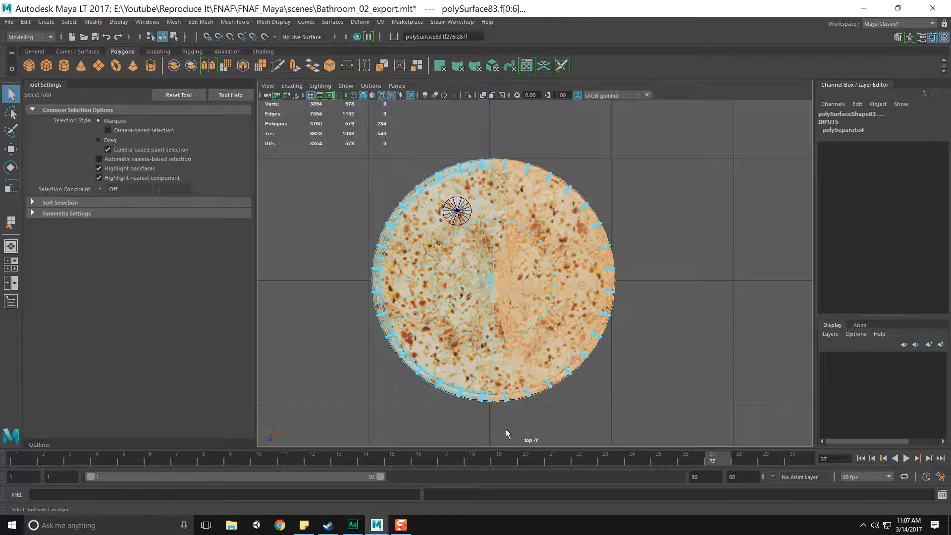
{"action": "key", "text": "Delete"}
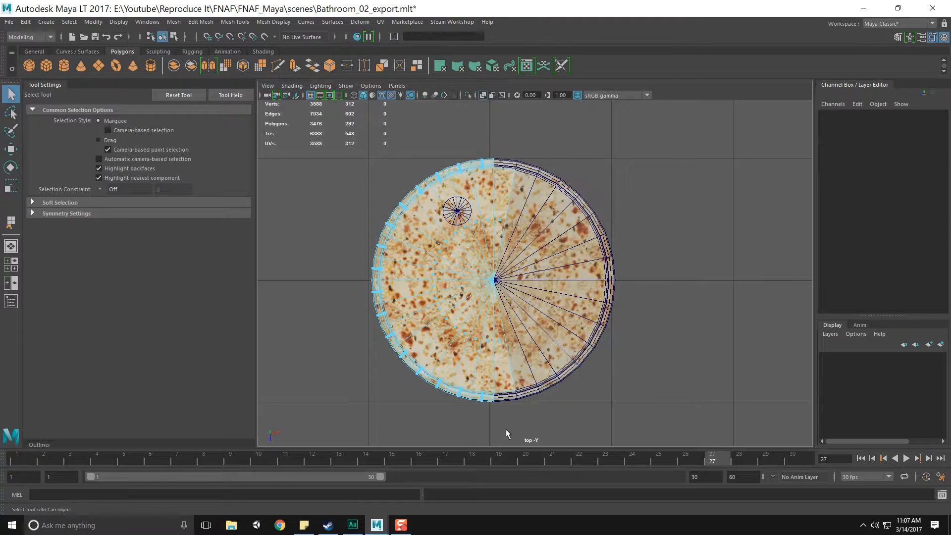
Delete the same half's faces from the next two overlapping dough meshes
{"action": "left_click", "coordinate": [592, 252]}
{"action": "right_click_drag", "start_coordinate": [592, 252], "coordinate": [593, 277]}
{"action": "left_click_drag", "start_coordinate": [696, 128], "coordinate": [504, 421]}
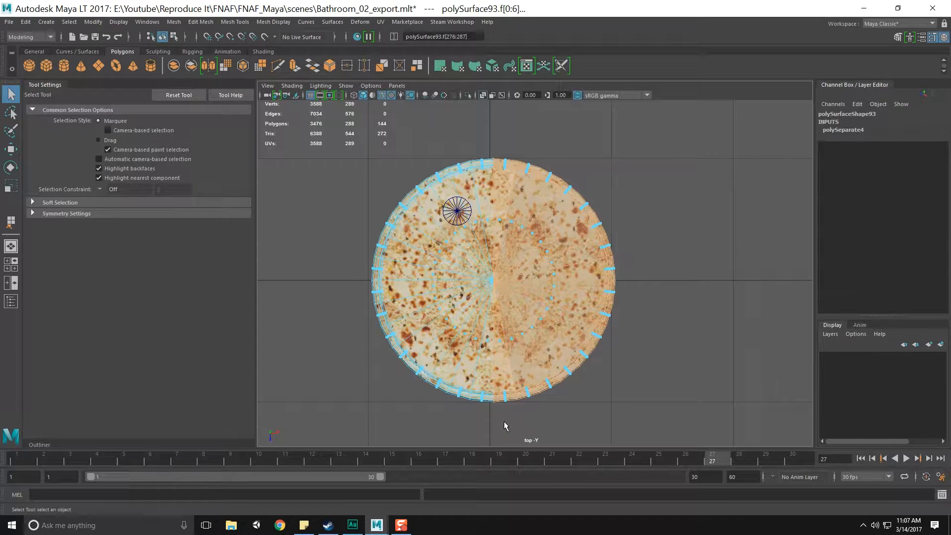
{"action": "key", "text": "Delete"}
{"action": "left_click", "coordinate": [612, 235]}
{"action": "right_click_drag", "start_coordinate": [594, 237], "coordinate": [594, 262]}
{"action": "left_click_drag", "start_coordinate": [718, 126], "coordinate": [502, 418]}
{"action": "key", "text": "Delete"}
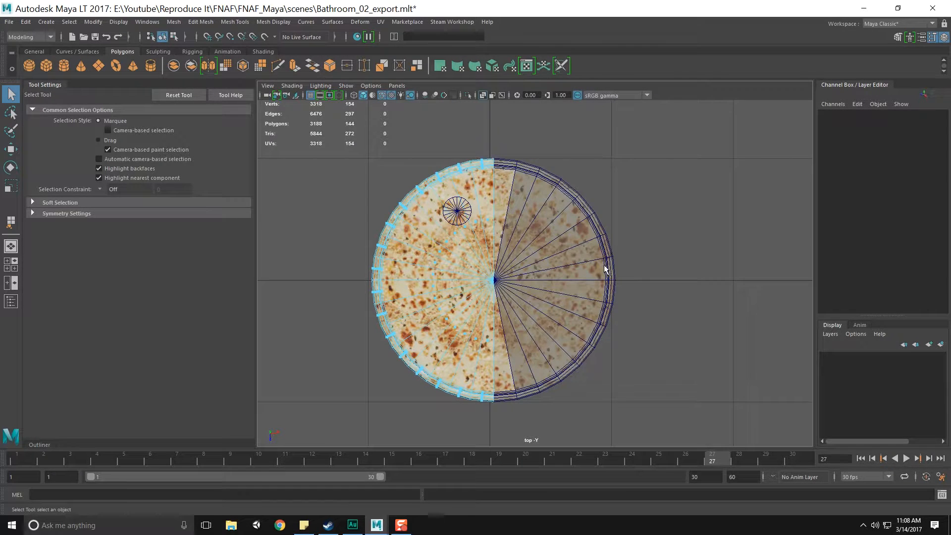
Delete that half's faces from another overlapping dough mesh and remove the stray faces left beyond the cut line
{"action": "left_click", "coordinate": [578, 247]}
{"action": "right_click_drag", "start_coordinate": [578, 246], "coordinate": [578, 268]}
{"action": "left_click_drag", "start_coordinate": [686, 151], "coordinate": [501, 406]}
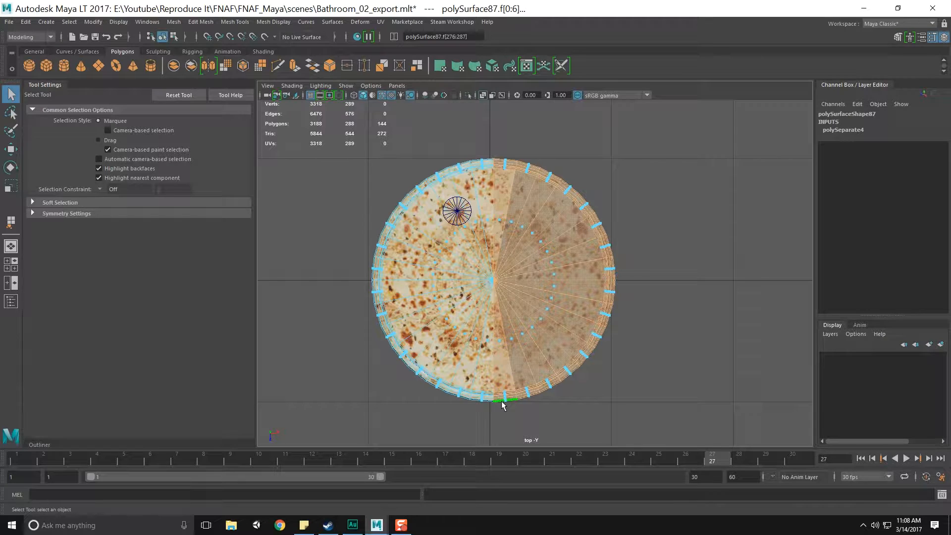
{"action": "key", "text": "Delete"}
{"action": "left_click", "coordinate": [496, 178]}
{"action": "right_click_drag", "start_coordinate": [501, 187], "coordinate": [504, 212]}
{"action": "left_click_drag", "start_coordinate": [526, 165], "coordinate": [504, 399]}
{"action": "key", "text": "Delete"}
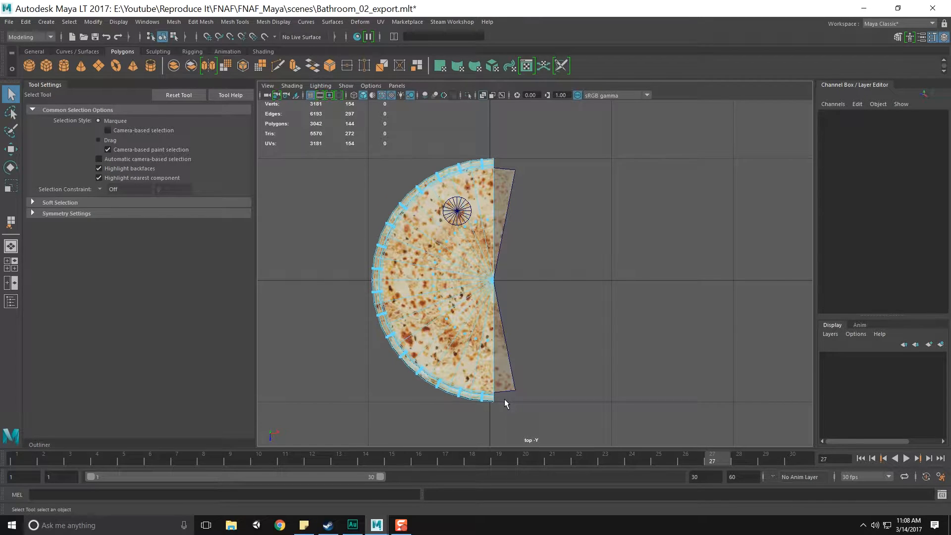
Delete the two leftover wedge faces of the trimmed dough that extend past the cut line in the top view
{"action": "left_click", "coordinate": [502, 180]}
{"action": "right_click_drag", "start_coordinate": [502, 181], "coordinate": [501, 197]}
{"action": "left_click_drag", "start_coordinate": [562, 139], "coordinate": [504, 412]}
{"action": "left_click_drag", "start_coordinate": [491, 419], "coordinate": [493, 416]}
{"action": "key", "text": "Delete"}
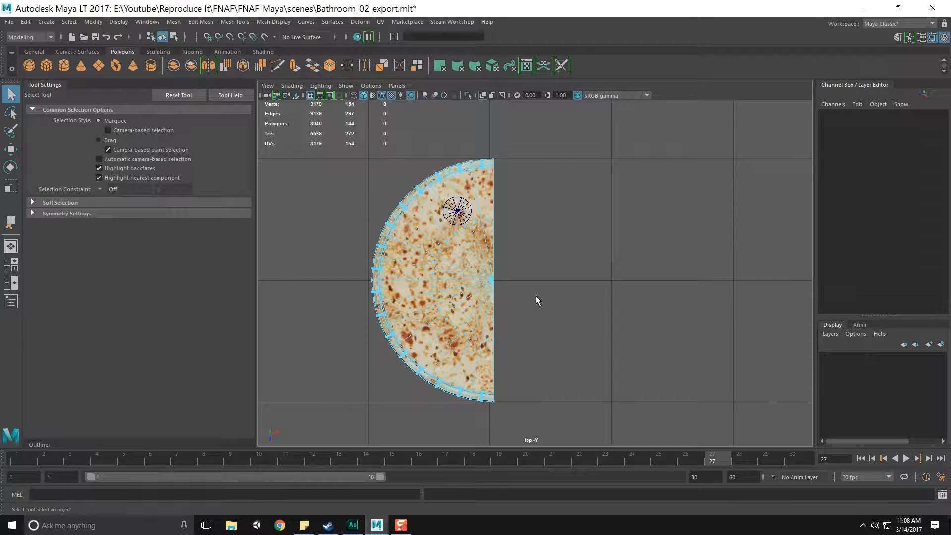
Return to the perspective view, frame the original whole pizza and switch it to vertex selection
{"action": "left_click_drag", "start_coordinate": [533, 306], "coordinate": [524, 276], "text": "alt"}
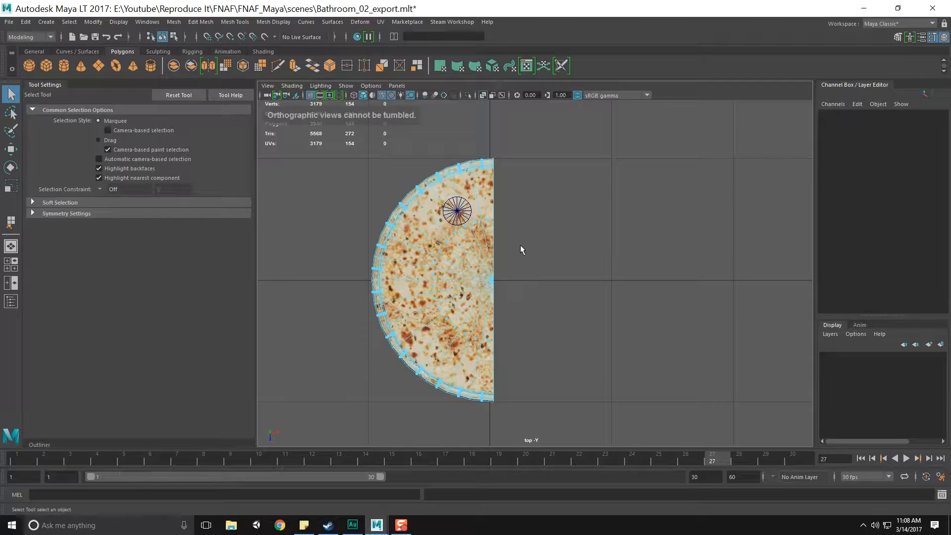
{"action": "key", "text": "space"}
{"action": "key", "text": "space"}
{"action": "left_click_drag", "start_coordinate": [667, 193], "coordinate": [461, 243], "text": "alt"}
{"action": "scroll", "coordinate": [427, 212], "scroll_direction": "down", "scroll_amount": 5}
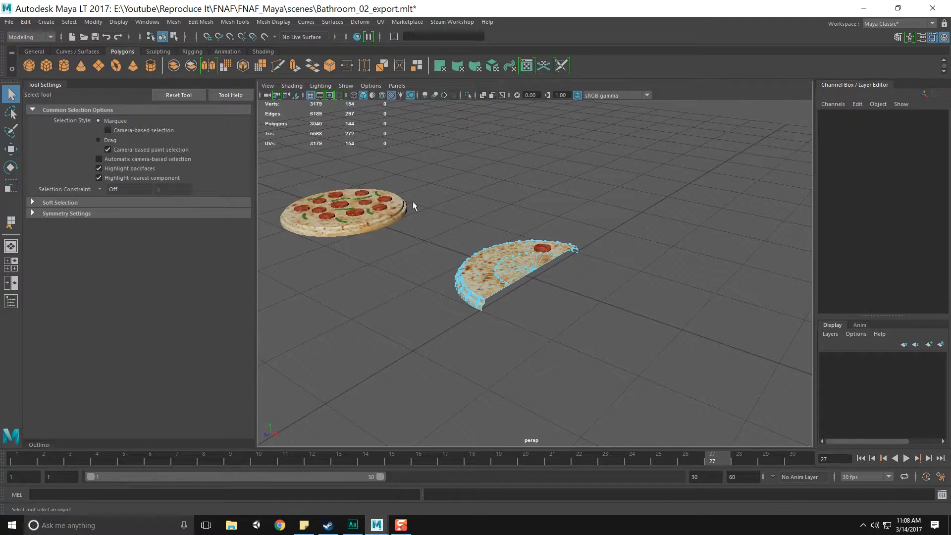
{"action": "left_click", "coordinate": [402, 207]}
{"action": "key", "text": "f"}
{"action": "right_click_drag", "start_coordinate": [511, 252], "coordinate": [469, 252]}
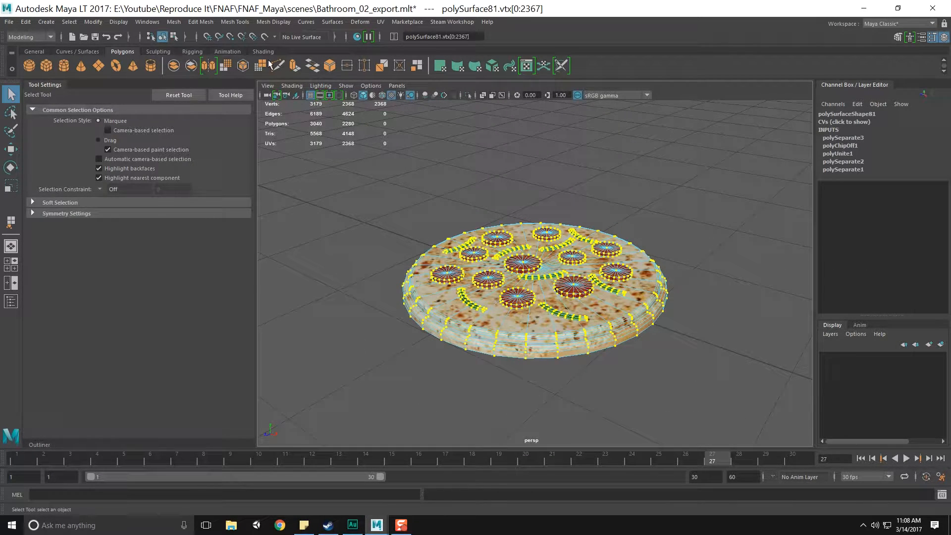
Merge all vertices of the original whole pizza with a distance threshold of 0.001 and return to object selection
{"action": "left_click", "coordinate": [172, 21]}
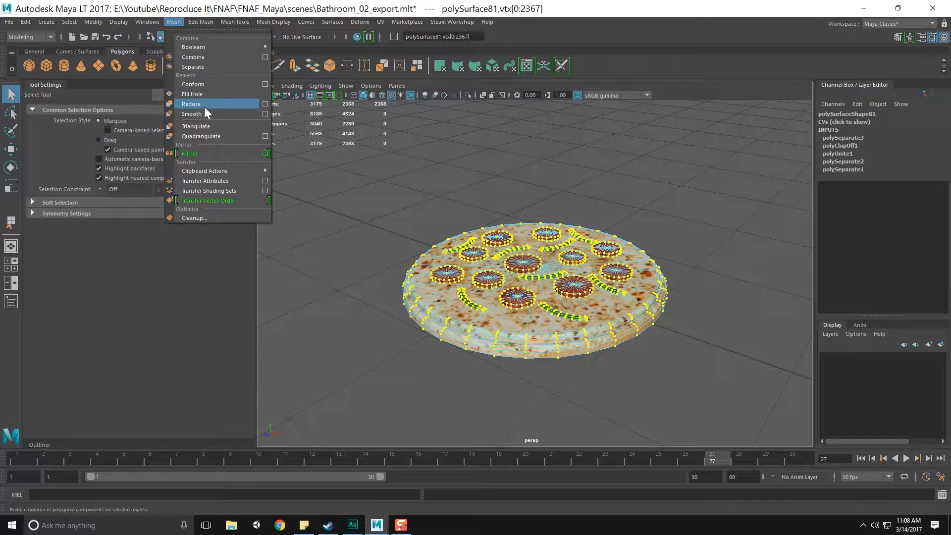
{"action": "left_click", "coordinate": [450, 188]}
{"action": "left_click_drag", "start_coordinate": [326, 166], "coordinate": [546, 258]}
{"action": "right_click_drag", "start_coordinate": [547, 259], "coordinate": [605, 214], "text": "shift"}
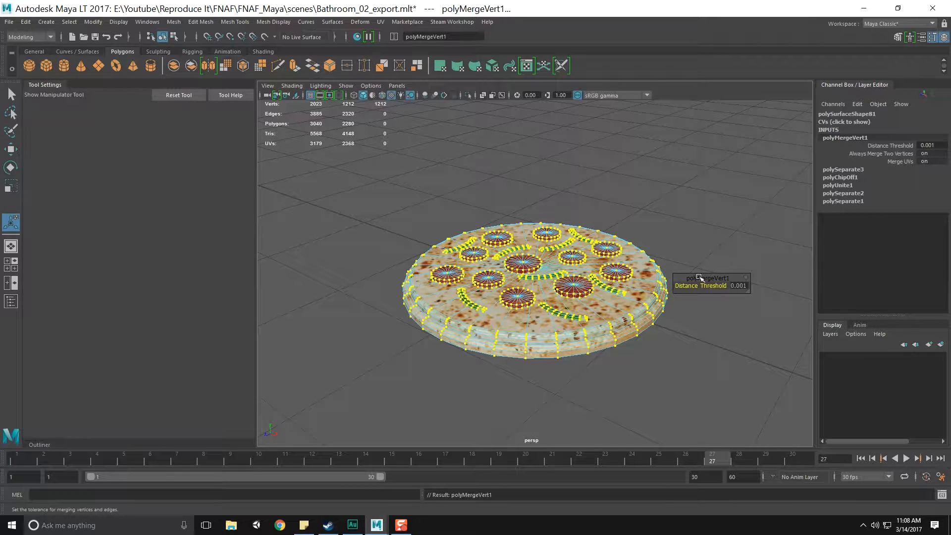
{"action": "left_click", "coordinate": [677, 252]}
{"action": "left_click_drag", "start_coordinate": [356, 148], "coordinate": [612, 356]}
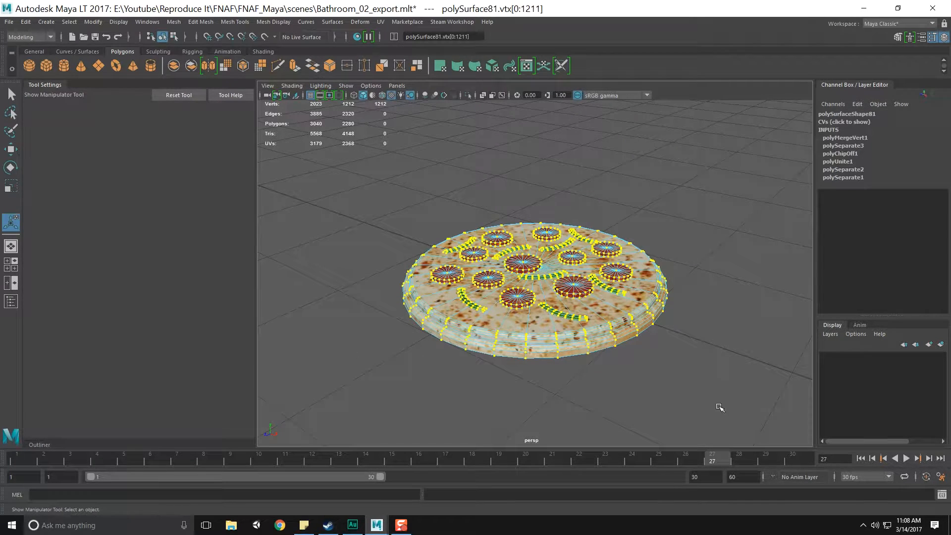
{"action": "key", "text": "q"}
{"action": "key", "text": "F8"}
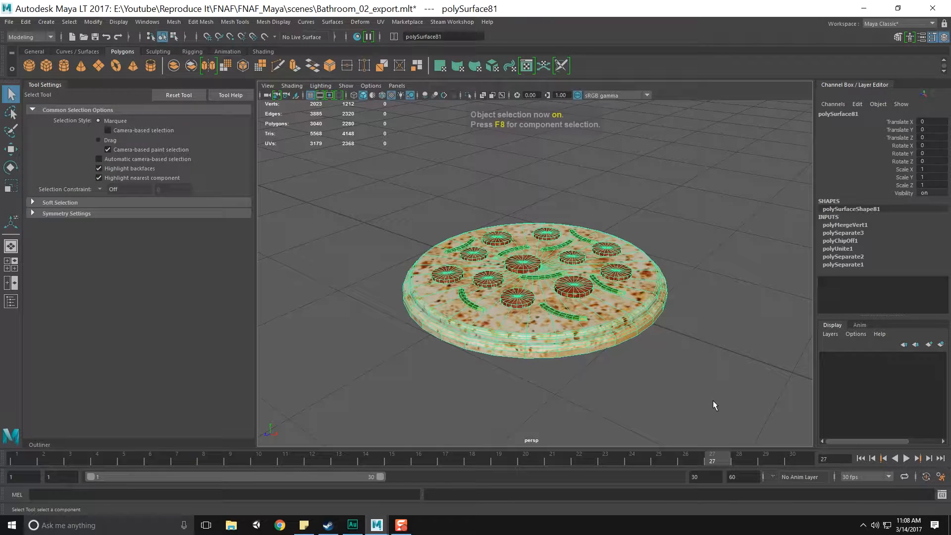
Open the mesh Cleanup options for the whole pizza and move the dialog clear of the model
{"action": "left_click", "coordinate": [146, 22]}
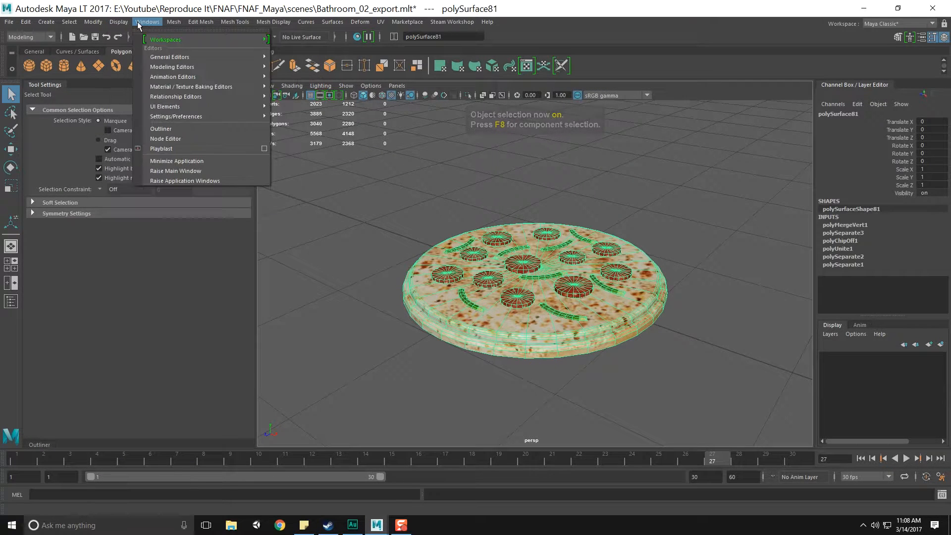
{"action": "mouse_move", "coordinate": [181, 24]}
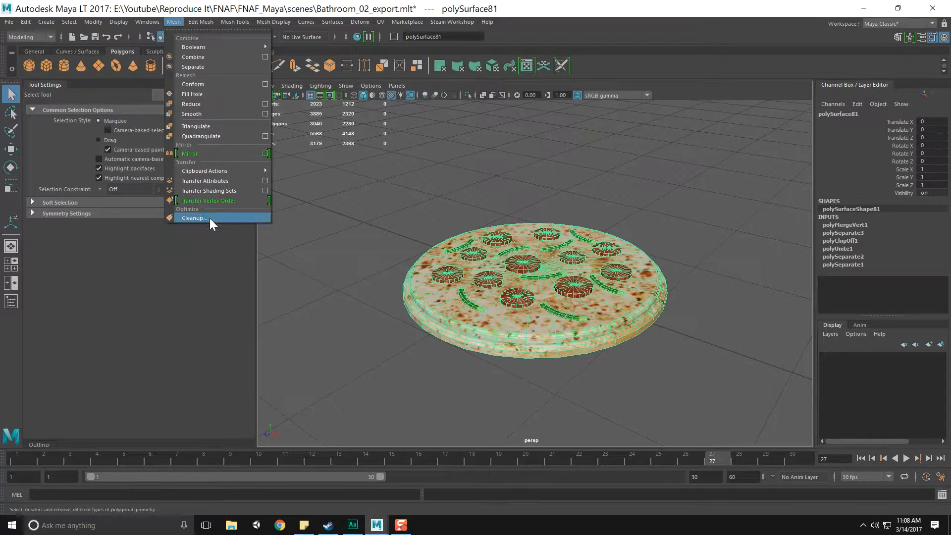
{"action": "left_click", "coordinate": [210, 218]}
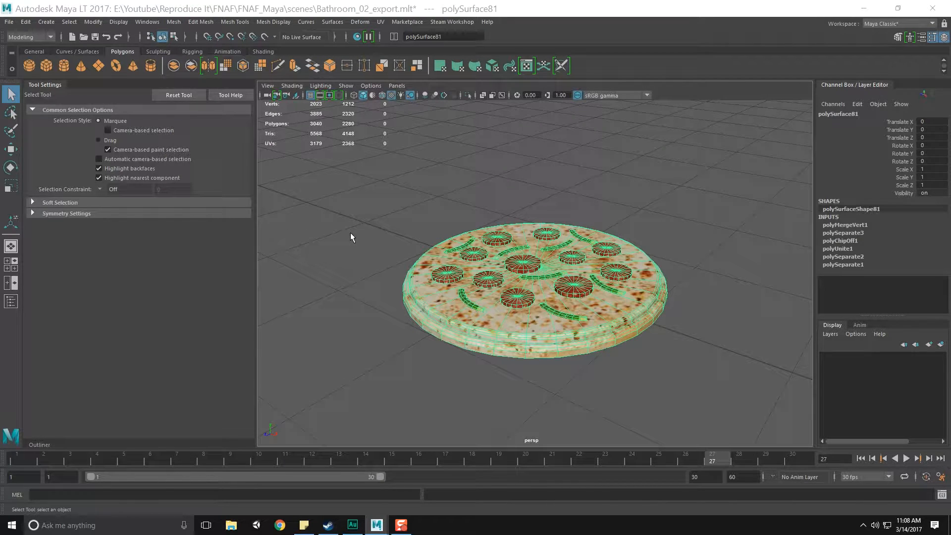
{"action": "double_click", "coordinate": [455, 9]}
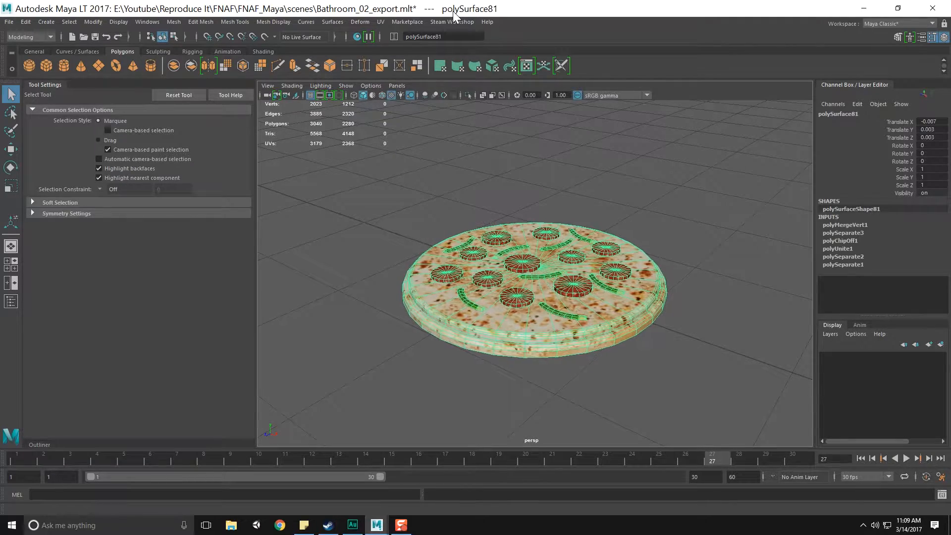
{"action": "double_click", "coordinate": [453, 11]}
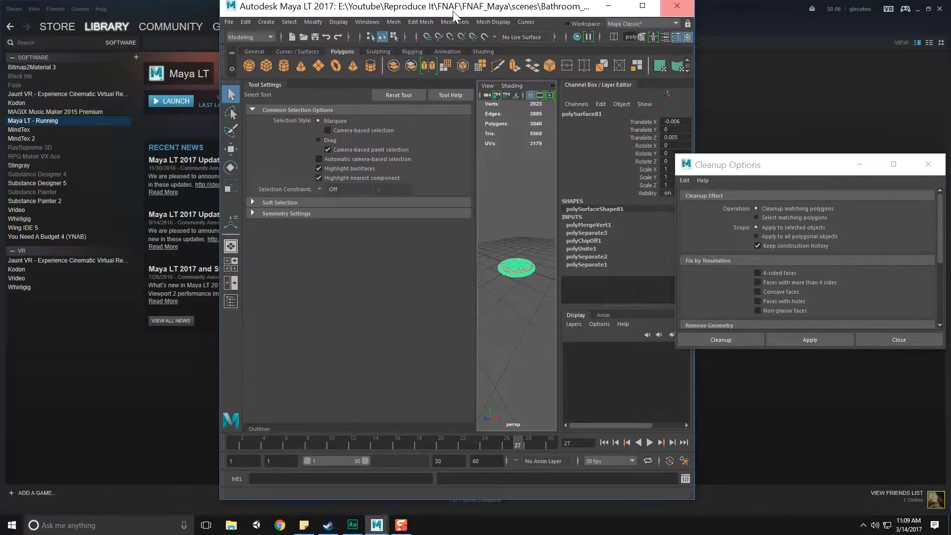
{"action": "double_click", "coordinate": [534, 9]}
{"action": "left_click_drag", "start_coordinate": [765, 166], "coordinate": [334, 145]}
{"action": "left_click_drag", "start_coordinate": [270, 142], "coordinate": [137, 114]}
Clean up the pizza's lamina faces, nonmanifold geometry, zero-length edges, and faces with zero geometry area or zero map area
{"action": "scroll", "coordinate": [257, 209], "scroll_direction": "down", "scroll_amount": 2}
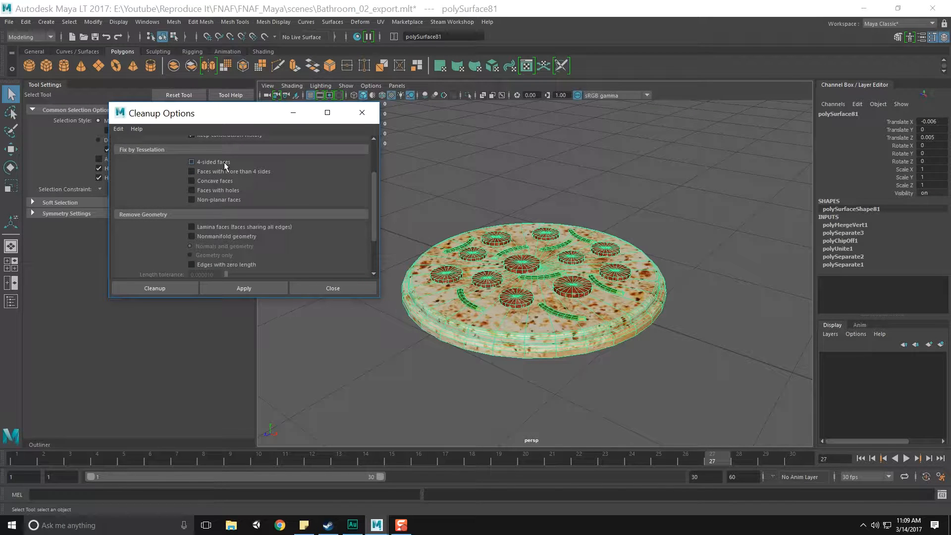
{"action": "left_click", "coordinate": [234, 173]}
{"action": "left_click", "coordinate": [249, 227]}
{"action": "scroll", "coordinate": [249, 213], "scroll_direction": "down", "scroll_amount": 3}
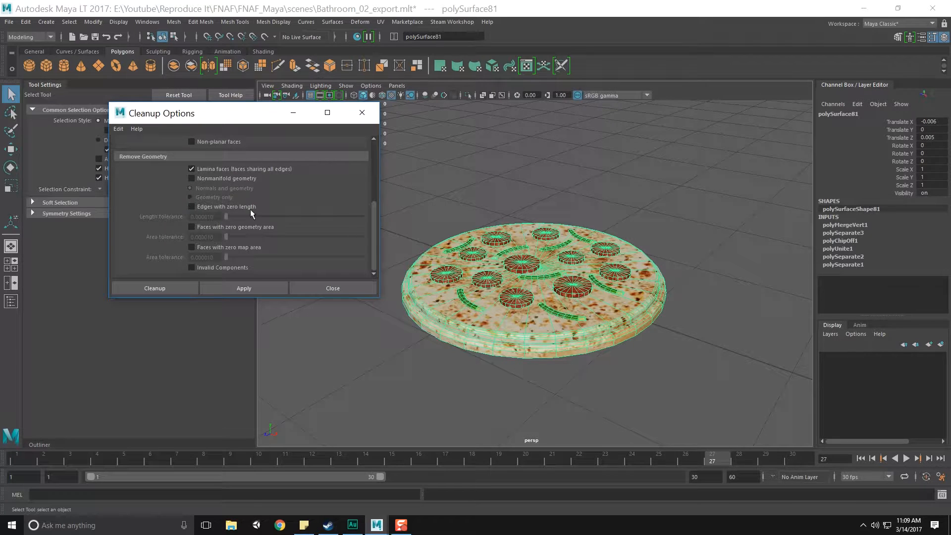
{"action": "left_click", "coordinate": [246, 179]}
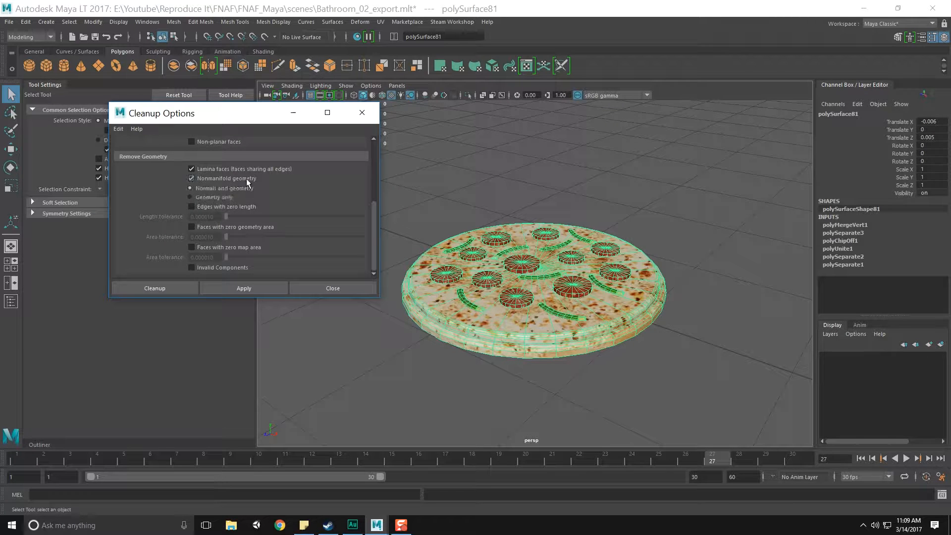
{"action": "left_click", "coordinate": [247, 207]}
{"action": "left_click", "coordinate": [246, 228]}
{"action": "left_click", "coordinate": [244, 248]}
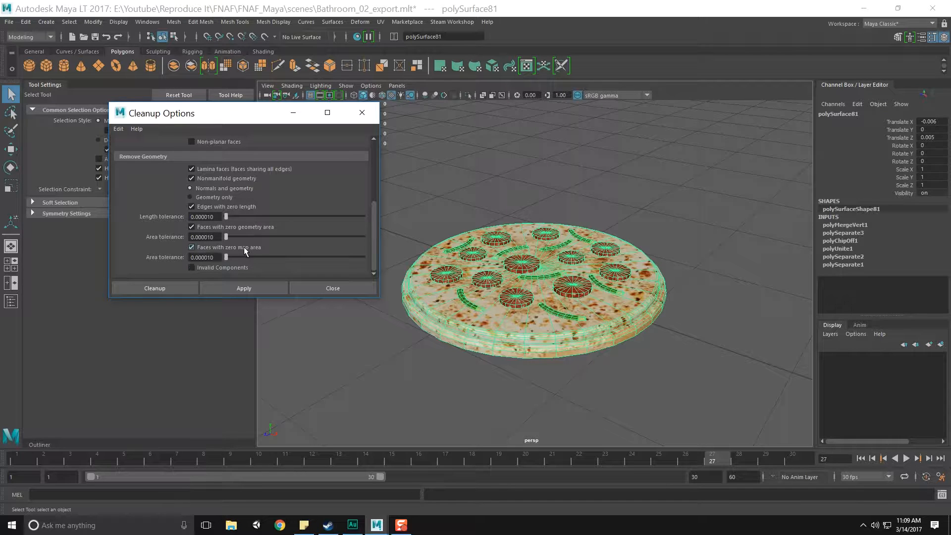
{"action": "left_click", "coordinate": [254, 284]}
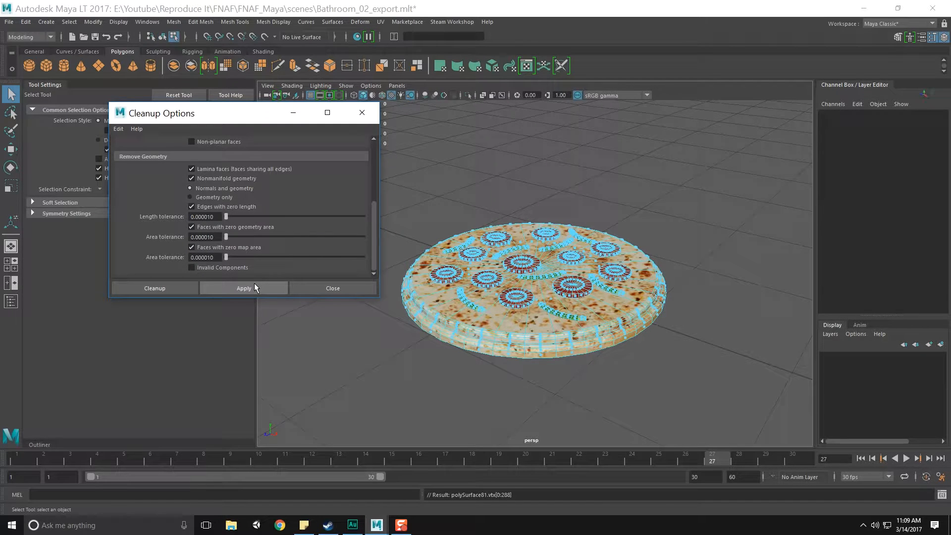
{"action": "left_click", "coordinate": [331, 288]}
{"action": "key", "text": "F8"}
Try deleting one wedge-shaped face from the top of the whole pizza's dough
{"action": "left_click", "coordinate": [502, 338]}
{"action": "right_click_drag", "start_coordinate": [499, 325], "coordinate": [507, 273]}
{"action": "scroll", "coordinate": [497, 319], "scroll_direction": "up", "scroll_amount": 4}
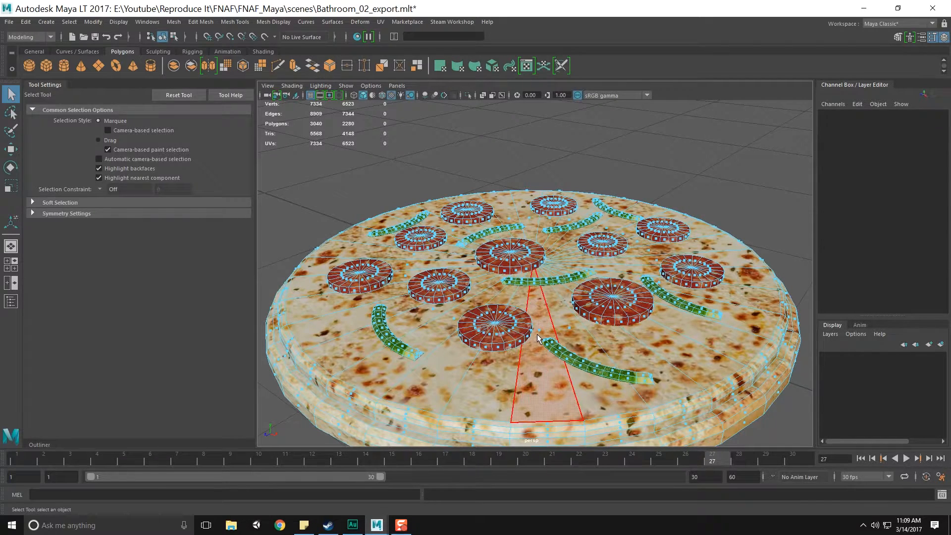
{"action": "left_click", "coordinate": [540, 339]}
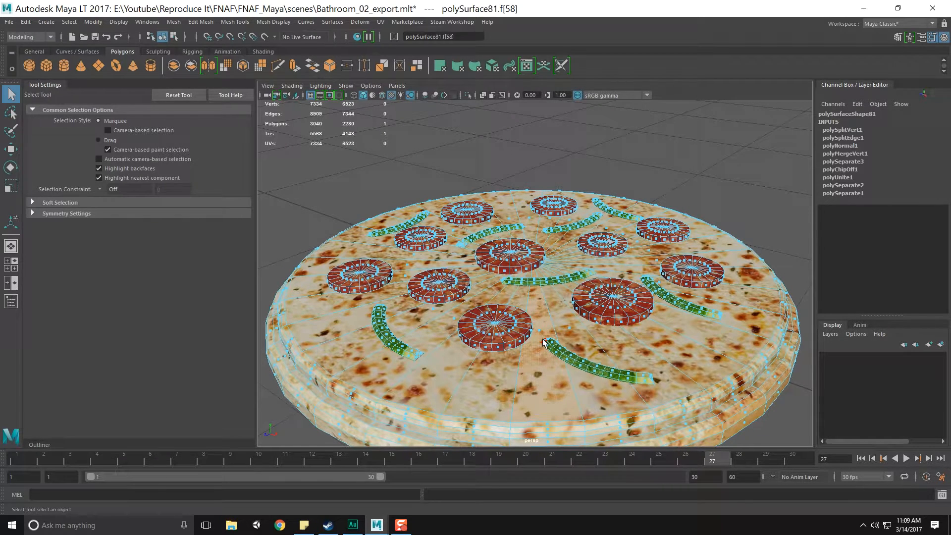
{"action": "key", "text": "Delete"}
{"action": "key", "text": "ctrl+z"}
Select neighbouring faces on the whole pizza's top and crust side to check how they connect
{"action": "left_click", "coordinate": [570, 332], "text": "shift"}
{"action": "scroll", "coordinate": [548, 377], "scroll_direction": "down", "scroll_amount": 3}
{"action": "middle_click_drag", "start_coordinate": [543, 368], "coordinate": [530, 317], "text": "alt"}
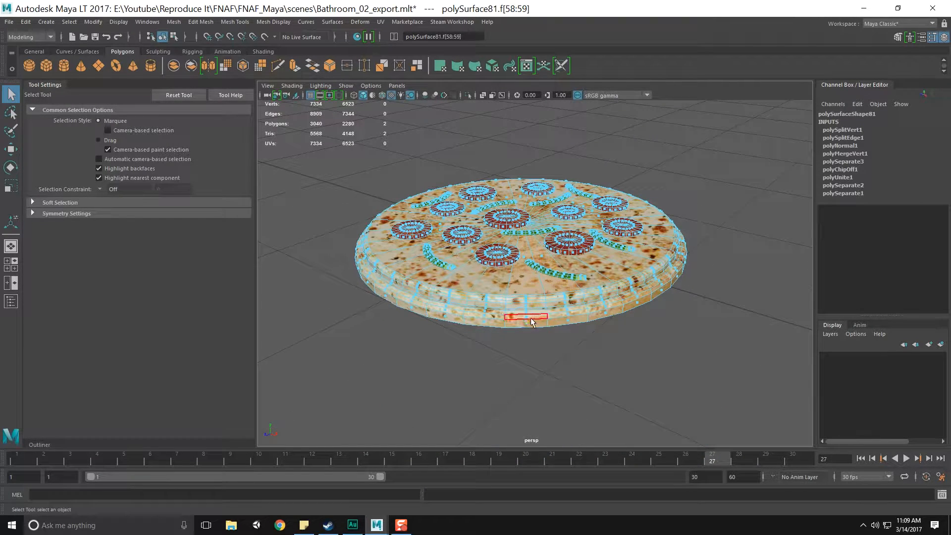
{"action": "left_click", "coordinate": [559, 302]}
{"action": "left_click", "coordinate": [561, 303]}
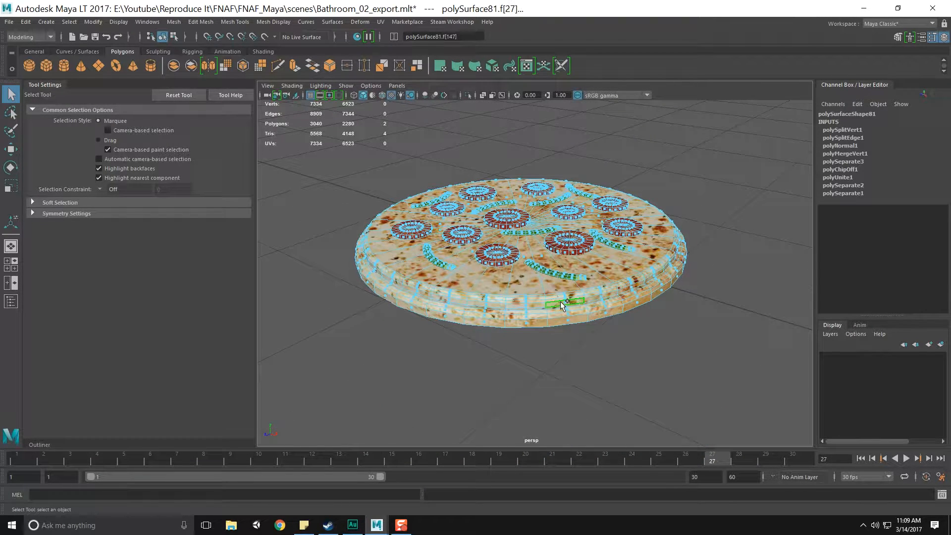
{"action": "left_click", "coordinate": [539, 306]}
{"action": "left_click", "coordinate": [526, 308]}
{"action": "left_click", "coordinate": [528, 305]}
{"action": "left_click", "coordinate": [567, 302], "text": "shift"}
Inspect the whole pizza's dough and topping geometry from above and from underneath
{"action": "left_click_drag", "start_coordinate": [558, 305], "coordinate": [542, 373], "text": "alt"}
{"action": "scroll", "coordinate": [544, 367], "scroll_direction": "up", "scroll_amount": 5}
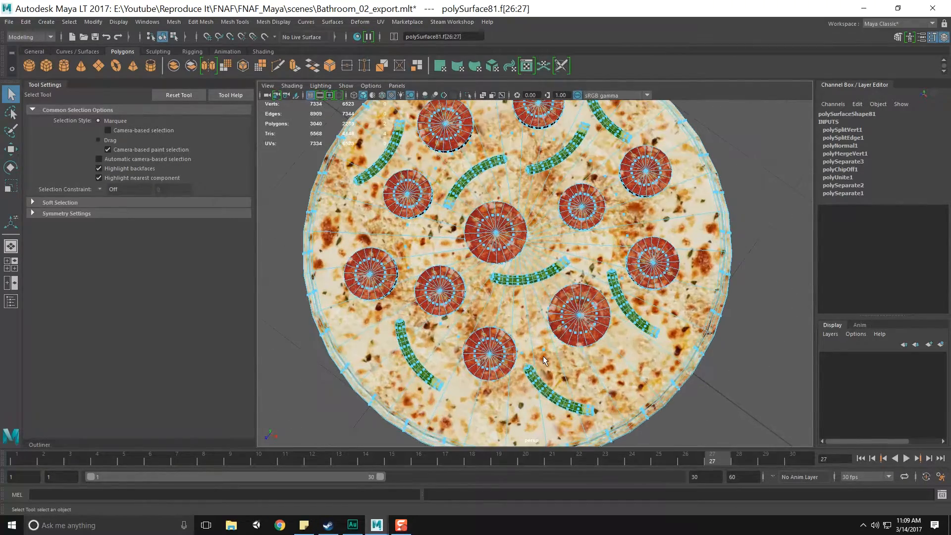
{"action": "scroll", "coordinate": [544, 361], "scroll_direction": "down", "scroll_amount": 3}
{"action": "left_click_drag", "start_coordinate": [544, 361], "coordinate": [559, 292], "text": "alt"}
{"action": "scroll", "coordinate": [559, 293], "scroll_direction": "up", "scroll_amount": 6}
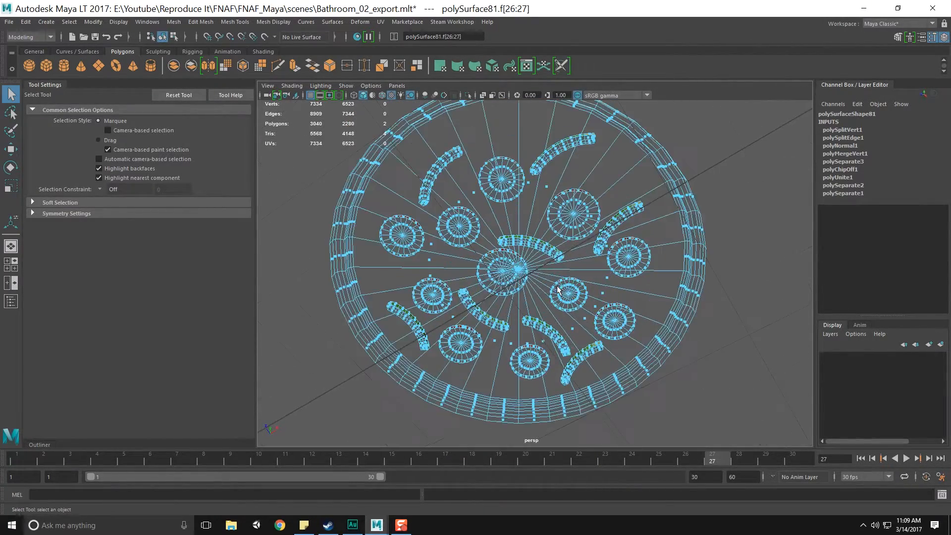
{"action": "scroll", "coordinate": [559, 293], "scroll_direction": "up", "scroll_amount": 6}
{"action": "scroll", "coordinate": [559, 291], "scroll_direction": "down", "scroll_amount": 7}
{"action": "left_click_drag", "start_coordinate": [555, 259], "coordinate": [541, 349], "text": "alt"}
Check adjacent faces along the lower edge of the pizza's crust by selecting them together and individually
{"action": "left_click", "coordinate": [566, 409]}
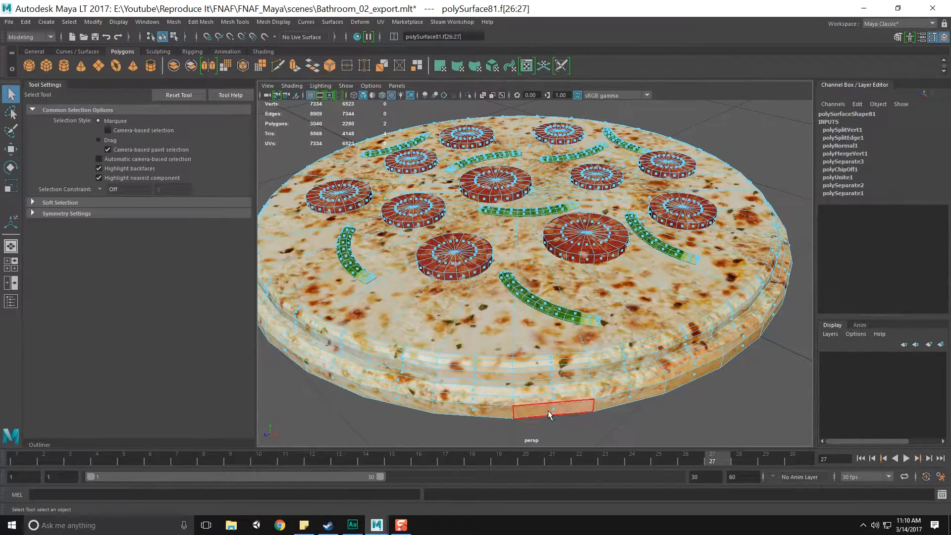
{"action": "left_click", "coordinate": [475, 413], "text": "shift"}
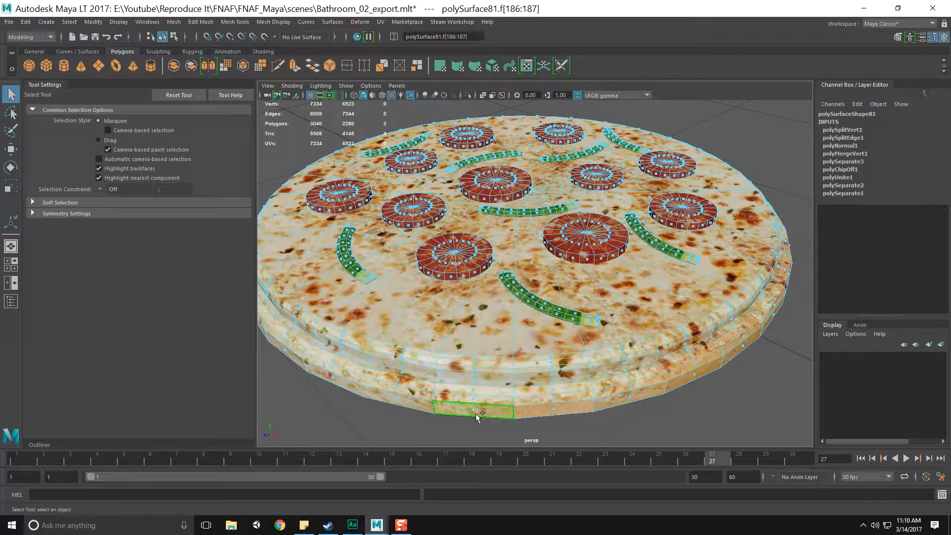
{"action": "left_click", "coordinate": [482, 409]}
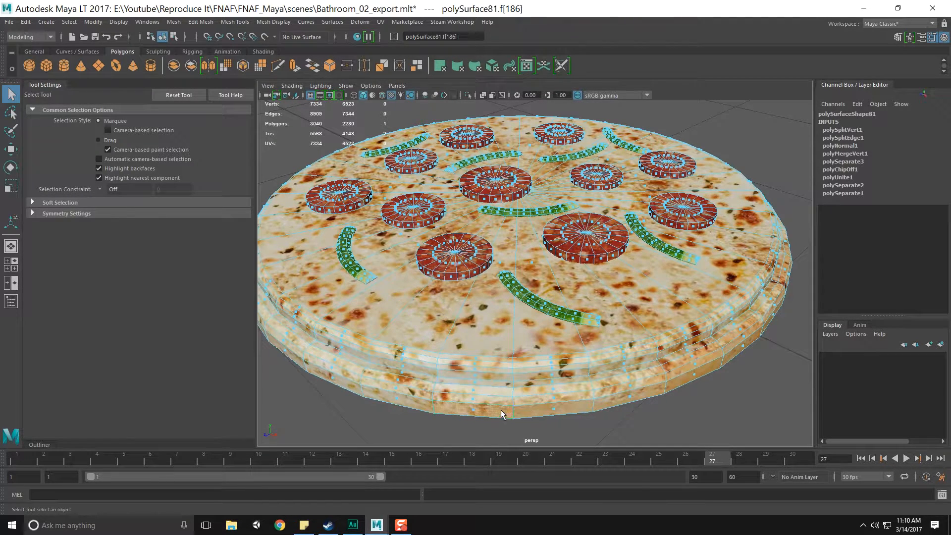
{"action": "left_click", "coordinate": [536, 411]}
{"action": "left_click", "coordinate": [550, 410]}
{"action": "left_click", "coordinate": [501, 410]}
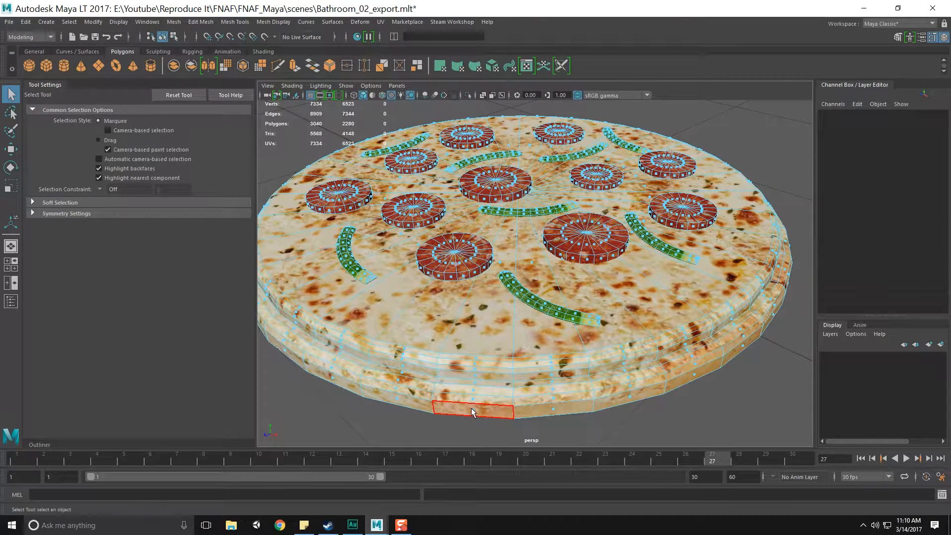
Select all vertices of the whole pizza and apply mesh Cleanup for lamina faces, nonmanifold geometry, and zero-length edges
{"action": "scroll", "coordinate": [486, 389], "scroll_direction": "down", "scroll_amount": 5}
{"action": "key", "text": "F8"}
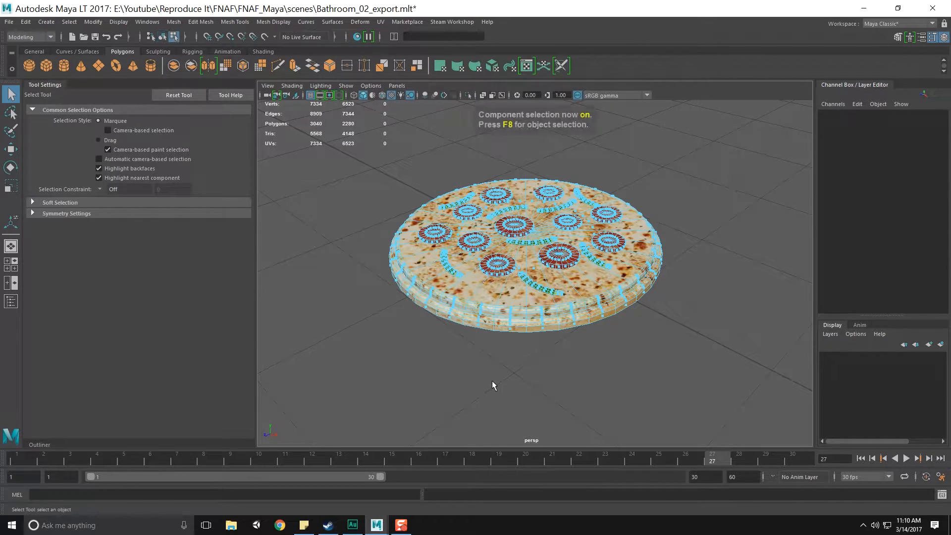
{"action": "right_click_drag", "start_coordinate": [511, 257], "coordinate": [434, 248]}
{"action": "left_click_drag", "start_coordinate": [313, 128], "coordinate": [750, 364]}
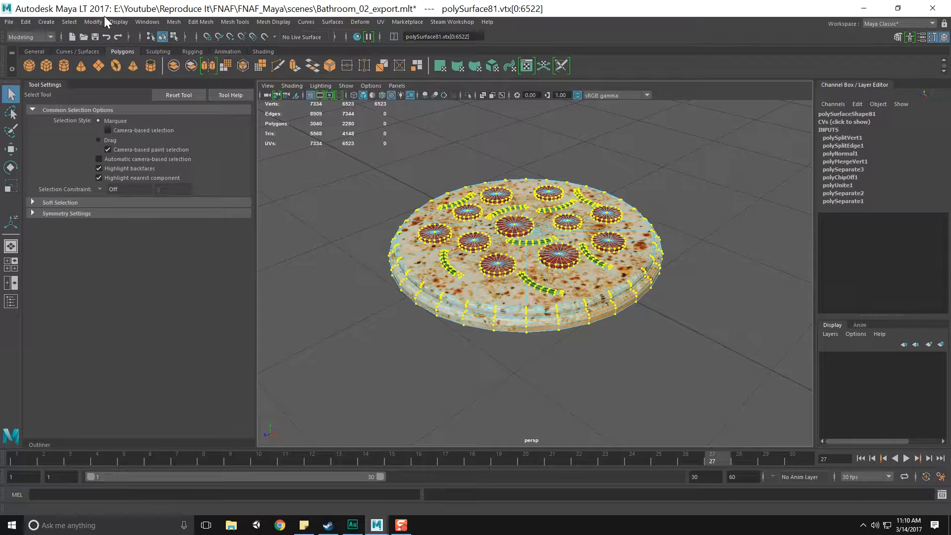
{"action": "left_click", "coordinate": [148, 22]}
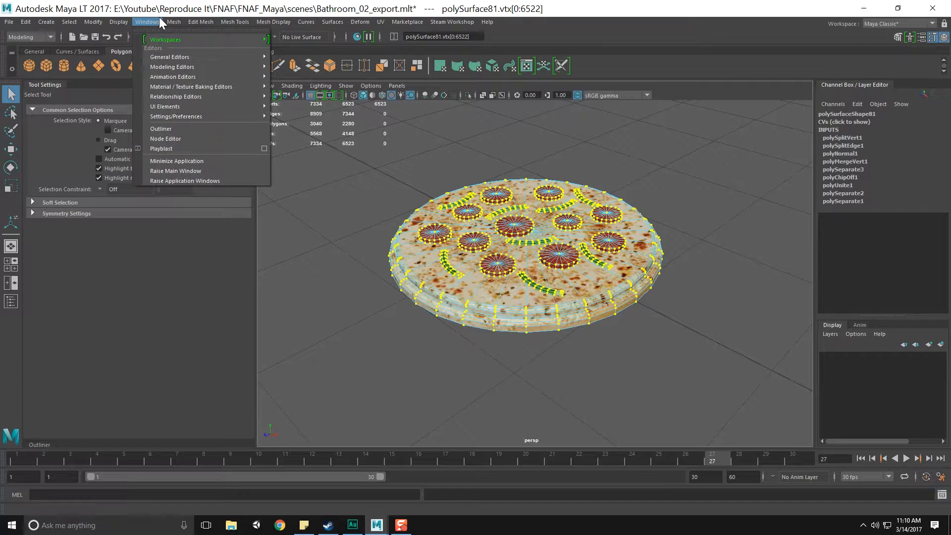
{"action": "mouse_move", "coordinate": [173, 21]}
{"action": "left_click", "coordinate": [211, 218]}
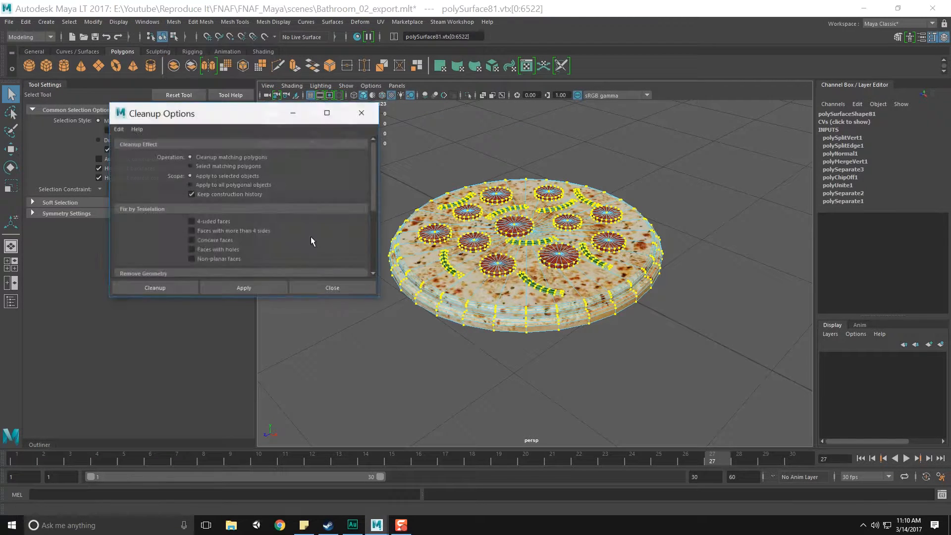
{"action": "scroll", "coordinate": [275, 215], "scroll_direction": "down", "scroll_amount": 3}
{"action": "scroll", "coordinate": [245, 208], "scroll_direction": "up", "scroll_amount": 1}
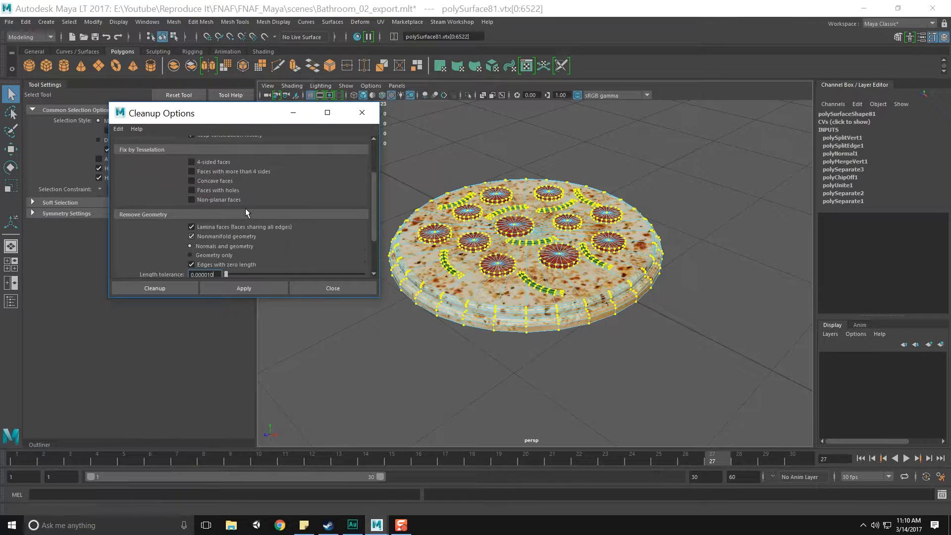
{"action": "scroll", "coordinate": [242, 210], "scroll_direction": "down", "scroll_amount": 1}
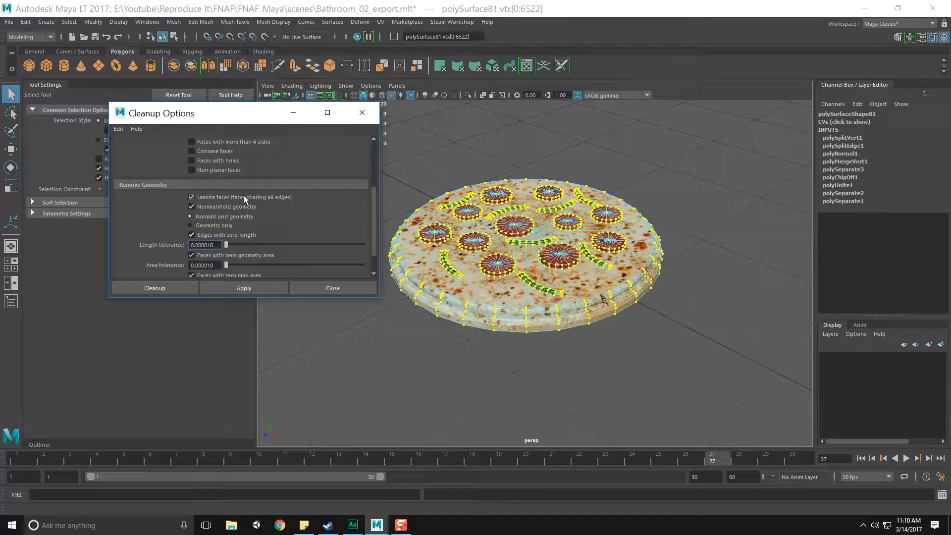
{"action": "left_click", "coordinate": [211, 284]}
{"action": "middle_click_drag", "start_coordinate": [418, 258], "coordinate": [451, 267], "text": "alt"}
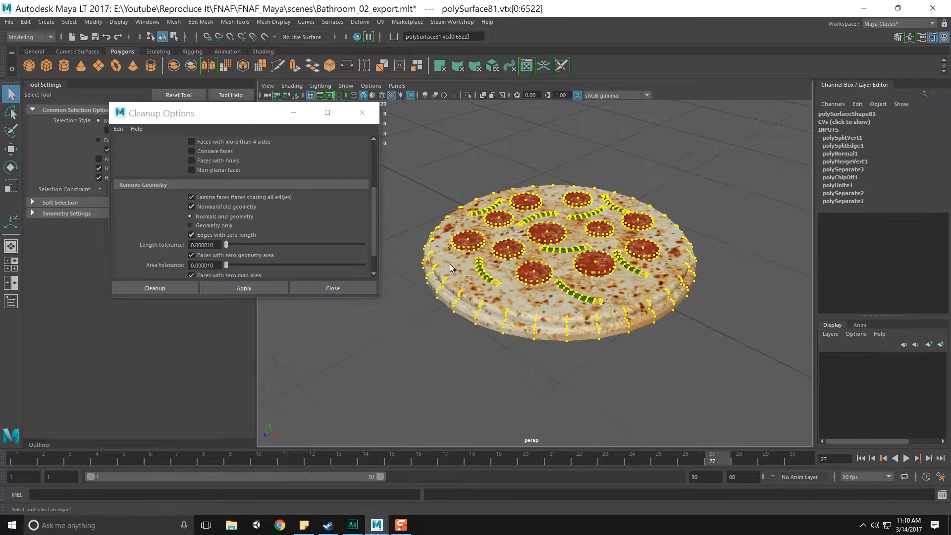
Merge the whole pizza's selected vertices with a distance threshold of 0.001
{"action": "key", "text": "F8"}
{"action": "key", "text": "F8"}
{"action": "right_click_drag", "start_coordinate": [563, 253], "coordinate": [564, 280]}
{"action": "right_click_drag", "start_coordinate": [494, 256], "coordinate": [466, 255]}
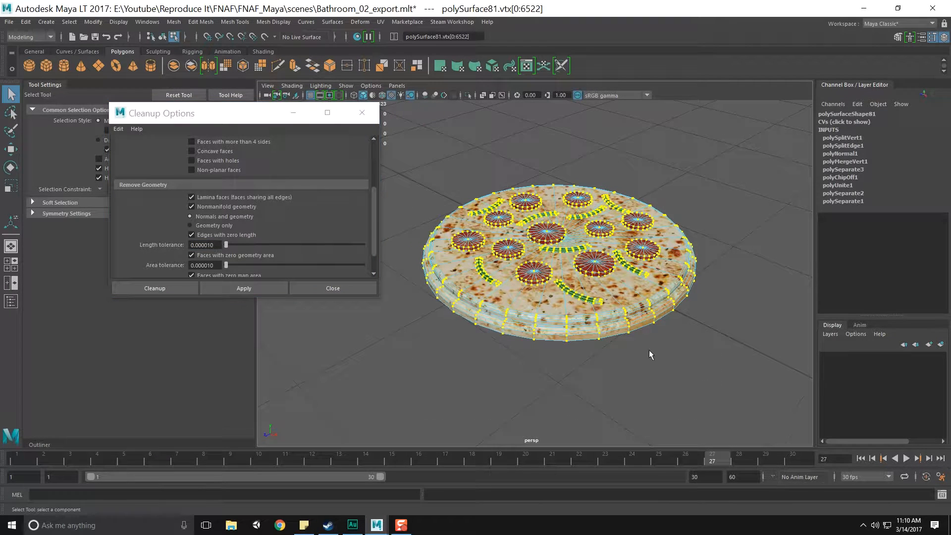
{"action": "left_click", "coordinate": [168, 22]}
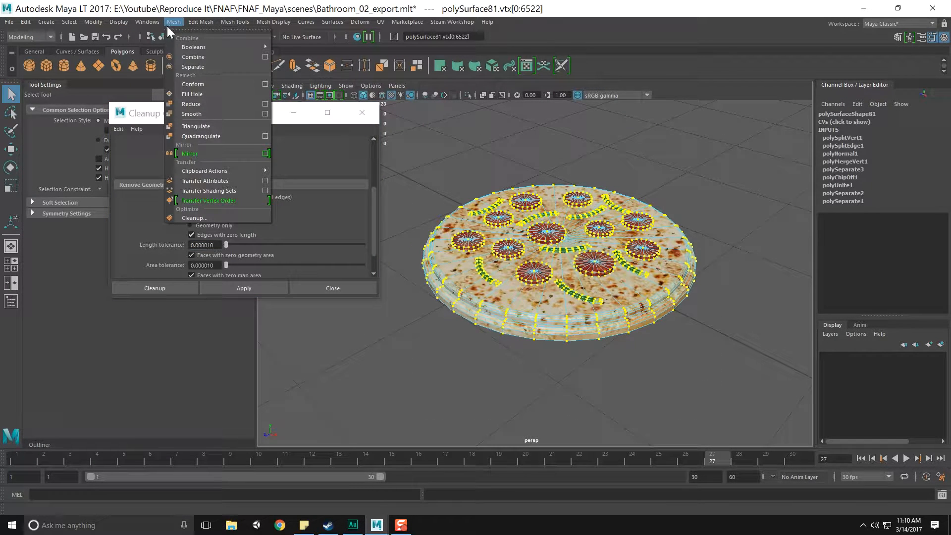
{"action": "mouse_move", "coordinate": [203, 23]}
{"action": "left_click", "coordinate": [231, 9]}
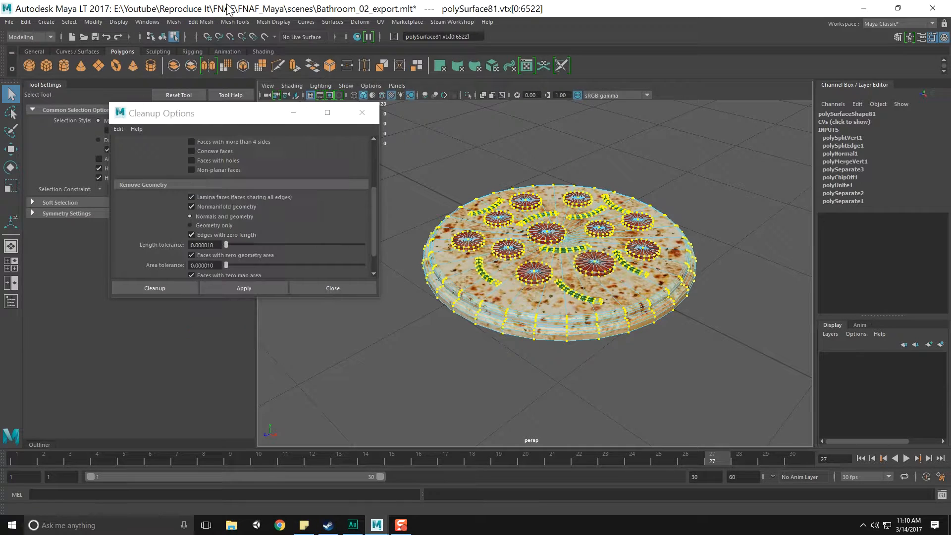
{"action": "right_click_drag", "start_coordinate": [556, 253], "coordinate": [561, 226], "text": "shift"}
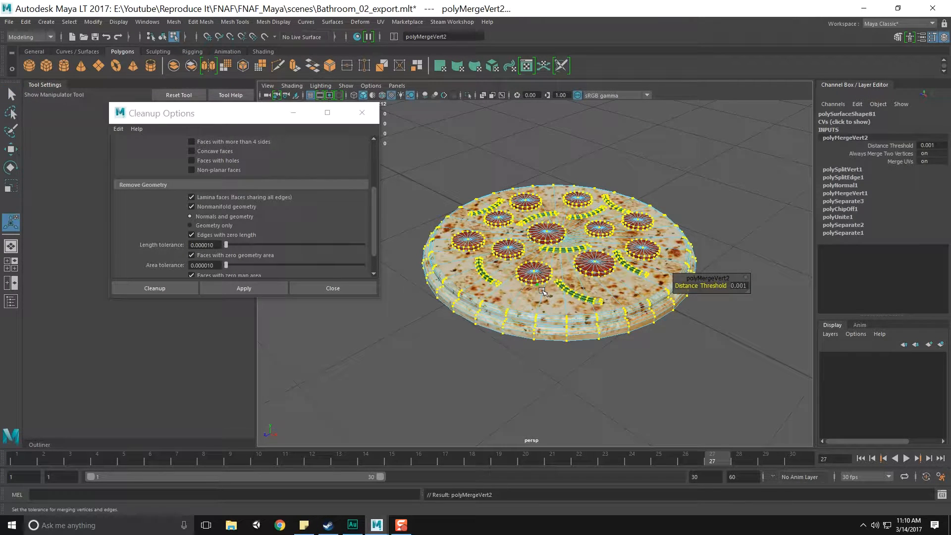
Apply mesh Cleanup to the whole pizza selected as an object, keeping the same geometry removal options
{"action": "key", "text": "F8"}
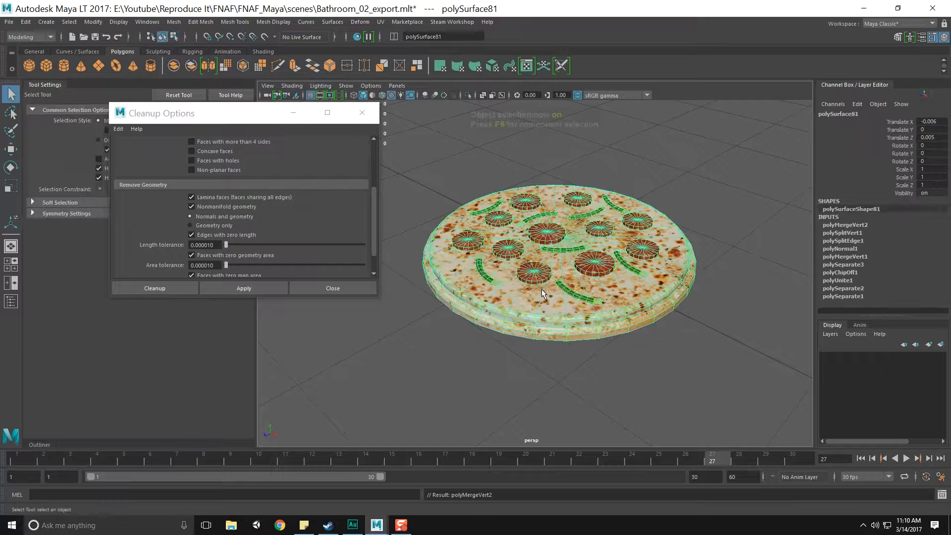
{"action": "key", "text": "F8"}
{"action": "key", "text": "F8"}
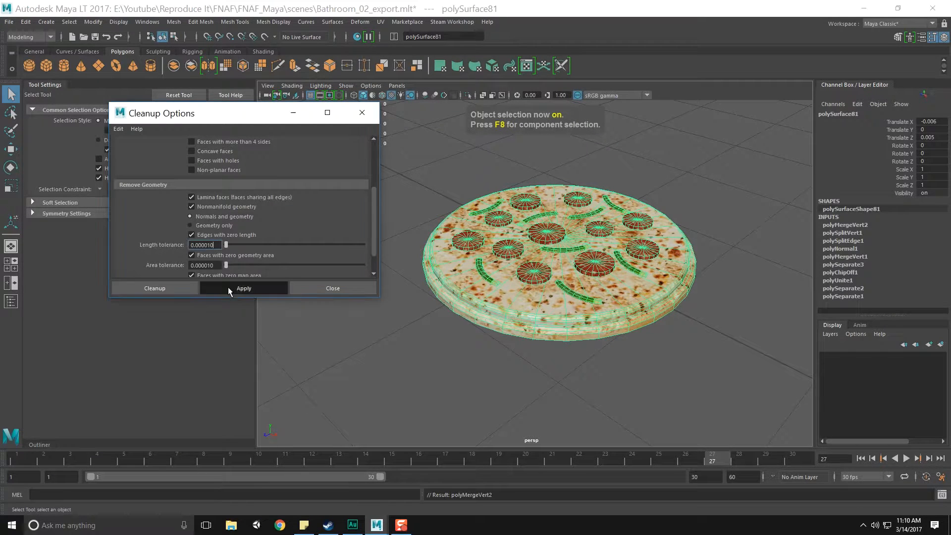
{"action": "left_click", "coordinate": [229, 287]}
Try repeatedly deleting the wedge-shaped face on the pizza's top, beside the lower pepperoni, to expose stacked duplicate faces
{"action": "right_click_drag", "start_coordinate": [511, 251], "coordinate": [506, 279]}
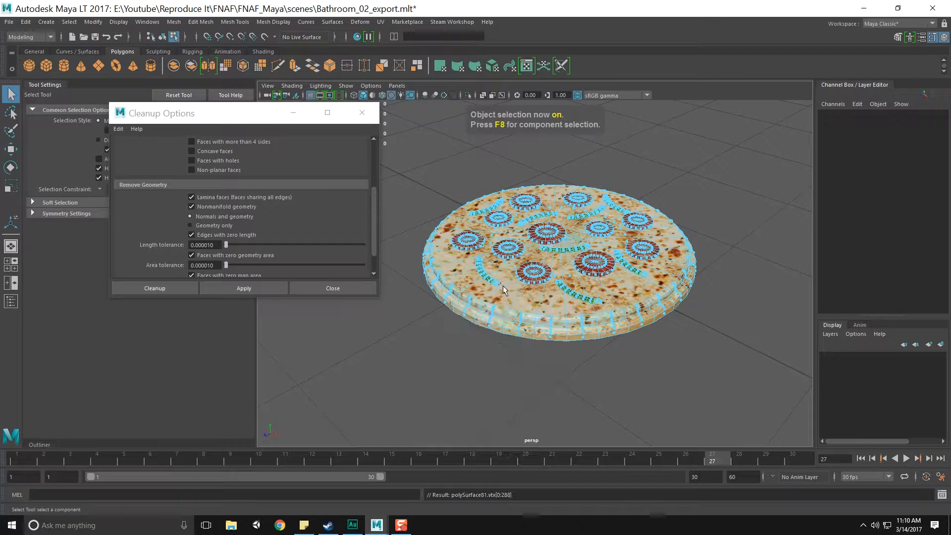
{"action": "left_click", "coordinate": [512, 269]}
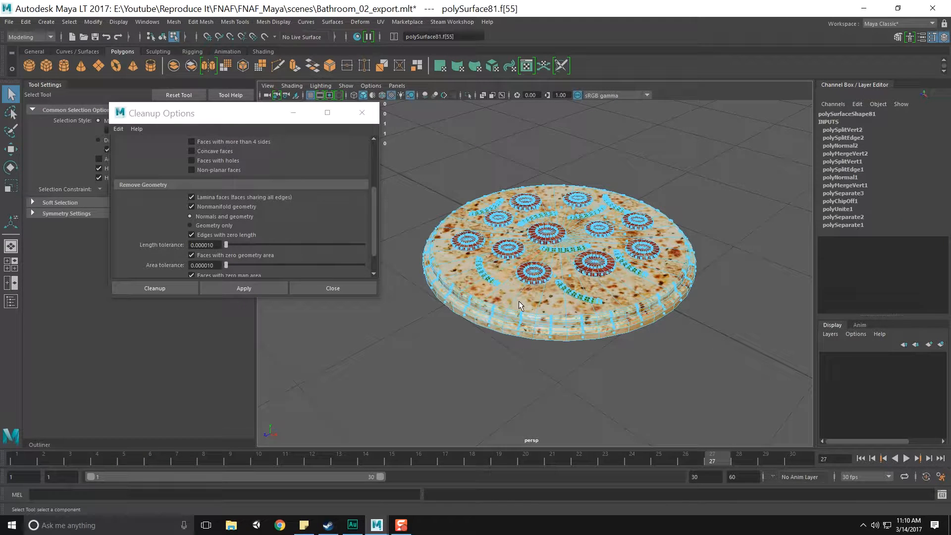
{"action": "key", "text": "Delete"}
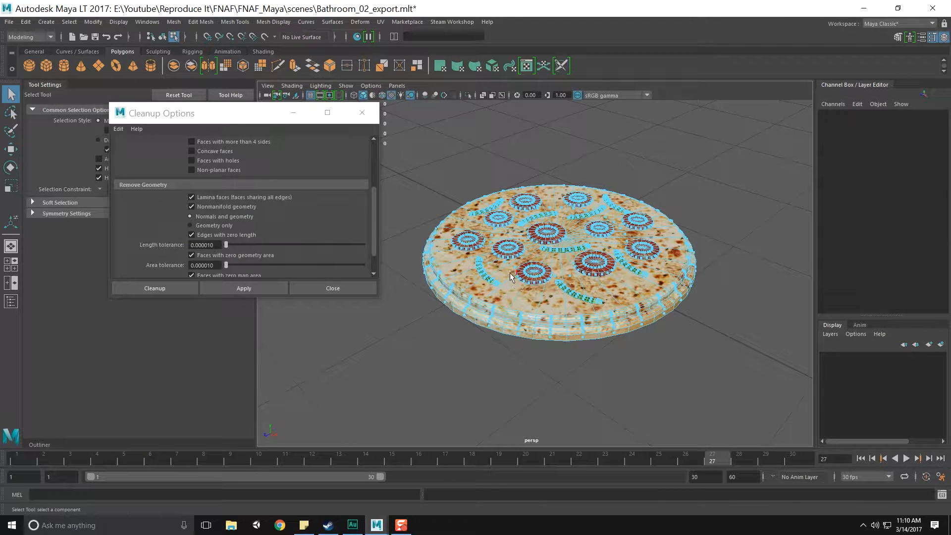
{"action": "left_click", "coordinate": [511, 274]}
{"action": "key", "text": "Delete"}
{"action": "left_click", "coordinate": [511, 277]}
{"action": "key", "text": "Delete"}
{"action": "left_click", "coordinate": [513, 272]}
{"action": "key", "text": "Delete"}
{"action": "left_click", "coordinate": [515, 269]}
{"action": "key", "text": "Delete"}
{"action": "scroll", "coordinate": [511, 275], "scroll_direction": "up", "scroll_amount": 6}
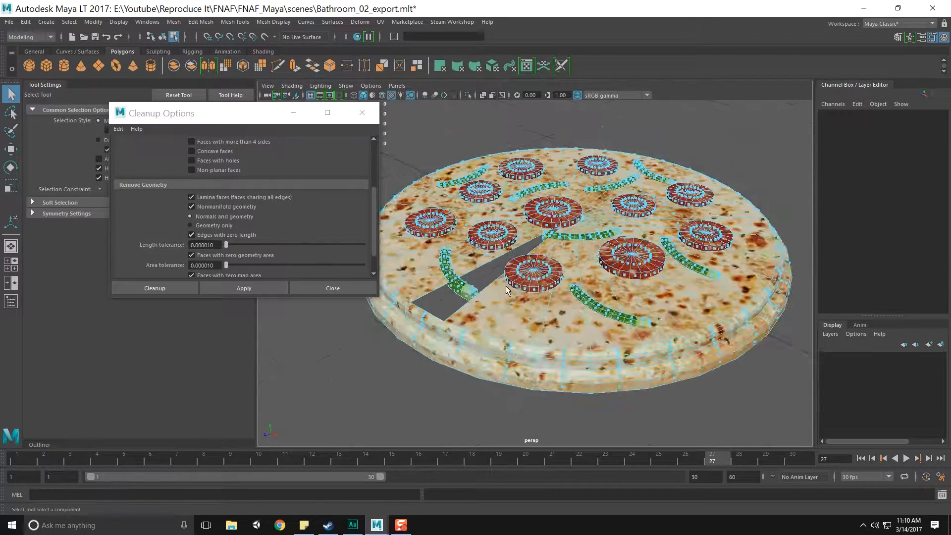
{"action": "scroll", "coordinate": [506, 287], "scroll_direction": "down", "scroll_amount": 3}
Undo the wedge face deletions on the whole pizza's top
{"action": "key", "text": "ctrl+z"}
{"action": "key", "text": "ctrl+z"}
{"action": "key", "text": "ctrl+z"}
{"action": "key", "text": "ctrl+z"}
{"action": "key", "text": "ctrl+z"}
{"action": "key", "text": "ctrl+z"}
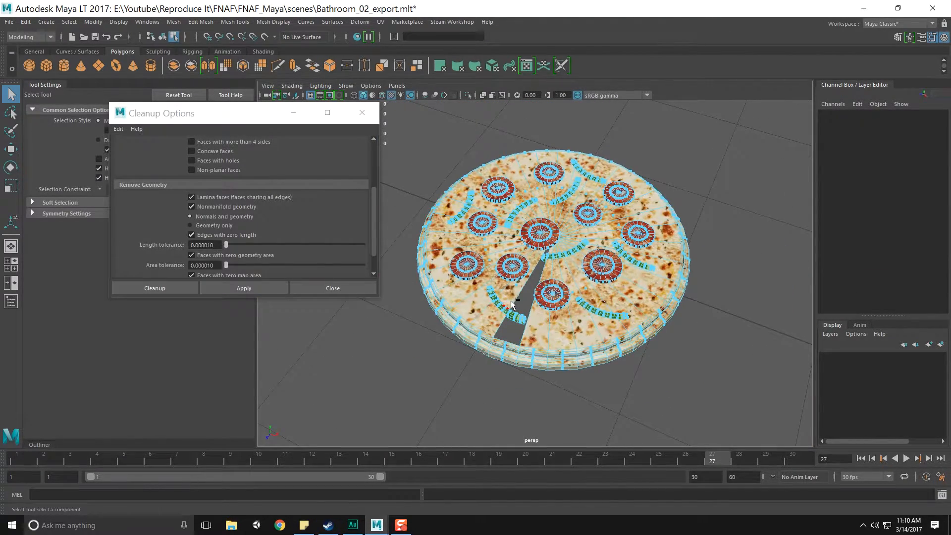
{"action": "key", "text": "ctrl+z"}
Check individual wedge faces on the whole pizza's top and the editing commands available for them
{"action": "left_click", "coordinate": [523, 297]}
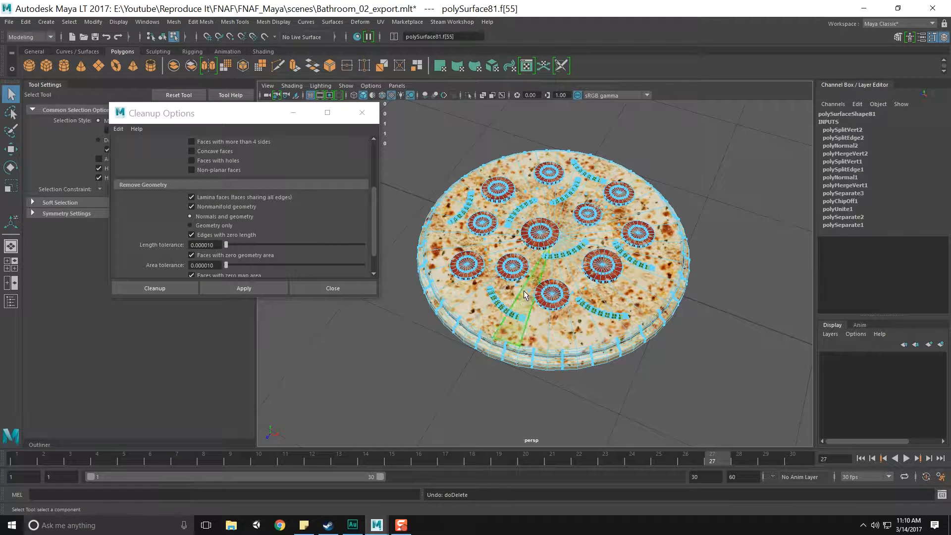
{"action": "left_click", "coordinate": [528, 292]}
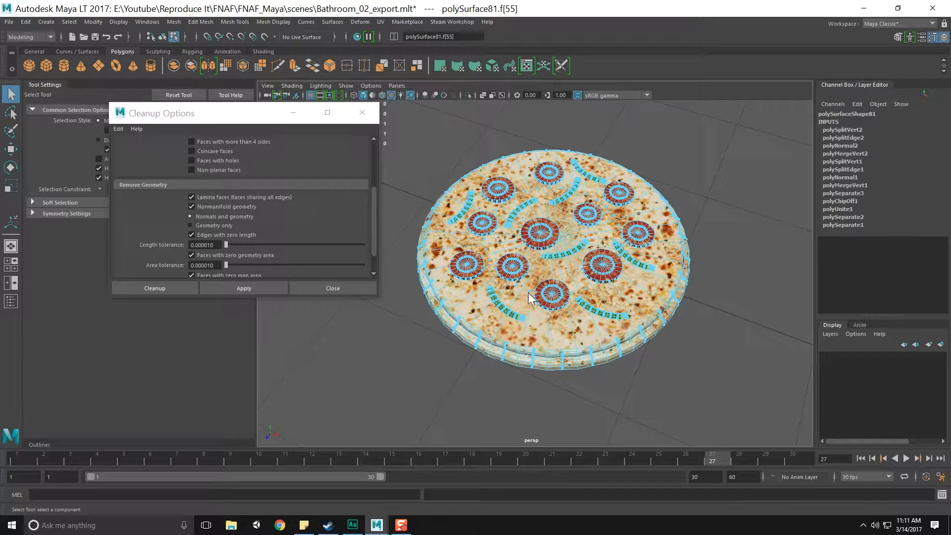
{"action": "right_click", "coordinate": [529, 292], "text": "shift"}
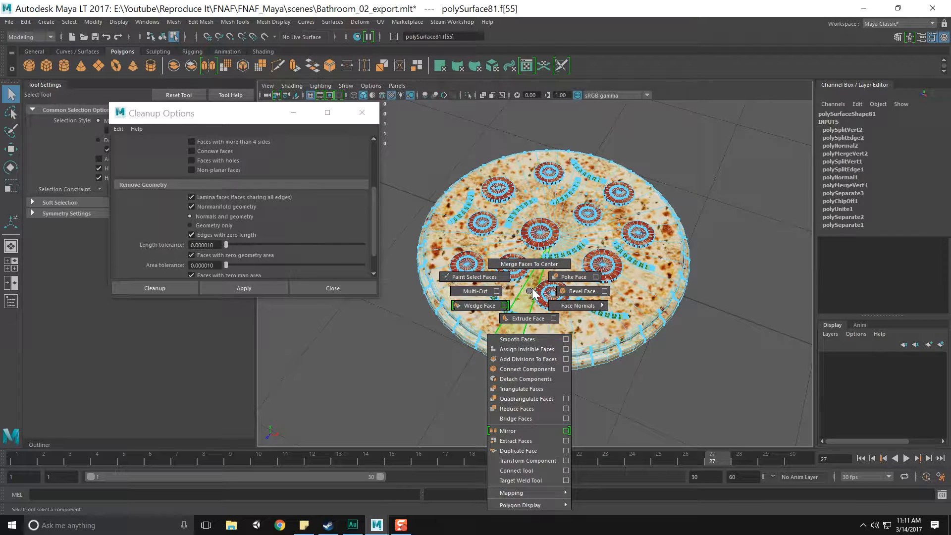
{"action": "left_click", "coordinate": [541, 318]}
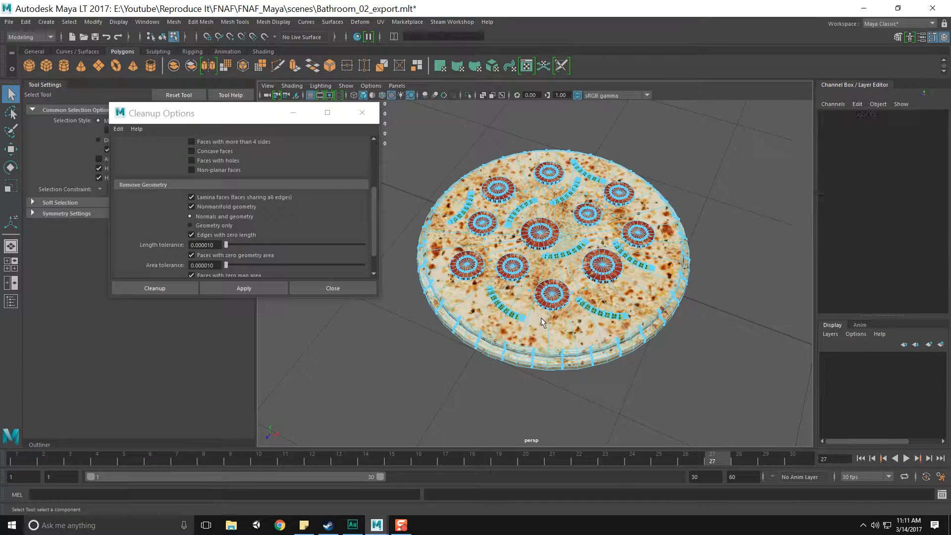
{"action": "left_click", "coordinate": [586, 294]}
{"action": "right_click", "coordinate": [586, 292], "text": "shift"}
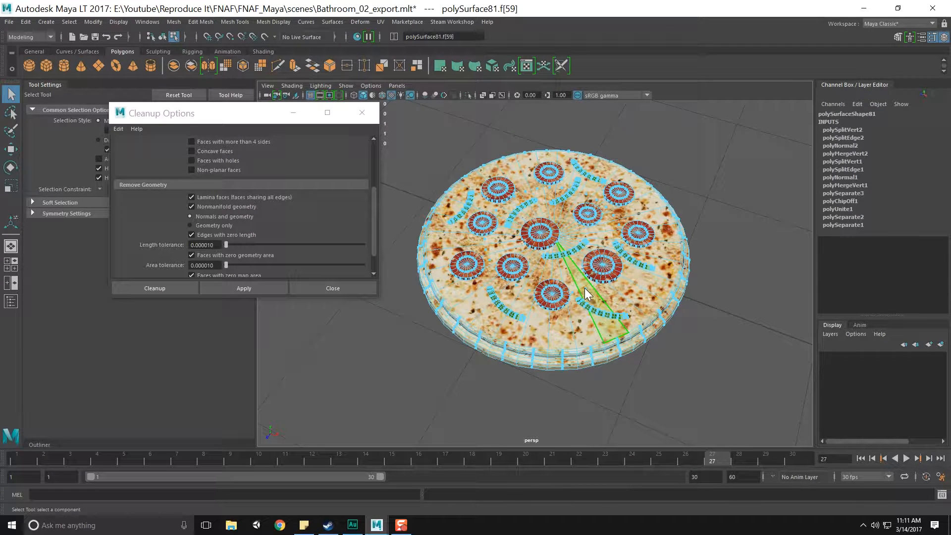
{"action": "right_click_drag", "start_coordinate": [586, 292], "coordinate": [632, 250], "text": "ctrl"}
{"action": "right_click_drag", "start_coordinate": [587, 285], "coordinate": [669, 258], "text": "ctrl"}
{"action": "right_click_drag", "start_coordinate": [597, 293], "coordinate": [687, 267], "text": "ctrl"}
Create a polygon cylinder, flatten it to a Y scale of 0.047, and move it to X -2.714, Z 1.962
{"action": "left_click_drag", "start_coordinate": [664, 278], "coordinate": [649, 304], "text": "alt"}
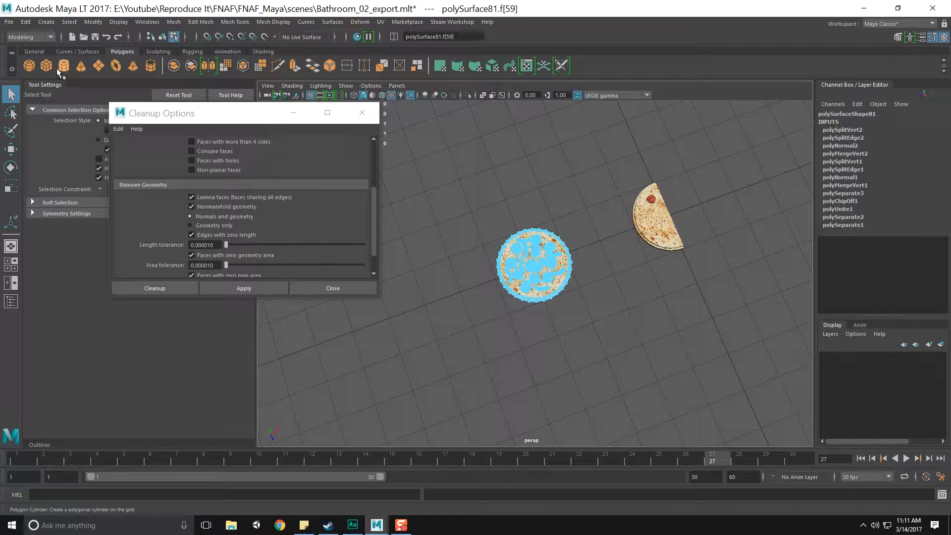
{"action": "scroll", "coordinate": [558, 275], "scroll_direction": "down", "scroll_amount": 5}
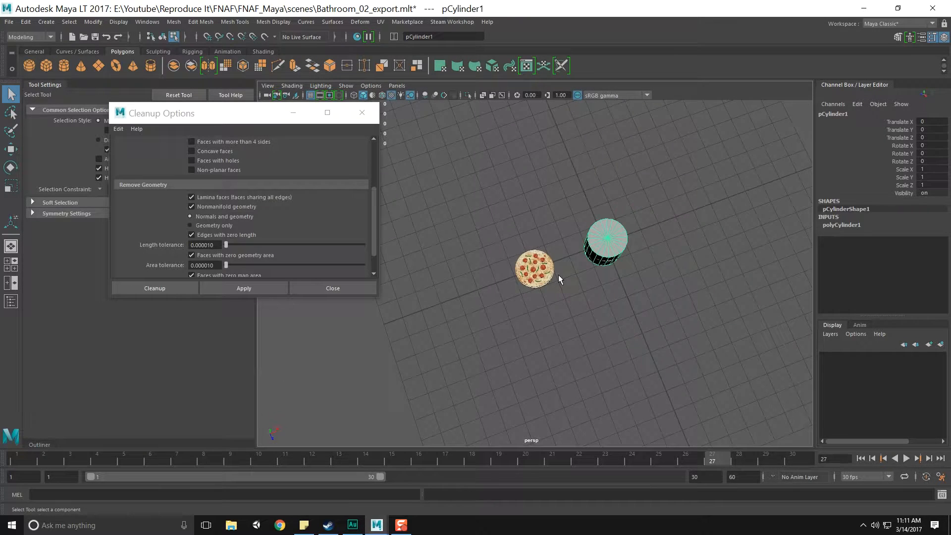
{"action": "left_click_drag", "start_coordinate": [557, 275], "coordinate": [549, 242], "text": "alt"}
{"action": "scroll", "coordinate": [549, 244], "scroll_direction": "up", "scroll_amount": 6}
{"action": "key", "text": "e"}
{"action": "key", "text": "r"}
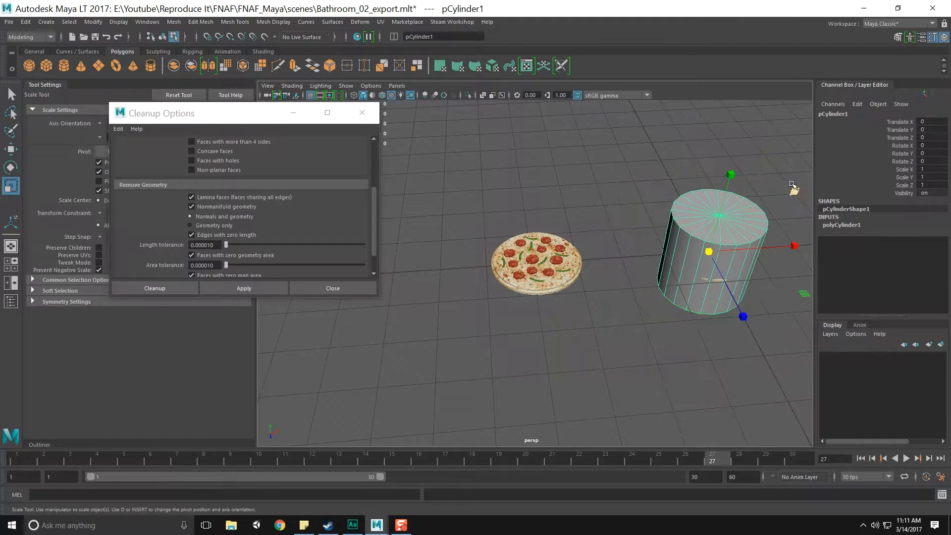
{"action": "left_click_drag", "start_coordinate": [734, 176], "coordinate": [616, 344]}
{"action": "key", "text": "w"}
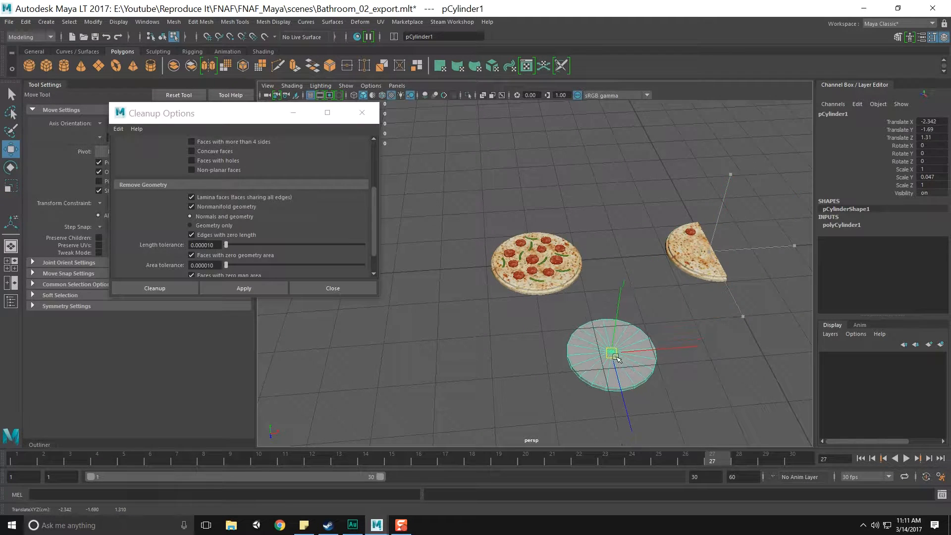
{"action": "key", "text": "ctrl+z"}
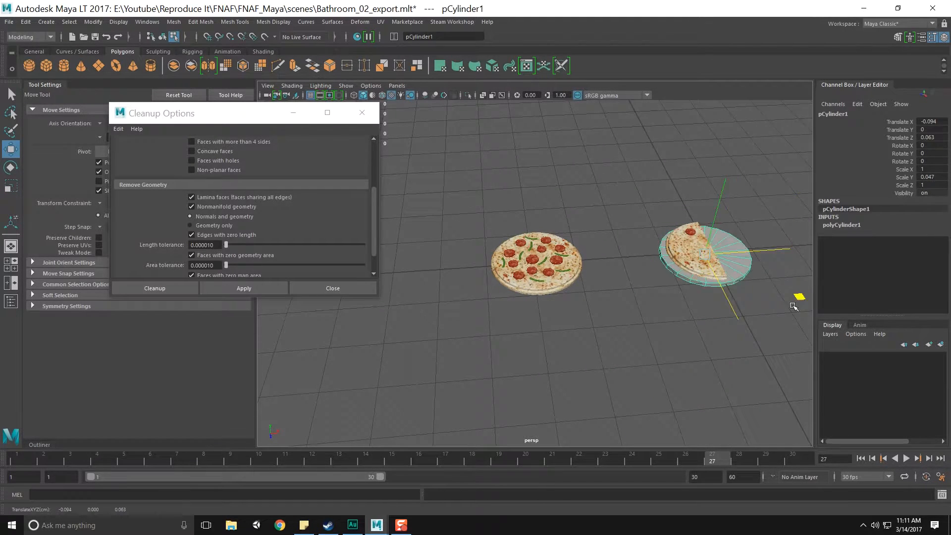
{"action": "left_click_drag", "start_coordinate": [804, 296], "coordinate": [694, 375]}
Set the flat cylinder's axis subdivisions to 40
{"action": "left_click", "coordinate": [834, 227]}
{"action": "left_click", "coordinate": [935, 247]}
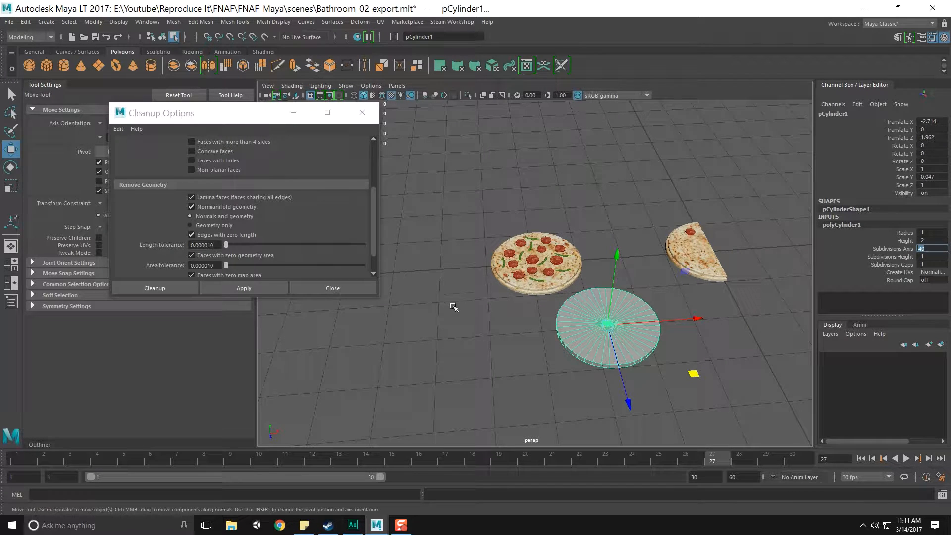
{"action": "scroll", "coordinate": [454, 307], "scroll_direction": "up", "scroll_amount": 8}
{"action": "scroll", "coordinate": [476, 258], "scroll_direction": "down", "scroll_amount": 3}
{"action": "scroll", "coordinate": [484, 263], "scroll_direction": "up", "scroll_amount": 3}
{"action": "scroll", "coordinate": [495, 277], "scroll_direction": "down", "scroll_amount": 4}
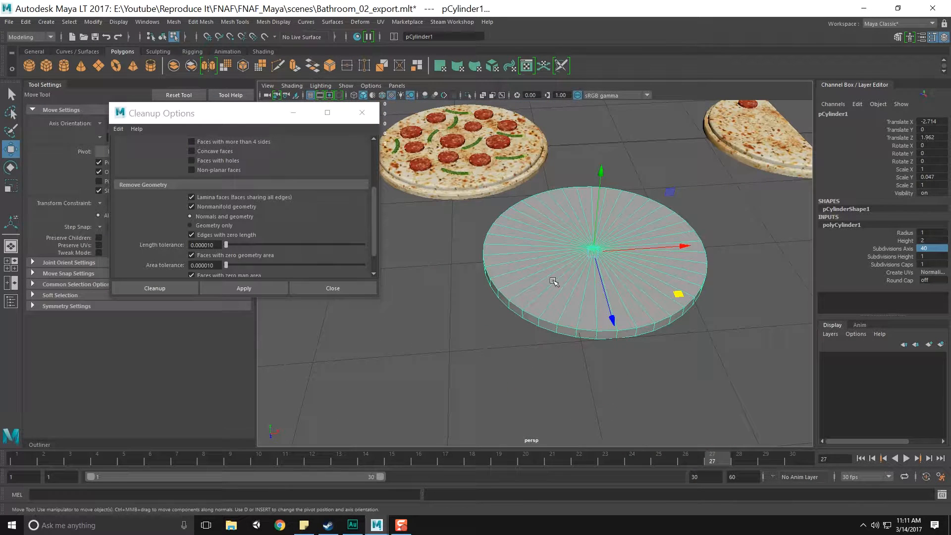
Add a subdivision ring to the cylinder's caps and scale the top edge ring outward close to the rim
{"action": "key", "text": "Tab"}
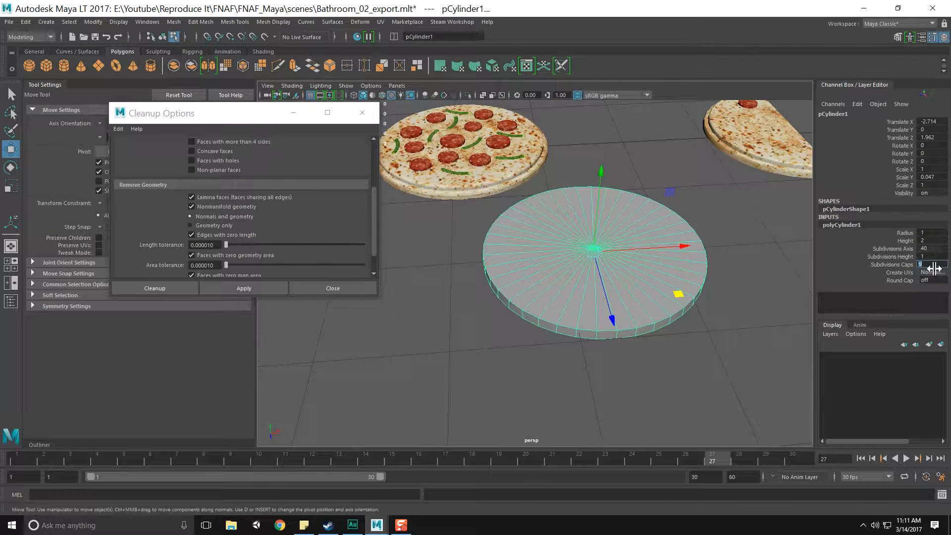
{"action": "right_click_drag", "start_coordinate": [524, 280], "coordinate": [538, 245]}
{"action": "double_click", "coordinate": [541, 263]}
{"action": "double_click", "coordinate": [539, 244]}
{"action": "key", "text": "e"}
{"action": "key", "text": "r"}
{"action": "left_click_drag", "start_coordinate": [593, 248], "coordinate": [658, 258]}
{"action": "key", "text": "q"}
{"action": "left_click", "coordinate": [646, 192]}
{"action": "key", "text": "F8"}
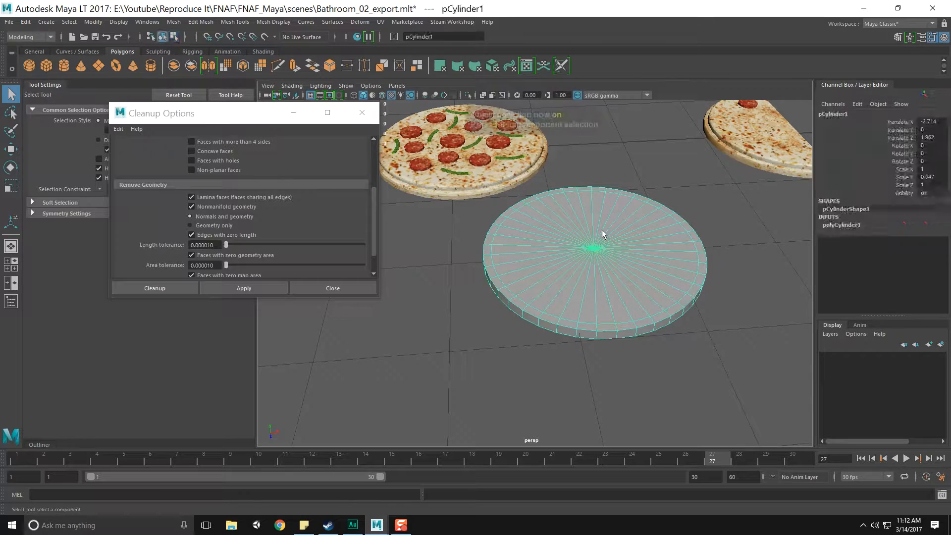
Select faces across the flat cylinder's cap and try extruding them
{"action": "mouse_move", "coordinate": [532, 252]}
{"action": "right_mouse_down"}
{"action": "mouse_move", "coordinate": [533, 271]}
{"action": "mouse_move", "coordinate": [504, 248]}
{"action": "mouse_move", "coordinate": [492, 257]}
{"action": "mouse_move", "coordinate": [495, 219]}
{"action": "mouse_move", "coordinate": [530, 208]}
{"action": "mouse_move", "coordinate": [521, 249]}
{"action": "mouse_move", "coordinate": [552, 250]}
{"action": "mouse_move", "coordinate": [531, 269]}
{"action": "mouse_move", "coordinate": [518, 248]}
{"action": "mouse_move", "coordinate": [521, 281]}
{"action": "mouse_move", "coordinate": [522, 258]}
{"action": "mouse_move", "coordinate": [536, 266]}
{"action": "right_mouse_up"}
{"action": "left_click", "coordinate": [493, 257]}
{"action": "left_click_drag", "start_coordinate": [581, 230], "coordinate": [555, 307], "text": "alt"}
{"action": "left_click_drag", "start_coordinate": [626, 397], "coordinate": [563, 329]}
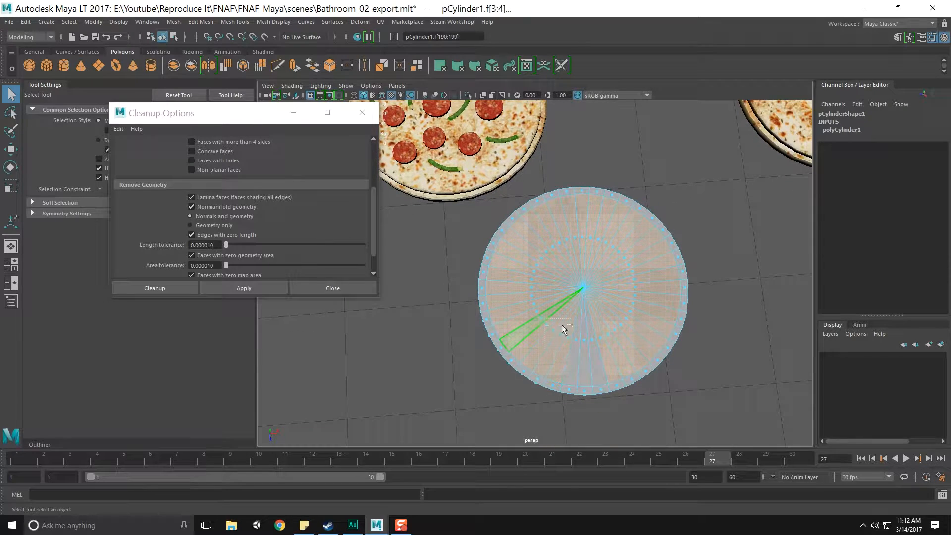
{"action": "left_click_drag", "start_coordinate": [616, 344], "coordinate": [575, 316], "text": "alt"}
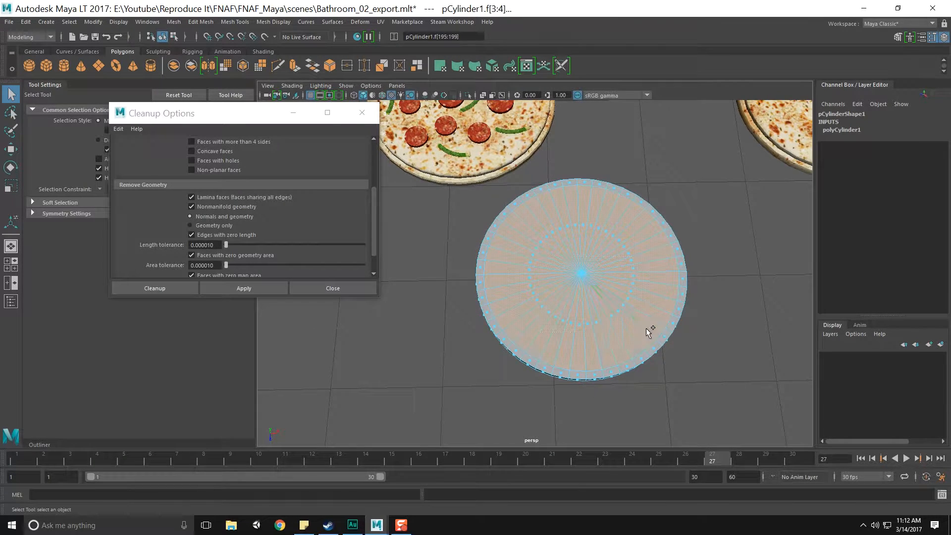
{"action": "scroll", "coordinate": [622, 314], "scroll_direction": "up", "scroll_amount": 5}
{"action": "scroll", "coordinate": [610, 319], "scroll_direction": "down", "scroll_amount": 3}
{"action": "left_click_drag", "start_coordinate": [582, 327], "coordinate": [664, 237], "text": "alt"}
{"action": "key", "text": "ctrl+e"}
Undo the cap extrusion and the preceding cylinder selections, and switch to the four-view layout
{"action": "key", "text": "ctrl+z"}
{"action": "left_click_drag", "start_coordinate": [608, 225], "coordinate": [559, 201], "text": "alt"}
{"action": "key", "text": "ctrl+z"}
{"action": "key", "text": "ctrl+z"}
{"action": "key", "text": "ctrl+z"}
{"action": "key", "text": "ctrl+z"}
{"action": "key", "text": "space"}
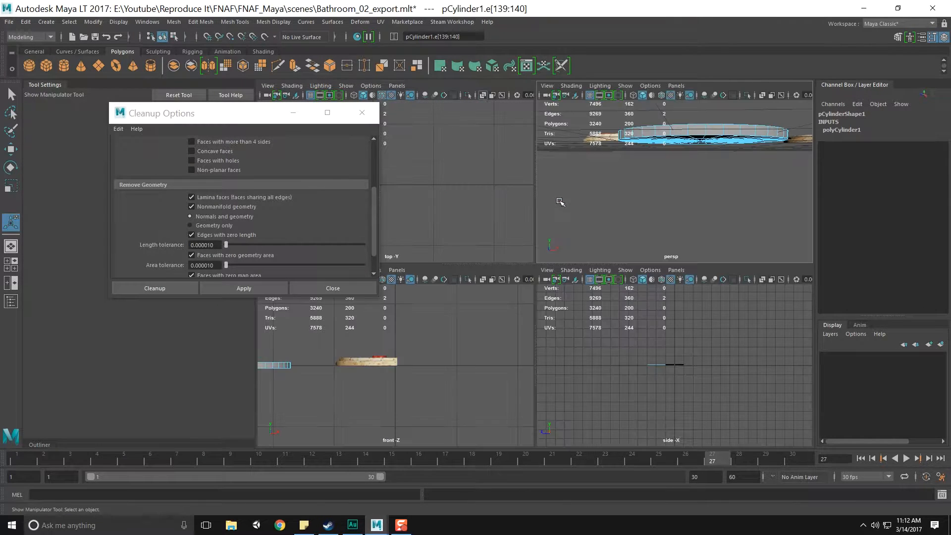
Delete the flat cylinder's bottom cap faces, selecting them from the front view
{"action": "key", "text": "space"}
{"action": "key", "text": "space"}
{"action": "key", "text": "space"}
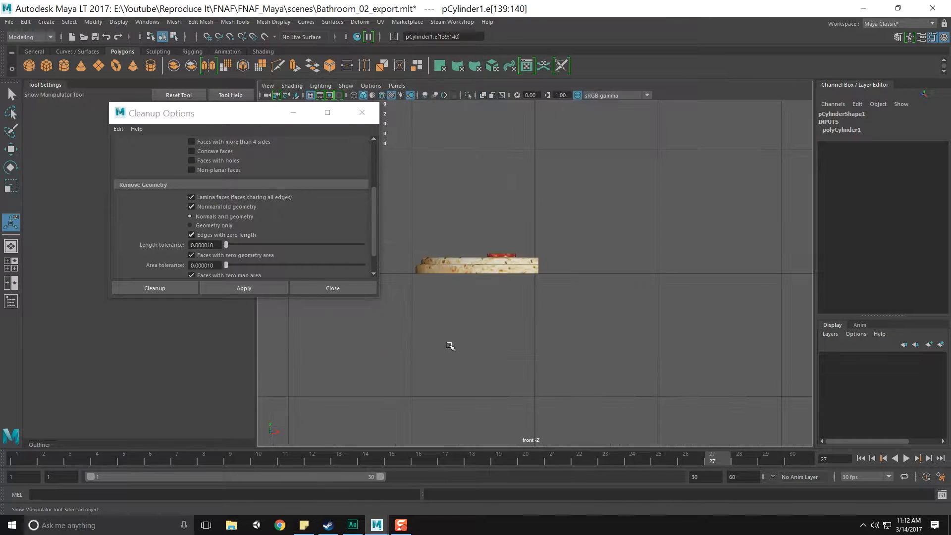
{"action": "left_click", "coordinate": [483, 266]}
{"action": "middle_click_drag", "start_coordinate": [484, 274], "coordinate": [243, 288], "text": "alt"}
{"action": "middle_click_drag", "start_coordinate": [421, 293], "coordinate": [734, 283], "text": "alt"}
{"action": "left_click", "coordinate": [333, 289]}
{"action": "middle_click_drag", "start_coordinate": [381, 303], "coordinate": [733, 310], "text": "alt"}
{"action": "left_click", "coordinate": [583, 281]}
{"action": "right_click_drag", "start_coordinate": [561, 252], "coordinate": [561, 284]}
{"action": "left_click_drag", "start_coordinate": [561, 283], "coordinate": [510, 292], "text": "alt"}
{"action": "left_click_drag", "start_coordinate": [471, 321], "coordinate": [753, 289]}
{"action": "left_click", "coordinate": [751, 289]}
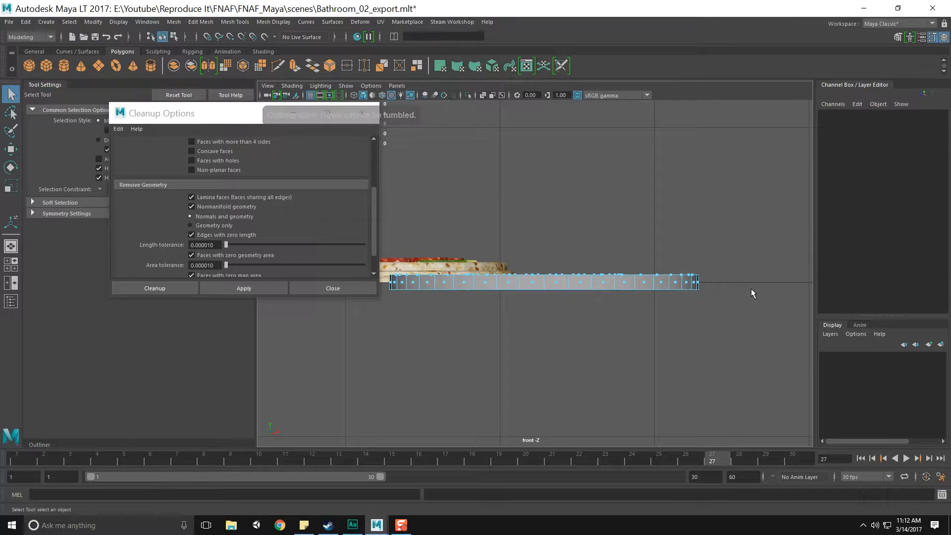
Extrude the flat cylinder's top cap faces inside the rim slightly upward to form a raised tier
{"action": "key", "text": "space"}
{"action": "key", "text": "space"}
{"action": "left_click_drag", "start_coordinate": [644, 222], "coordinate": [606, 222], "text": "alt"}
{"action": "right_click_drag", "start_coordinate": [606, 222], "coordinate": [606, 222]}
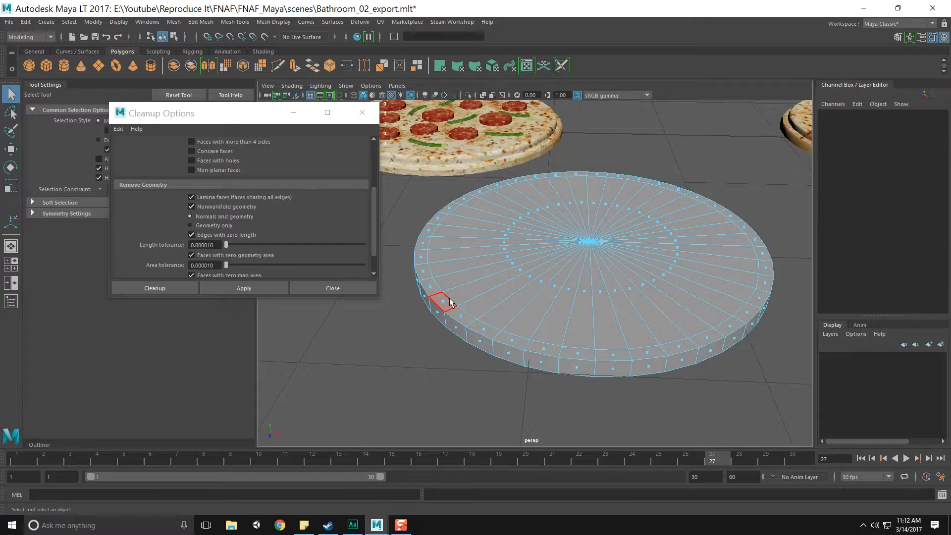
{"action": "double_click", "coordinate": [456, 314]}
{"action": "right_click", "coordinate": [463, 317], "text": "ctrl"}
{"action": "right_click_drag", "start_coordinate": [497, 299], "coordinate": [534, 288], "text": "ctrl"}
{"action": "right_click_drag", "start_coordinate": [528, 284], "coordinate": [469, 234], "text": "ctrl"}
{"action": "right_click_drag", "start_coordinate": [570, 267], "coordinate": [574, 289], "text": "shift"}
{"action": "left_click_drag", "start_coordinate": [678, 180], "coordinate": [681, 158]}
{"action": "key", "text": "q"}
{"action": "left_click", "coordinate": [619, 143]}
Bevel the top edge loop of the raised tier with 2 segments
{"action": "right_click_drag", "start_coordinate": [548, 255], "coordinate": [546, 228]}
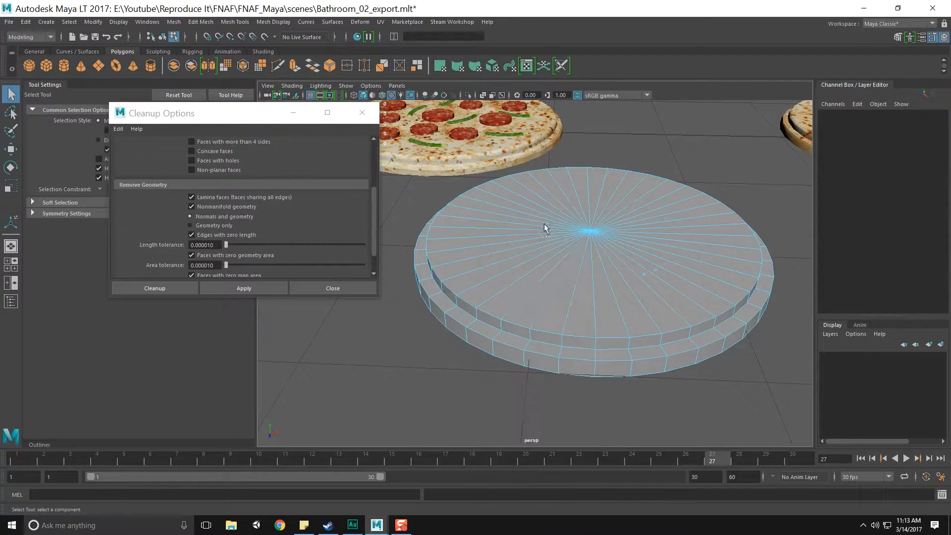
{"action": "double_click", "coordinate": [524, 323]}
{"action": "right_click_drag", "start_coordinate": [523, 323], "coordinate": [562, 320], "text": "shift"}
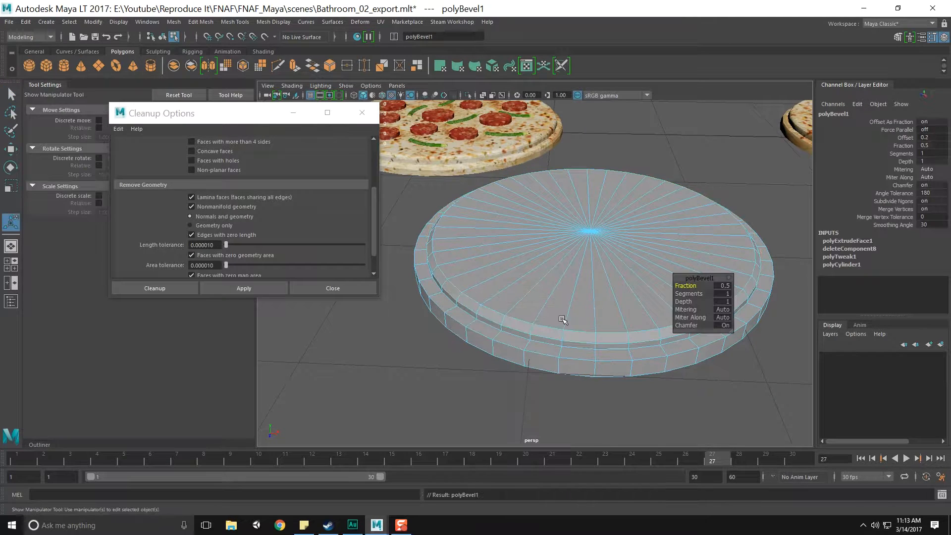
{"action": "left_click_drag", "start_coordinate": [695, 294], "coordinate": [702, 294]}
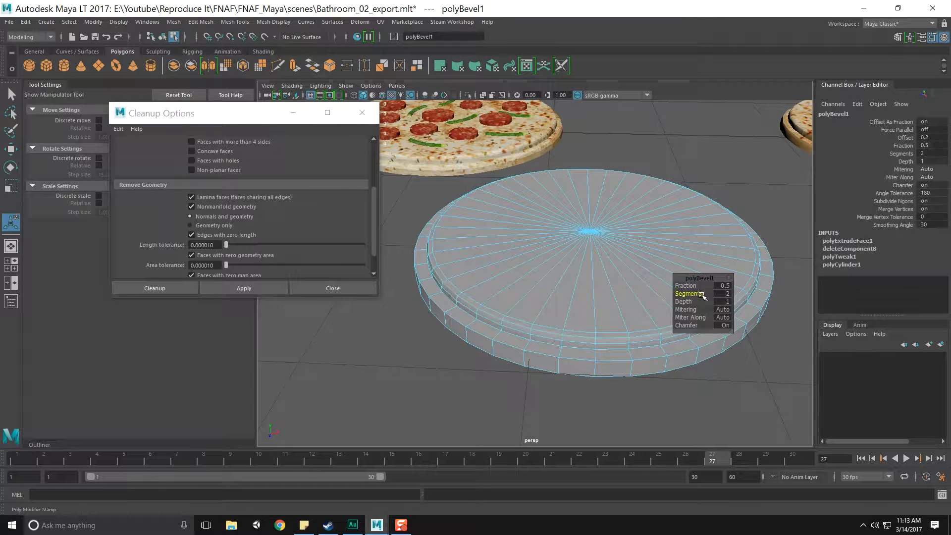
Bevel the outer rim's upper edge loop on the dough cylinder with 2 segments
{"action": "double_click", "coordinate": [541, 351]}
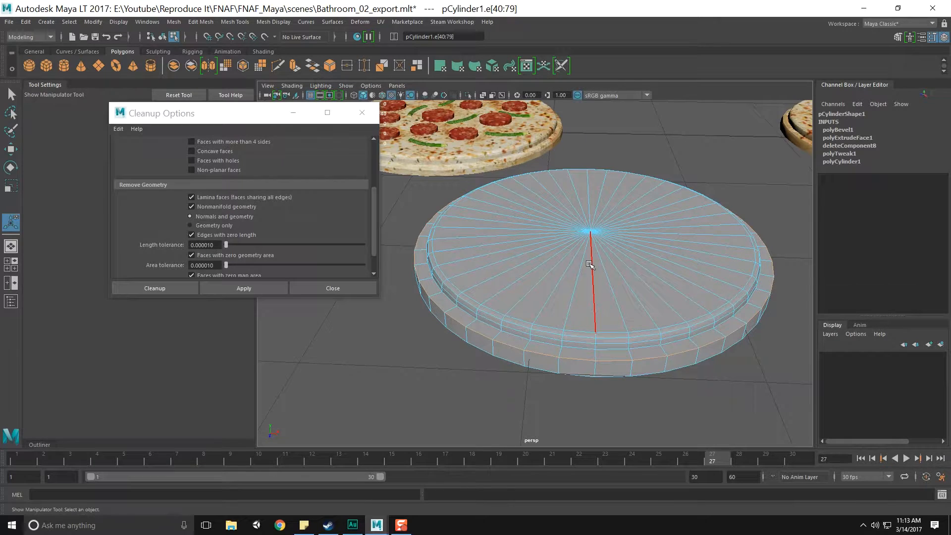
{"action": "key", "text": "g"}
{"action": "left_click", "coordinate": [691, 294]}
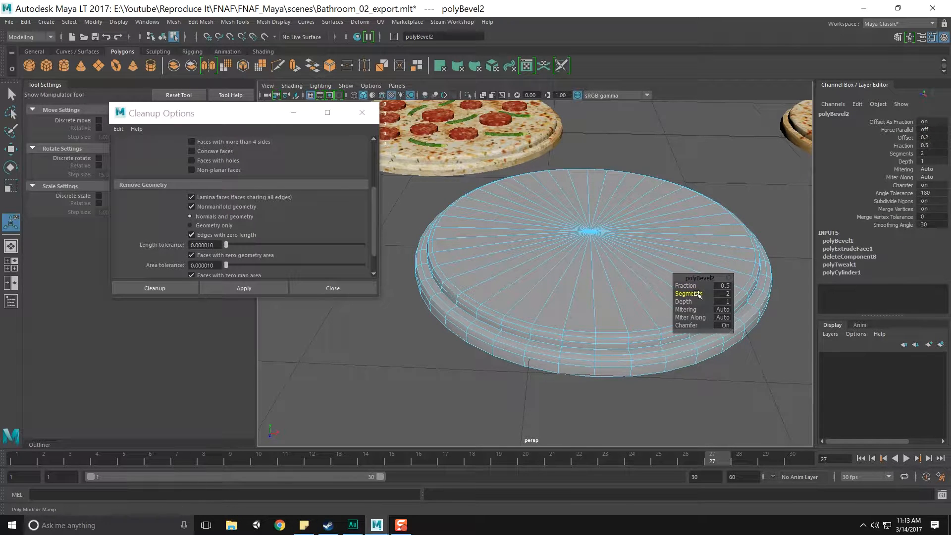
{"action": "key", "text": "q"}
{"action": "scroll", "coordinate": [560, 286], "scroll_direction": "down", "scroll_amount": 5}
{"action": "scroll", "coordinate": [559, 286], "scroll_direction": "up", "scroll_amount": 5}
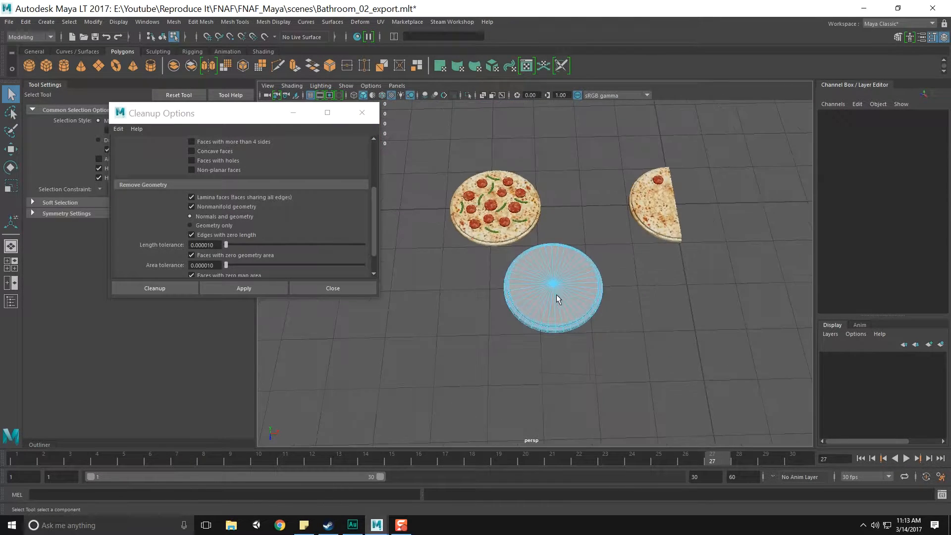
Return to object selection and separate the whole pizza mesh into individual pieces
{"action": "key", "text": "F8"}
{"action": "key", "text": "F8"}
{"action": "key", "text": "F8"}
{"action": "left_click", "coordinate": [607, 212]}
{"action": "scroll", "coordinate": [570, 278], "scroll_direction": "down", "scroll_amount": 3}
{"action": "left_click", "coordinate": [563, 288]}
{"action": "scroll", "coordinate": [515, 243], "scroll_direction": "up", "scroll_amount": 2}
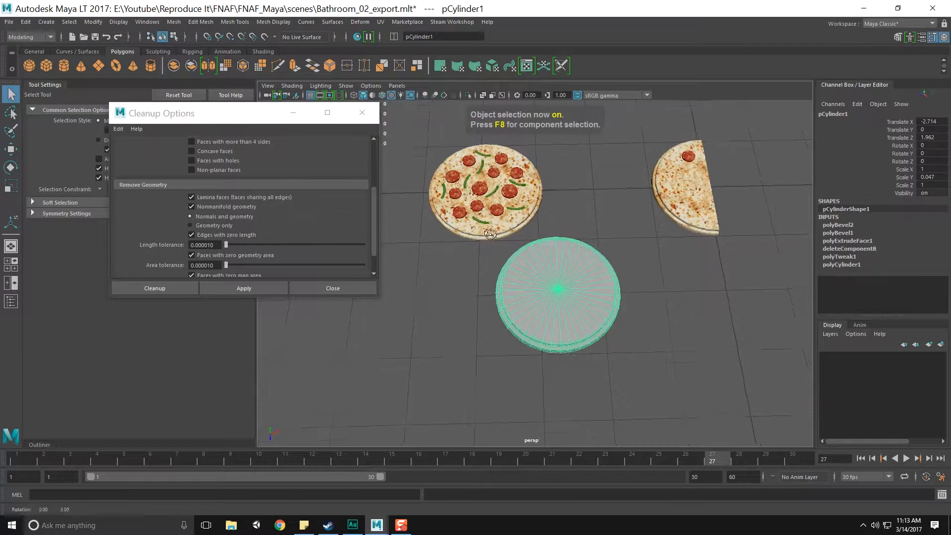
{"action": "left_click", "coordinate": [474, 195]}
{"action": "right_click", "coordinate": [481, 194]}
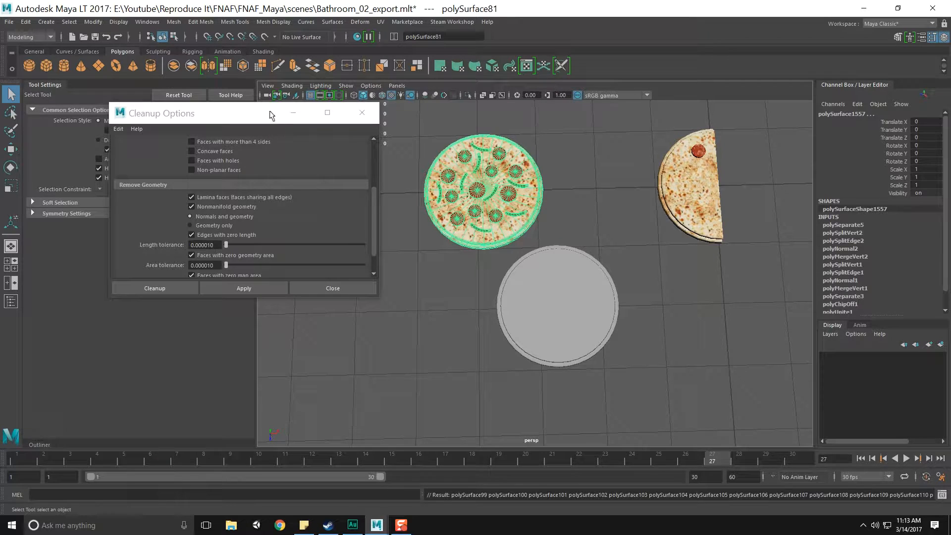
Select the pepperoni right of the whole pizza's center with the Move tool and bring up the pivot modification commands
{"action": "left_click", "coordinate": [506, 207]}
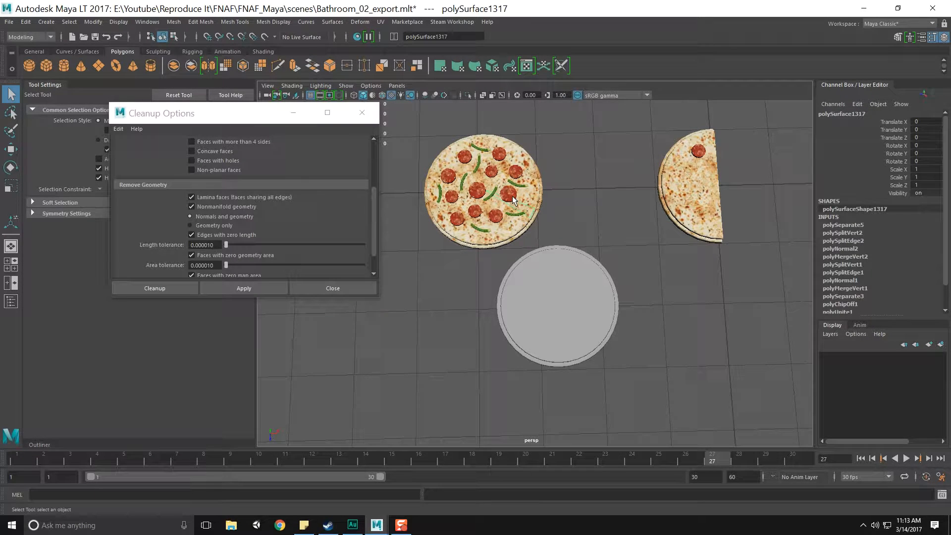
{"action": "key", "text": "w"}
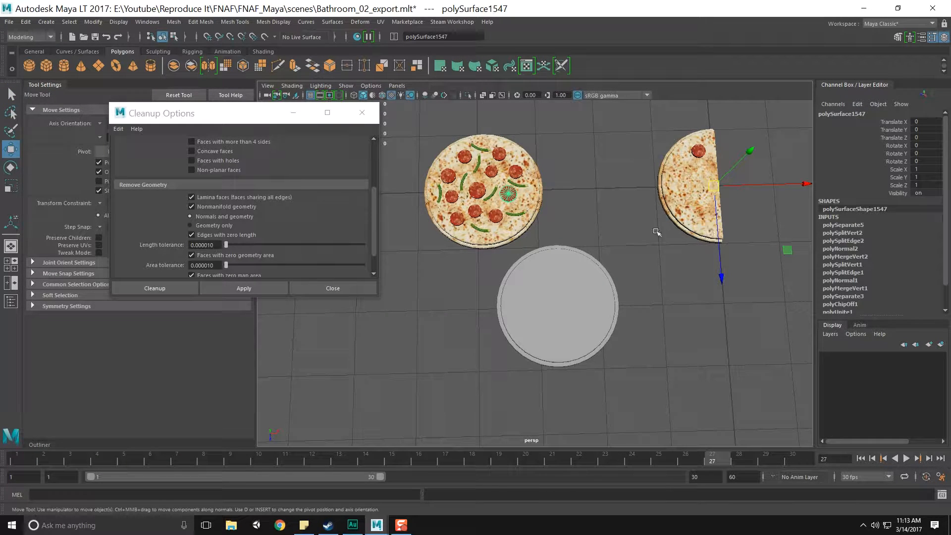
{"action": "key", "text": "space"}
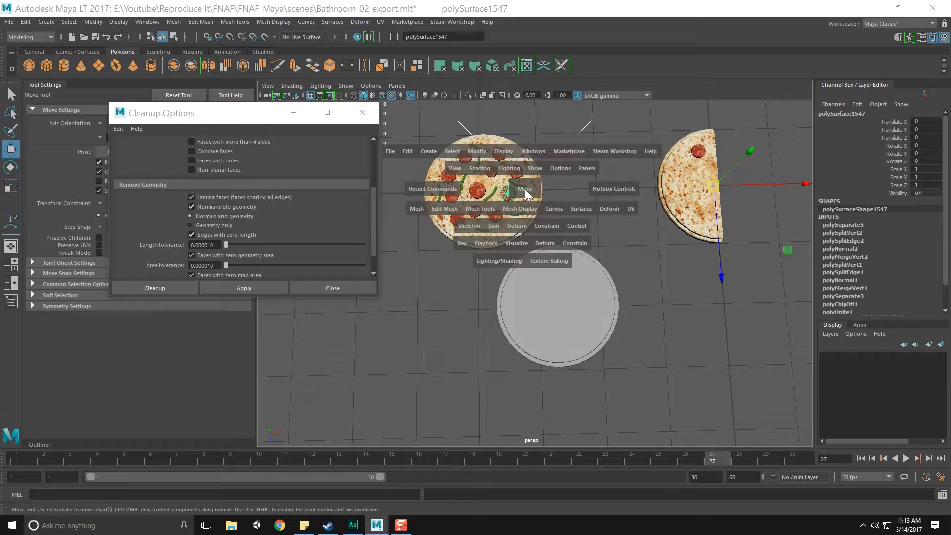
{"action": "left_click", "coordinate": [475, 149]}
{"action": "left_click", "coordinate": [489, 225]}
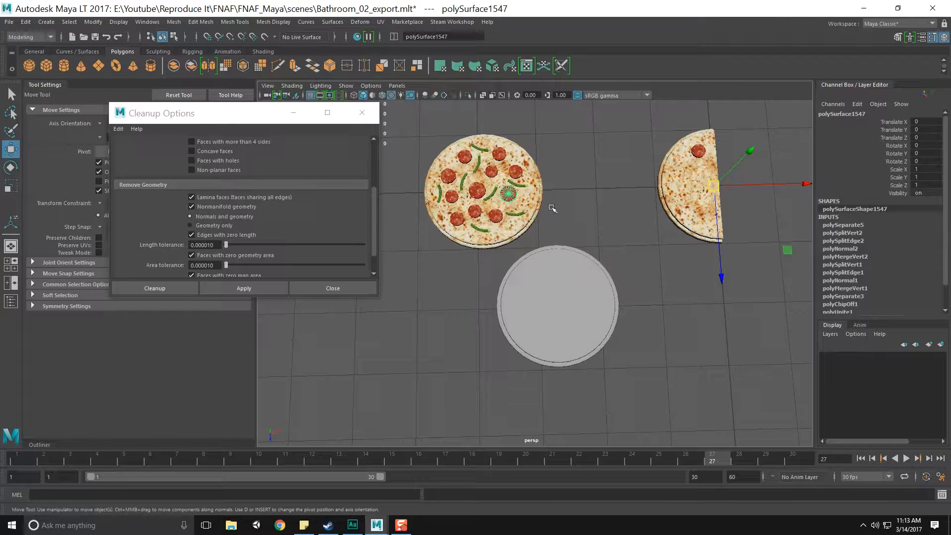
{"action": "key", "text": "space"}
{"action": "left_click", "coordinate": [483, 170]}
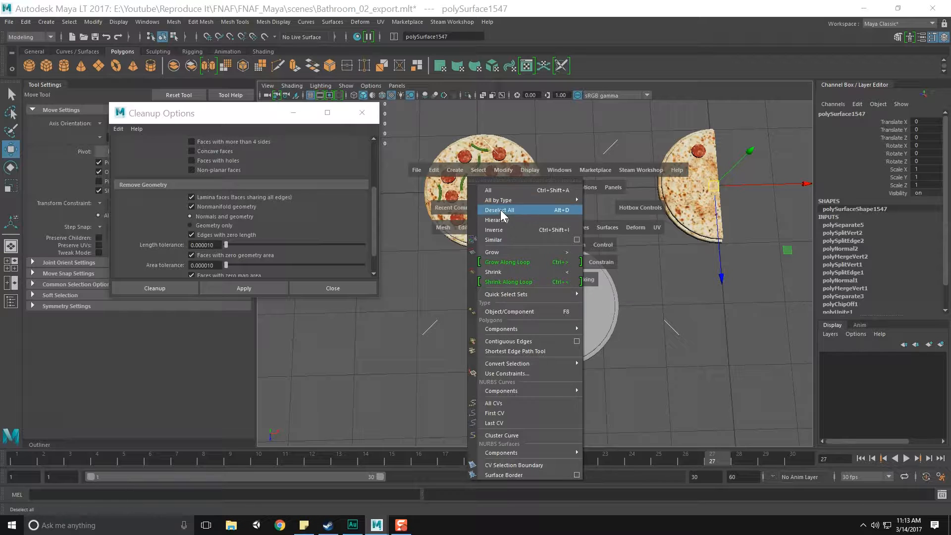
{"action": "left_click", "coordinate": [503, 170]}
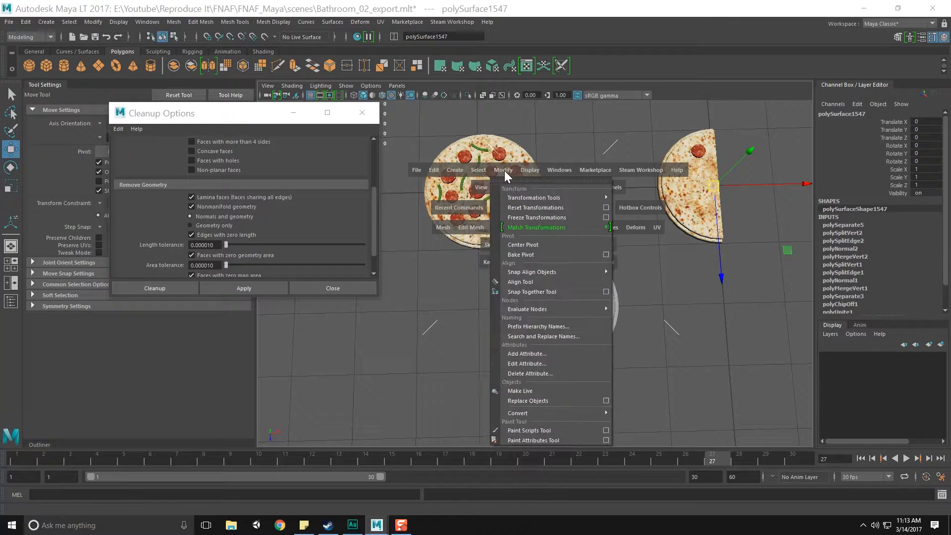
Center the pivots of a pepperoni slice and a green pepper strip and move both onto the plain grey pizza base
{"action": "left_click", "coordinate": [524, 244]}
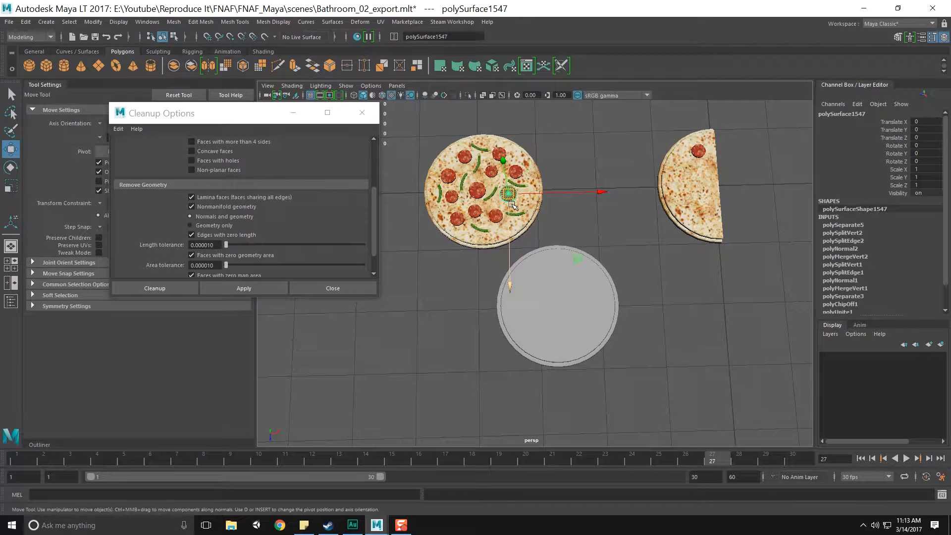
{"action": "middle_click_drag", "start_coordinate": [573, 248], "coordinate": [636, 335]}
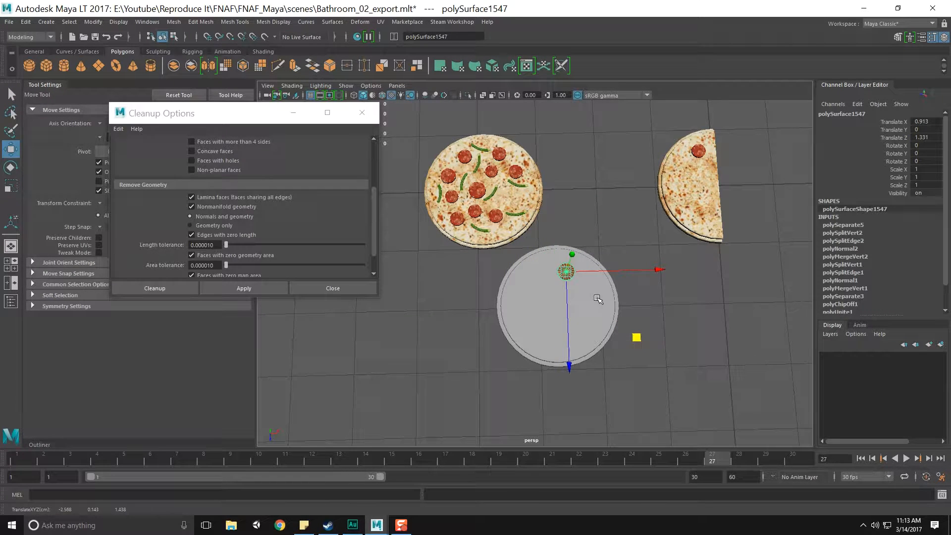
{"action": "left_click", "coordinate": [492, 196]}
{"action": "key", "text": "space"}
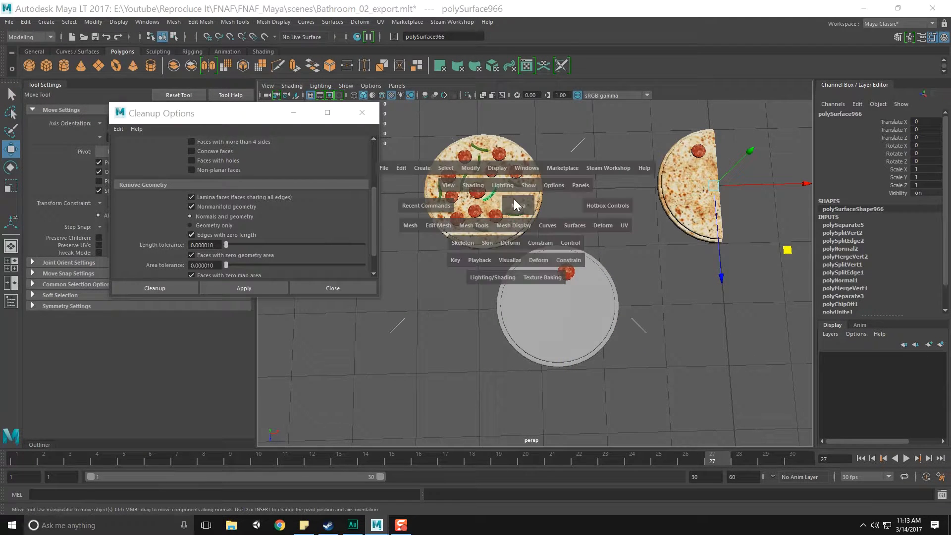
{"action": "left_click", "coordinate": [469, 166]}
{"action": "left_click", "coordinate": [493, 244]}
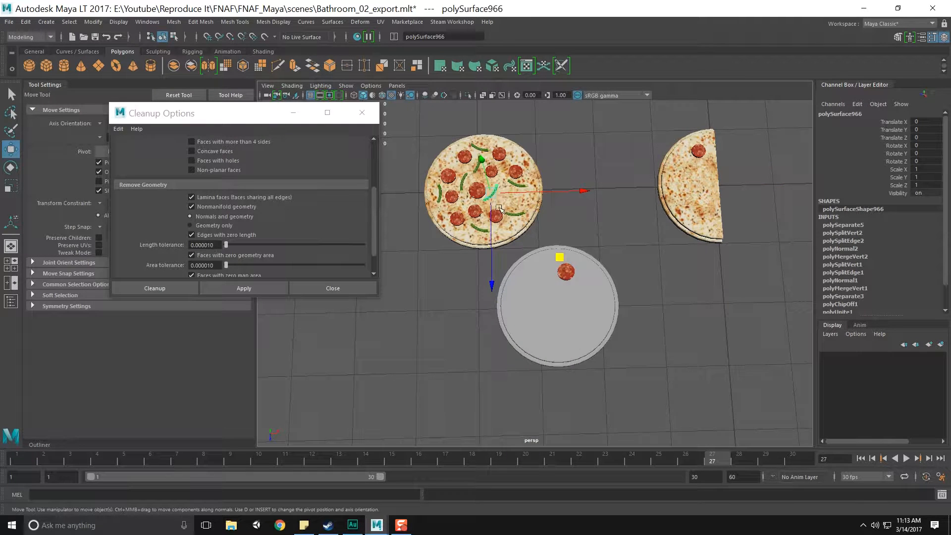
{"action": "middle_click_drag", "start_coordinate": [560, 256], "coordinate": [605, 350]}
{"action": "left_click", "coordinate": [654, 325]}
{"action": "scroll", "coordinate": [654, 325], "scroll_direction": "up", "scroll_amount": 2}
{"action": "scroll", "coordinate": [654, 325], "scroll_direction": "up", "scroll_amount": 2}
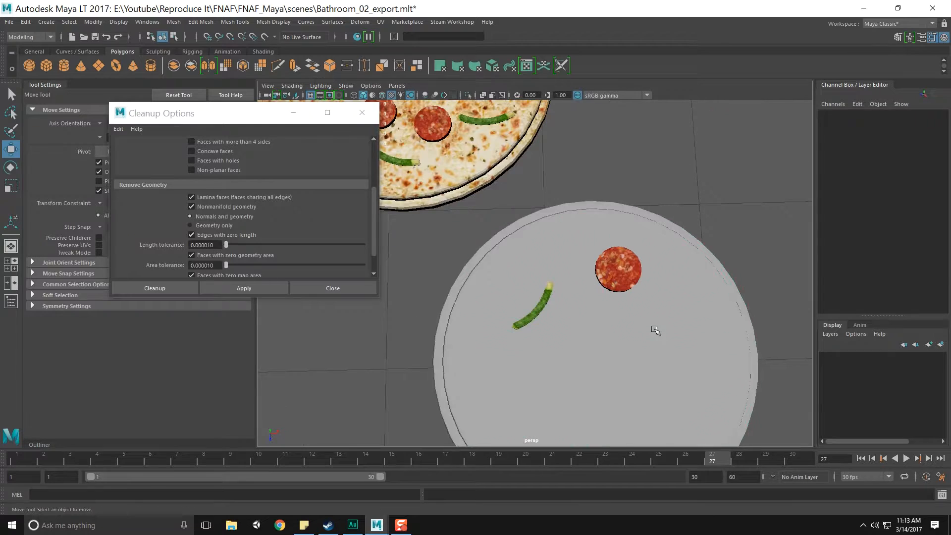
Assign the existing pizza texture material to the plain grey pizza base
{"action": "left_click", "coordinate": [654, 329]}
{"action": "scroll", "coordinate": [654, 333], "scroll_direction": "up", "scroll_amount": 2}
{"action": "right_click_drag", "start_coordinate": [590, 252], "coordinate": [667, 526]}
{"action": "scroll", "coordinate": [597, 351], "scroll_direction": "down", "scroll_amount": 5}
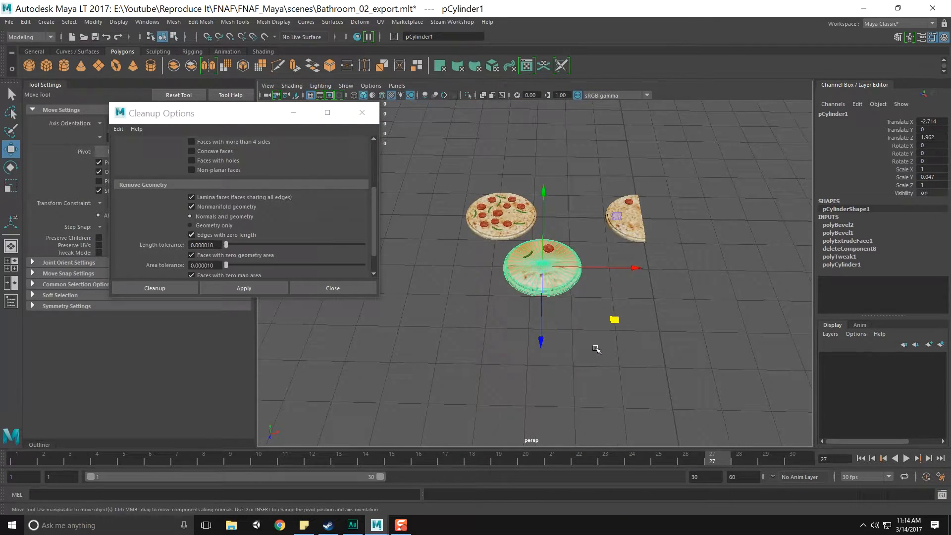
Apply a planar UV projection to the pizza base from above
{"action": "key", "text": "f"}
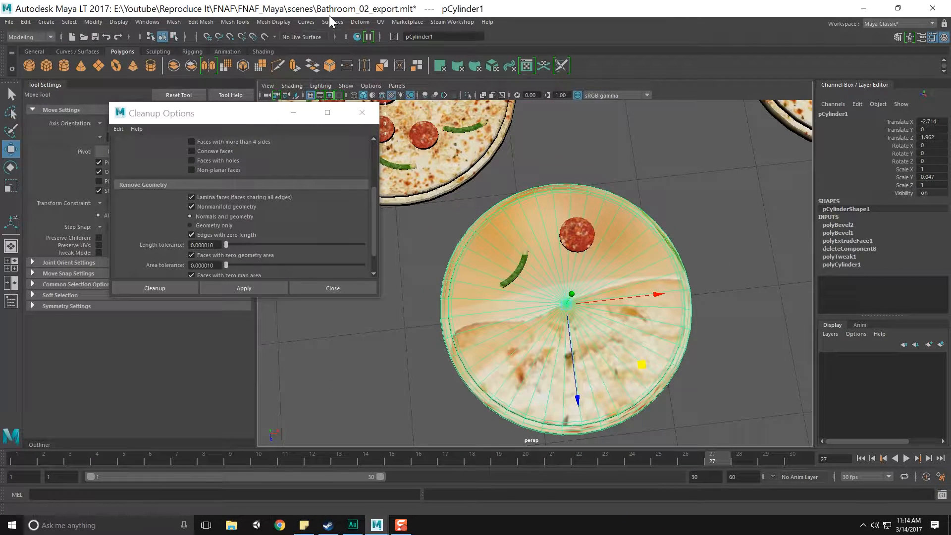
{"action": "left_click", "coordinate": [380, 22]}
{"action": "left_click", "coordinate": [421, 148]}
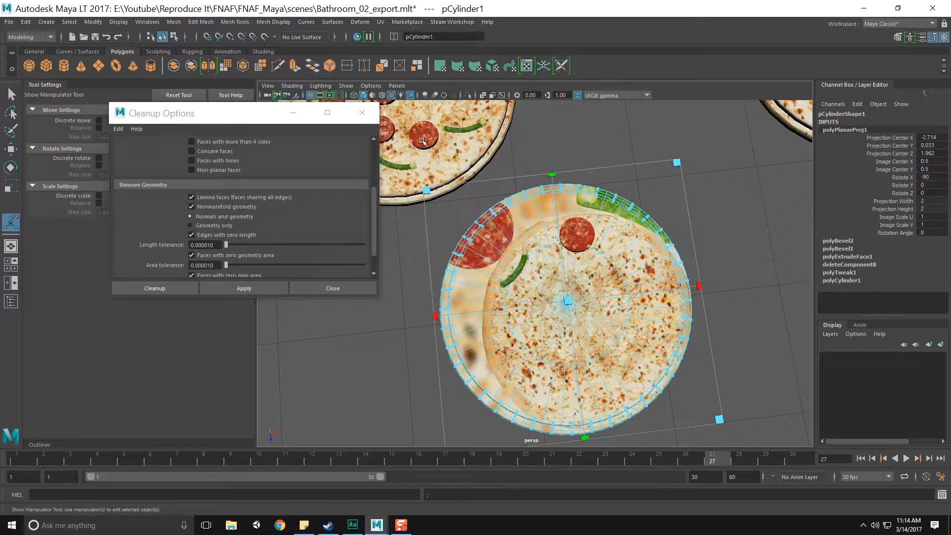
{"action": "scroll", "coordinate": [512, 238], "scroll_direction": "down", "scroll_amount": 5}
{"action": "left_click_drag", "start_coordinate": [497, 224], "coordinate": [473, 248], "text": "alt"}
Open the UV Editor and move the pizza base's UV shell off the texture image into the empty space beside it
{"action": "left_click", "coordinate": [151, 22]}
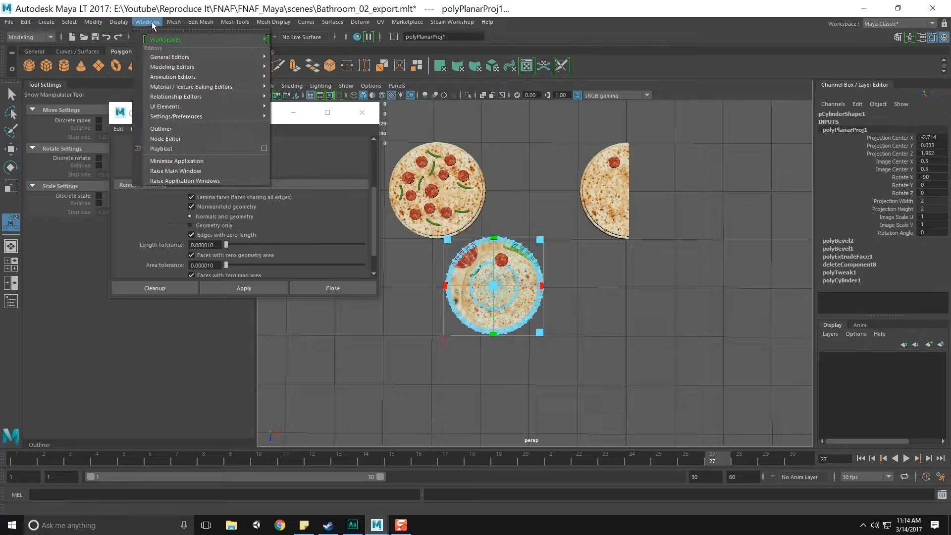
{"action": "mouse_move", "coordinate": [168, 55]}
{"action": "mouse_move", "coordinate": [253, 66]}
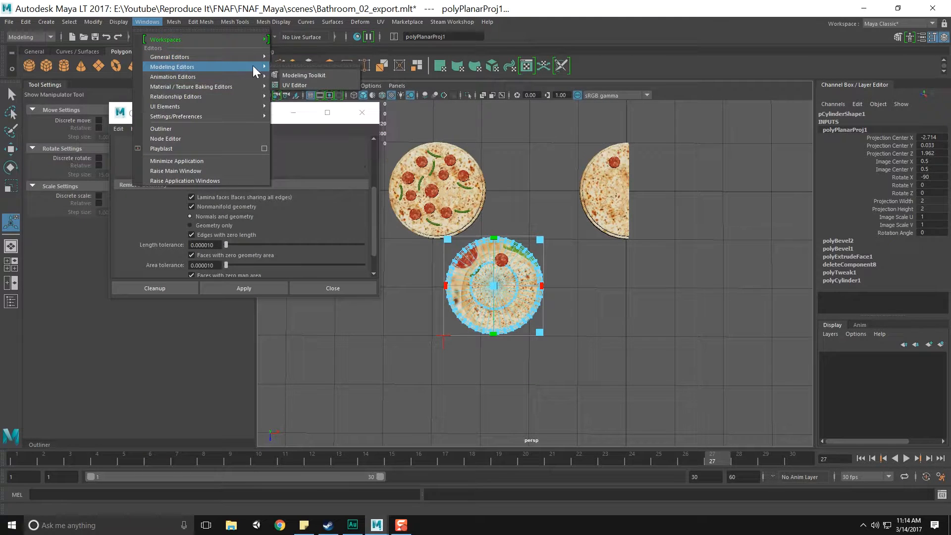
{"action": "left_click", "coordinate": [292, 86]}
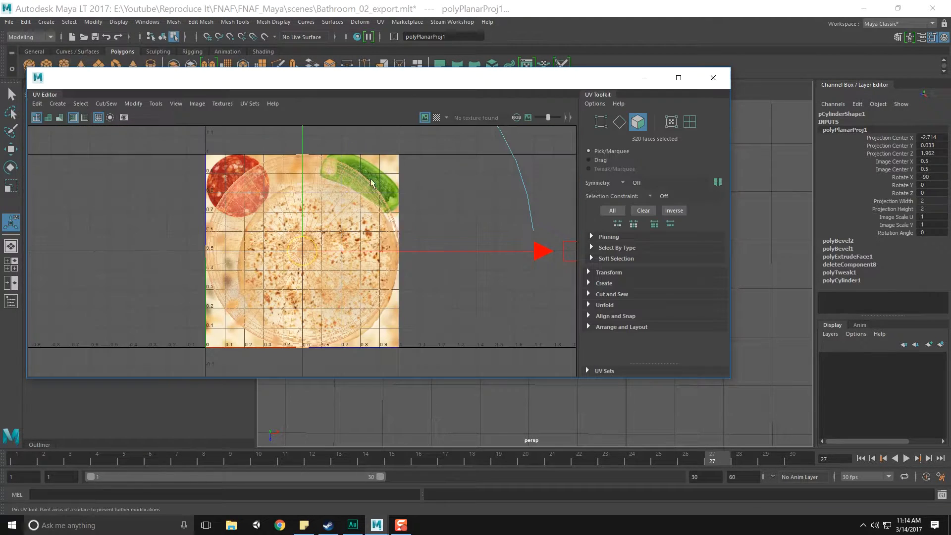
{"action": "scroll", "coordinate": [367, 263], "scroll_direction": "down", "scroll_amount": 3}
{"action": "scroll", "coordinate": [357, 271], "scroll_direction": "up", "scroll_amount": 4}
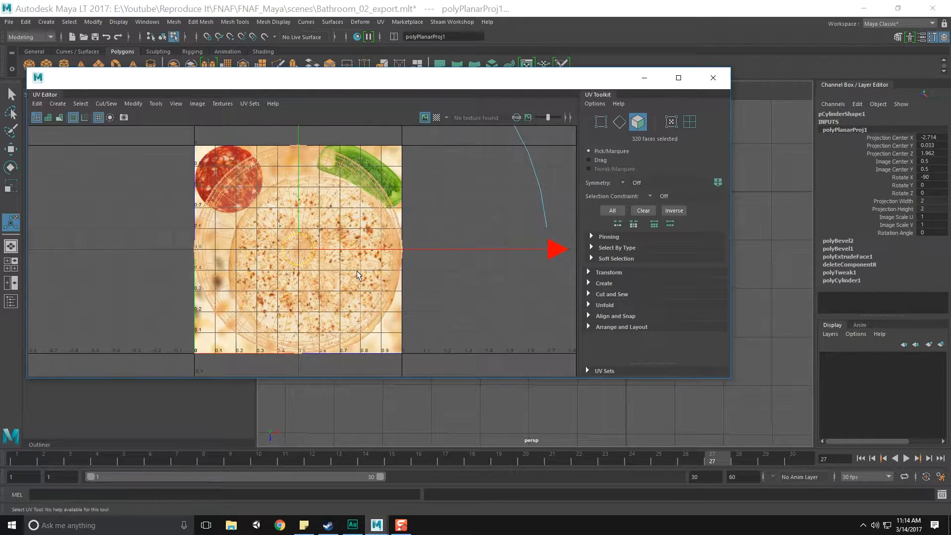
{"action": "left_click_drag", "start_coordinate": [564, 251], "coordinate": [819, 258]}
{"action": "scroll", "coordinate": [481, 249], "scroll_direction": "down", "scroll_amount": 2}
{"action": "scroll", "coordinate": [481, 249], "scroll_direction": "down", "scroll_amount": 1}
{"action": "scroll", "coordinate": [440, 238], "scroll_direction": "down", "scroll_amount": 3}
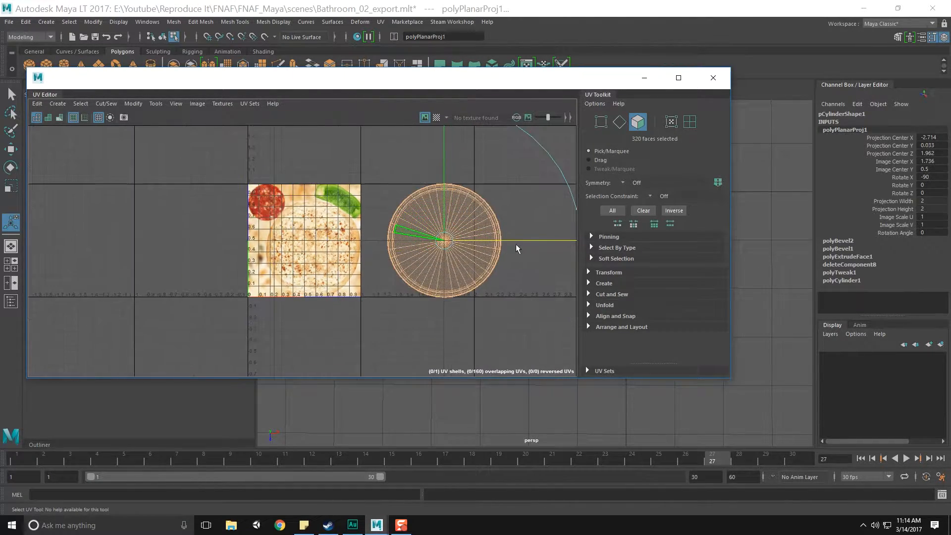
{"action": "middle_click_drag", "start_coordinate": [439, 238], "coordinate": [372, 243], "text": "alt"}
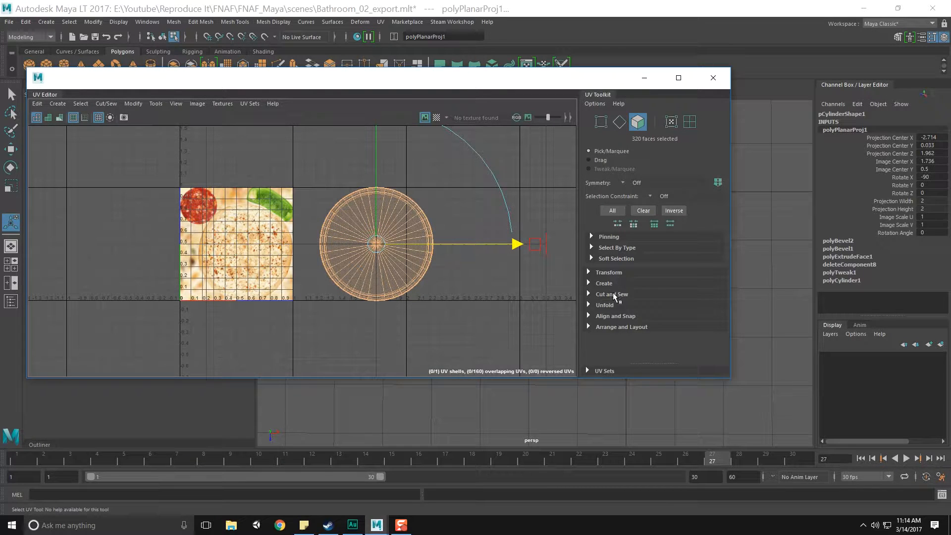
Optimize the pizza base's UVs and move the shell back over the texture image
{"action": "left_click", "coordinate": [605, 305]}
{"action": "left_click", "coordinate": [628, 317]}
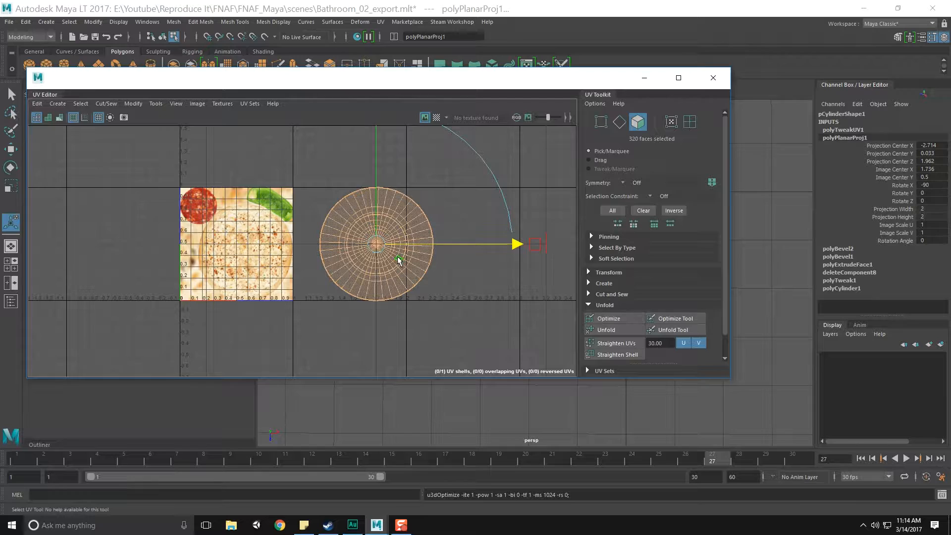
{"action": "left_click_drag", "start_coordinate": [519, 247], "coordinate": [391, 253]}
Scale and position the pizza base's UV shell to fit the round crust area of the texture
{"action": "key", "text": "r"}
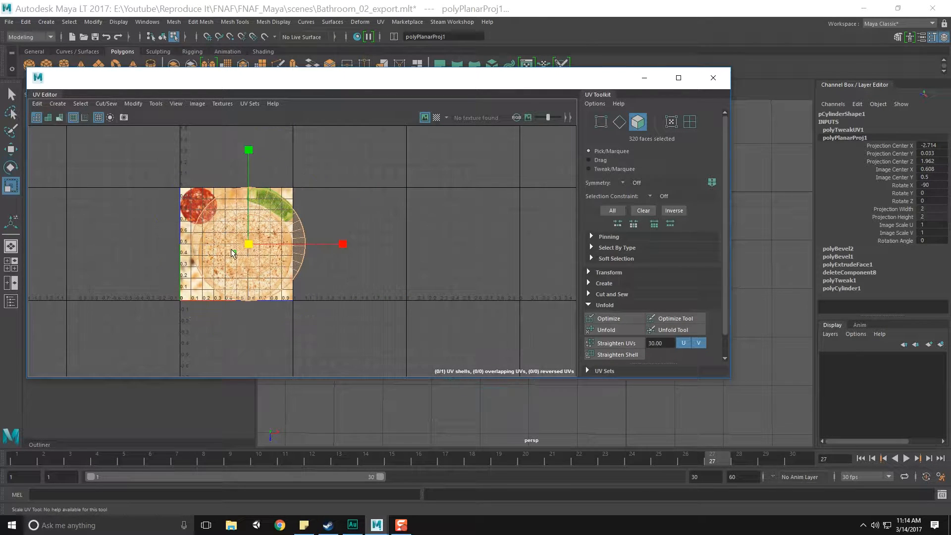
{"action": "key", "text": "w"}
{"action": "scroll", "coordinate": [280, 248], "scroll_direction": "up", "scroll_amount": 4}
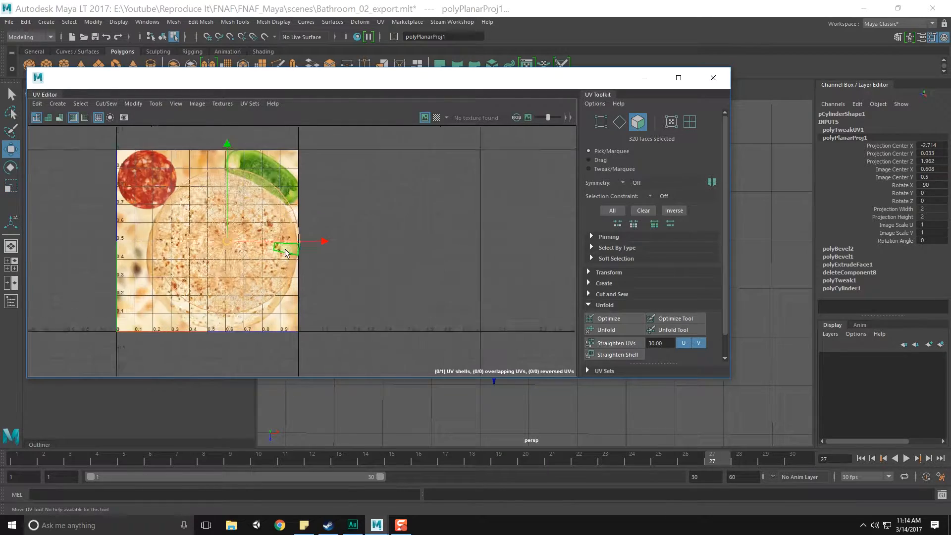
{"action": "middle_click_drag", "start_coordinate": [276, 243], "coordinate": [441, 200], "text": "alt"}
{"action": "scroll", "coordinate": [442, 203], "scroll_direction": "up", "scroll_amount": 1}
{"action": "middle_click_drag", "start_coordinate": [370, 200], "coordinate": [369, 234], "text": "alt"}
{"action": "left_click_drag", "start_coordinate": [367, 229], "coordinate": [363, 252]}
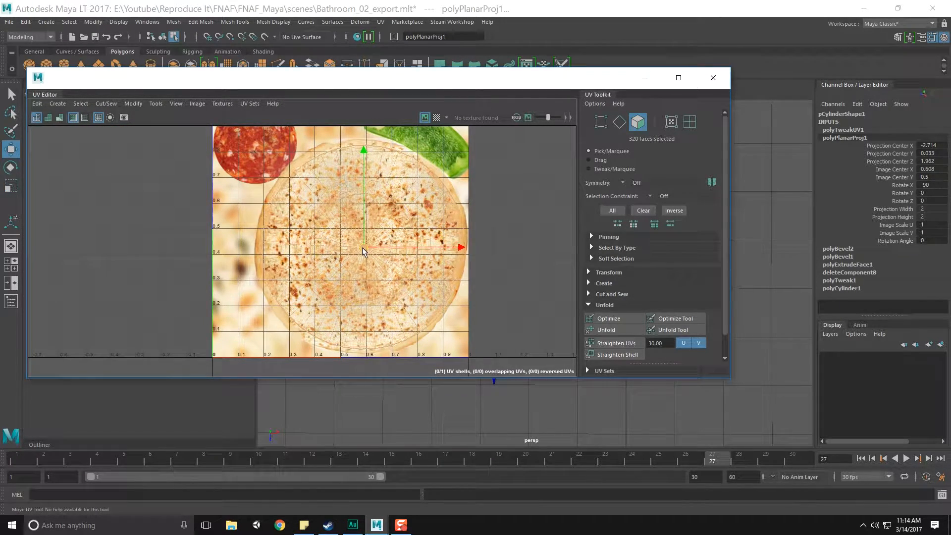
{"action": "key", "text": "r"}
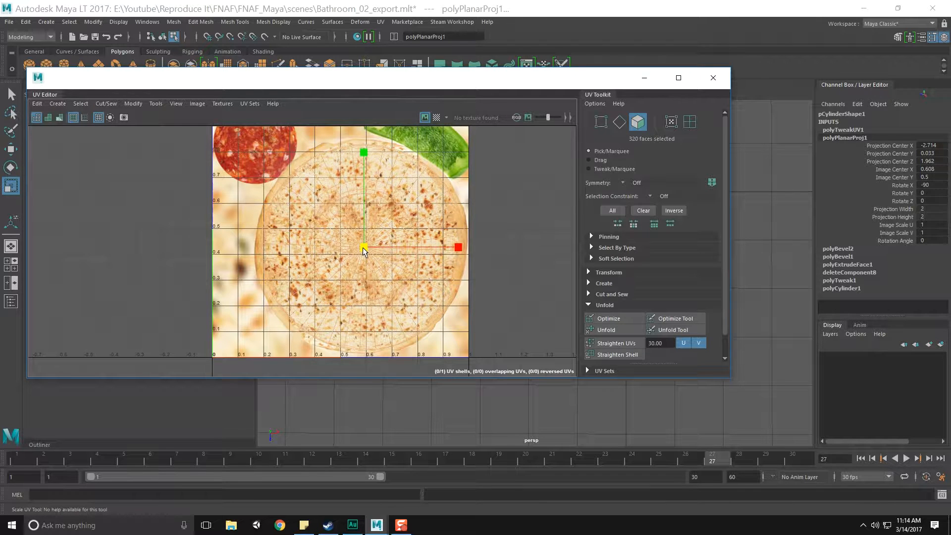
{"action": "key", "text": "w"}
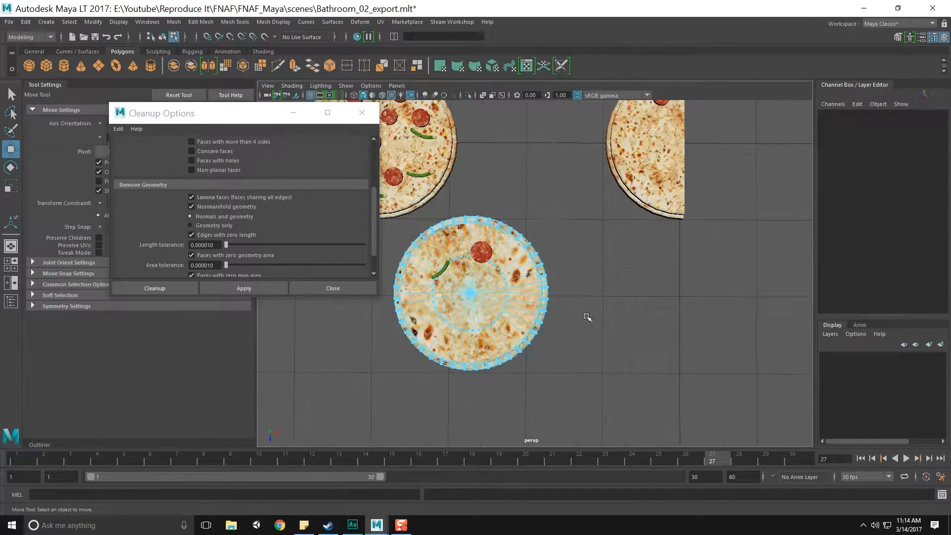
Return to object selection and examine the textured pizza base from above and from a low angle
{"action": "key", "text": "F8"}
{"action": "left_click", "coordinate": [591, 316]}
{"action": "scroll", "coordinate": [595, 314], "scroll_direction": "up", "scroll_amount": 6}
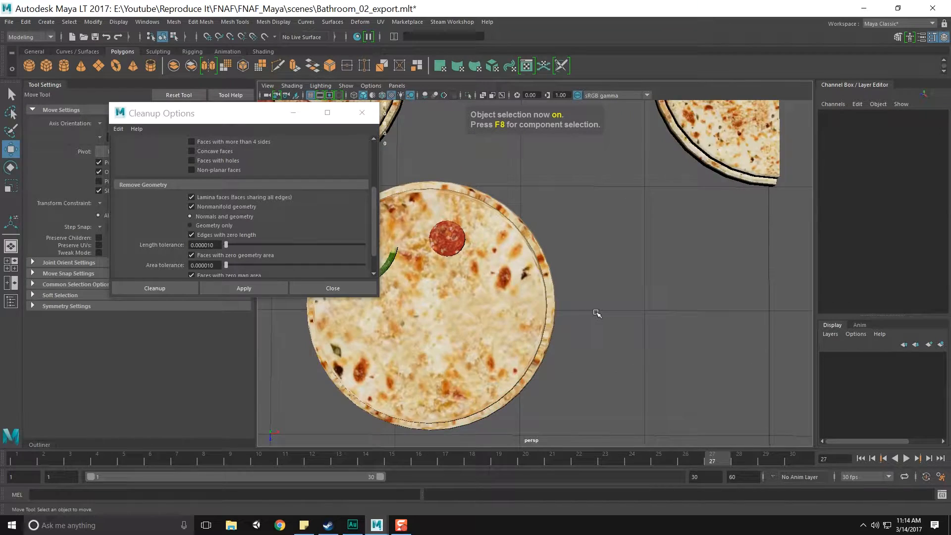
{"action": "scroll", "coordinate": [596, 313], "scroll_direction": "down", "scroll_amount": 8}
{"action": "scroll", "coordinate": [595, 313], "scroll_direction": "up", "scroll_amount": 5}
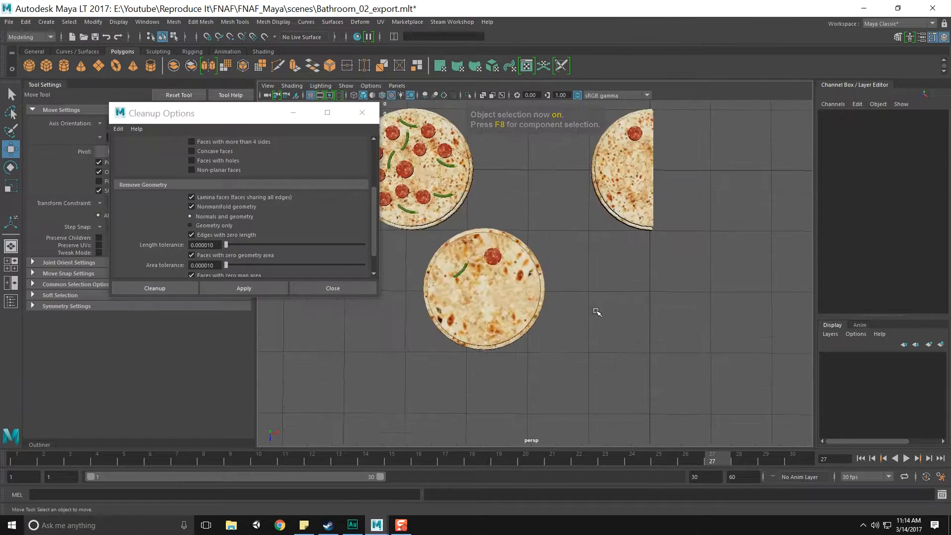
{"action": "left_click_drag", "start_coordinate": [611, 289], "coordinate": [613, 252], "text": "alt"}
{"action": "scroll", "coordinate": [561, 289], "scroll_direction": "up", "scroll_amount": 8}
{"action": "left_click_drag", "start_coordinate": [612, 243], "coordinate": [557, 275], "text": "alt"}
Bevel the edge loop around the pizza base's crust with a fraction of 0.5 and 2 segments, then return to object selection
{"action": "left_click", "coordinate": [530, 297]}
{"action": "left_click_drag", "start_coordinate": [510, 310], "coordinate": [507, 290], "text": "alt"}
{"action": "scroll", "coordinate": [507, 290], "scroll_direction": "up", "scroll_amount": 3}
{"action": "right_click_drag", "start_coordinate": [507, 266], "coordinate": [506, 228]}
{"action": "left_click", "coordinate": [502, 267]}
{"action": "mouse_move", "coordinate": [502, 266]}
{"action": "right_mouse_down"}
{"action": "mouse_move", "coordinate": [504, 238]}
{"action": "mouse_move", "coordinate": [466, 256]}
{"action": "mouse_move", "coordinate": [516, 252]}
{"action": "right_mouse_up"}
{"action": "double_click", "coordinate": [467, 253]}
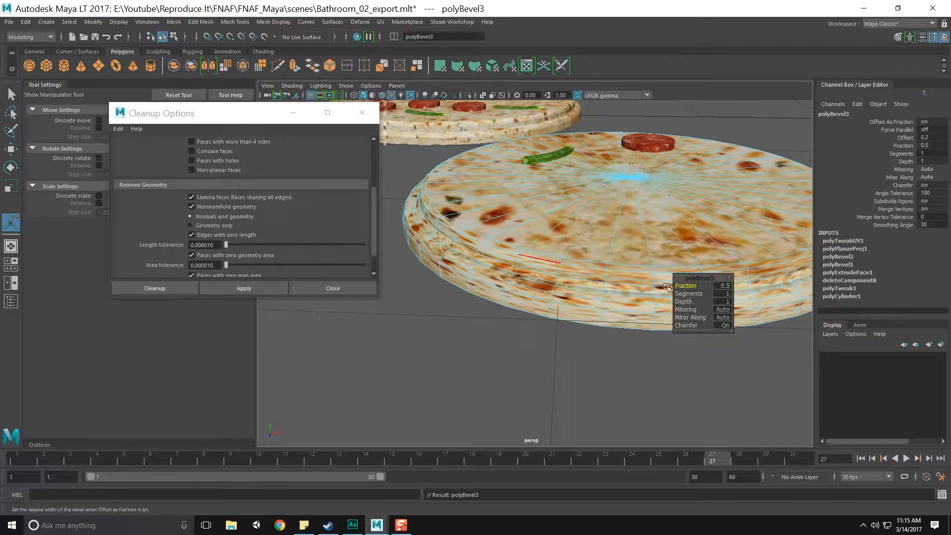
{"action": "left_click_drag", "start_coordinate": [691, 293], "coordinate": [703, 294]}
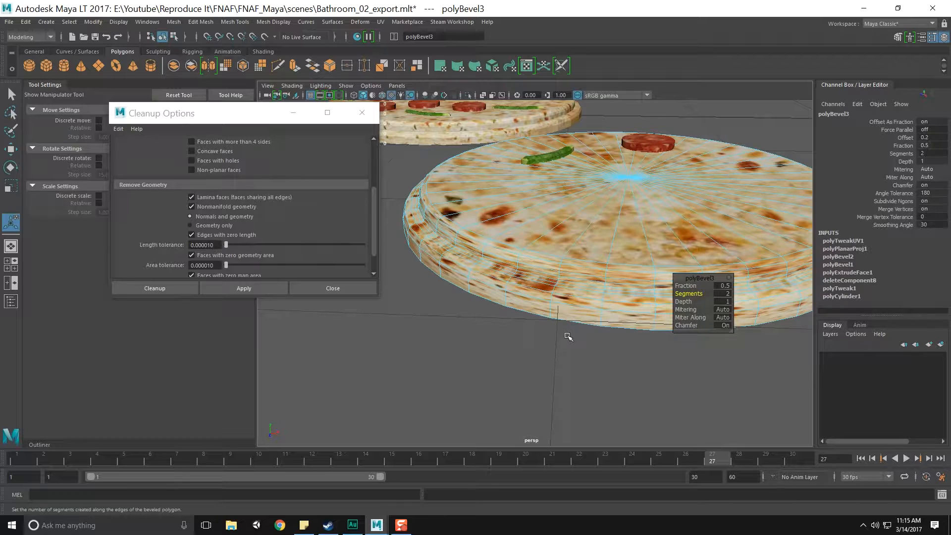
{"action": "key", "text": "q"}
{"action": "key", "text": "F8"}
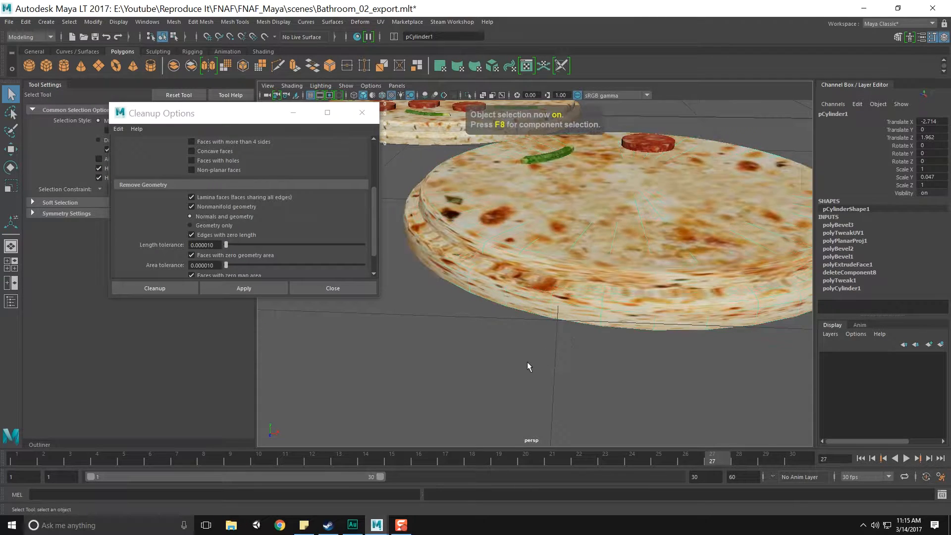
{"action": "left_click", "coordinate": [527, 362]}
{"action": "scroll", "coordinate": [548, 299], "scroll_direction": "down", "scroll_amount": 4}
Delete the original whole pizza together with all of its toppings, keeping the new pizza and the half pizza
{"action": "left_click", "coordinate": [560, 265]}
{"action": "left_click_drag", "start_coordinate": [559, 237], "coordinate": [559, 298], "text": "alt"}
{"action": "left_click", "coordinate": [556, 310]}
{"action": "left_click", "coordinate": [622, 287]}
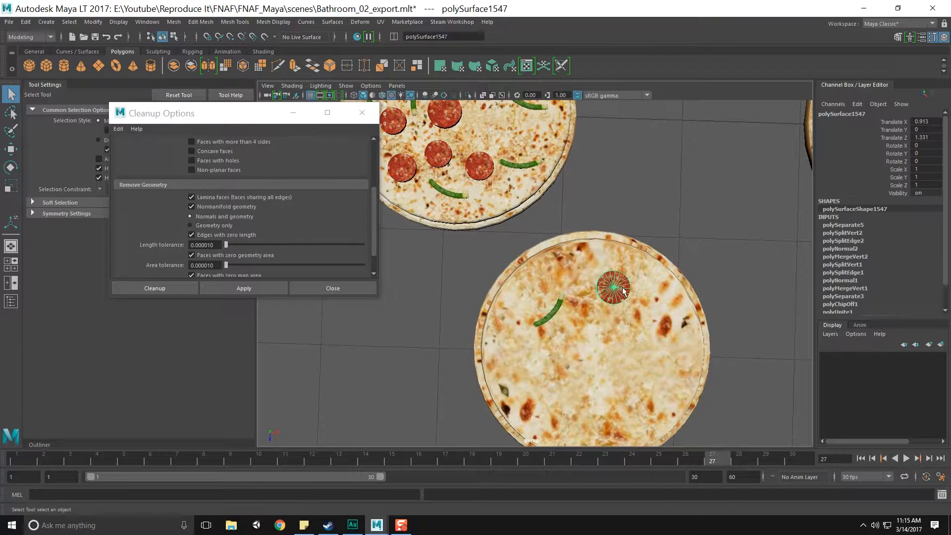
{"action": "scroll", "coordinate": [570, 264], "scroll_direction": "down", "scroll_amount": 5}
{"action": "left_click", "coordinate": [532, 206]}
{"action": "left_click_drag", "start_coordinate": [451, 147], "coordinate": [556, 241]}
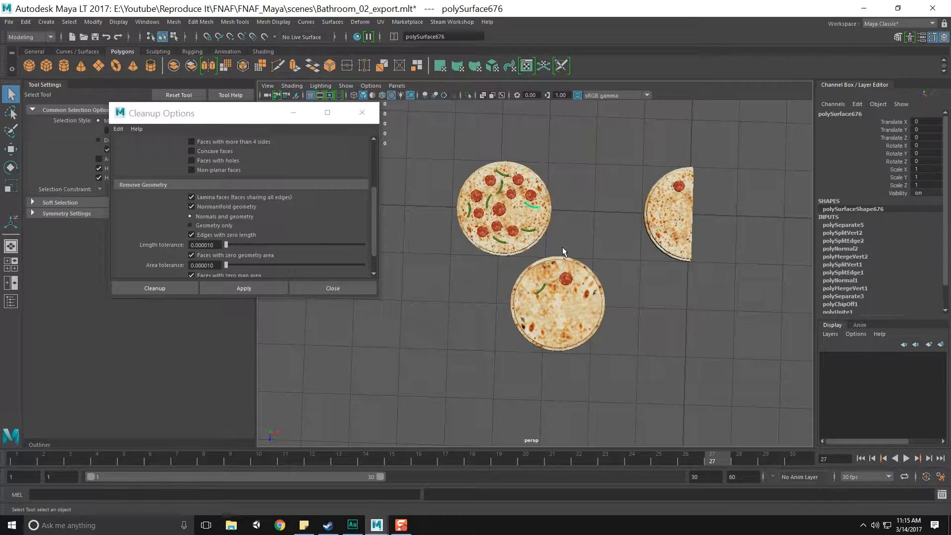
{"action": "right_click_drag", "start_coordinate": [560, 237], "coordinate": [565, 250]}
{"action": "left_click_drag", "start_coordinate": [436, 157], "coordinate": [563, 239]}
{"action": "right_click_drag", "start_coordinate": [554, 214], "coordinate": [578, 203]}
{"action": "left_click", "coordinate": [491, 208], "text": "shift"}
{"action": "left_click_drag", "start_coordinate": [532, 233], "coordinate": [578, 250]}
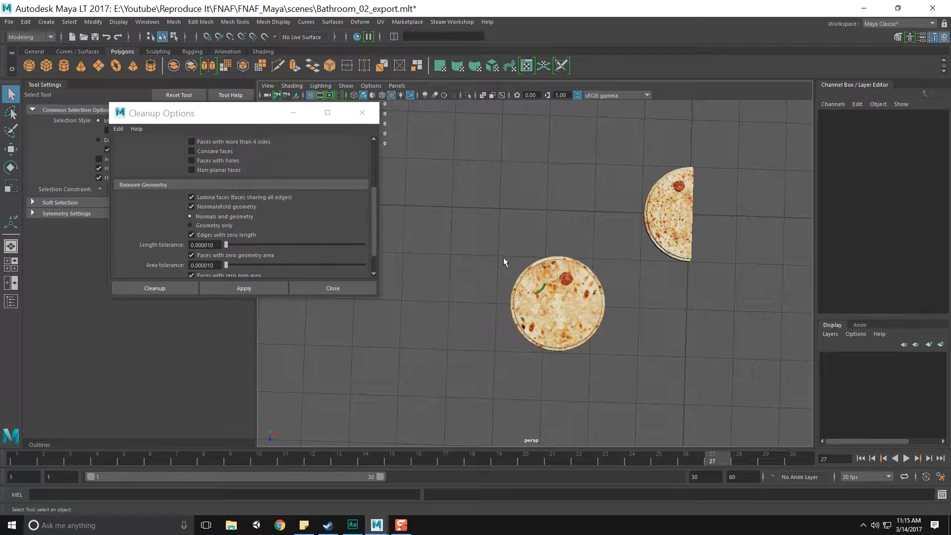
Duplicate the pepperoni slice eight times and spread the copies evenly over the new pizza base
{"action": "left_click", "coordinate": [566, 308]}
{"action": "scroll", "coordinate": [590, 331], "scroll_direction": "up", "scroll_amount": 6}
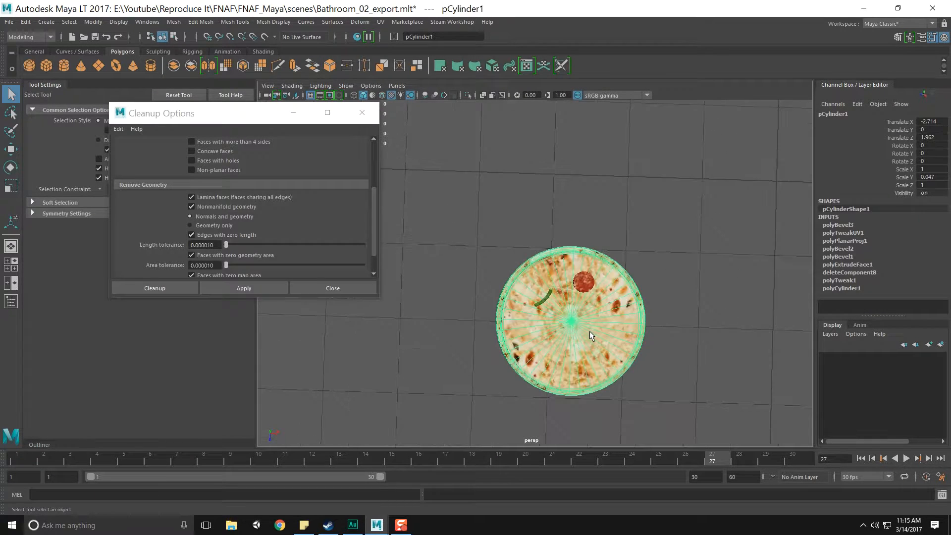
{"action": "middle_click_drag", "start_coordinate": [638, 339], "coordinate": [592, 244], "text": "alt"}
{"action": "left_click", "coordinate": [610, 200]}
{"action": "scroll", "coordinate": [628, 295], "scroll_direction": "down", "scroll_amount": 5}
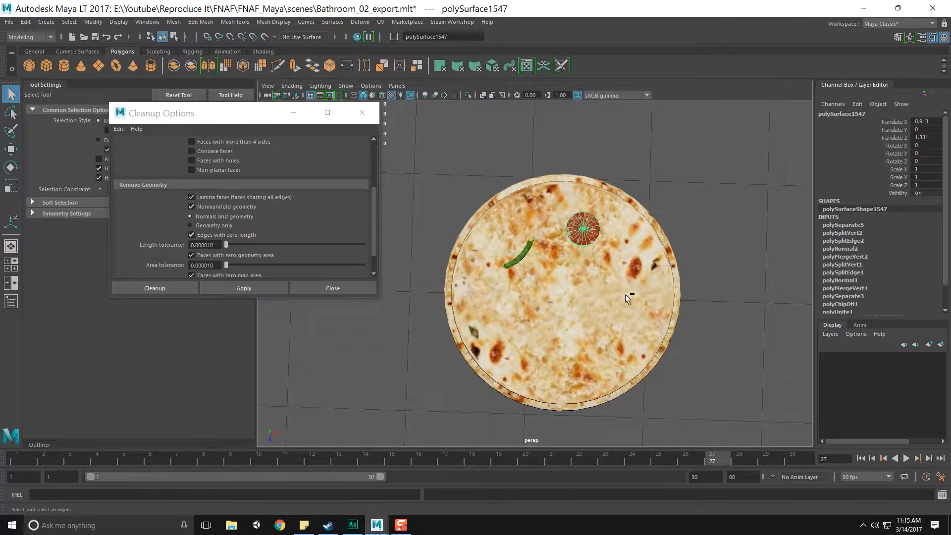
{"action": "key", "text": "ctrl+d"}
{"action": "key", "text": "w"}
{"action": "mouse_move", "coordinate": [644, 297]}
{"action": "middle_mouse_down"}
{"action": "mouse_move", "coordinate": [698, 356]}
{"action": "mouse_move", "coordinate": [669, 373]}
{"action": "mouse_move", "coordinate": [658, 400]}
{"action": "mouse_move", "coordinate": [574, 395]}
{"action": "mouse_move", "coordinate": [612, 436]}
{"action": "mouse_move", "coordinate": [623, 367]}
{"action": "mouse_move", "coordinate": [577, 349]}
{"action": "mouse_move", "coordinate": [541, 353]}
{"action": "mouse_move", "coordinate": [570, 286]}
{"action": "mouse_move", "coordinate": [622, 302]}
{"action": "mouse_move", "coordinate": [610, 272]}
{"action": "mouse_move", "coordinate": [648, 305]}
{"action": "middle_mouse_up"}
{"action": "key", "text": "ctrl+d"}
{"action": "key", "text": "ctrl+d"}
{"action": "key", "text": "ctrl+d"}
{"action": "key", "text": "ctrl+d"}
{"action": "key", "text": "ctrl+d"}
{"action": "key", "text": "ctrl+d"}
Duplicate the green pepper strip several times, placing the copies at varied angles between the pepperoni slices
{"action": "left_click", "coordinate": [511, 255]}
{"action": "left_click", "coordinate": [518, 257]}
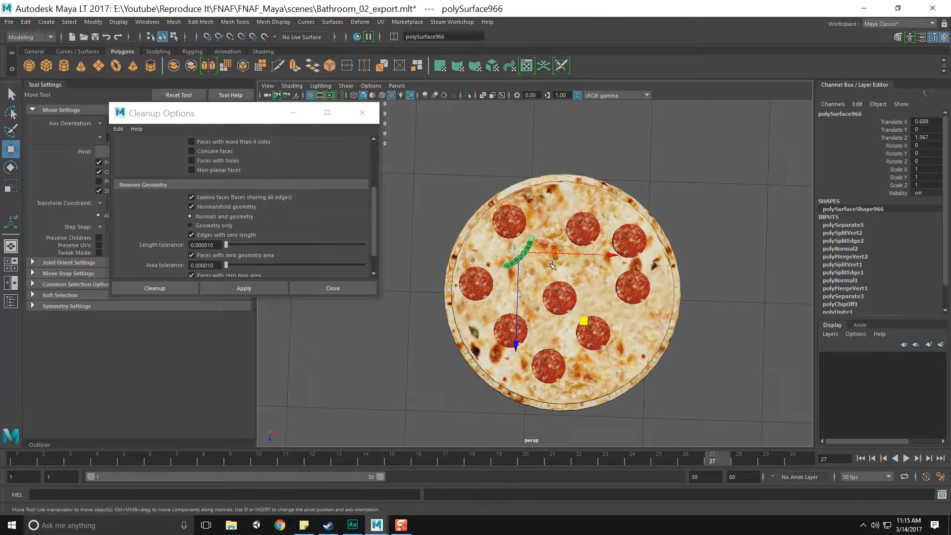
{"action": "key", "text": "ctrl+d"}
{"action": "left_click_drag", "start_coordinate": [586, 321], "coordinate": [661, 334]}
{"action": "key", "text": "ctrl+d"}
{"action": "middle_click_drag", "start_coordinate": [662, 334], "coordinate": [614, 399]}
{"action": "key", "text": "ctrl+d"}
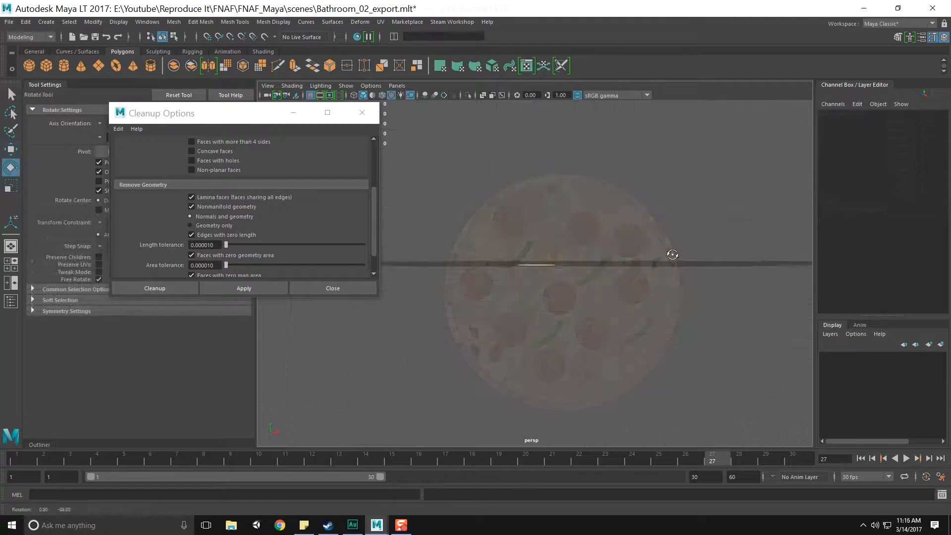
Show all hidden objects in the scene
{"action": "scroll", "coordinate": [665, 308], "scroll_direction": "up", "scroll_amount": 4}
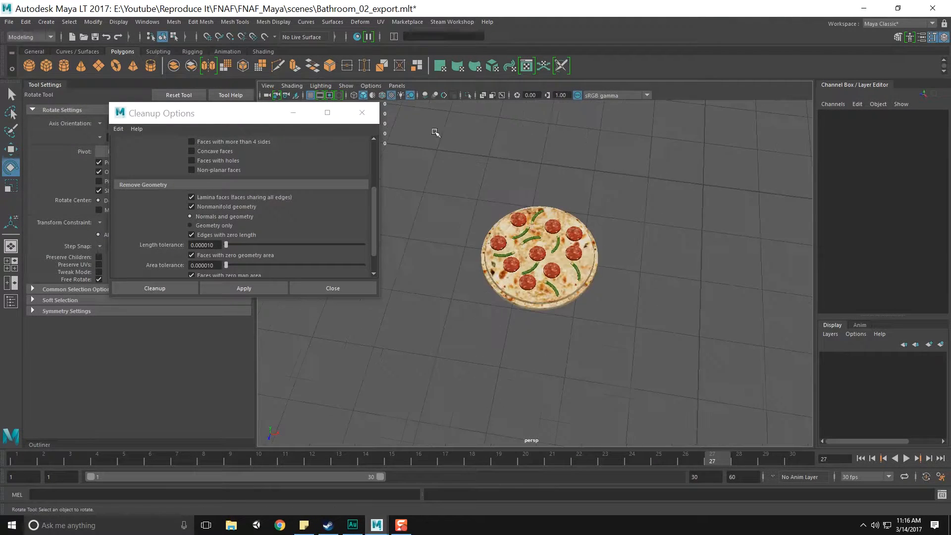
{"action": "left_click", "coordinate": [122, 22]}
{"action": "mouse_move", "coordinate": [143, 81]}
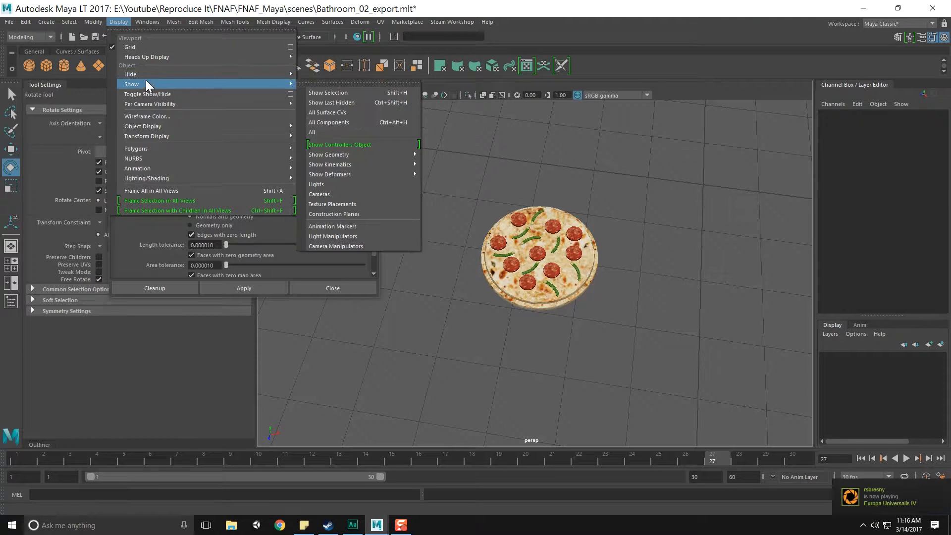
{"action": "left_click", "coordinate": [366, 134]}
{"action": "scroll", "coordinate": [634, 271], "scroll_direction": "down", "scroll_amount": 4}
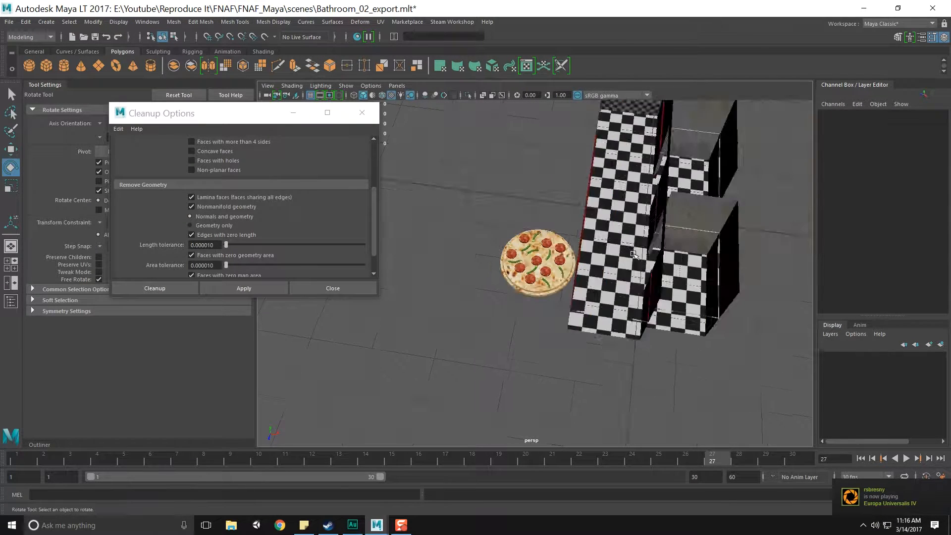
Combine the new pizza base with all its pepperoni slices and green pepper strips into one mesh
{"action": "scroll", "coordinate": [635, 284], "scroll_direction": "up", "scroll_amount": 7}
{"action": "left_click_drag", "start_coordinate": [621, 282], "coordinate": [637, 286], "text": "alt"}
{"action": "left_click_drag", "start_coordinate": [548, 278], "coordinate": [559, 272], "text": "alt"}
{"action": "left_click", "coordinate": [539, 261]}
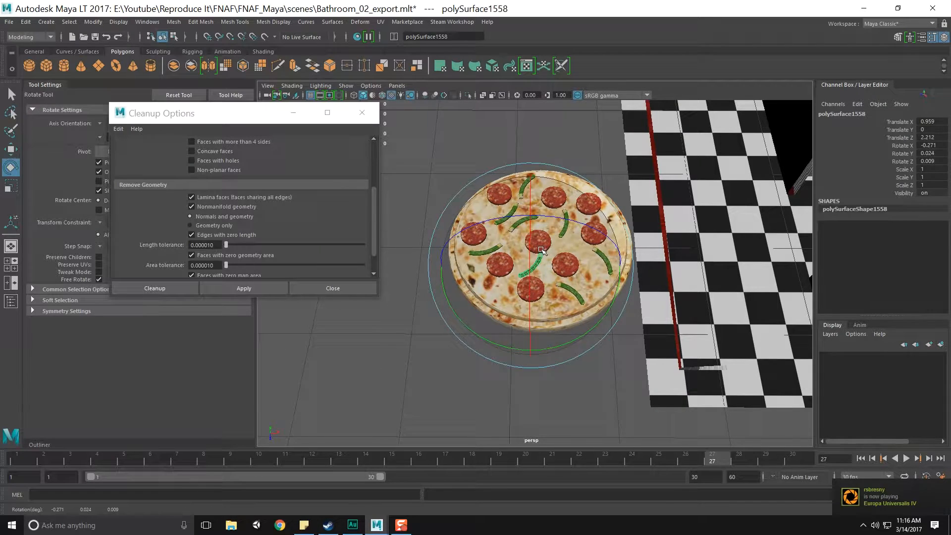
{"action": "left_click_drag", "start_coordinate": [396, 128], "coordinate": [622, 366]}
{"action": "left_click", "coordinate": [591, 241]}
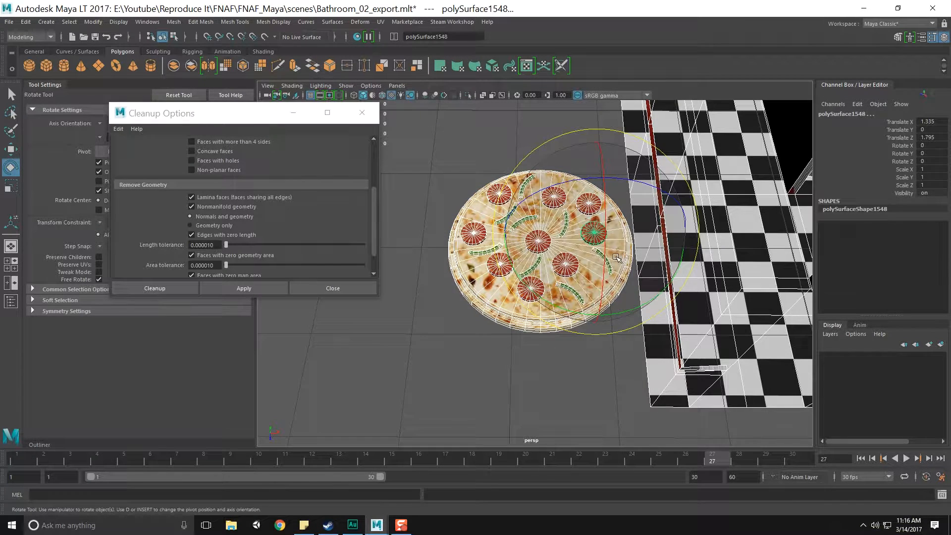
{"action": "key", "text": "q"}
{"action": "left_click", "coordinate": [589, 203], "text": "shift"}
{"action": "left_click", "coordinate": [554, 198], "text": "shift"}
{"action": "left_click", "coordinate": [538, 242], "text": "shift"}
{"action": "left_click", "coordinate": [565, 263], "text": "shift"}
{"action": "left_click", "coordinate": [528, 288], "text": "shift"}
{"action": "left_click", "coordinate": [500, 264], "text": "shift"}
{"action": "left_click", "coordinate": [474, 233], "text": "shift"}
{"action": "left_click", "coordinate": [499, 193], "text": "shift"}
{"action": "left_click_drag", "start_coordinate": [419, 130], "coordinate": [604, 368]}
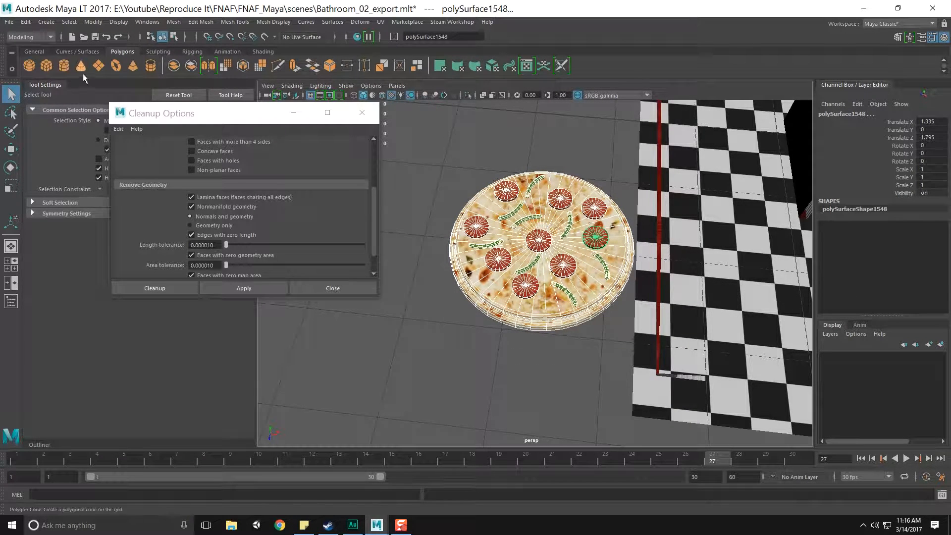
{"action": "left_click", "coordinate": [175, 70]}
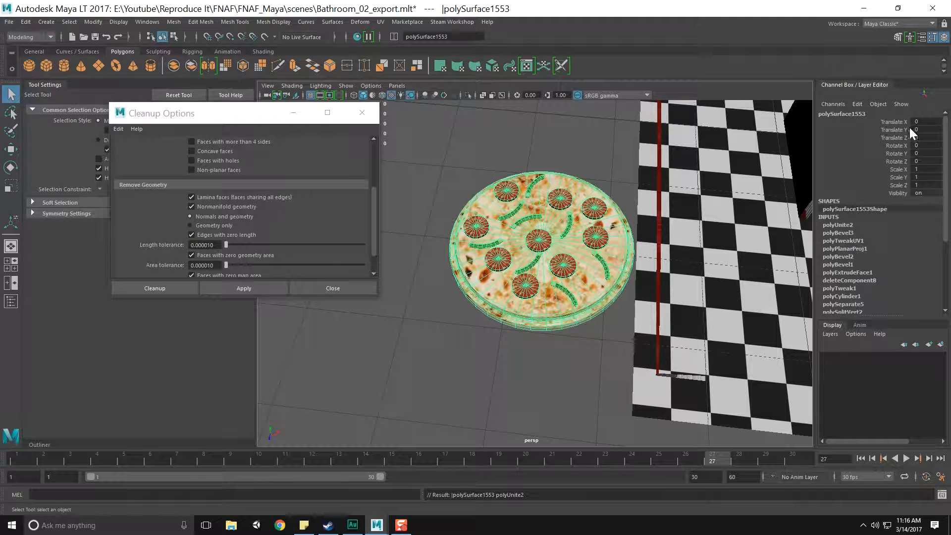
Rename the combined mesh to Pizza and delete all construction history in the scene
{"action": "left_click", "coordinate": [866, 117]}
{"action": "type", "text": "Pizza"}
{"action": "key", "text": "Return"}
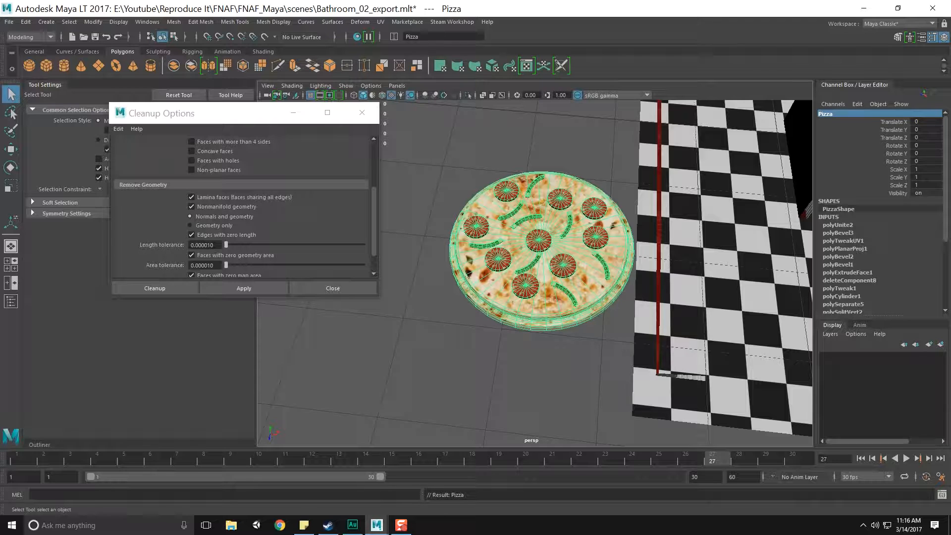
{"action": "left_click", "coordinate": [24, 23]}
{"action": "mouse_move", "coordinate": [72, 145]}
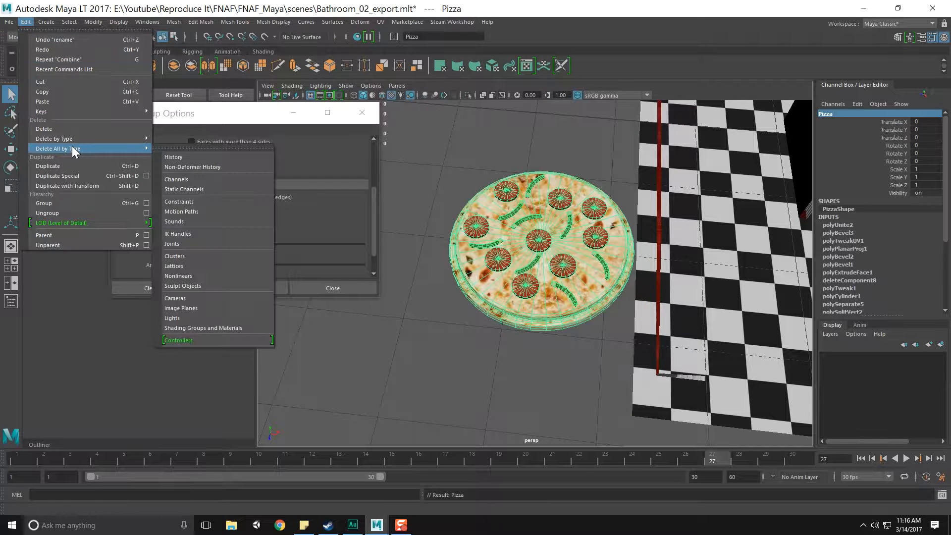
{"action": "left_click", "coordinate": [180, 157]}
Duplicate the pizza and move the copy along X to about -3.026, beside the original
{"action": "scroll", "coordinate": [411, 234], "scroll_direction": "down", "scroll_amount": 5}
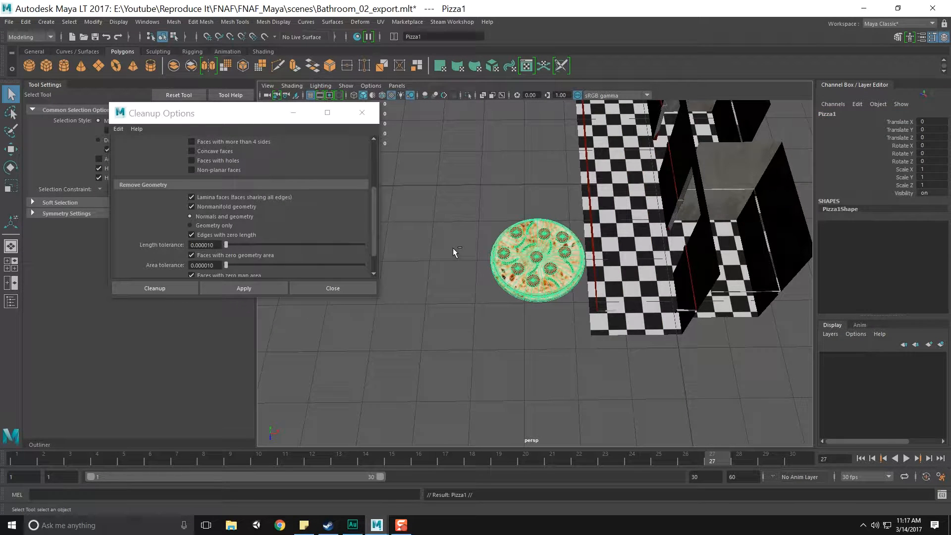
{"action": "key", "text": "ctrl+d"}
{"action": "key", "text": "w"}
{"action": "left_click_drag", "start_coordinate": [632, 258], "coordinate": [489, 259]}
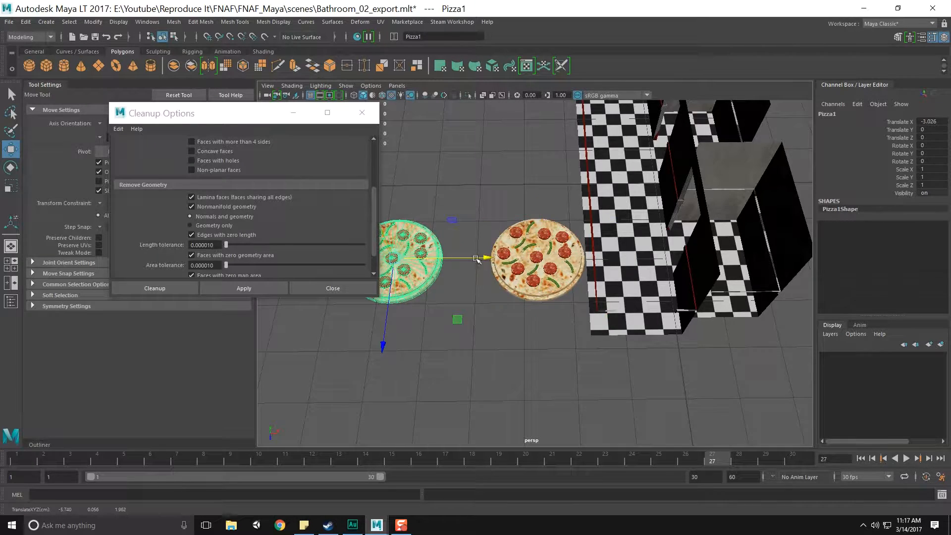
{"action": "middle_click_drag", "start_coordinate": [471, 288], "coordinate": [570, 293], "text": "alt"}
{"action": "scroll", "coordinate": [571, 293], "scroll_direction": "up", "scroll_amount": 2}
{"action": "scroll", "coordinate": [571, 293], "scroll_direction": "up", "scroll_amount": 2}
{"action": "key", "text": "q"}
{"action": "left_click", "coordinate": [552, 314]}
Separate the duplicated pizza into its individual base and topping meshes
{"action": "left_click_drag", "start_coordinate": [511, 257], "coordinate": [518, 298], "text": "alt"}
{"action": "scroll", "coordinate": [494, 296], "scroll_direction": "up", "scroll_amount": 4}
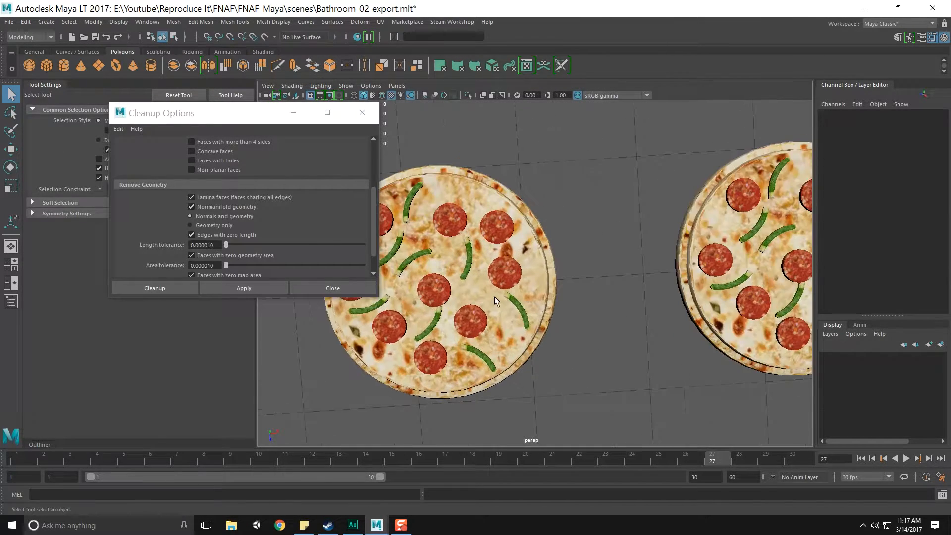
{"action": "middle_click_drag", "start_coordinate": [494, 296], "coordinate": [571, 295], "text": "alt"}
{"action": "left_click", "coordinate": [543, 238]}
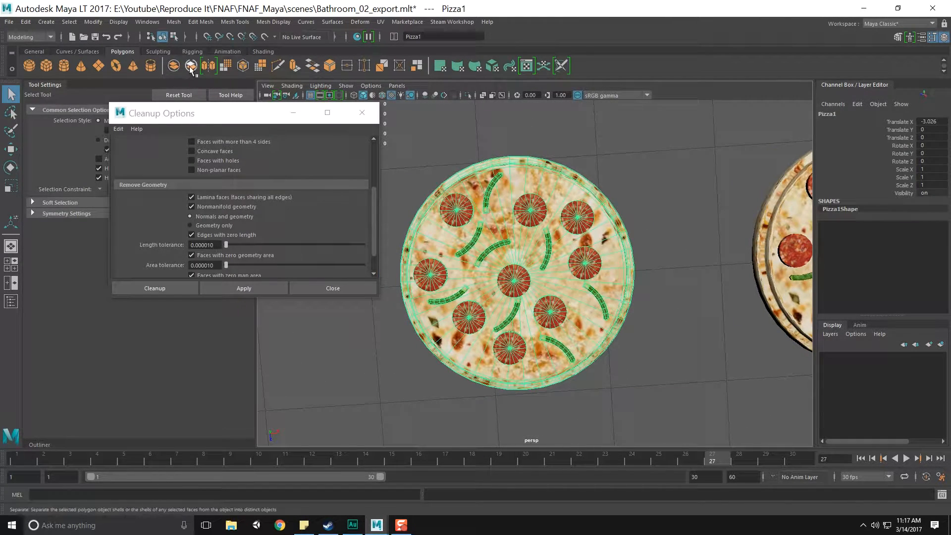
{"action": "left_click", "coordinate": [191, 66]}
Hide all the green pepper strips on the duplicated pizza
{"action": "left_click", "coordinate": [492, 195]}
{"action": "left_click", "coordinate": [470, 239], "text": "shift"}
{"action": "left_click", "coordinate": [500, 247], "text": "shift"}
{"action": "left_click", "coordinate": [550, 255], "text": "shift"}
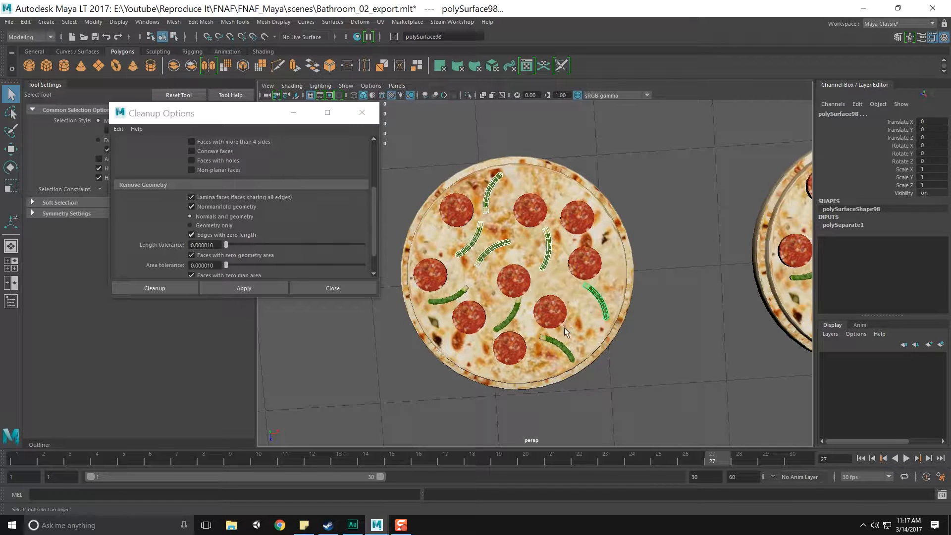
{"action": "left_click", "coordinate": [506, 326], "text": "shift"}
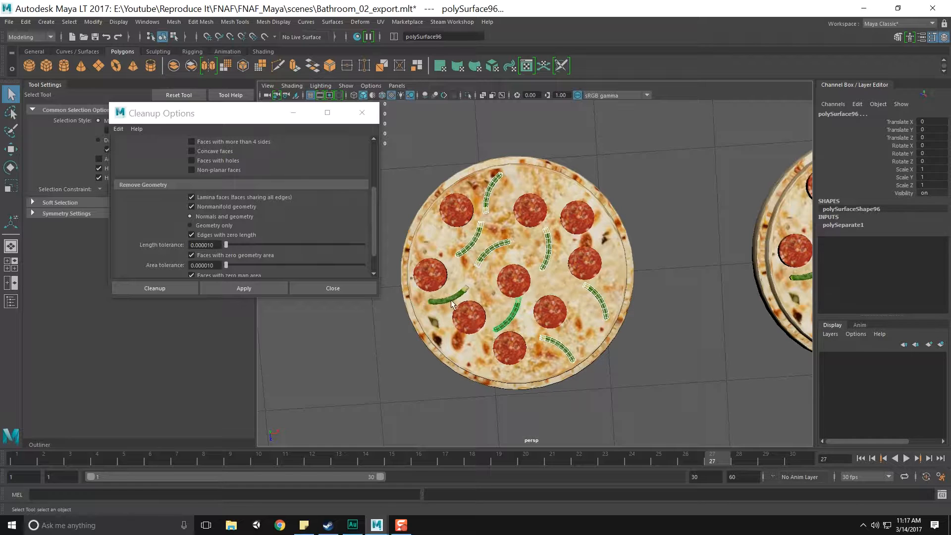
{"action": "key", "text": "ctrl+h"}
Delete the faces of the duplicated pizza base's lower half, working in the top view
{"action": "left_click", "coordinate": [566, 299]}
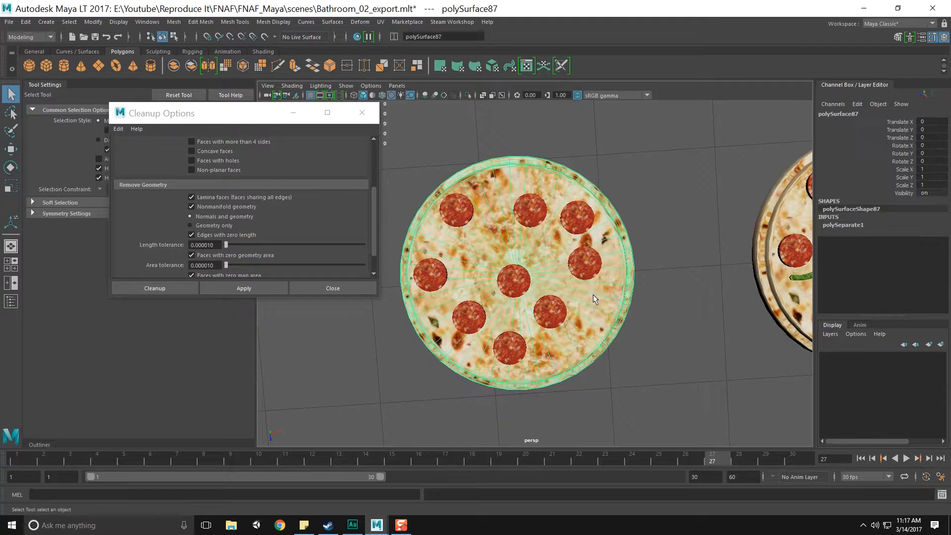
{"action": "left_click_drag", "start_coordinate": [593, 295], "coordinate": [570, 300], "text": "alt"}
{"action": "right_click_drag", "start_coordinate": [562, 252], "coordinate": [566, 288]}
{"action": "key", "text": "space"}
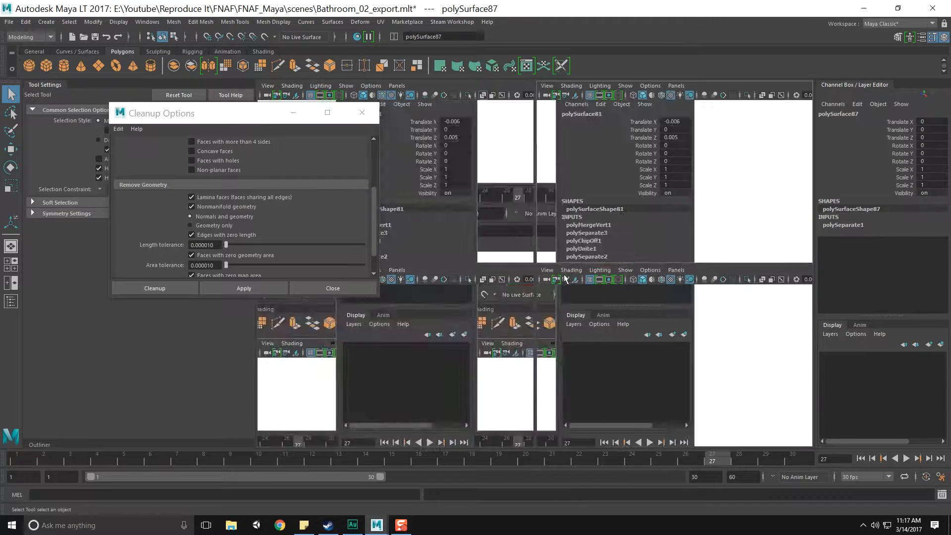
{"action": "key", "text": "space"}
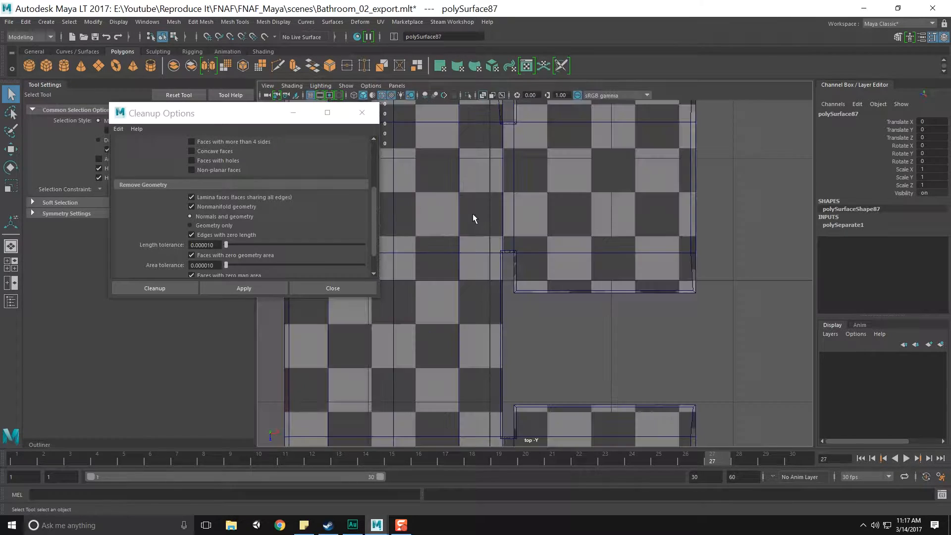
{"action": "key", "text": "f"}
{"action": "middle_click_drag", "start_coordinate": [614, 290], "coordinate": [652, 288], "text": "alt"}
{"action": "right_click_drag", "start_coordinate": [605, 233], "coordinate": [605, 280]}
{"action": "middle_click_drag", "start_coordinate": [575, 199], "coordinate": [575, 215], "text": "alt"}
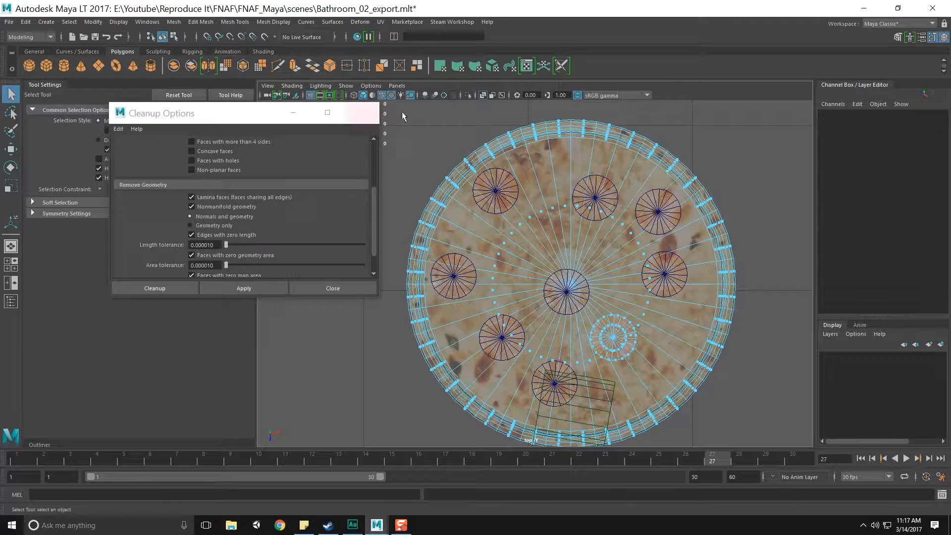
{"action": "middle_click_drag", "start_coordinate": [460, 205], "coordinate": [484, 195], "text": "alt"}
{"action": "middle_click_drag", "start_coordinate": [403, 436], "coordinate": [404, 410], "text": "alt"}
{"action": "left_click_drag", "start_coordinate": [390, 418], "coordinate": [841, 246]}
{"action": "key", "text": "Delete"}
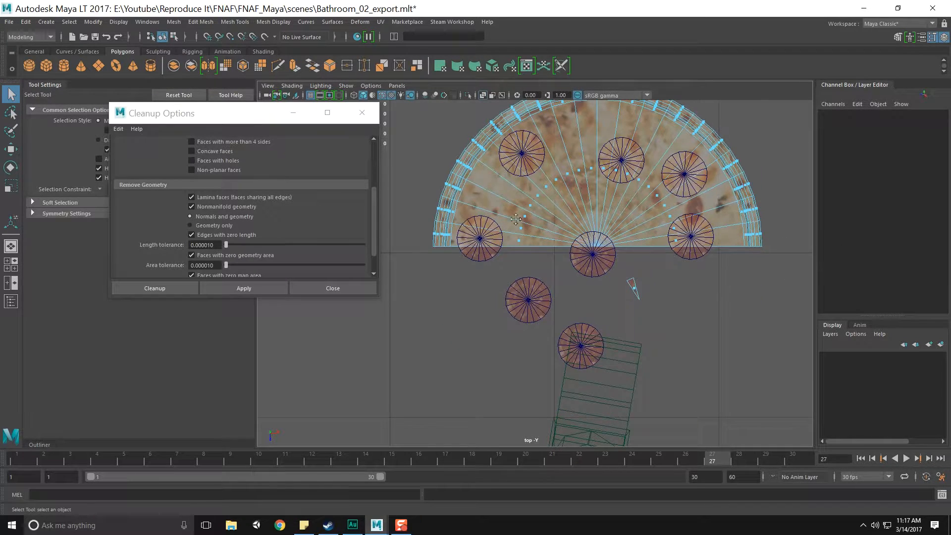
Delete the left half of the remaining semicircular base faces, leaving a quarter of the pizza
{"action": "middle_click_drag", "start_coordinate": [516, 219], "coordinate": [531, 281], "text": "alt"}
{"action": "left_click_drag", "start_coordinate": [429, 144], "coordinate": [610, 353]}
{"action": "key", "text": "Delete"}
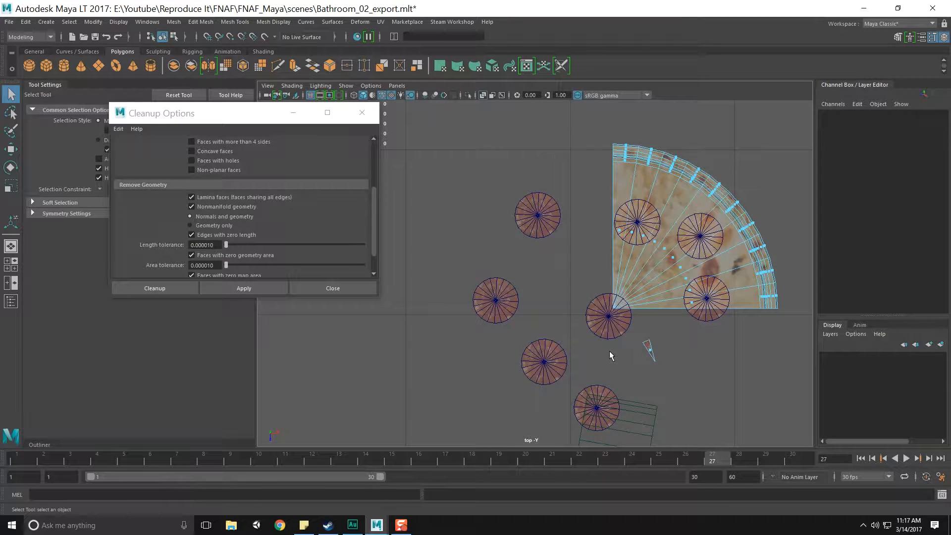
Delete the outermost wedge of faces along each straight edge of the quarter base to narrow the slice
{"action": "middle_click_drag", "start_coordinate": [589, 286], "coordinate": [530, 276], "text": "alt"}
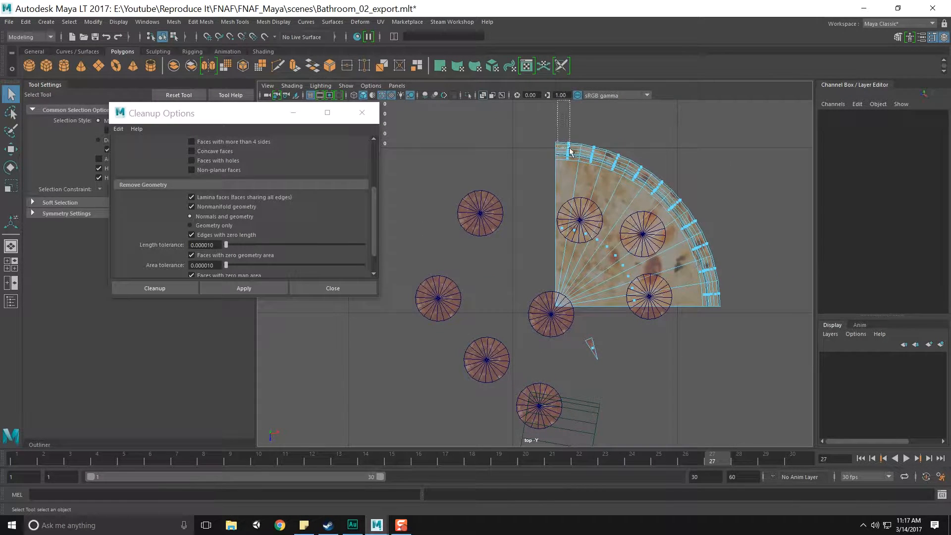
{"action": "left_click_drag", "start_coordinate": [569, 151], "coordinate": [574, 168]}
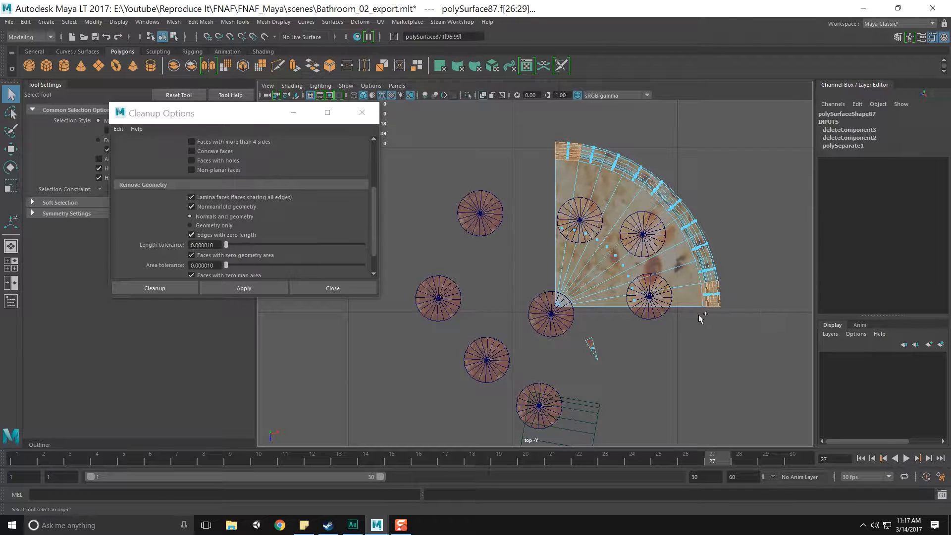
{"action": "left_click", "coordinate": [639, 301], "text": "shift"}
{"action": "left_click_drag", "start_coordinate": [567, 243], "coordinate": [563, 287], "text": "shift"}
{"action": "left_click", "coordinate": [591, 287]}
Delete the stray face fragment and the four surplus pepperoni slices around the pizza slice, working in the perspective view
{"action": "key", "text": "space"}
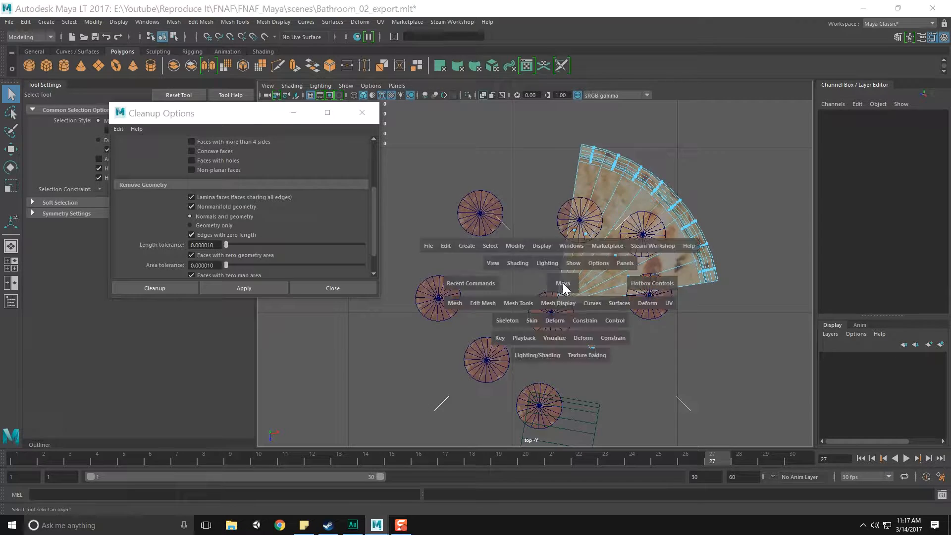
{"action": "key", "text": "space"}
{"action": "scroll", "coordinate": [588, 223], "scroll_direction": "up", "scroll_amount": 2}
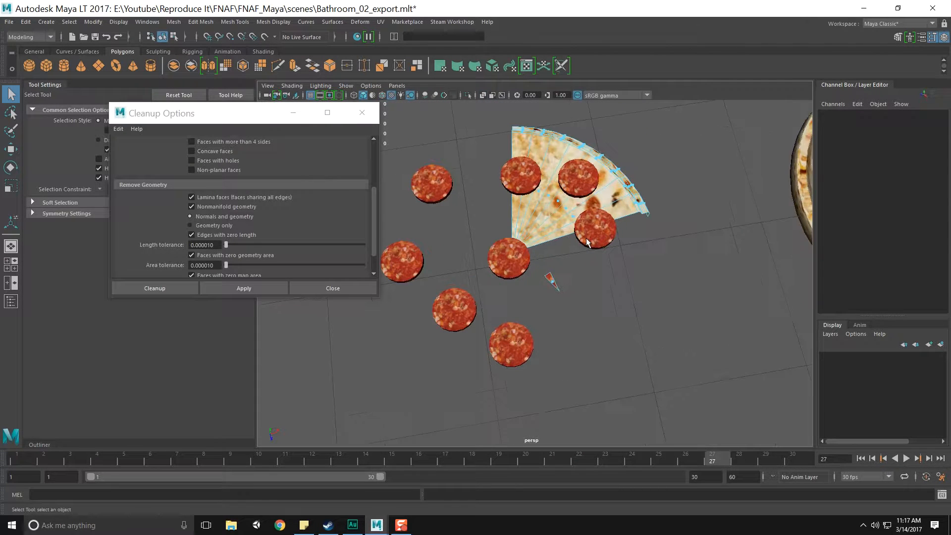
{"action": "left_click", "coordinate": [525, 270]}
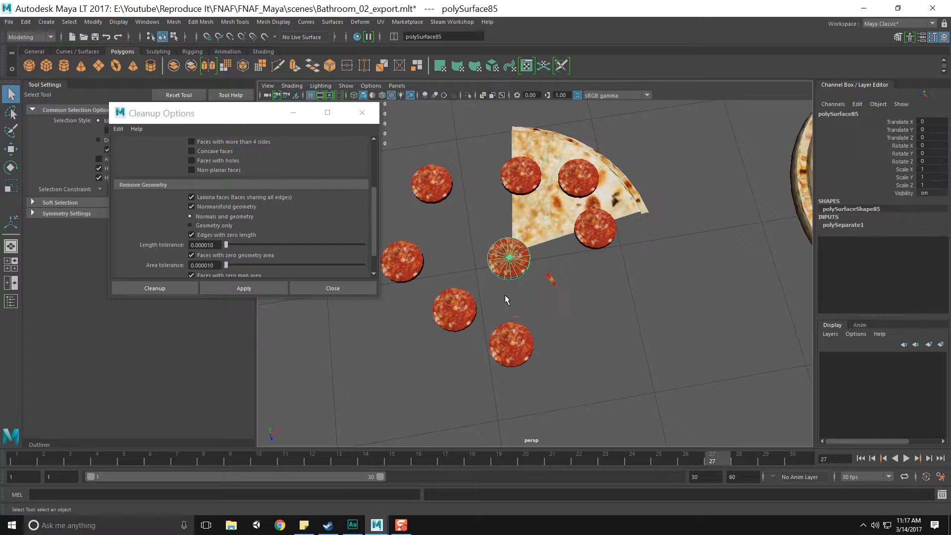
{"action": "left_click", "coordinate": [550, 280]}
{"action": "key", "text": "Delete"}
{"action": "scroll", "coordinate": [549, 289], "scroll_direction": "down", "scroll_amount": 2}
{"action": "left_click", "coordinate": [522, 330]}
{"action": "key", "text": "Delete"}
{"action": "left_click", "coordinate": [467, 308]}
{"action": "key", "text": "Delete"}
{"action": "left_click", "coordinate": [430, 268]}
{"action": "key", "text": "Delete"}
{"action": "left_click", "coordinate": [457, 206]}
{"action": "key", "text": "Delete"}
Center the pivots of the four remaining pepperoni slices
{"action": "left_click", "coordinate": [527, 268]}
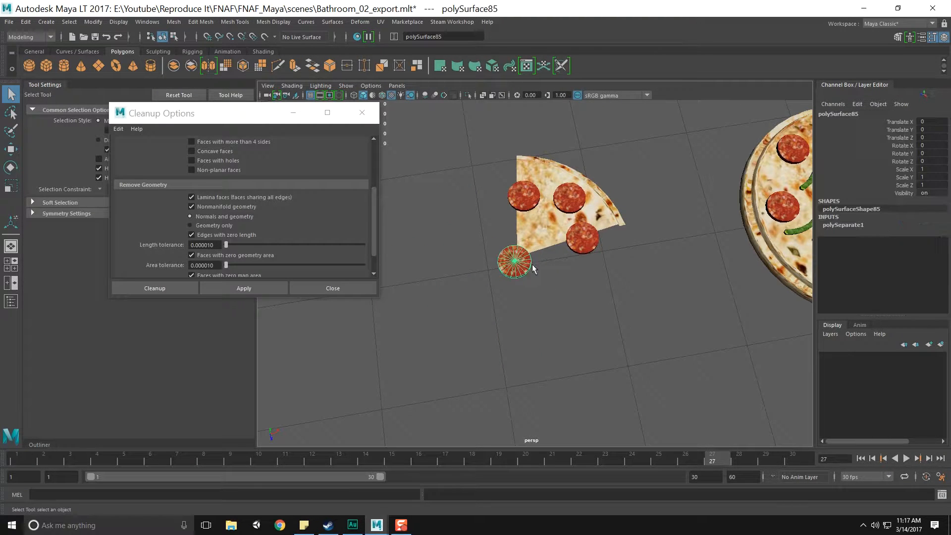
{"action": "key", "text": "e"}
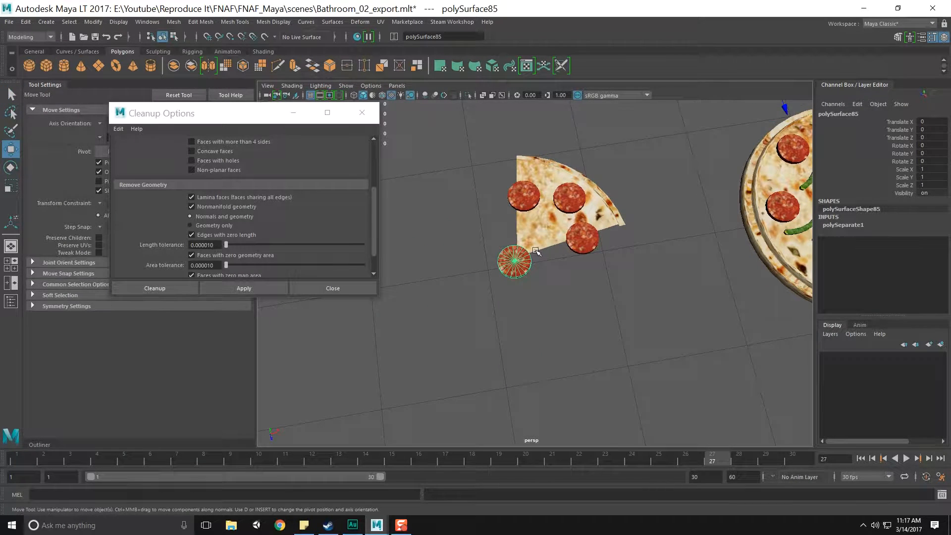
{"action": "left_click", "coordinate": [573, 243]}
{"action": "left_click", "coordinate": [565, 196], "text": "shift"}
{"action": "left_click", "coordinate": [526, 197], "text": "shift"}
{"action": "left_click", "coordinate": [525, 258], "text": "shift"}
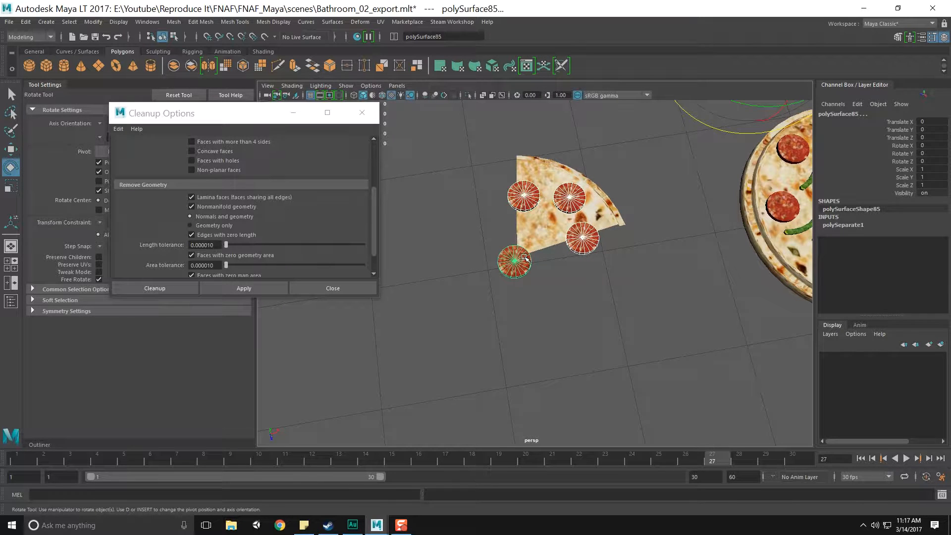
{"action": "key", "text": "space"}
{"action": "left_click_drag", "start_coordinate": [456, 225], "coordinate": [489, 299]}
{"action": "left_click_drag", "start_coordinate": [551, 256], "coordinate": [677, 329], "text": "alt"}
{"action": "left_click", "coordinate": [677, 329]}
Scale the middle pepperoni near the crust to about 0.743 and nudge the pepperoni on the slanted edge inward
{"action": "key", "text": "w"}
{"action": "left_click", "coordinate": [568, 227]}
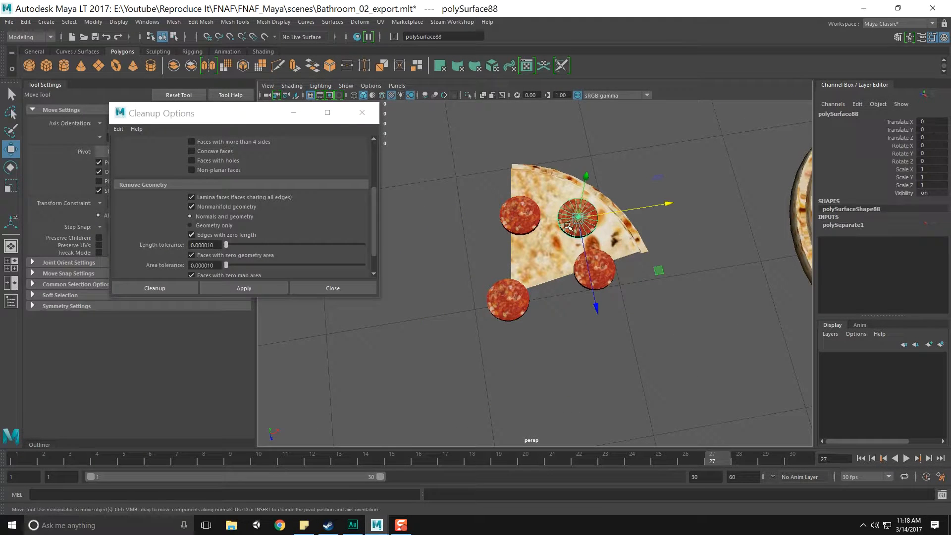
{"action": "key", "text": "e"}
{"action": "key", "text": "r"}
{"action": "left_click_drag", "start_coordinate": [578, 218], "coordinate": [565, 219]}
{"action": "key", "text": "w"}
{"action": "left_click", "coordinate": [598, 269]}
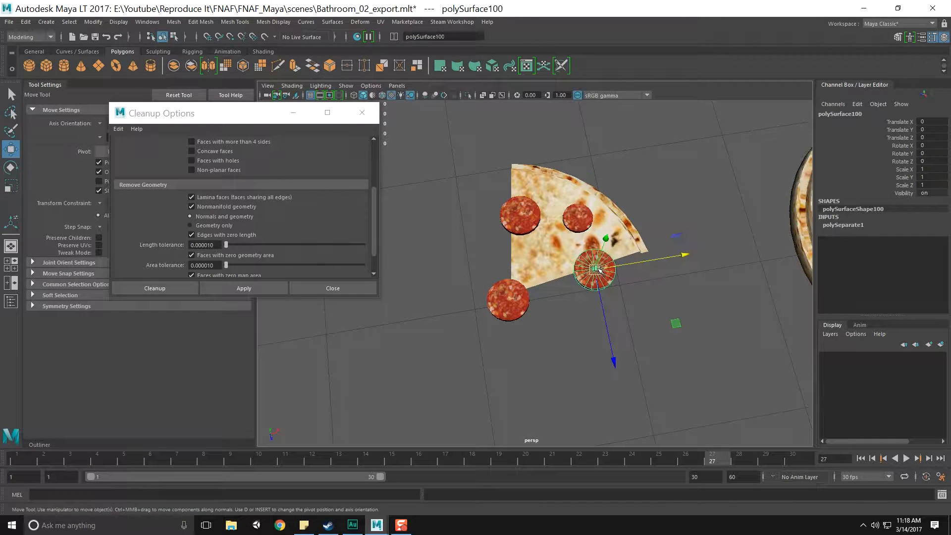
{"action": "left_click_drag", "start_coordinate": [594, 272], "coordinate": [588, 274]}
Shrink the other three pepperoni slices, scaling the tip one to about 0.902 and the slanted-edge one to about 0.817
{"action": "left_click", "coordinate": [522, 218]}
{"action": "key", "text": "e"}
{"action": "key", "text": "r"}
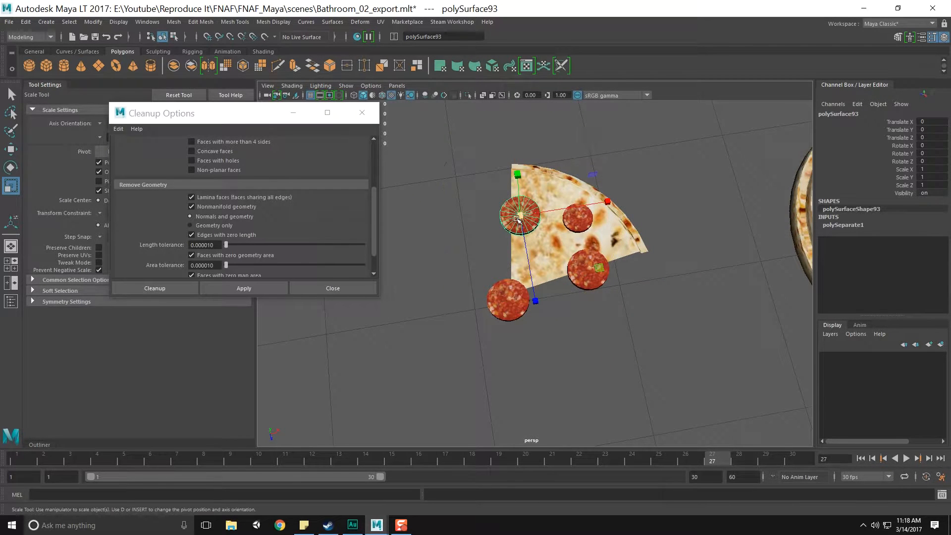
{"action": "left_click_drag", "start_coordinate": [519, 218], "coordinate": [506, 219]}
{"action": "left_click", "coordinate": [509, 300]}
{"action": "left_click_drag", "start_coordinate": [509, 300], "coordinate": [572, 277]}
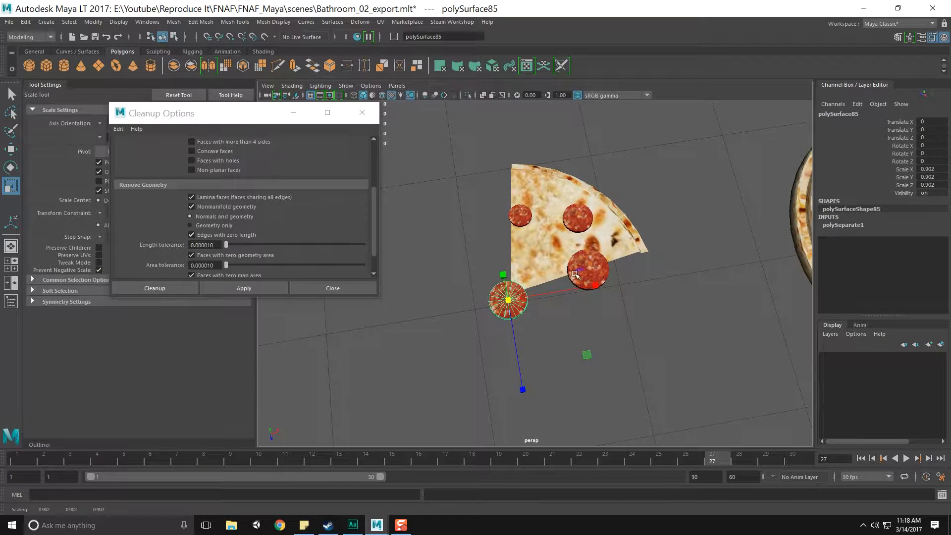
{"action": "left_click", "coordinate": [585, 271]}
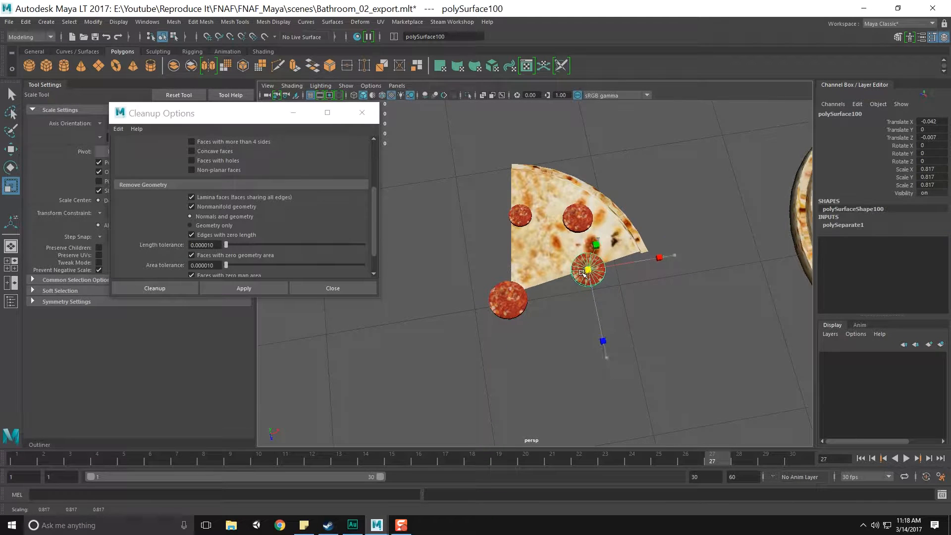
Move the middle, slanted-edge and tip pepperoni slices inward so they lie on the pizza slice
{"action": "key", "text": "w"}
{"action": "left_click", "coordinate": [572, 211]}
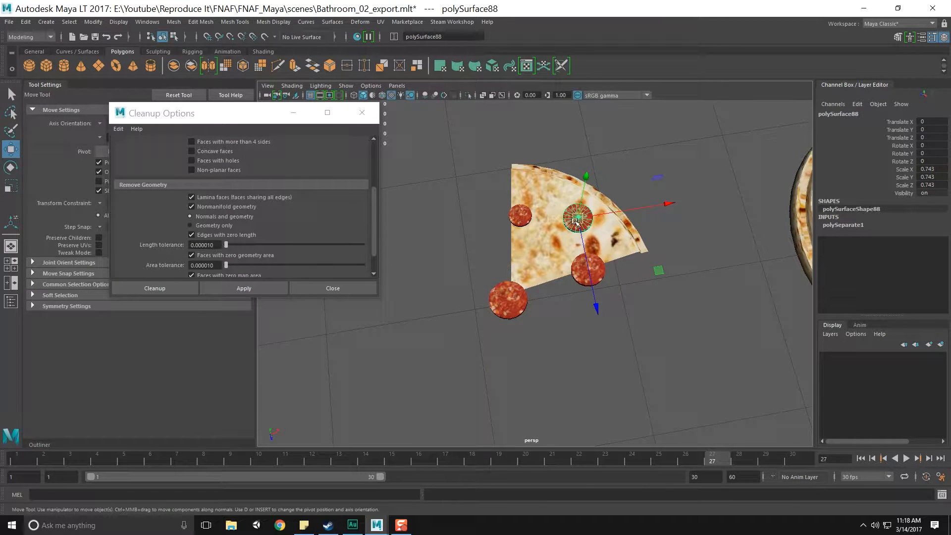
{"action": "left_click_drag", "start_coordinate": [652, 264], "coordinate": [630, 248]}
{"action": "left_click", "coordinate": [589, 270]}
{"action": "middle_click_drag", "start_coordinate": [666, 321], "coordinate": [671, 288]}
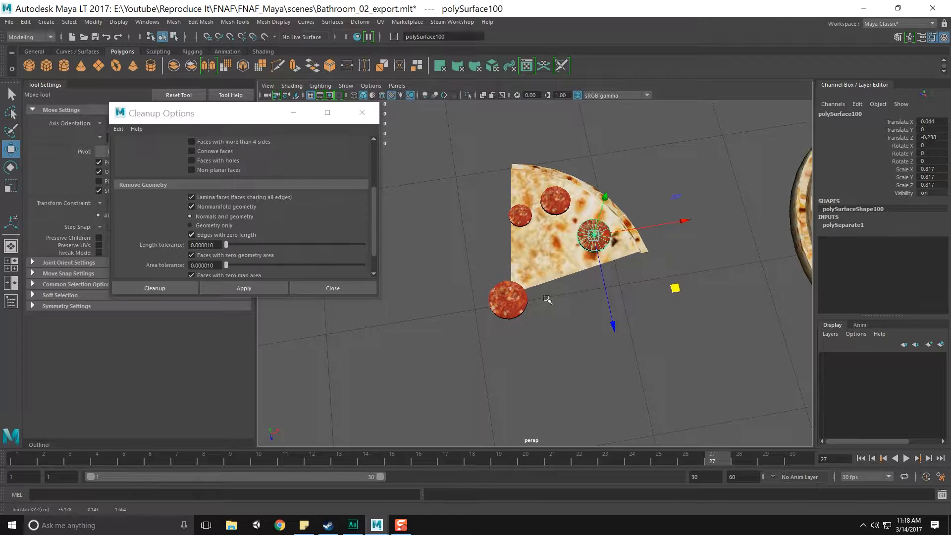
{"action": "left_click", "coordinate": [523, 304]}
{"action": "middle_click_drag", "start_coordinate": [590, 340], "coordinate": [603, 269]}
Enlarge the smallest pepperoni near the slice's straight edge and reposition it fully on the pizza slice
{"action": "left_click", "coordinate": [512, 215]}
{"action": "key", "text": "e"}
{"action": "key", "text": "r"}
{"action": "left_click_drag", "start_coordinate": [527, 216], "coordinate": [538, 216]}
{"action": "key", "text": "w"}
{"action": "middle_click_drag", "start_coordinate": [605, 267], "coordinate": [609, 265]}
{"action": "left_click_drag", "start_coordinate": [608, 264], "coordinate": [540, 275]}
{"action": "left_click", "coordinate": [552, 195]}
{"action": "key", "text": "q"}
{"action": "left_click", "coordinate": [680, 202]}
Select the whole pizza and rotate it 90 degrees around the Z axis so it stands upright
{"action": "scroll", "coordinate": [643, 270], "scroll_direction": "down", "scroll_amount": 5}
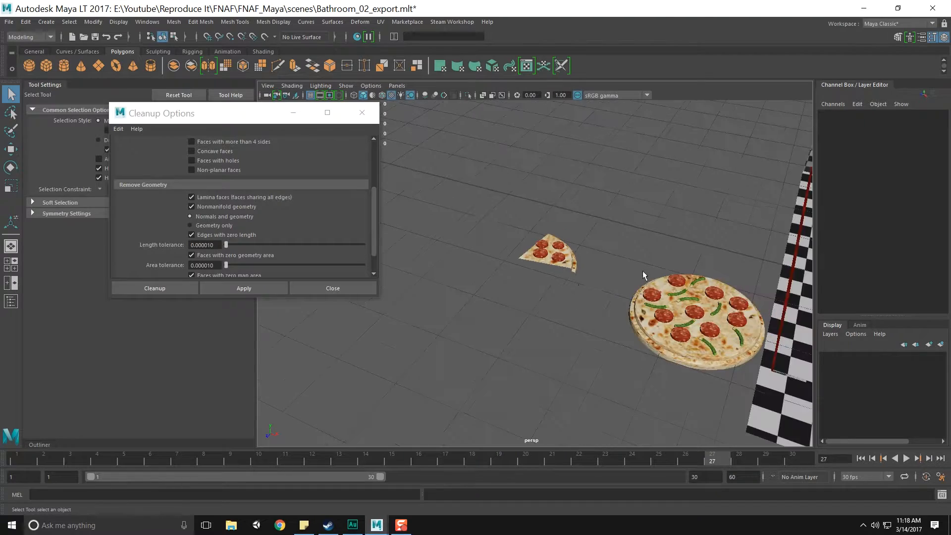
{"action": "middle_click_drag", "start_coordinate": [643, 270], "coordinate": [528, 250], "text": "alt"}
{"action": "scroll", "coordinate": [584, 289], "scroll_direction": "up", "scroll_amount": 4}
{"action": "left_click_drag", "start_coordinate": [529, 250], "coordinate": [633, 332], "text": "alt"}
{"action": "left_click", "coordinate": [632, 332]}
{"action": "scroll", "coordinate": [632, 333], "scroll_direction": "down", "scroll_amount": 4}
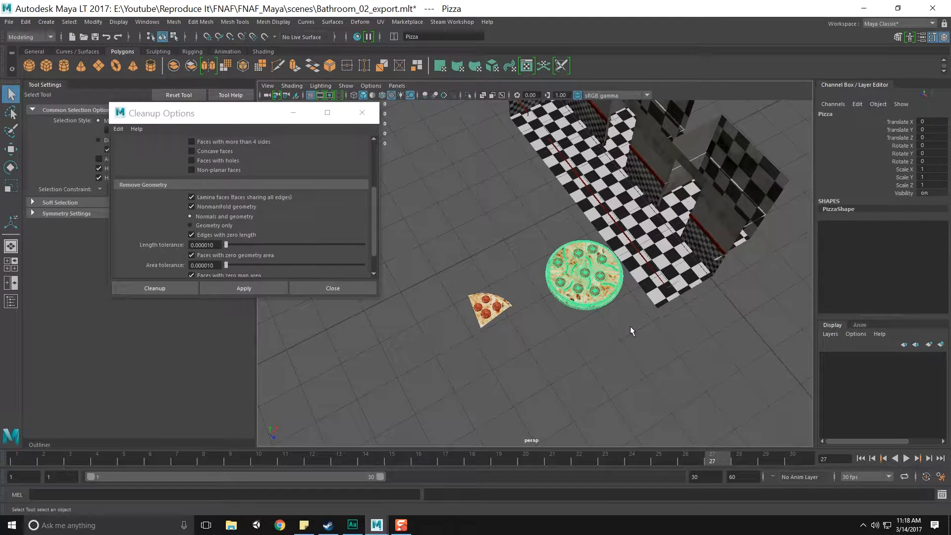
{"action": "key", "text": "r"}
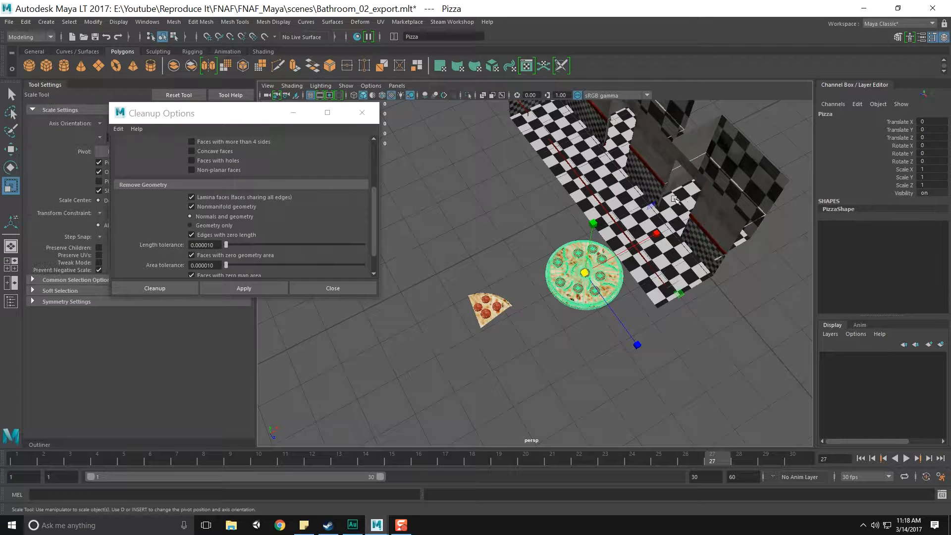
{"action": "key", "text": "e"}
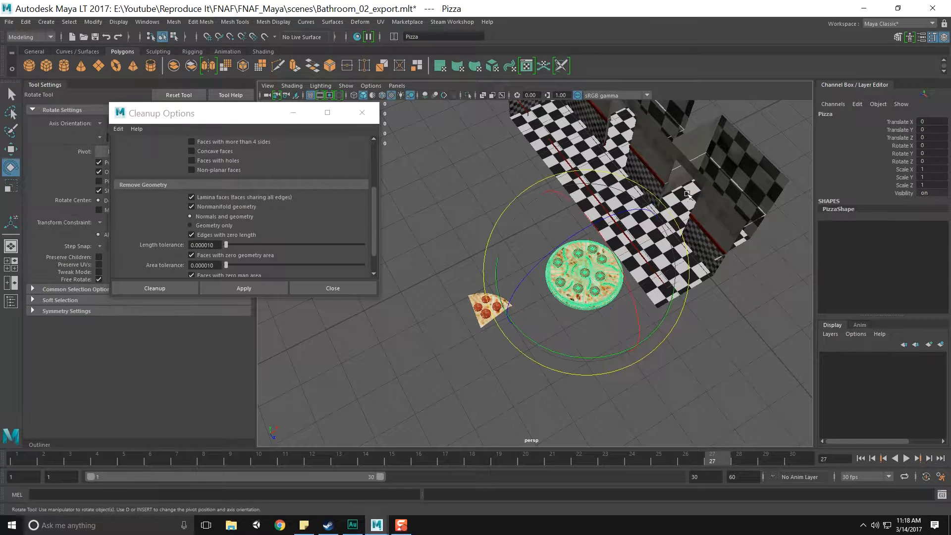
{"action": "left_click_drag", "start_coordinate": [569, 244], "coordinate": [510, 350]}
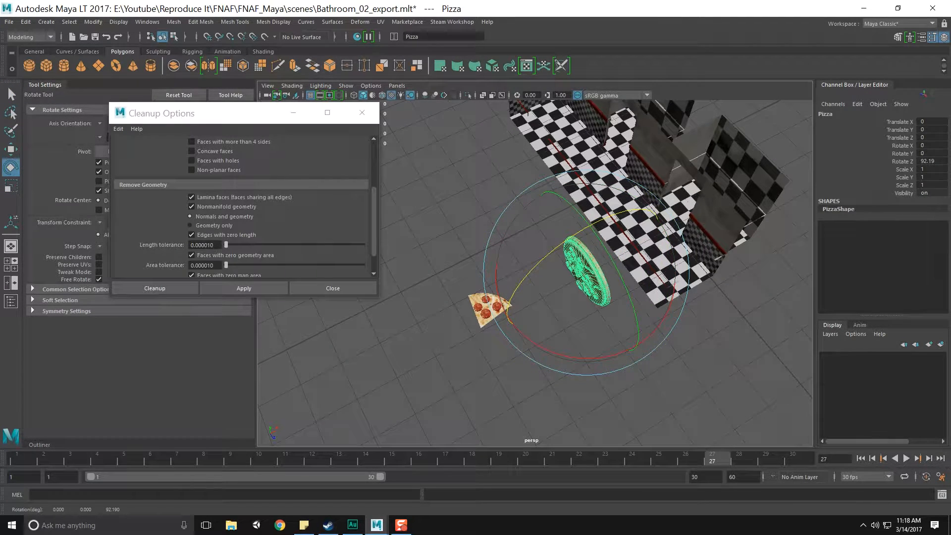
{"action": "type", "text": "90"}
{"action": "key", "text": "Return"}
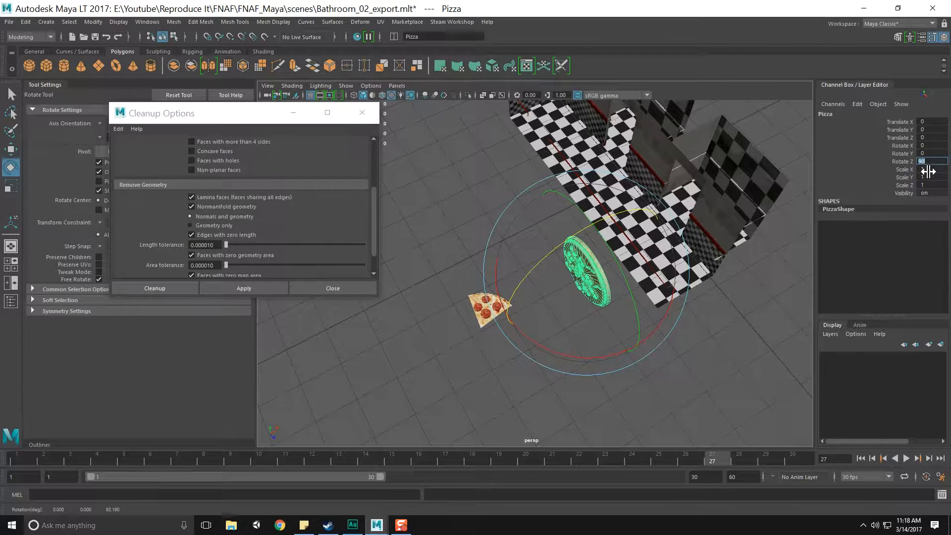
Relocate the pizza's pivot and snap the pizza against the bathroom's inner wall at about Translate X 2.716
{"action": "left_click_drag", "start_coordinate": [488, 197], "coordinate": [655, 213], "text": "alt"}
{"action": "key", "text": "w"}
{"action": "scroll", "coordinate": [625, 237], "scroll_direction": "up", "scroll_amount": 7}
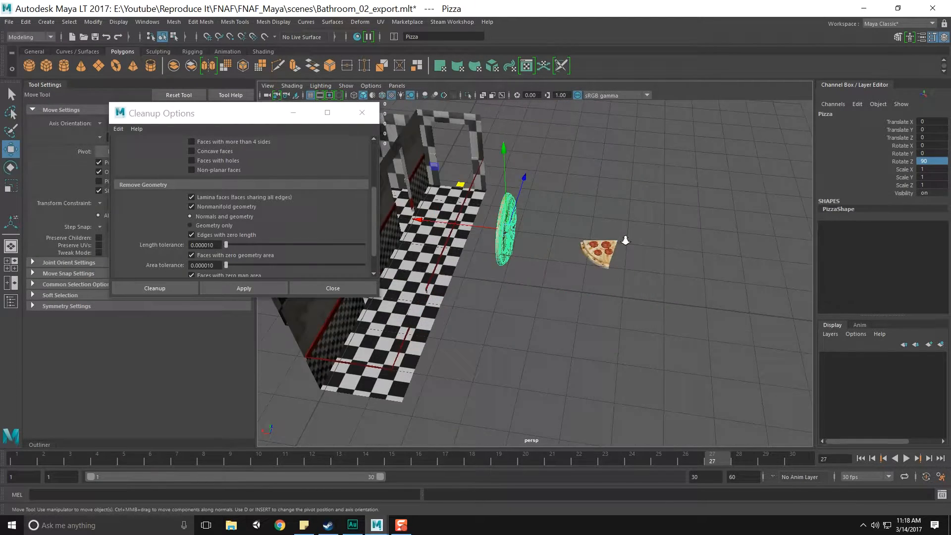
{"action": "left_click_drag", "start_coordinate": [415, 251], "coordinate": [535, 247], "text": "alt"}
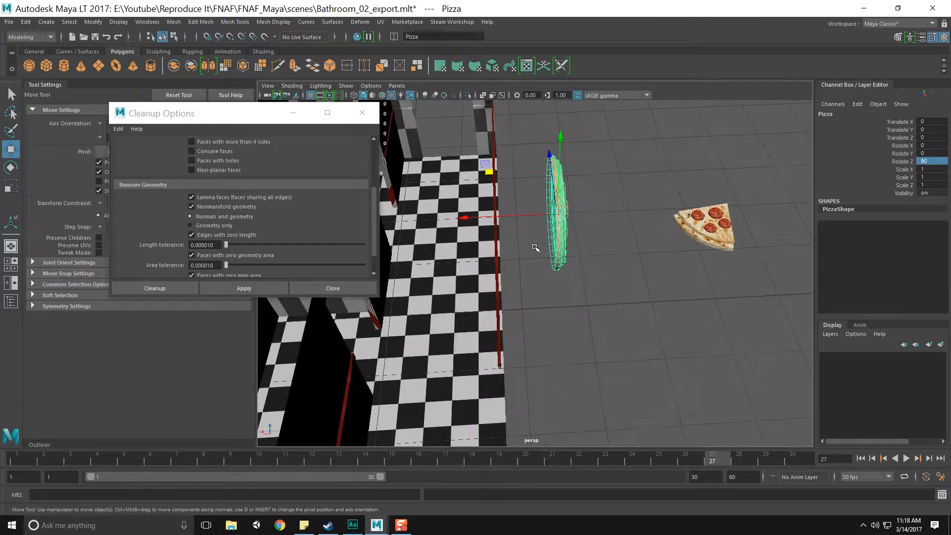
{"action": "scroll", "coordinate": [512, 256], "scroll_direction": "up", "scroll_amount": 3}
{"action": "key", "text": "d"}
{"action": "left_click", "coordinate": [450, 280]}
{"action": "middle_click_drag", "start_coordinate": [495, 225], "coordinate": [503, 237]}
{"action": "scroll", "coordinate": [450, 280], "scroll_direction": "down", "scroll_amount": 3}
{"action": "left_click_drag", "start_coordinate": [423, 272], "coordinate": [518, 284], "text": "alt"}
{"action": "middle_click_drag", "start_coordinate": [466, 394], "coordinate": [460, 397]}
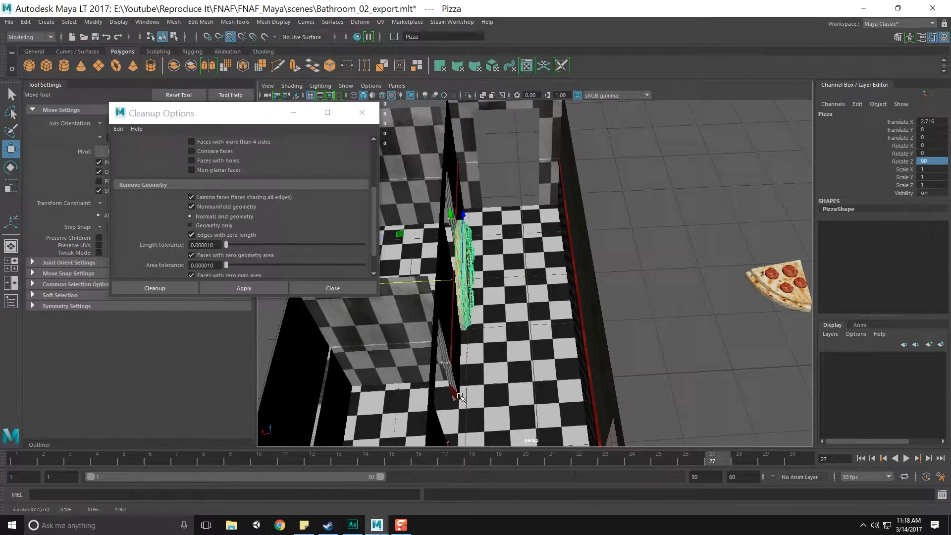
Move the pizza up and along the wall between the two doorways, to about Translate Y 1.212 and Z -1.44
{"action": "scroll", "coordinate": [461, 396], "scroll_direction": "down", "scroll_amount": 2}
{"action": "left_click_drag", "start_coordinate": [605, 379], "coordinate": [497, 353], "text": "alt"}
{"action": "scroll", "coordinate": [466, 261], "scroll_direction": "up", "scroll_amount": 2}
{"action": "left_click_drag", "start_coordinate": [467, 261], "coordinate": [692, 272], "text": "alt"}
{"action": "left_click_drag", "start_coordinate": [736, 300], "coordinate": [647, 216]}
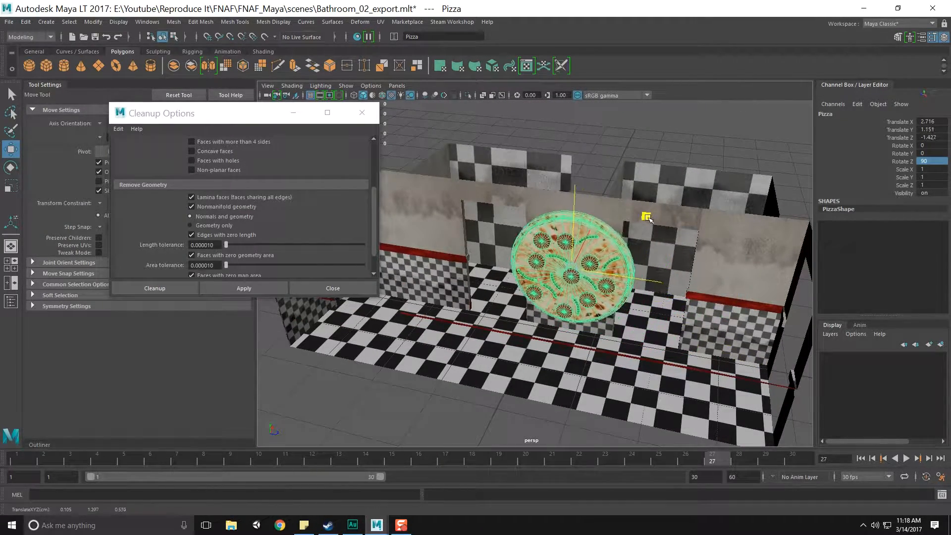
Scale the wall pizza uniformly to about 0.444 and raise it above the red trim to about Translate Y 1.7
{"action": "key", "text": "e"}
{"action": "key", "text": "r"}
{"action": "left_click_drag", "start_coordinate": [568, 266], "coordinate": [524, 282]}
{"action": "left_click_drag", "start_coordinate": [527, 293], "coordinate": [545, 290], "text": "alt"}
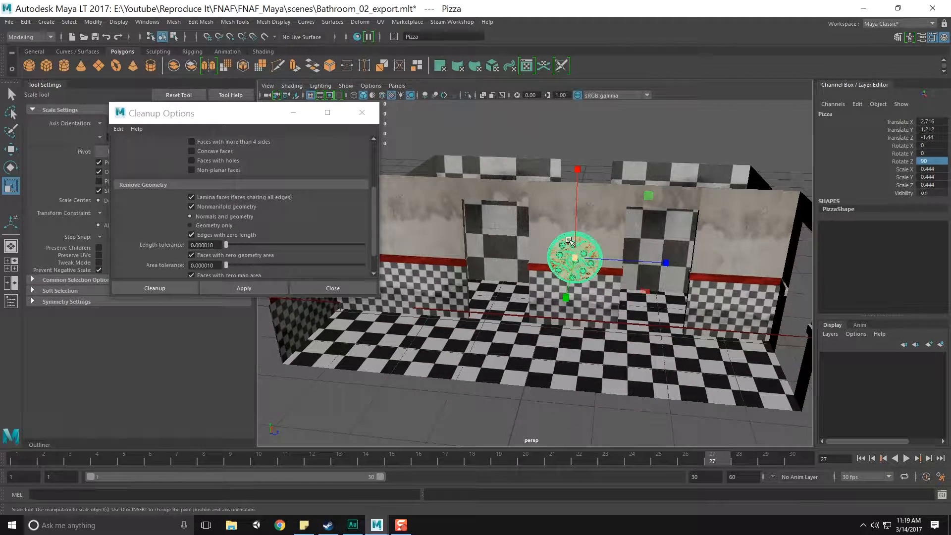
{"action": "key", "text": "w"}
{"action": "left_click_drag", "start_coordinate": [574, 177], "coordinate": [577, 139]}
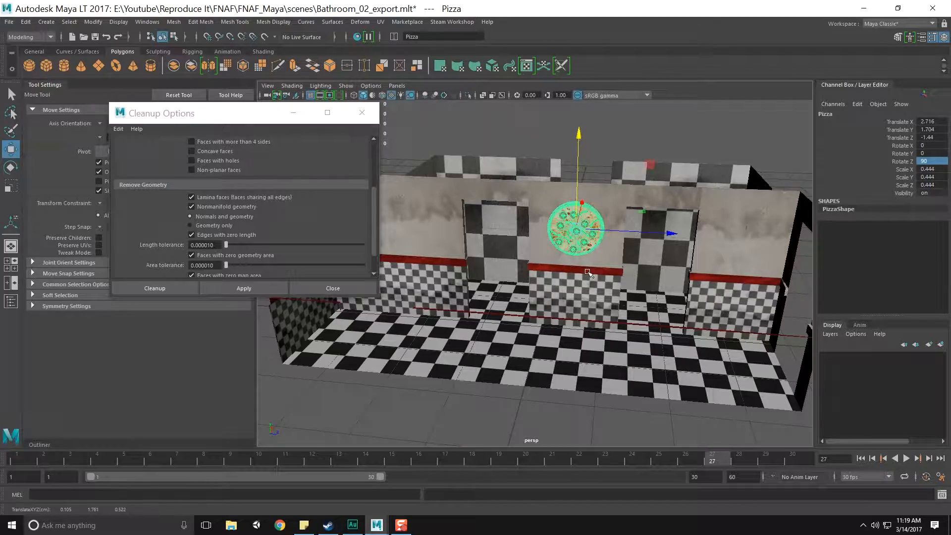
Nudge the pepperoni near the slice's crust to about Translate X -0.066 and Z -0.16
{"action": "scroll", "coordinate": [585, 308], "scroll_direction": "down", "scroll_amount": 4}
{"action": "left_click", "coordinate": [558, 402]}
{"action": "left_click_drag", "start_coordinate": [516, 357], "coordinate": [580, 346], "text": "alt"}
{"action": "scroll", "coordinate": [579, 347], "scroll_direction": "up", "scroll_amount": 5}
{"action": "middle_click_drag", "start_coordinate": [545, 317], "coordinate": [491, 304], "text": "alt"}
{"action": "scroll", "coordinate": [490, 304], "scroll_direction": "down", "scroll_amount": 2}
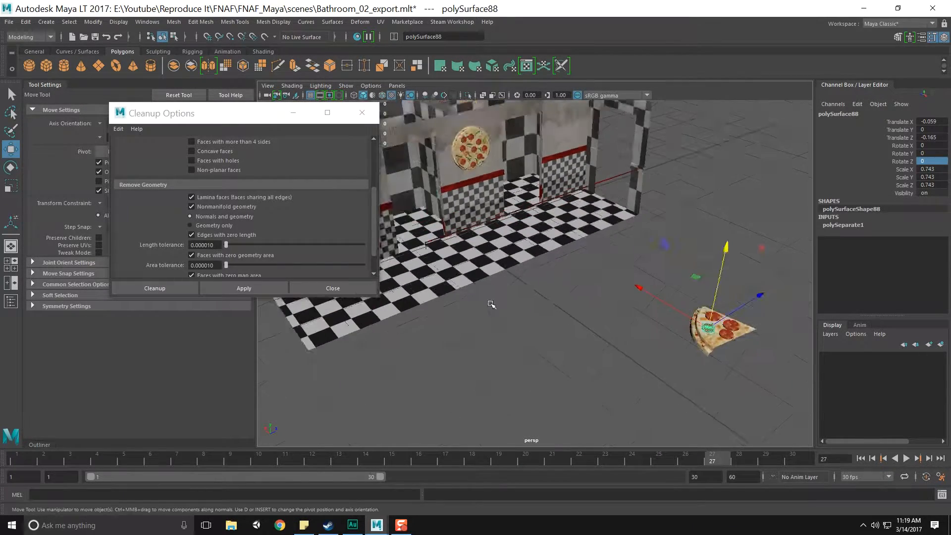
{"action": "left_click_drag", "start_coordinate": [491, 304], "coordinate": [535, 347], "text": "alt"}
{"action": "left_click_drag", "start_coordinate": [729, 341], "coordinate": [726, 361]}
{"action": "key", "text": "f"}
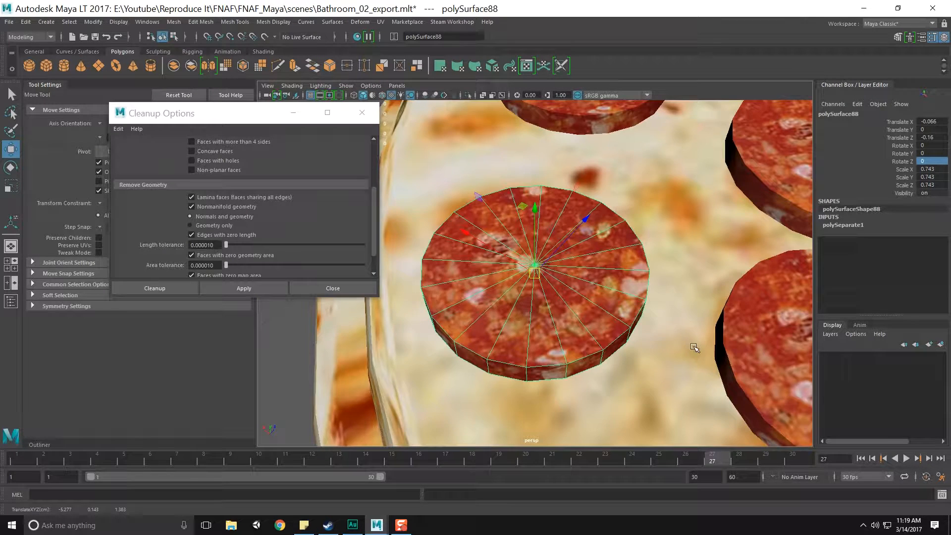
Combine the pizza slice and its four pepperoni pieces into a single mesh
{"action": "scroll", "coordinate": [669, 340], "scroll_direction": "down", "scroll_amount": 12}
{"action": "left_click_drag", "start_coordinate": [480, 209], "coordinate": [694, 395]}
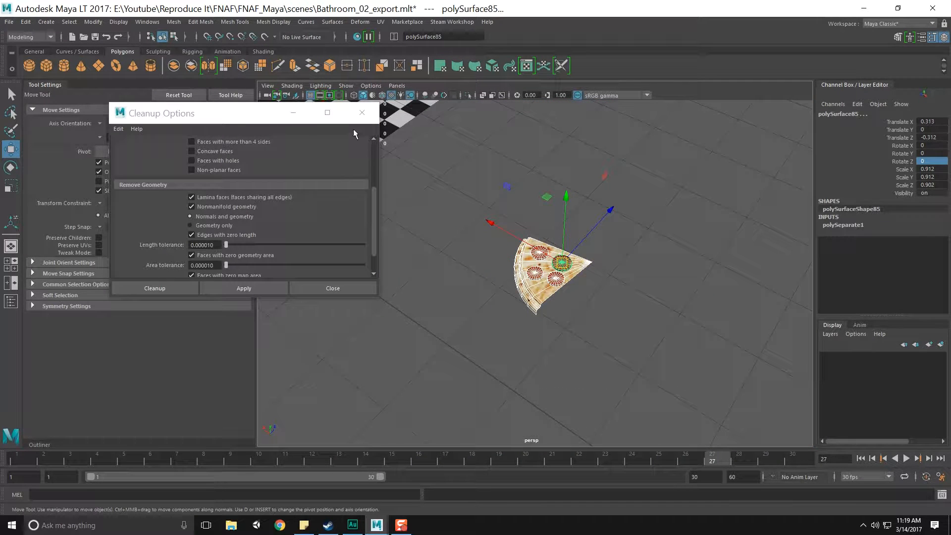
{"action": "left_click", "coordinate": [173, 65]}
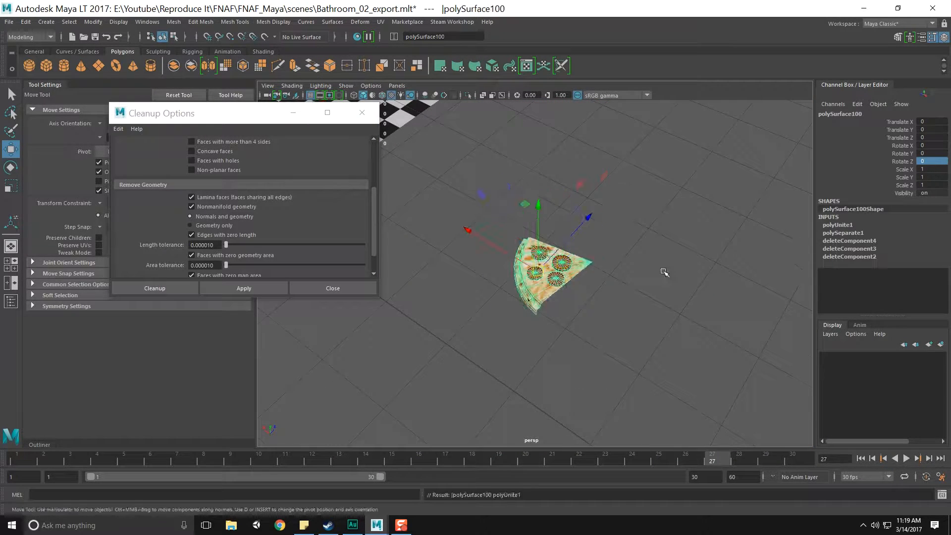
Extrude the slice's two straight top edges downward to form its cut sides, and return to object selection
{"action": "left_click", "coordinate": [585, 329]}
{"action": "scroll", "coordinate": [582, 338], "scroll_direction": "up", "scroll_amount": 4}
{"action": "left_click", "coordinate": [559, 313]}
{"action": "right_click_drag", "start_coordinate": [524, 252], "coordinate": [524, 235]}
{"action": "left_click_drag", "start_coordinate": [542, 302], "coordinate": [519, 299], "text": "alt"}
{"action": "left_click", "coordinate": [525, 315]}
{"action": "left_click_drag", "start_coordinate": [639, 331], "coordinate": [528, 345], "text": "alt"}
{"action": "left_click", "coordinate": [539, 342], "text": "shift"}
{"action": "right_click_drag", "start_coordinate": [523, 332], "coordinate": [526, 351], "text": "shift"}
{"action": "left_click_drag", "start_coordinate": [526, 351], "coordinate": [478, 302], "text": "alt"}
{"action": "key", "text": "q"}
{"action": "left_click", "coordinate": [689, 394]}
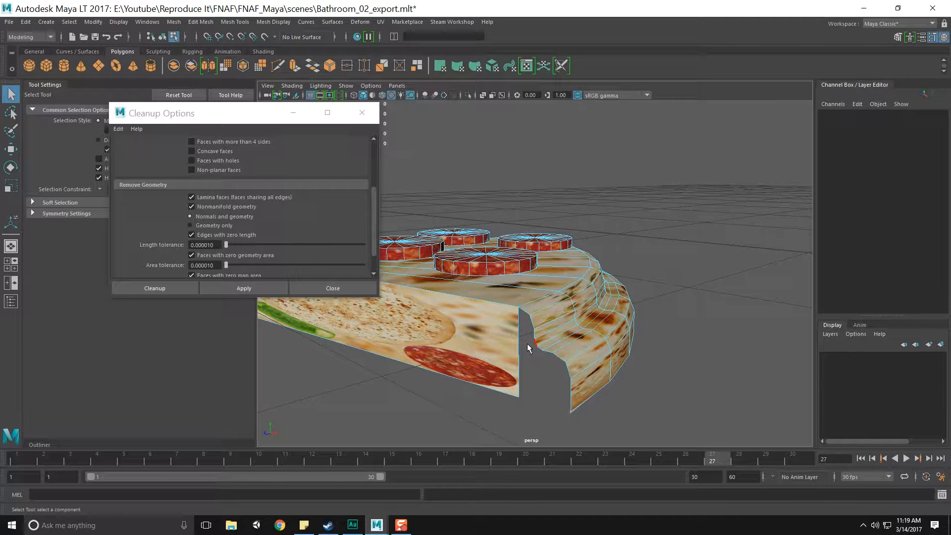
{"action": "right_click_drag", "start_coordinate": [581, 388], "coordinate": [572, 228]}
{"action": "key", "text": "F8"}
{"action": "key", "text": "F8"}
{"action": "key", "text": "F8"}
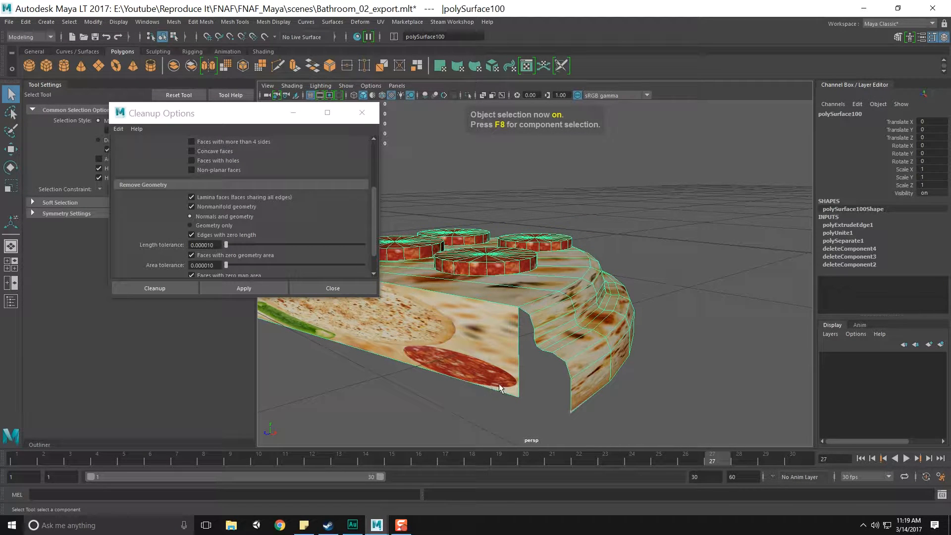
Start the Insert Edge Loop tool on the slice mesh and close the Cleanup Options window
{"action": "left_click_drag", "start_coordinate": [500, 382], "coordinate": [617, 370], "text": "alt"}
{"action": "scroll", "coordinate": [616, 371], "scroll_direction": "up", "scroll_amount": 4}
{"action": "left_click_drag", "start_coordinate": [438, 366], "coordinate": [507, 357], "text": "alt"}
{"action": "left_click", "coordinate": [486, 355]}
{"action": "scroll", "coordinate": [507, 358], "scroll_direction": "up", "scroll_amount": 3}
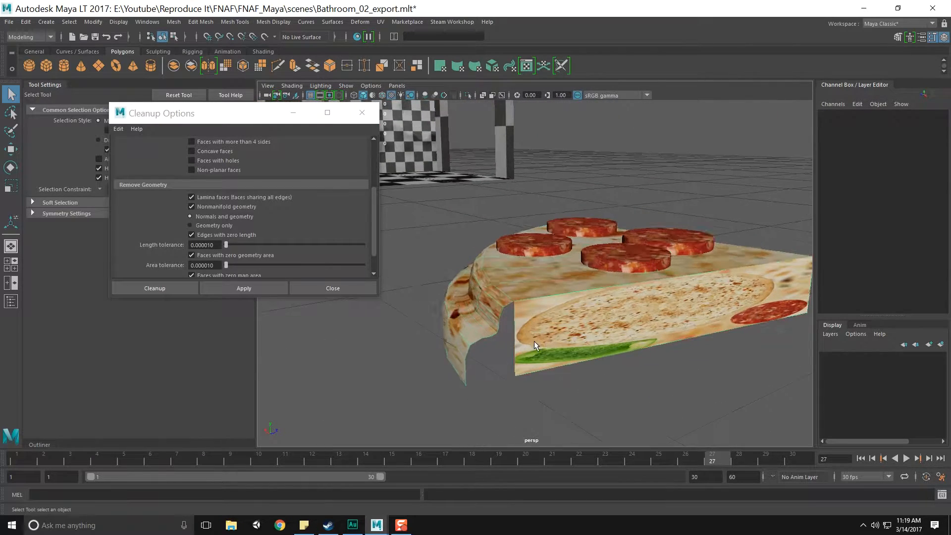
{"action": "left_click", "coordinate": [508, 362]}
{"action": "scroll", "coordinate": [515, 357], "scroll_direction": "up", "scroll_amount": 5}
{"action": "right_click_drag", "start_coordinate": [577, 282], "coordinate": [548, 305], "text": "shift"}
{"action": "left_click_drag", "start_coordinate": [508, 346], "coordinate": [508, 336], "text": "alt"}
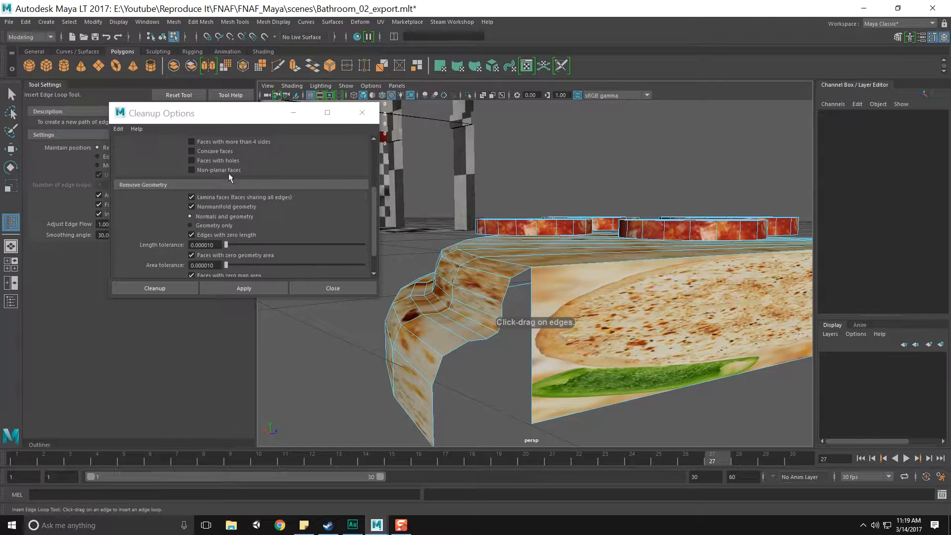
{"action": "left_click", "coordinate": [362, 113]}
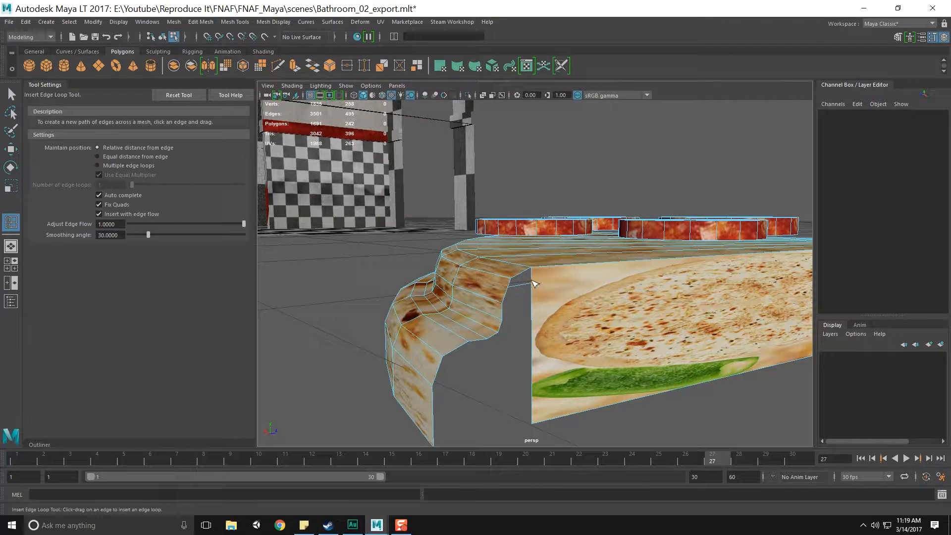
Try inserting an edge loop across the slice's cut side with edge flow enabled, and undo it
{"action": "left_click_drag", "start_coordinate": [532, 280], "coordinate": [531, 280]}
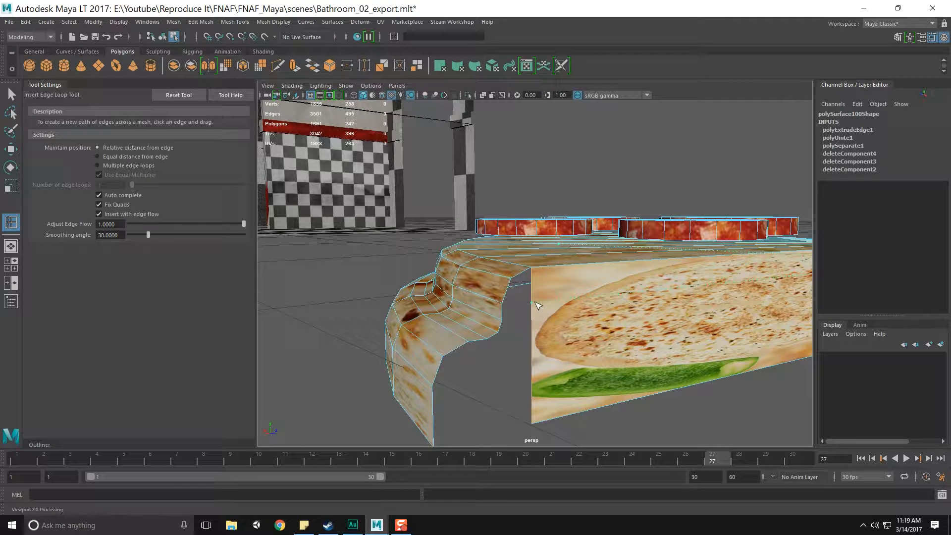
{"action": "left_click_drag", "start_coordinate": [538, 306], "coordinate": [535, 311]}
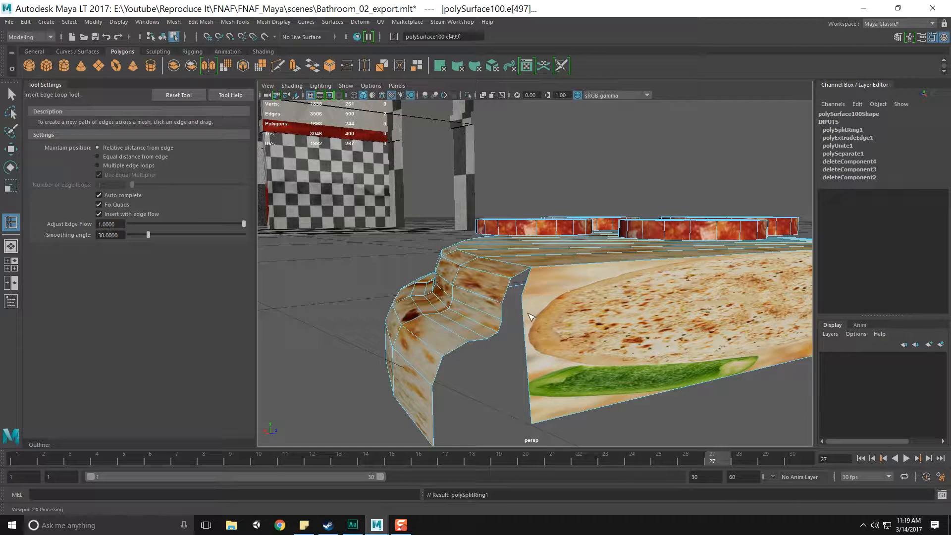
{"action": "key", "text": "ctrl+z"}
Disable edge flow insertion and add five horizontal edge loops down the slice's cut side
{"action": "left_click", "coordinate": [125, 213]}
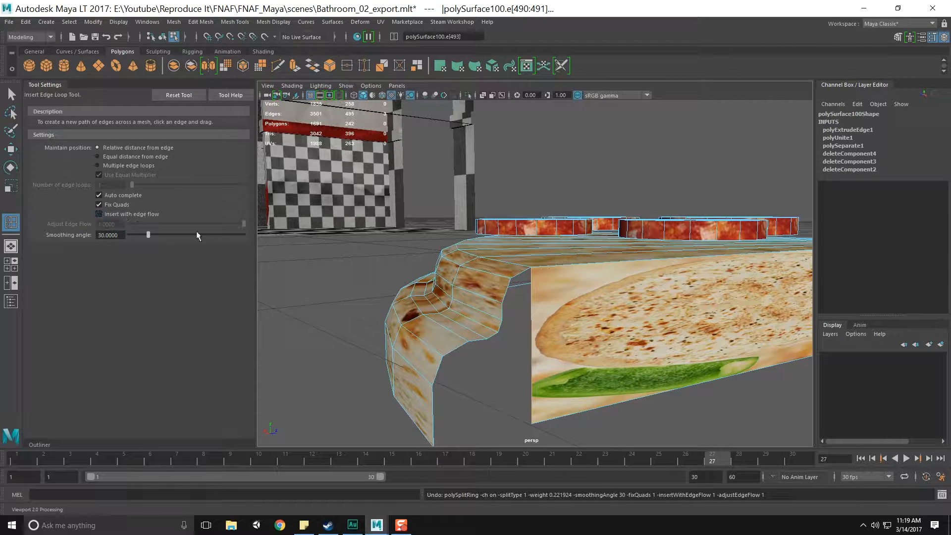
{"action": "left_click_drag", "start_coordinate": [532, 299], "coordinate": [533, 380]}
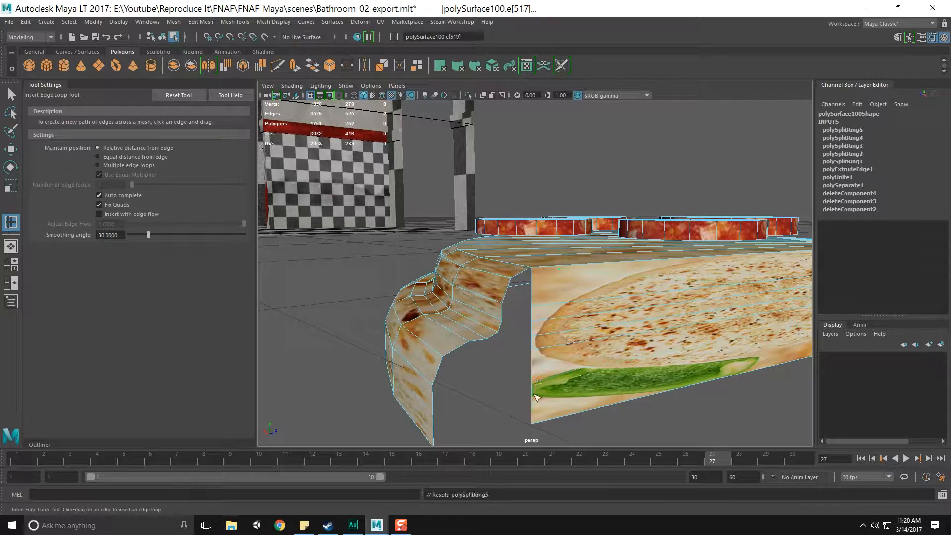
{"action": "key", "text": "F8"}
{"action": "key", "text": "q"}
Try Fill Hole on the selected border edges between the crust and the cut side, and undo it
{"action": "right_click", "coordinate": [523, 251]}
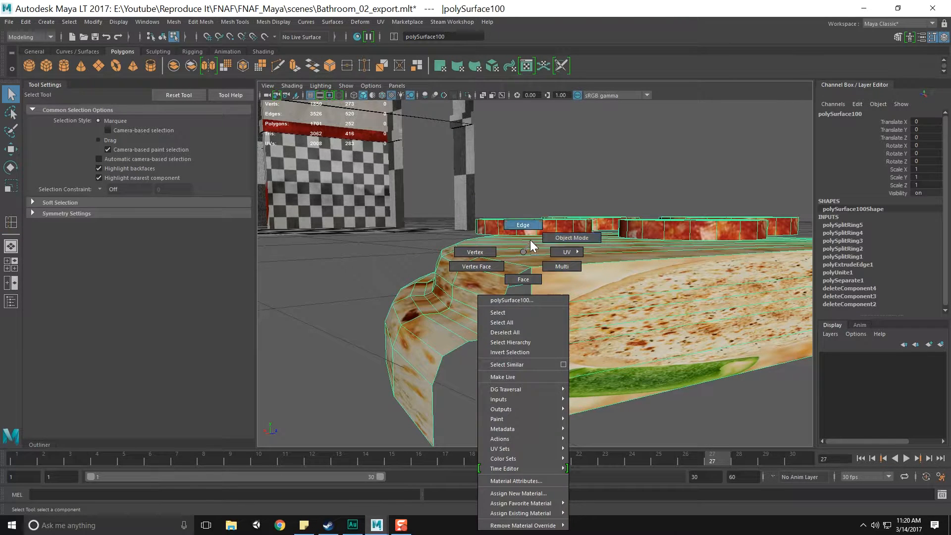
{"action": "left_click", "coordinate": [523, 225]}
{"action": "left_click", "coordinate": [512, 311]}
{"action": "left_click", "coordinate": [517, 278]}
{"action": "left_click", "coordinate": [508, 289], "text": "shift"}
{"action": "left_click", "coordinate": [531, 298], "text": "shift"}
{"action": "right_click", "coordinate": [537, 292], "text": "shift"}
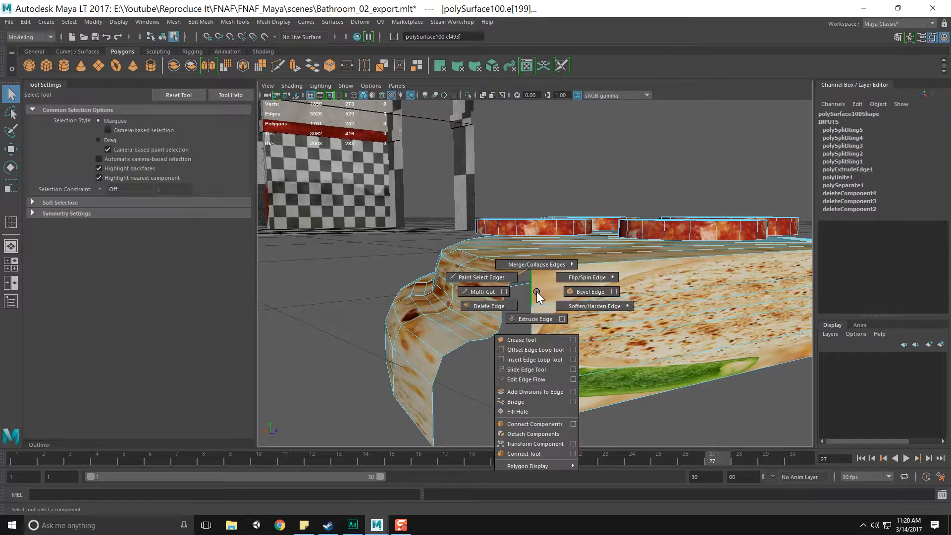
{"action": "left_click", "coordinate": [543, 409]}
{"action": "key", "text": "ctrl+z"}
Append a polygon bridging the cut side's uppermost vertical border edge and the adjacent crust edge
{"action": "left_click_drag", "start_coordinate": [510, 331], "coordinate": [483, 325], "text": "alt"}
{"action": "left_click", "coordinate": [201, 22]}
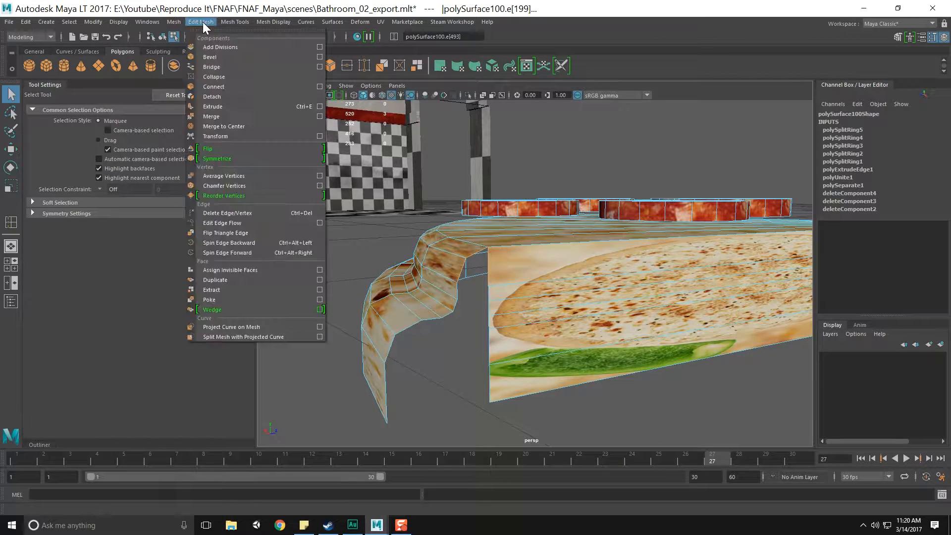
{"action": "mouse_move", "coordinate": [235, 22]}
{"action": "left_click", "coordinate": [242, 55]}
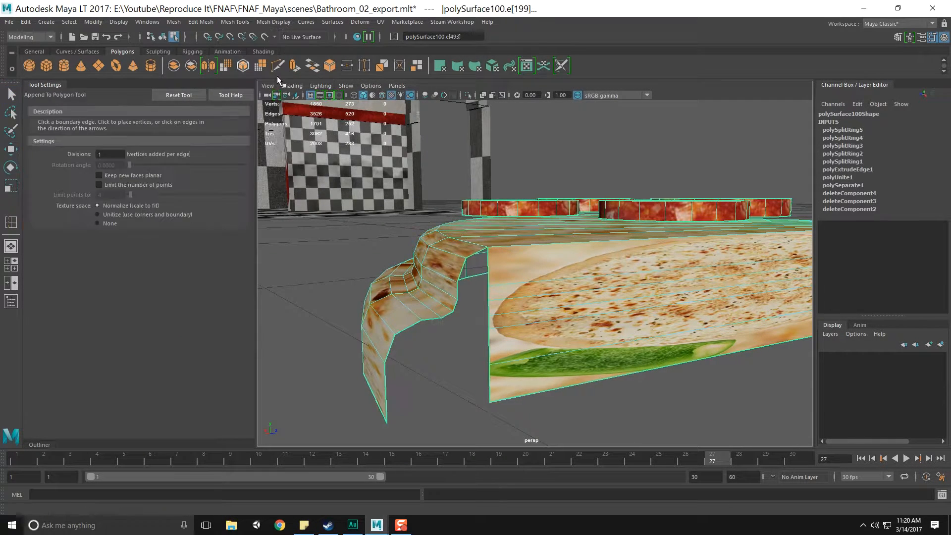
{"action": "left_click", "coordinate": [488, 275]}
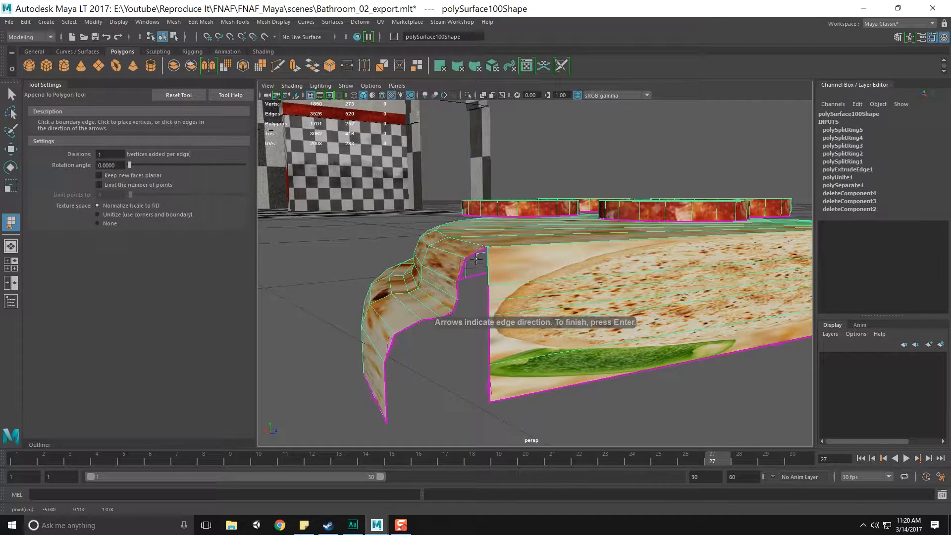
{"action": "left_click", "coordinate": [473, 262]}
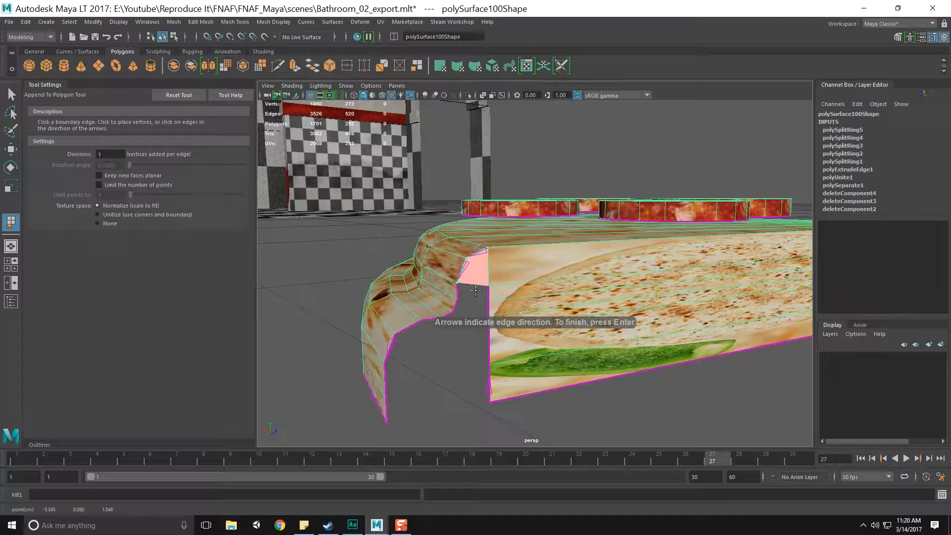
{"action": "key", "text": "Return"}
{"action": "key", "text": "q"}
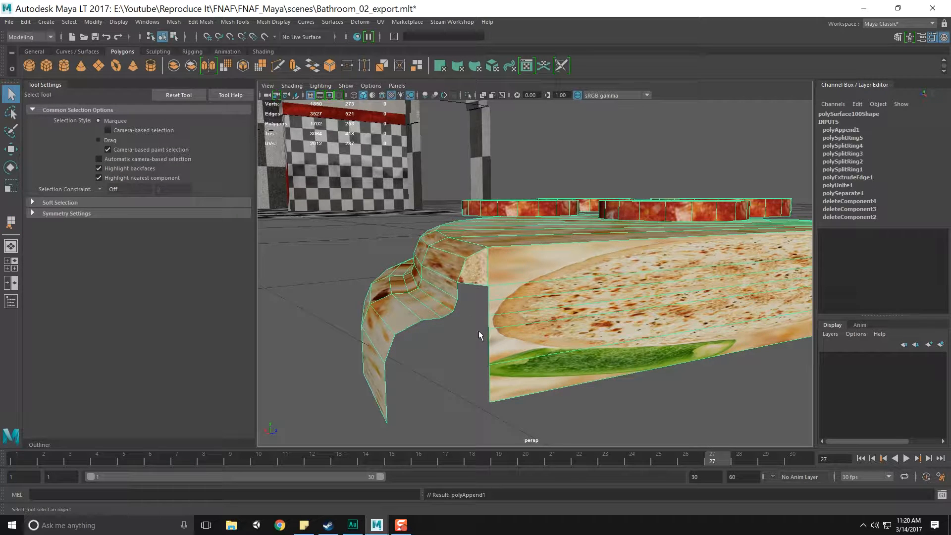
Append a second polygon directly below the first, joining the next cut-side edge to the crust profile
{"action": "scroll", "coordinate": [479, 331], "scroll_direction": "up", "scroll_amount": 3}
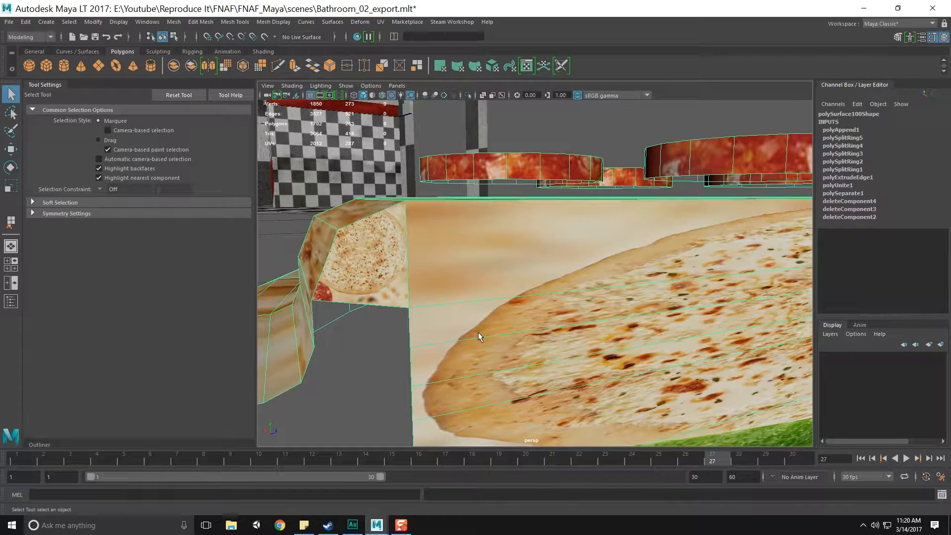
{"action": "scroll", "coordinate": [478, 332], "scroll_direction": "down", "scroll_amount": 5}
{"action": "middle_click_drag", "start_coordinate": [437, 335], "coordinate": [446, 325], "text": "alt"}
{"action": "key", "text": "y"}
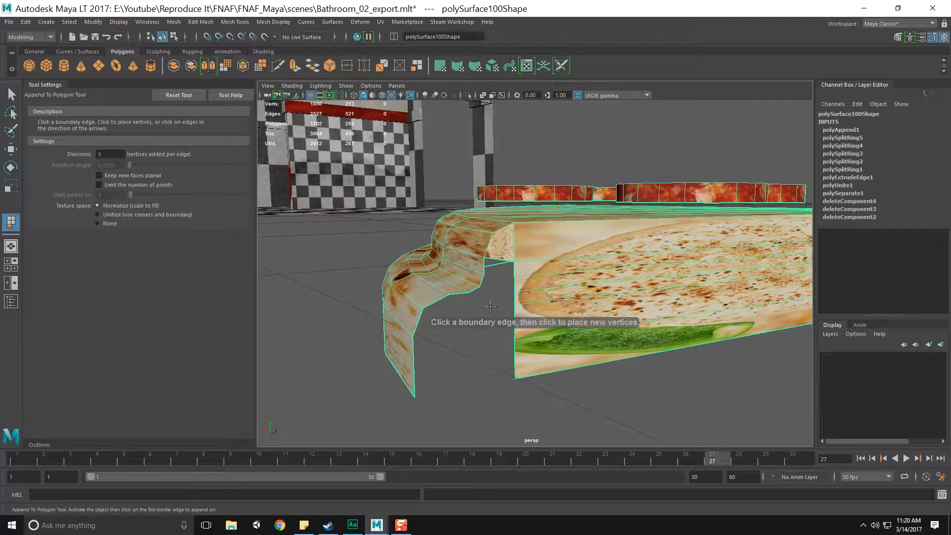
{"action": "left_click", "coordinate": [515, 274]}
{"action": "left_click", "coordinate": [485, 270]}
{"action": "key", "text": "Return"}
Append two more polygons below the previous ones, joining the next cut-side edges to the crust profile
{"action": "left_click", "coordinate": [514, 291]}
{"action": "left_click", "coordinate": [484, 281]}
{"action": "left_click", "coordinate": [482, 282]}
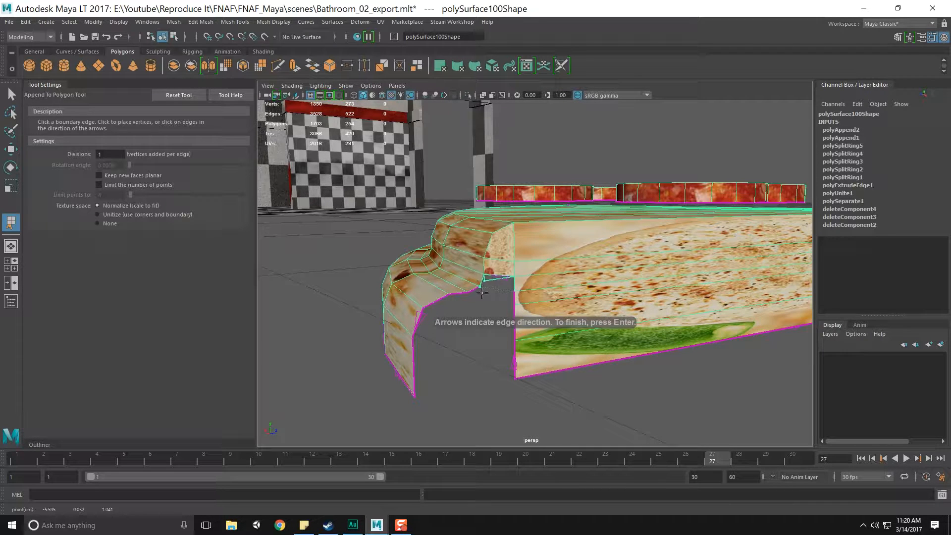
{"action": "key", "text": "ctrl+z"}
{"action": "key", "text": "ctrl+z"}
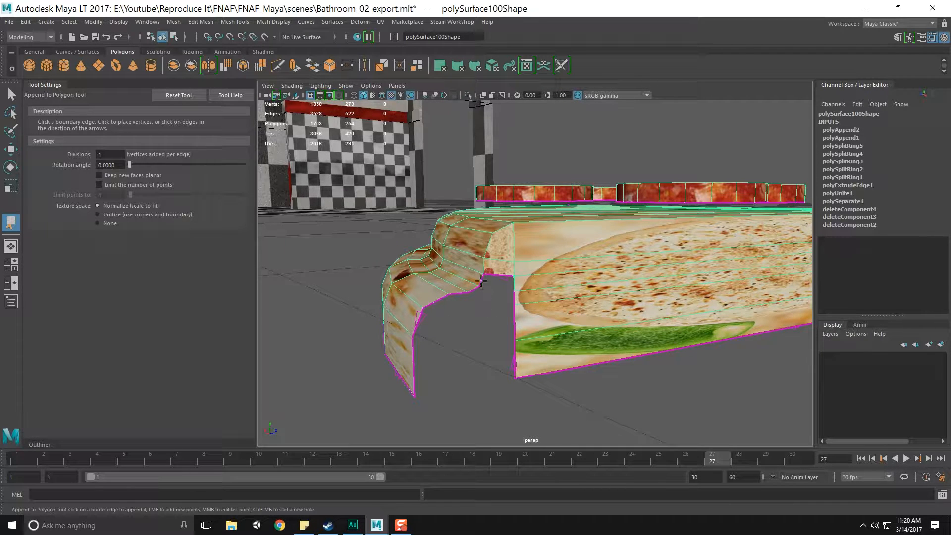
{"action": "left_click", "coordinate": [485, 286]}
{"action": "key", "text": "Return"}
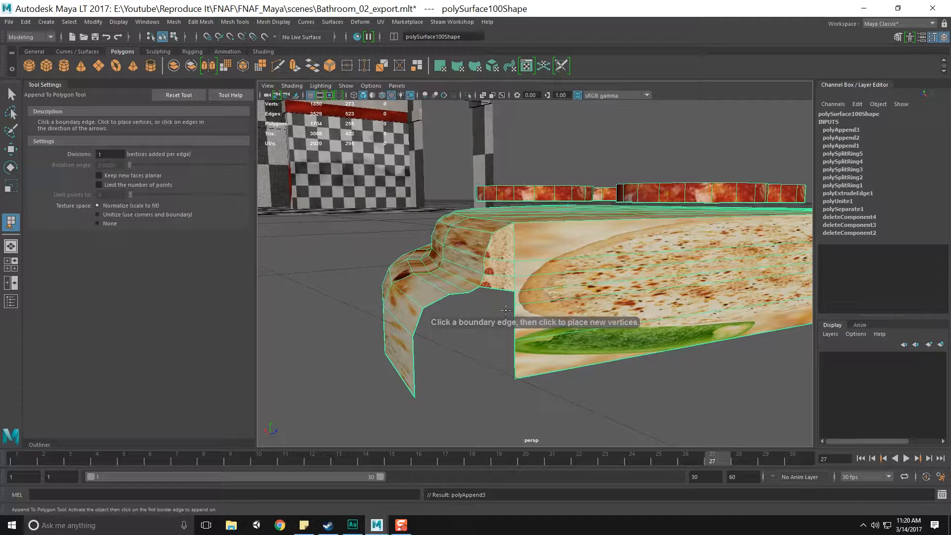
{"action": "left_click", "coordinate": [514, 301]}
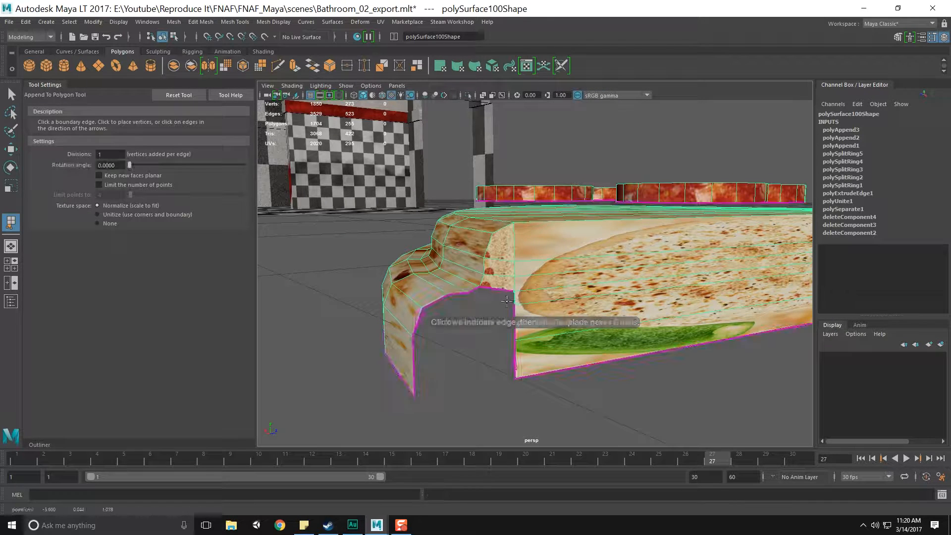
{"action": "left_click", "coordinate": [475, 290]}
{"action": "key", "text": "Return"}
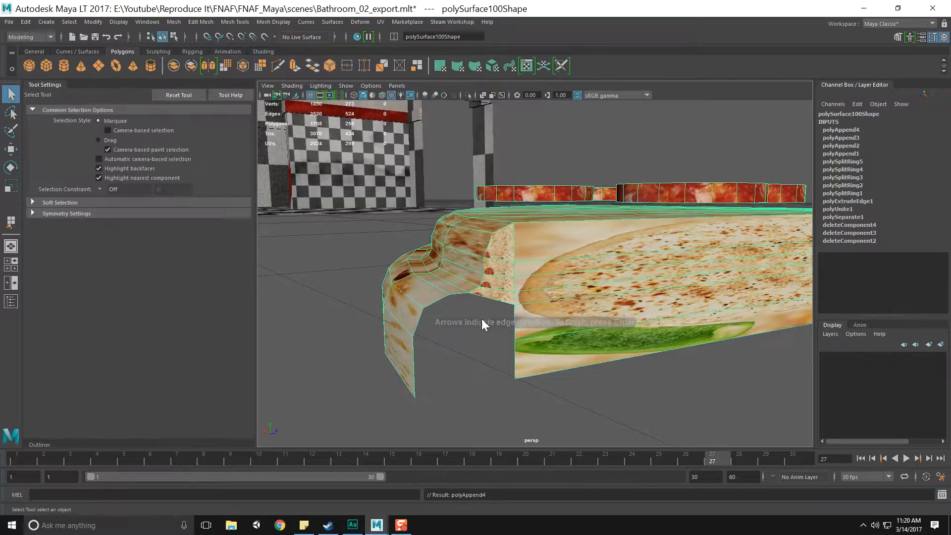
Delete the faces of one half of the pizza slice, split down its centre line
{"action": "left_click_drag", "start_coordinate": [493, 341], "coordinate": [546, 417], "text": "alt"}
{"action": "scroll", "coordinate": [518, 382], "scroll_direction": "down", "scroll_amount": 8}
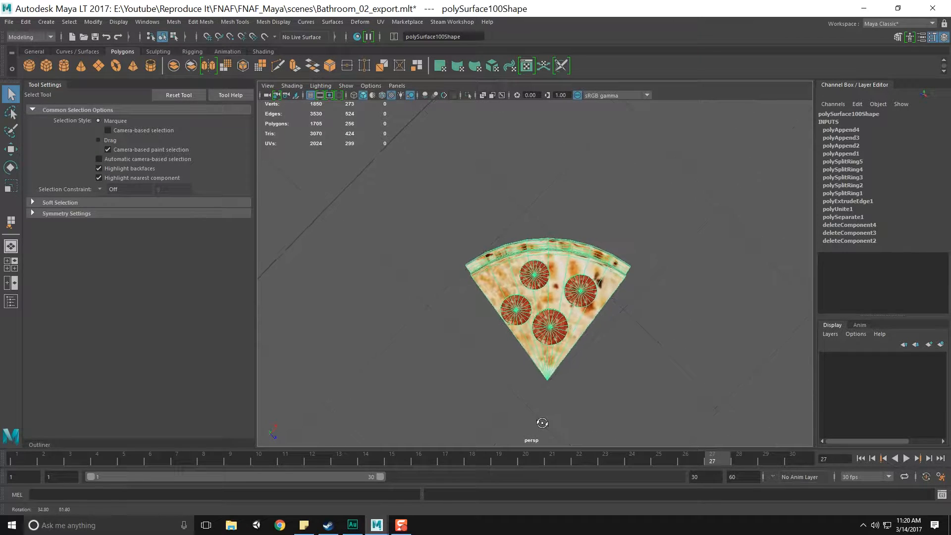
{"action": "right_click_drag", "start_coordinate": [579, 278], "coordinate": [577, 292]}
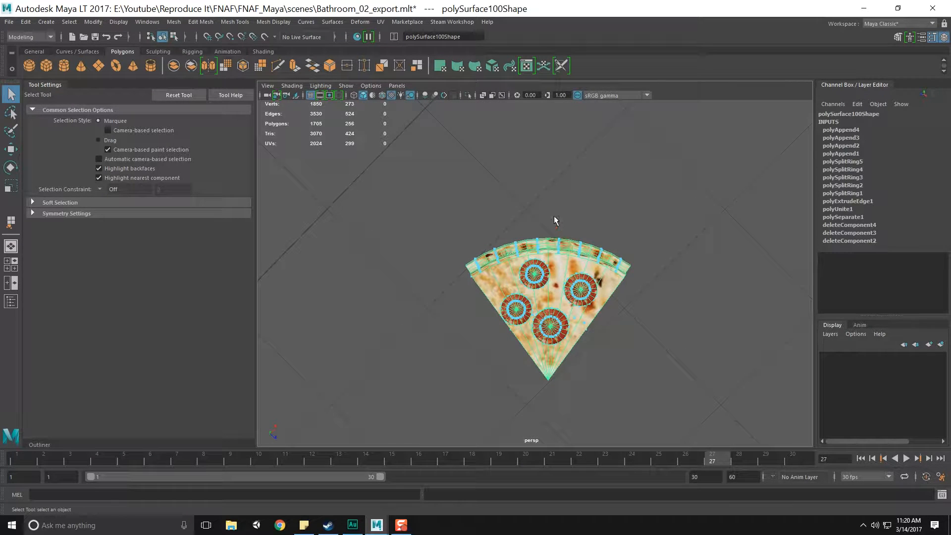
{"action": "left_click_drag", "start_coordinate": [570, 254], "coordinate": [703, 385]}
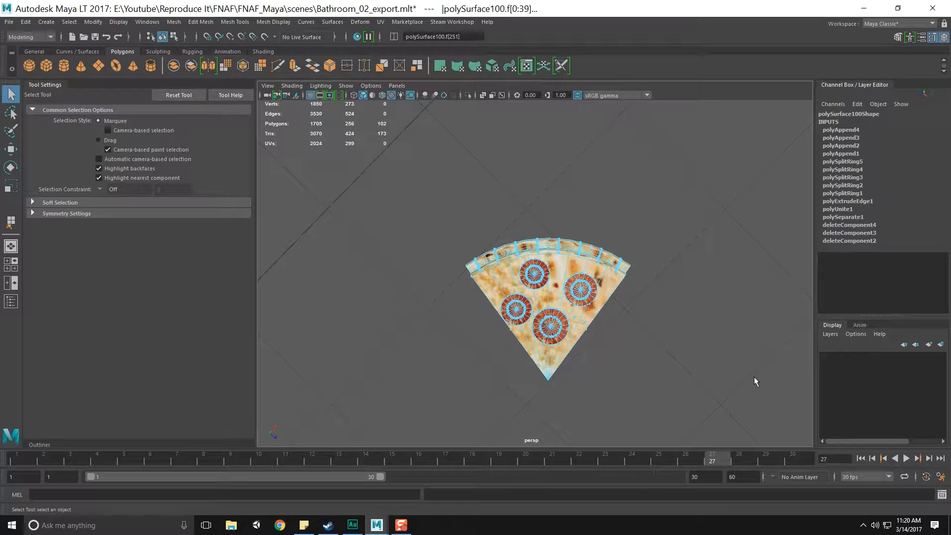
{"action": "key", "text": "Delete"}
{"action": "left_click_drag", "start_coordinate": [746, 373], "coordinate": [614, 371], "text": "alt"}
{"action": "key", "text": "Delete"}
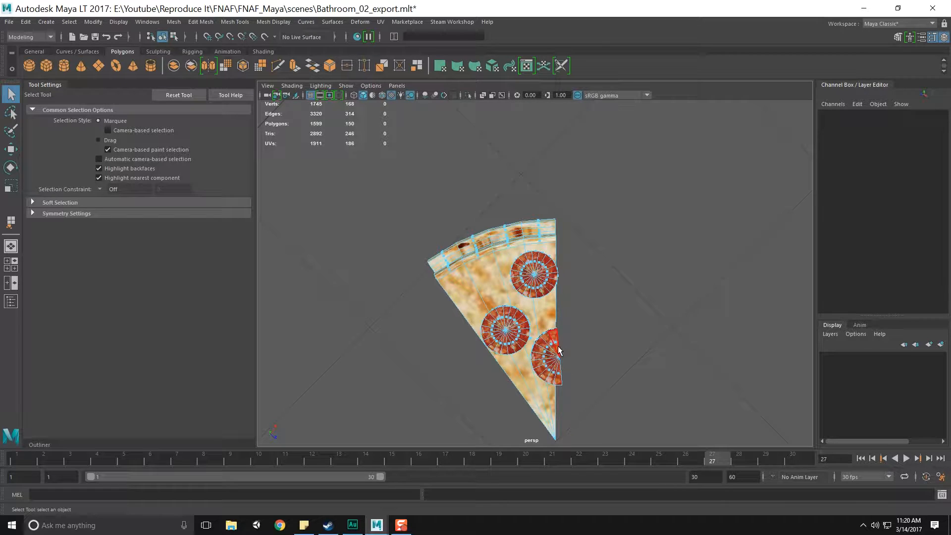
Separate the half slice into individual meshes and delete the halved pepperoni on the centre line
{"action": "key", "text": "F8"}
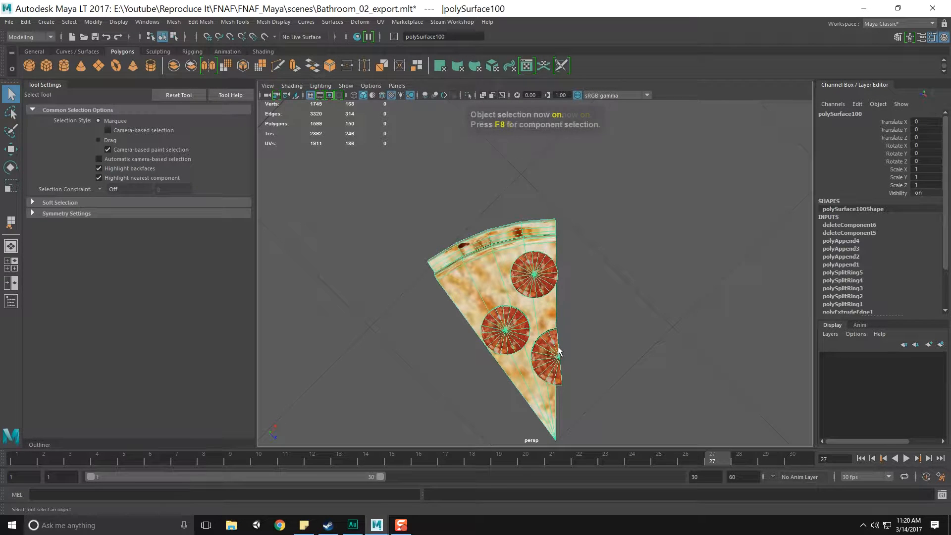
{"action": "left_click", "coordinate": [190, 66]}
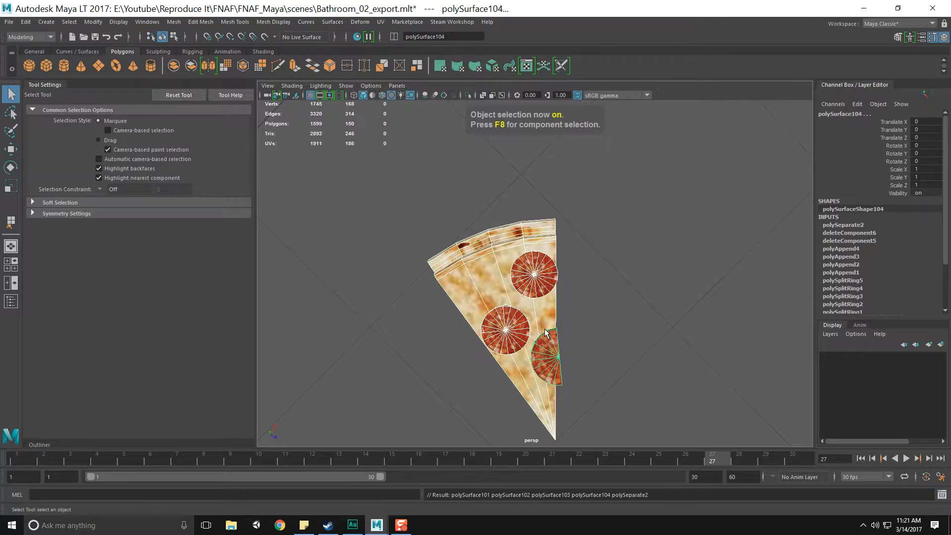
{"action": "left_click", "coordinate": [559, 360]}
{"action": "left_click", "coordinate": [580, 350]}
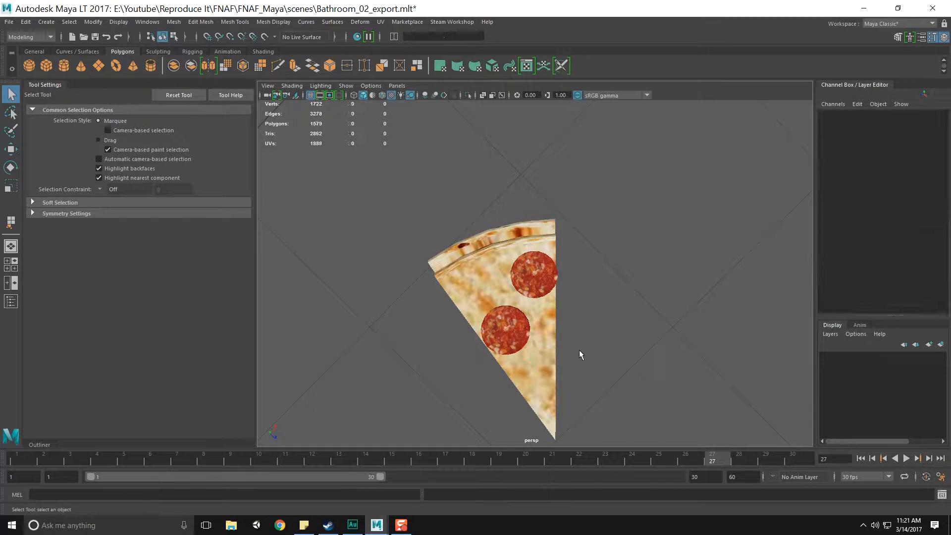
Bridge the lowest vertical border edge of the crust to the lowest vertical edge of the slice's cut side
{"action": "left_click", "coordinate": [535, 280]}
{"action": "left_click_drag", "start_coordinate": [526, 359], "coordinate": [445, 290], "text": "alt"}
{"action": "left_click", "coordinate": [555, 282]}
{"action": "scroll", "coordinate": [566, 302], "scroll_direction": "up", "scroll_amount": 6}
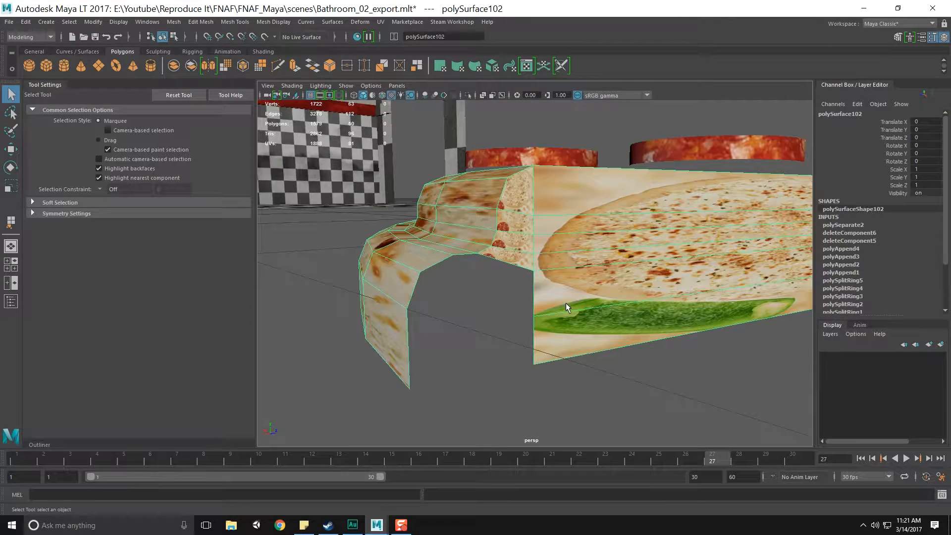
{"action": "left_click_drag", "start_coordinate": [556, 308], "coordinate": [550, 304], "text": "alt"}
{"action": "right_click_drag", "start_coordinate": [550, 304], "coordinate": [552, 232]}
{"action": "left_click", "coordinate": [524, 310]}
{"action": "left_click", "coordinate": [380, 315], "text": "shift"}
{"action": "right_click_drag", "start_coordinate": [380, 315], "coordinate": [380, 425], "text": "shift"}
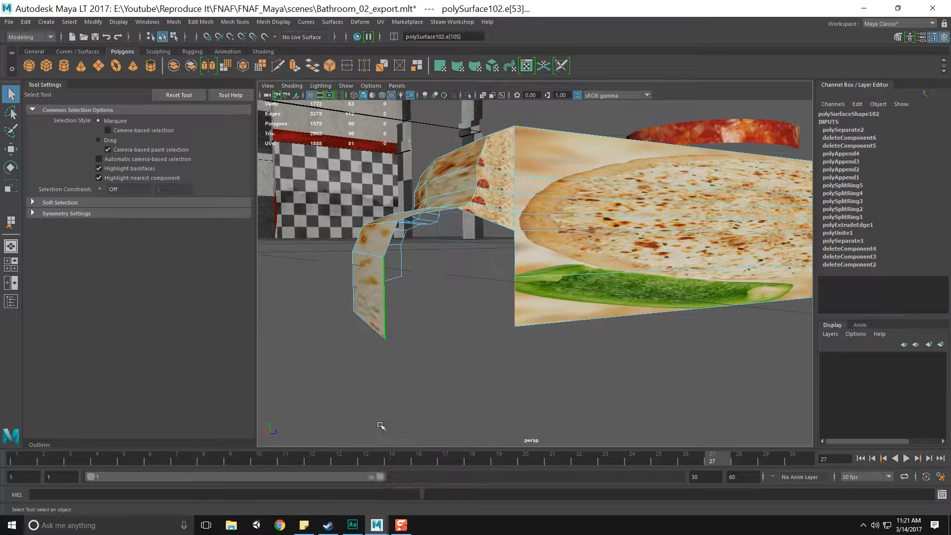
{"action": "scroll", "coordinate": [473, 342], "scroll_direction": "up", "scroll_amount": 3}
{"action": "left_click_drag", "start_coordinate": [473, 342], "coordinate": [474, 345], "text": "alt"}
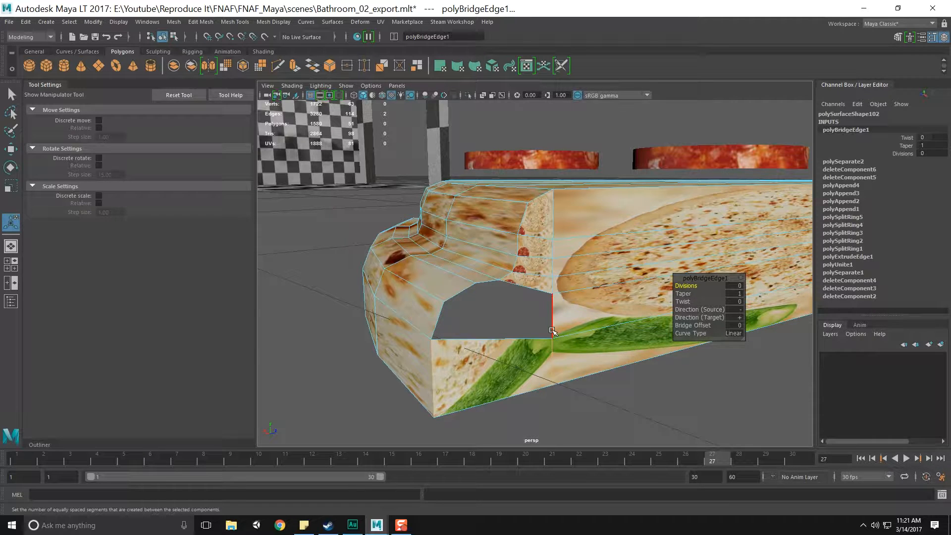
{"action": "key", "text": "q"}
{"action": "key", "text": "F8"}
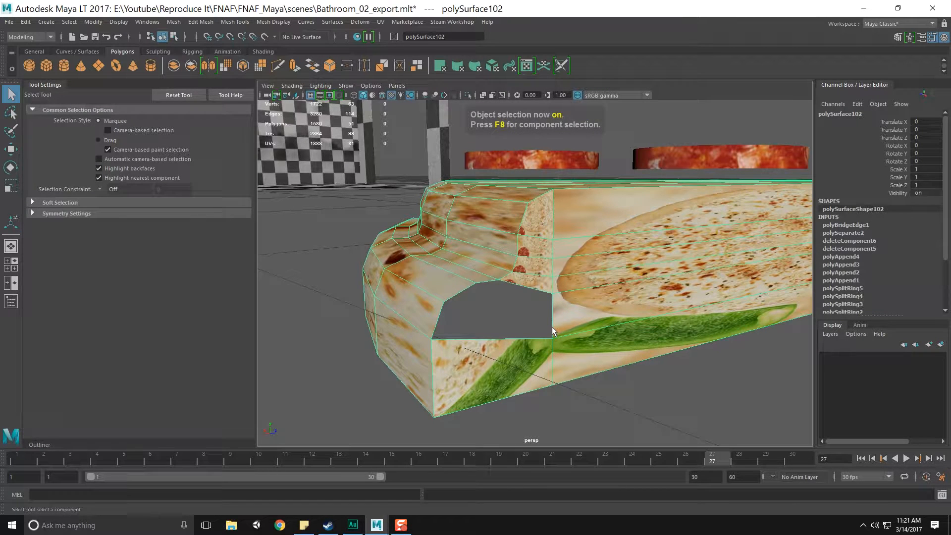
Insert a horizontal edge loop along the cut side, about halfway up the open gap's inner edge
{"action": "key", "text": "ctrl+z"}
{"action": "mouse_move", "coordinate": [568, 313]}
{"action": "right_mouse_down", "text": "shift"}
{"action": "mouse_move", "coordinate": [515, 316]}
{"action": "mouse_move", "coordinate": [567, 308]}
{"action": "right_mouse_up", "text": "shift"}
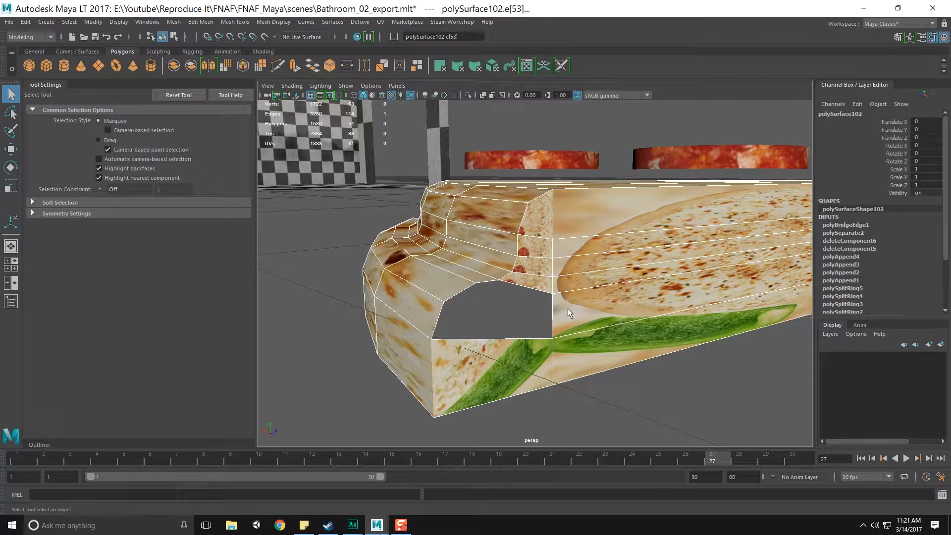
{"action": "key", "text": "F8"}
{"action": "left_click", "coordinate": [568, 308]}
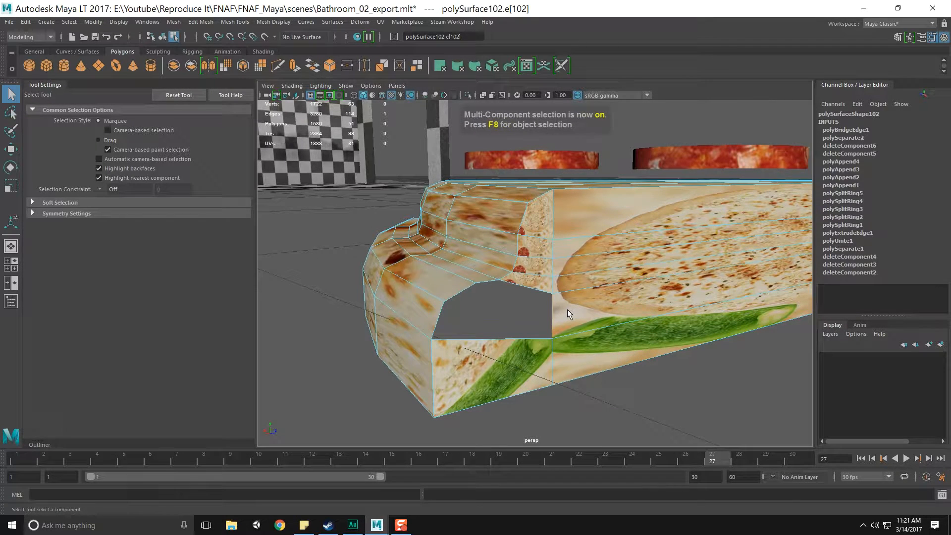
{"action": "key", "text": "F8"}
{"action": "right_click_drag", "start_coordinate": [569, 310], "coordinate": [510, 296], "text": "shift"}
{"action": "left_click_drag", "start_coordinate": [552, 317], "coordinate": [551, 314]}
{"action": "key", "text": "q"}
{"action": "left_click", "coordinate": [581, 391]}
Try bridging the gap's lower edge to the adjacent crust edge, and undo both the bridge and the edge loop
{"action": "mouse_move", "coordinate": [556, 251]}
{"action": "right_mouse_down"}
{"action": "mouse_move", "coordinate": [555, 270]}
{"action": "mouse_move", "coordinate": [553, 233]}
{"action": "right_mouse_up"}
{"action": "left_click", "coordinate": [480, 336]}
{"action": "left_click", "coordinate": [444, 317], "text": "shift"}
{"action": "right_click_drag", "start_coordinate": [444, 318], "coordinate": [444, 425], "text": "shift"}
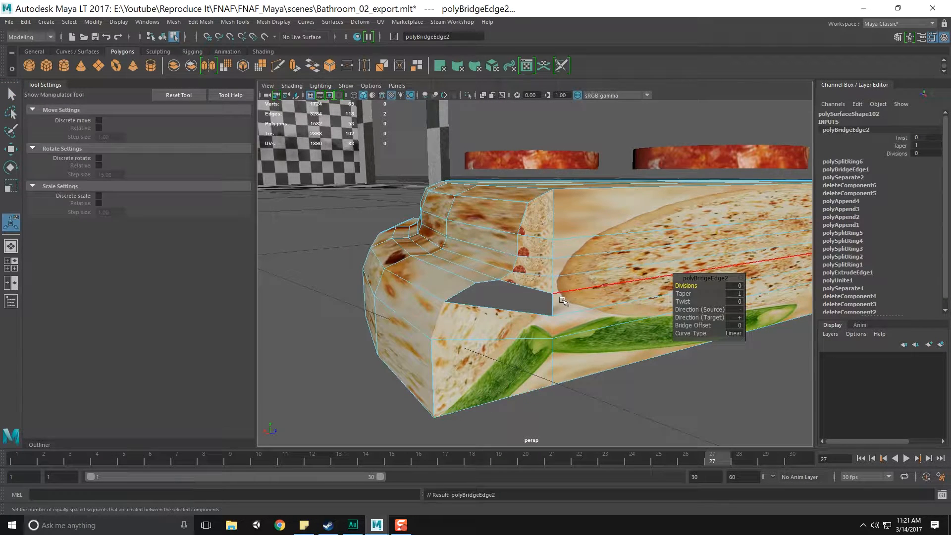
{"action": "left_click", "coordinate": [471, 292]}
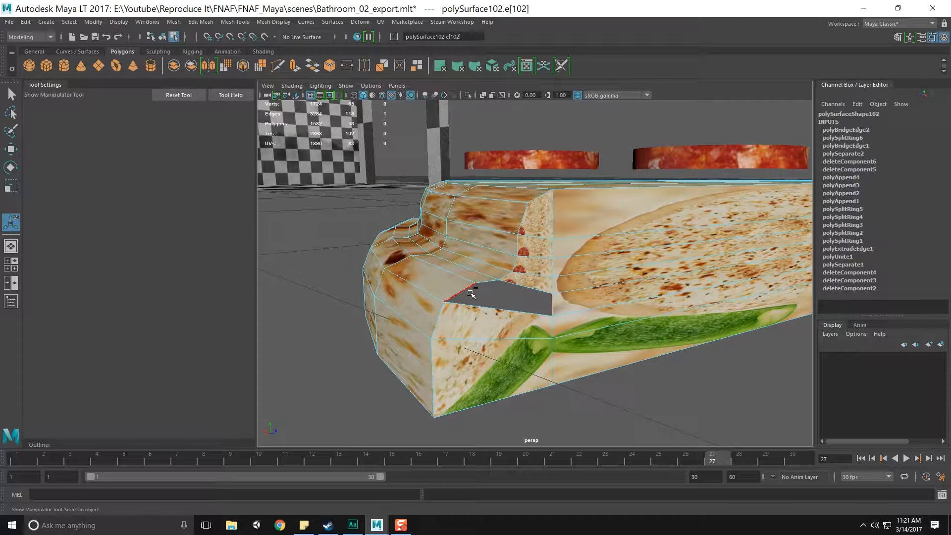
{"action": "key", "text": "ctrl+z"}
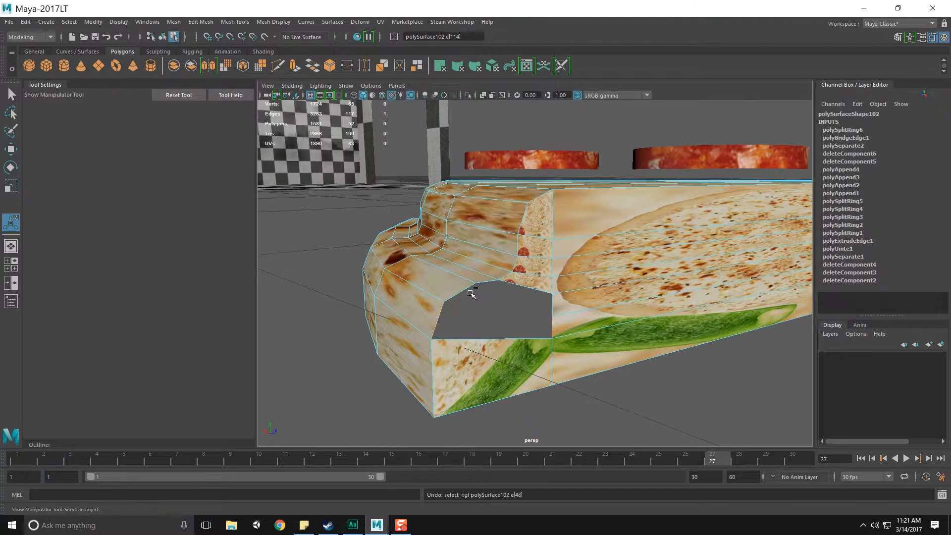
{"action": "key", "text": "ctrl+z"}
{"action": "key", "text": "ctrl+z"}
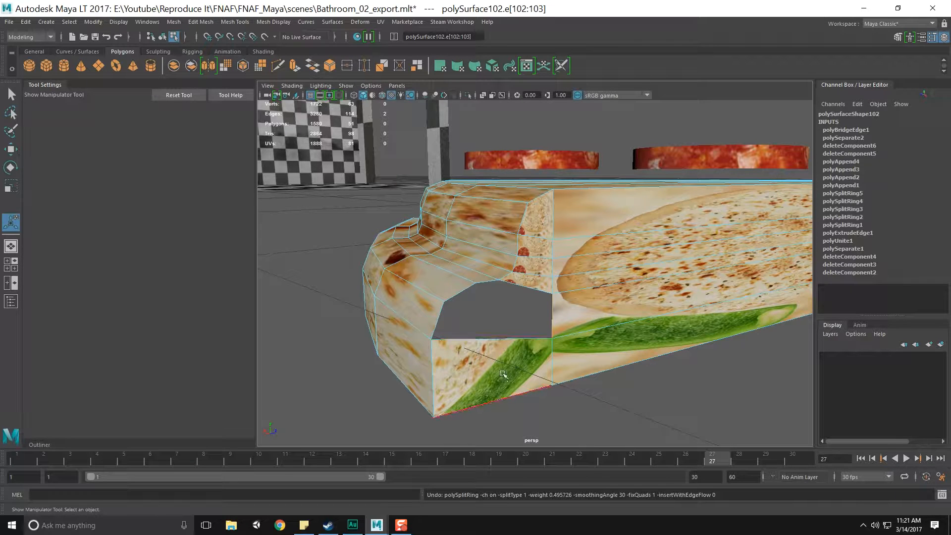
{"action": "right_click_drag", "start_coordinate": [507, 351], "coordinate": [459, 351], "text": "shift"}
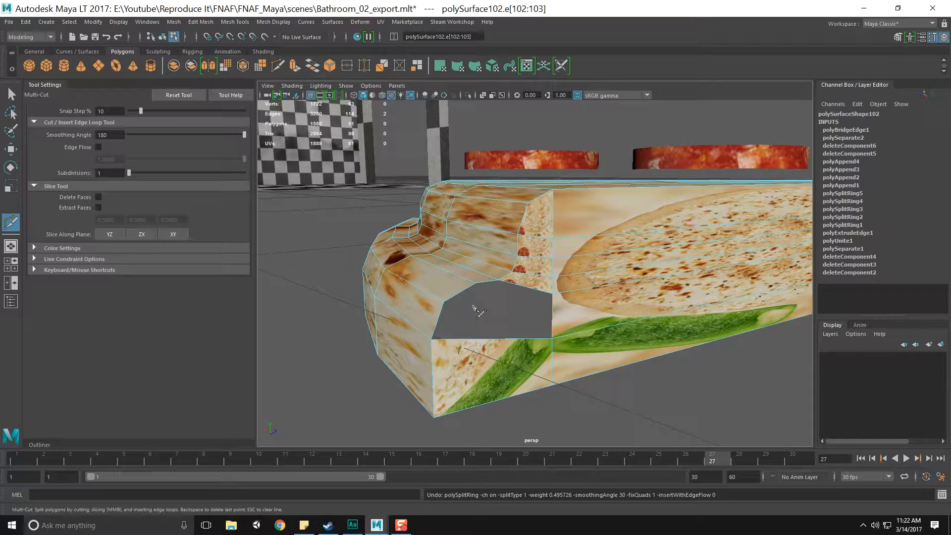
{"action": "key", "text": "F8"}
{"action": "key", "text": "q"}
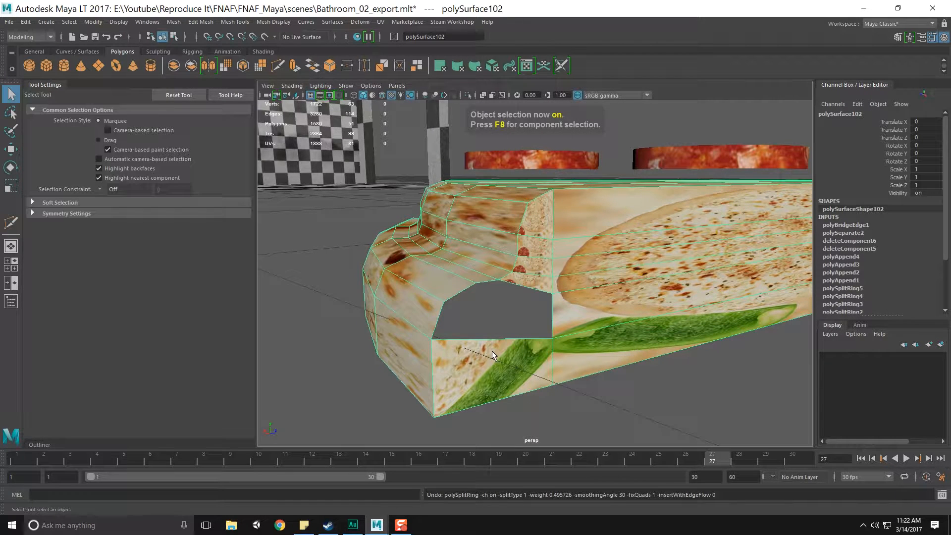
Insert a vertical edge loop through the bridge face below the gap, nearer its crust end
{"action": "right_click_drag", "start_coordinate": [496, 358], "coordinate": [448, 295], "text": "shift"}
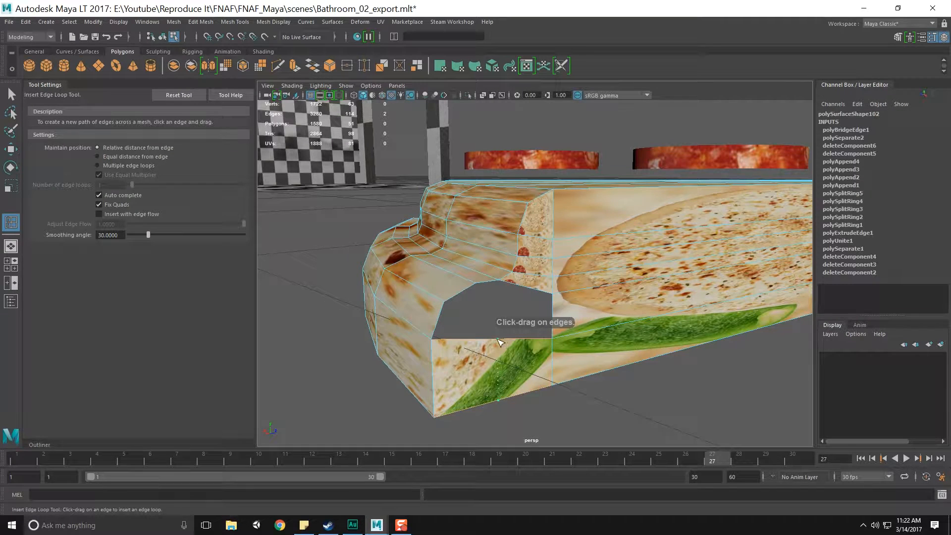
{"action": "left_click_drag", "start_coordinate": [501, 340], "coordinate": [478, 349]}
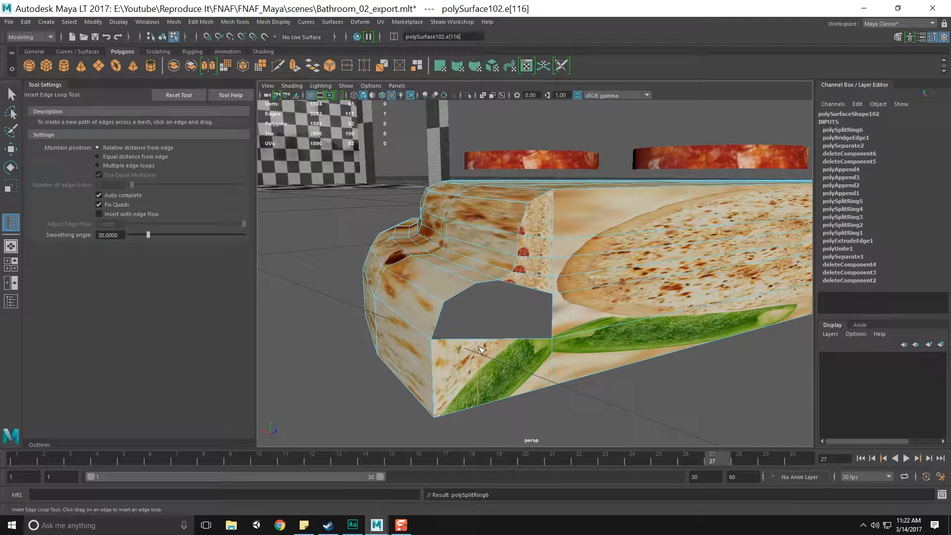
{"action": "key", "text": "q"}
Bridge the outer segment of the gap's lower edge to the sloping crust edge above it
{"action": "right_click_drag", "start_coordinate": [495, 325], "coordinate": [474, 233]}
{"action": "left_click", "coordinate": [457, 296]}
{"action": "left_click", "coordinate": [467, 339], "text": "shift"}
{"action": "right_click_drag", "start_coordinate": [467, 339], "coordinate": [466, 448], "text": "shift"}
{"action": "left_click_drag", "start_coordinate": [448, 317], "coordinate": [433, 312], "text": "alt"}
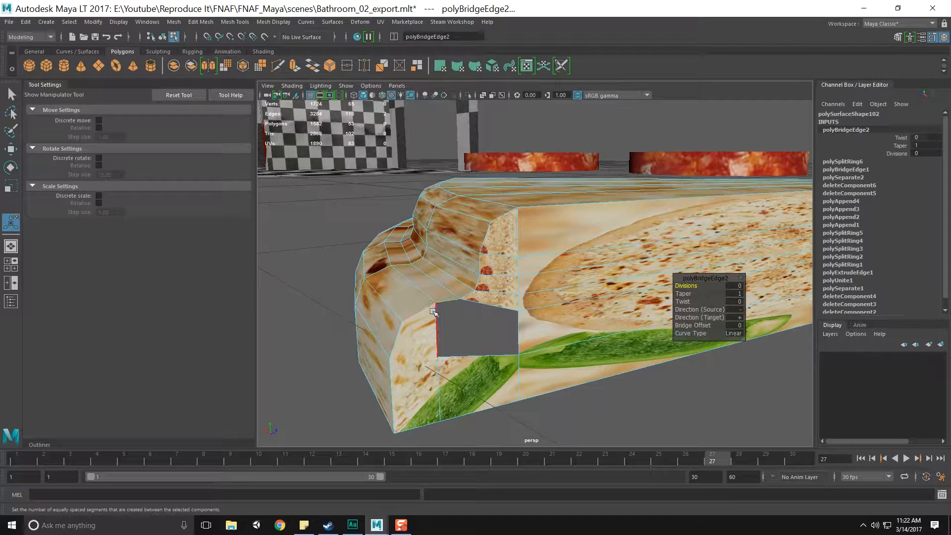
Cut a vertical edge with Multi-Cut through the middle of the bridge face below the remaining gap
{"action": "left_click_drag", "start_coordinate": [482, 343], "coordinate": [498, 315], "text": "alt"}
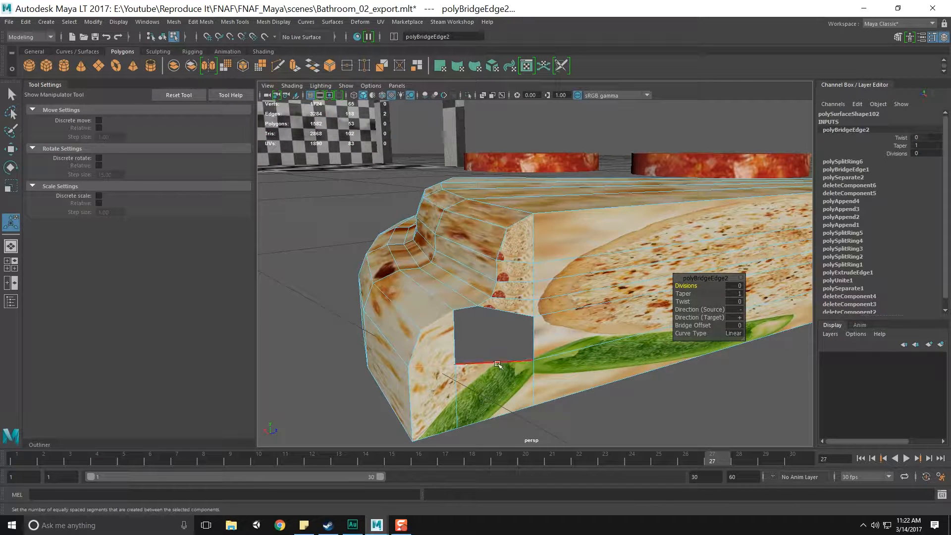
{"action": "right_click_drag", "start_coordinate": [491, 364], "coordinate": [459, 351], "text": "shift"}
{"action": "left_click", "coordinate": [496, 363]}
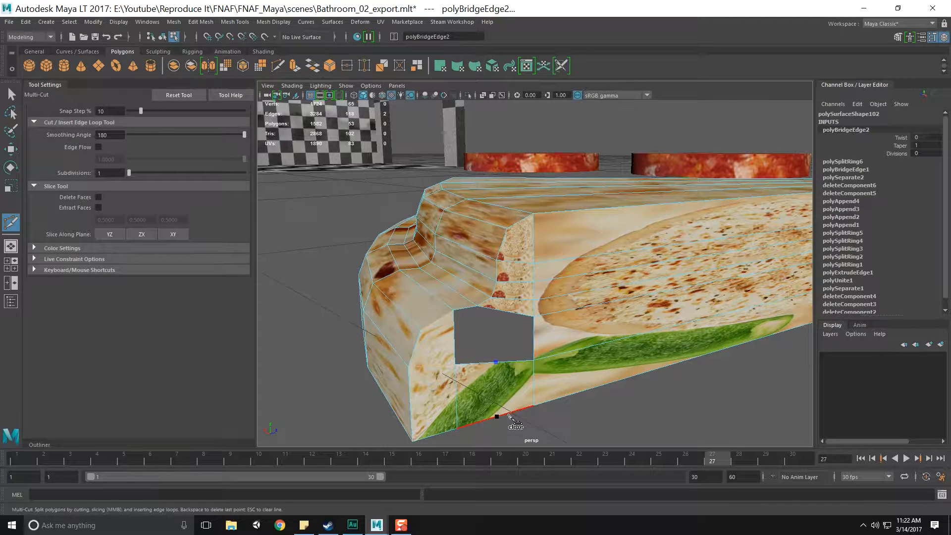
{"action": "key", "text": "Return"}
{"action": "key", "text": "q"}
Bridge the two remaining upper edges of the gap to the split edges below, closing the cut side
{"action": "right_click_drag", "start_coordinate": [491, 270], "coordinate": [485, 239]}
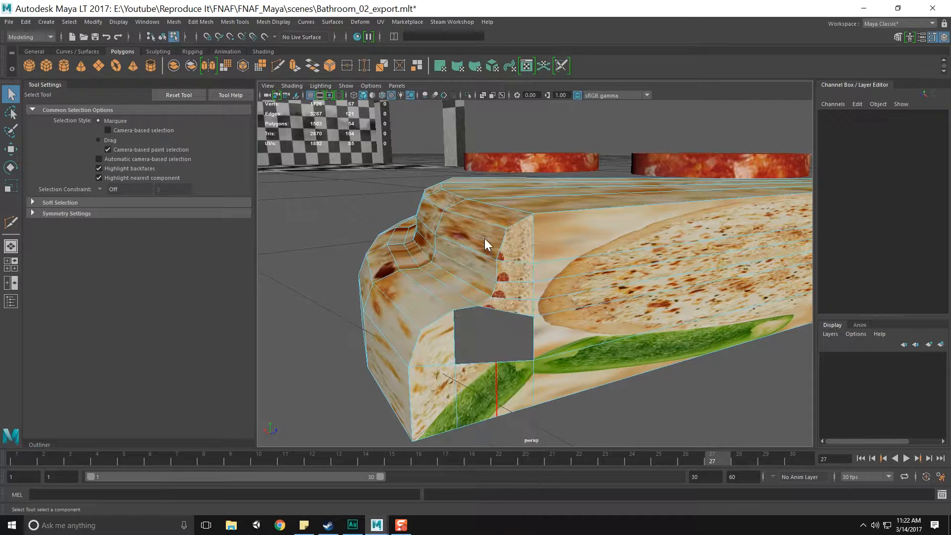
{"action": "left_click", "coordinate": [467, 315]}
{"action": "right_click_drag", "start_coordinate": [472, 351], "coordinate": [463, 460], "text": "shift"}
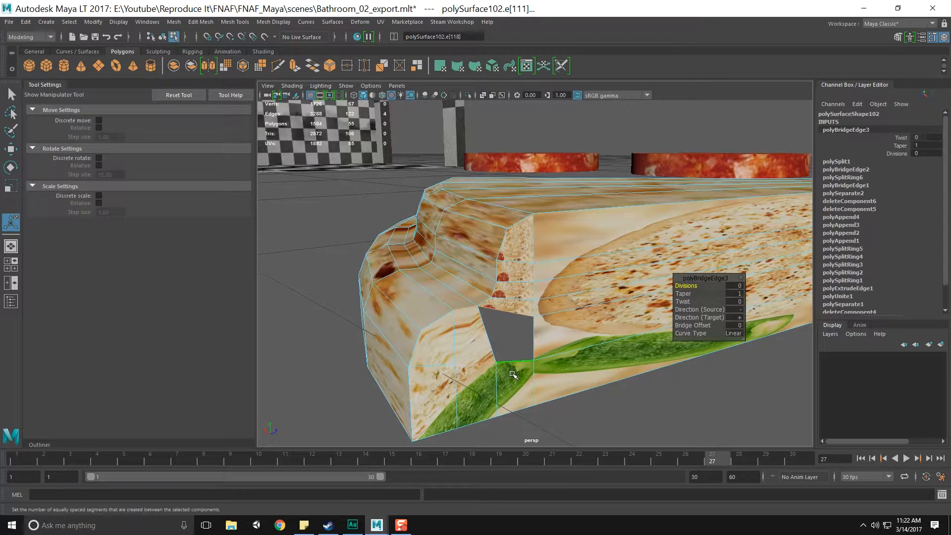
{"action": "key", "text": "g"}
{"action": "key", "text": "q"}
Return to object mode and examine the closed cut side and the overall half slice
{"action": "left_click", "coordinate": [617, 398]}
{"action": "scroll", "coordinate": [626, 386], "scroll_direction": "down", "scroll_amount": 6}
{"action": "left_click_drag", "start_coordinate": [630, 381], "coordinate": [584, 393], "text": "alt"}
{"action": "key", "text": "F8"}
{"action": "key", "text": "F8"}
{"action": "key", "text": "F8"}
{"action": "scroll", "coordinate": [557, 355], "scroll_direction": "down", "scroll_amount": 8}
{"action": "scroll", "coordinate": [557, 356], "scroll_direction": "up", "scroll_amount": 8}
{"action": "scroll", "coordinate": [557, 356], "scroll_direction": "down", "scroll_amount": 3}
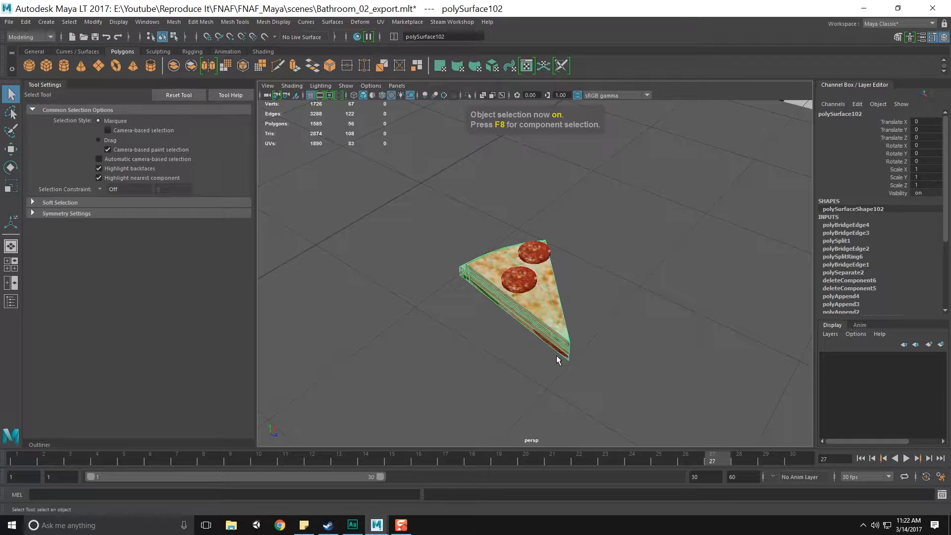
{"action": "scroll", "coordinate": [554, 354], "scroll_direction": "up", "scroll_amount": 3}
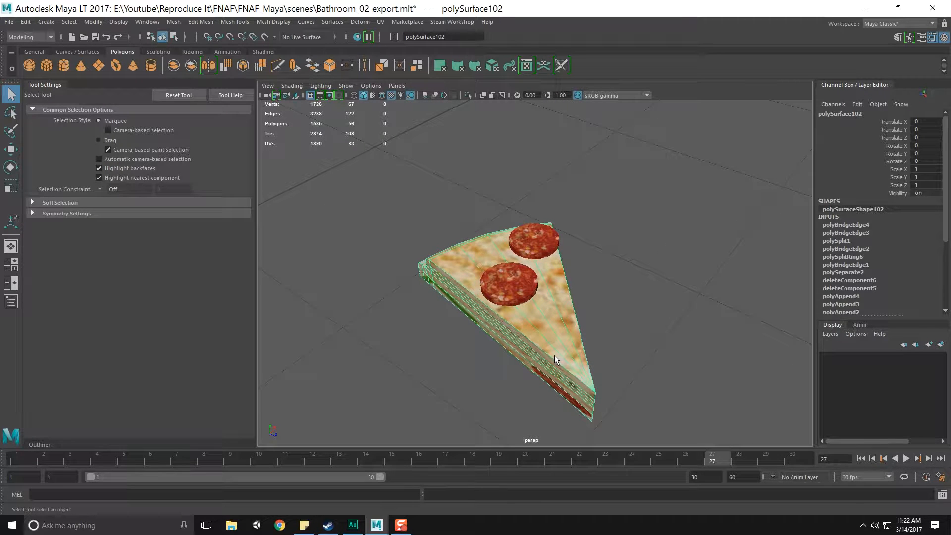
Try mirroring the half slice about its object X axis with Cut Geometry on and Combine with Original off
{"action": "left_click", "coordinate": [173, 22]}
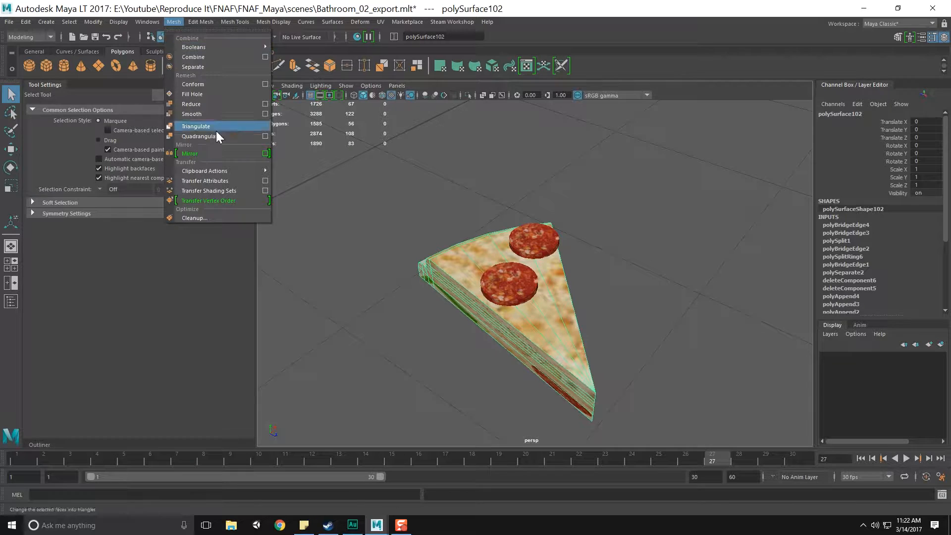
{"action": "left_click", "coordinate": [266, 153]}
{"action": "left_click", "coordinate": [217, 177]}
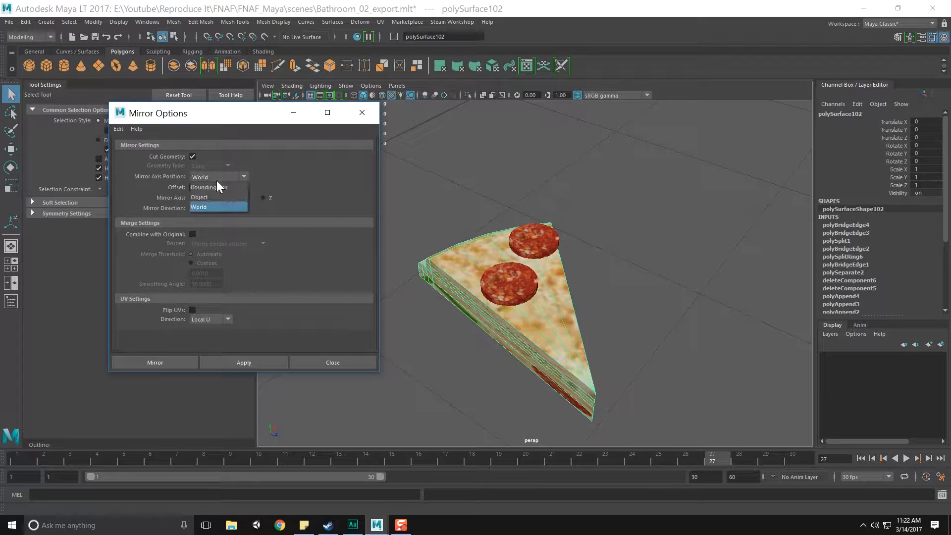
{"action": "left_click", "coordinate": [217, 184]}
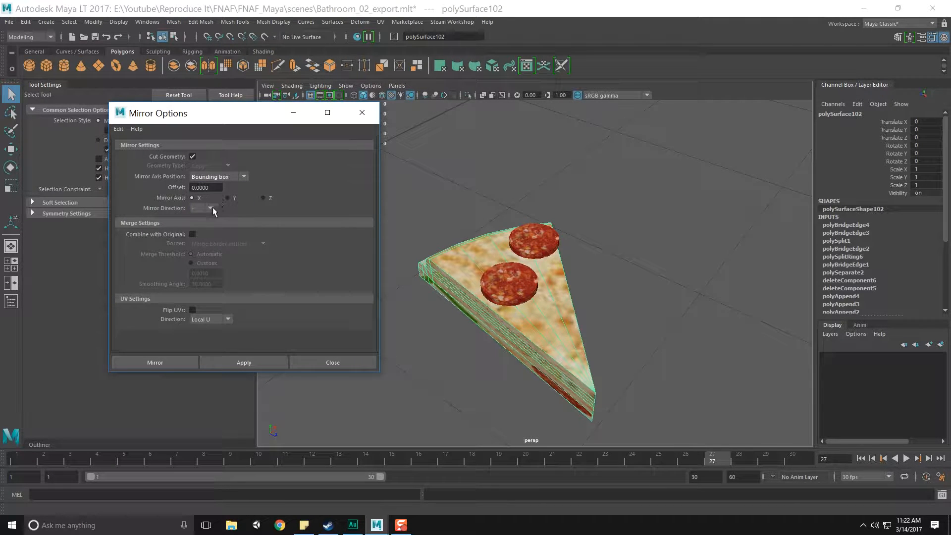
{"action": "left_click", "coordinate": [214, 176]}
{"action": "left_click", "coordinate": [213, 192]}
{"action": "left_click", "coordinate": [254, 363]}
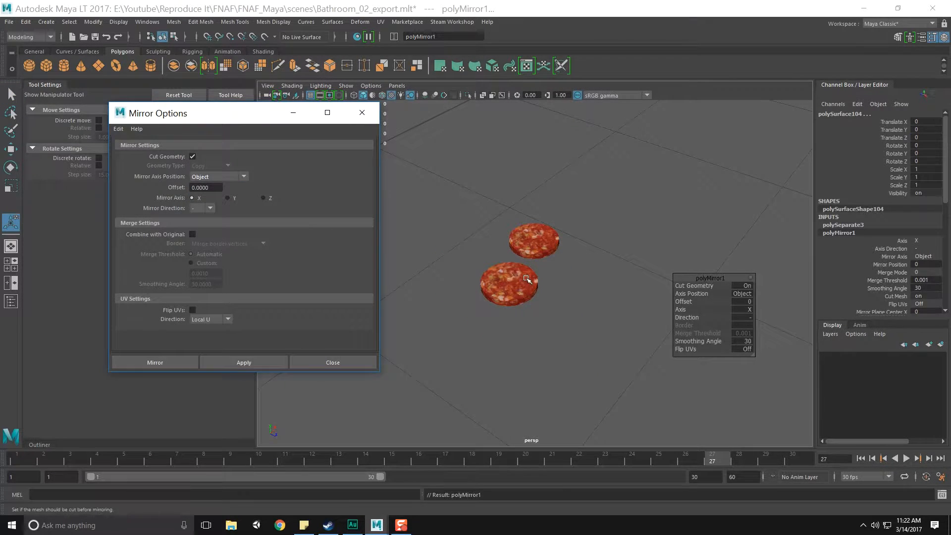
{"action": "middle_click_drag", "start_coordinate": [528, 278], "coordinate": [593, 218]}
{"action": "scroll", "coordinate": [548, 253], "scroll_direction": "down", "scroll_amount": 15}
{"action": "scroll", "coordinate": [538, 260], "scroll_direction": "up", "scroll_amount": 5}
{"action": "scroll", "coordinate": [538, 262], "scroll_direction": "up", "scroll_amount": 10}
{"action": "key", "text": "ctrl+z"}
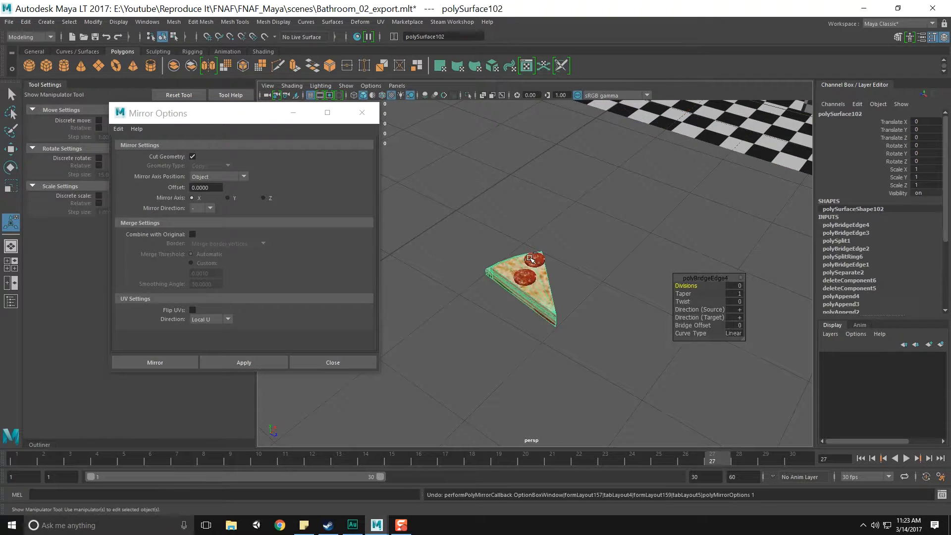
Try mirroring about the object X axis in the positive direction, with Cut Geometry off and Combine with Original on
{"action": "left_click", "coordinate": [193, 234]}
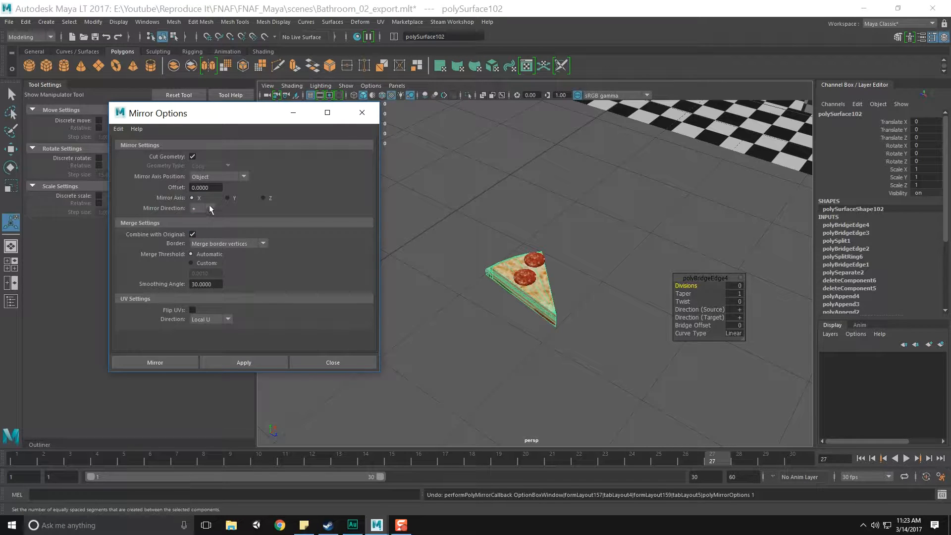
{"action": "left_click", "coordinate": [193, 157]}
{"action": "left_click", "coordinate": [262, 364]}
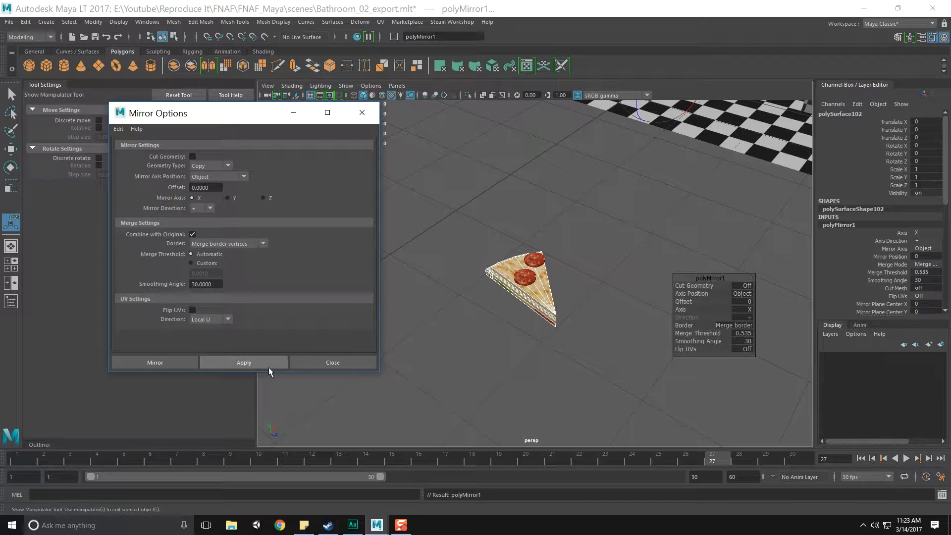
{"action": "scroll", "coordinate": [450, 320], "scroll_direction": "up", "scroll_amount": 3}
{"action": "key", "text": "ctrl+z"}
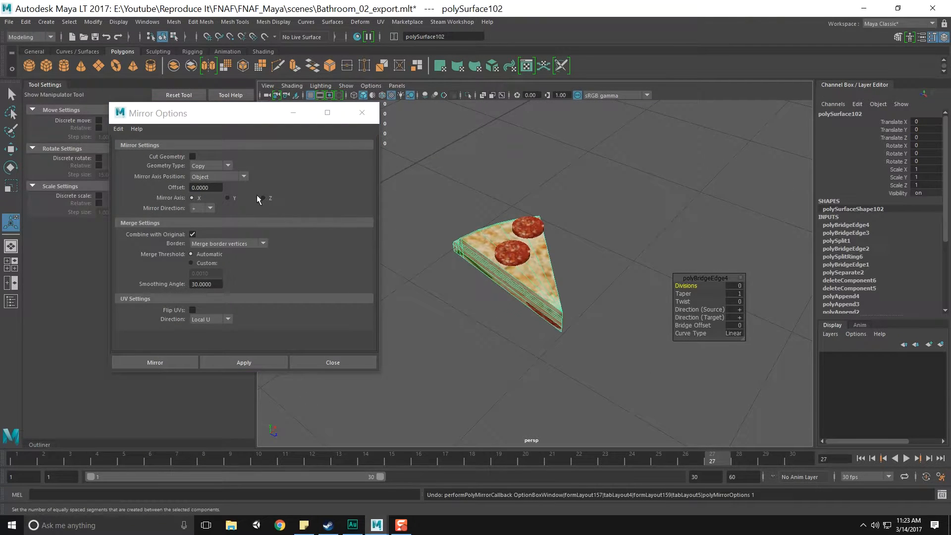
Try mirroring the half slice about the object X axis in the negative direction
{"action": "left_click", "coordinate": [204, 208]}
{"action": "left_click", "coordinate": [199, 226]}
{"action": "left_click", "coordinate": [249, 363]}
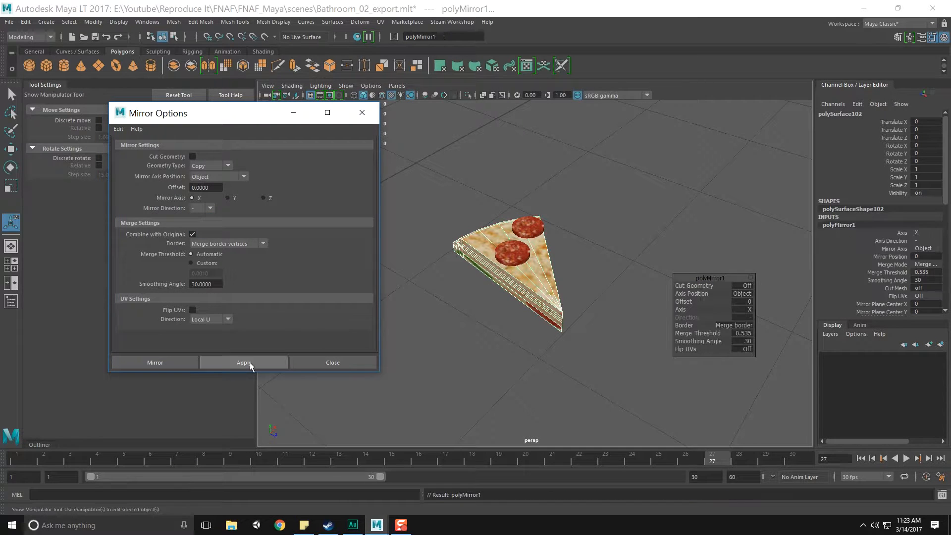
Try mirroring about the bounding box's X axis in the negative direction, keeping the Copy geometry type
{"action": "left_click", "coordinate": [216, 168]}
{"action": "left_click", "coordinate": [264, 165]}
{"action": "left_click", "coordinate": [235, 177]}
{"action": "left_click", "coordinate": [232, 189]}
{"action": "left_click", "coordinate": [254, 365]}
{"action": "left_click_drag", "start_coordinate": [530, 338], "coordinate": [496, 382], "text": "alt"}
{"action": "key", "text": "ctrl+z"}
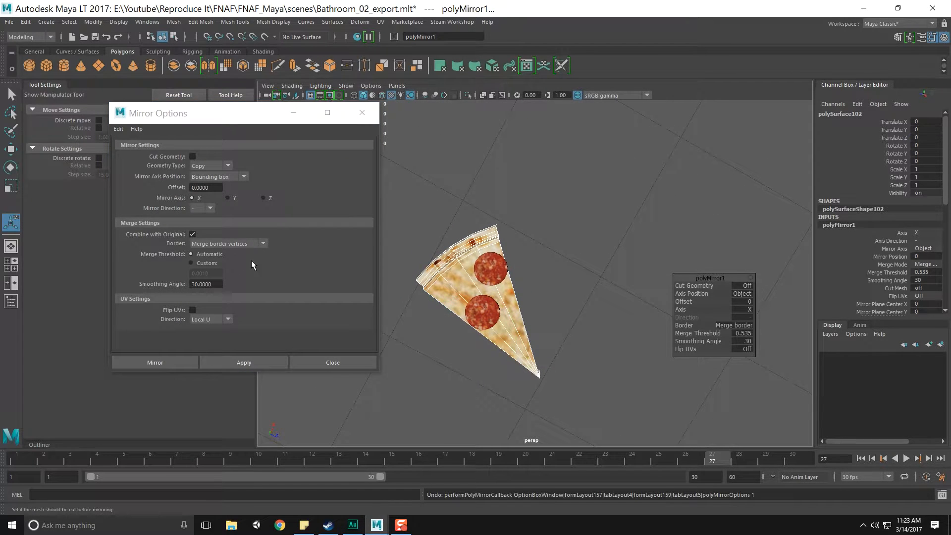
Try mirroring in the positive X direction about the bounding box and examine where the mirrored geometry lands
{"action": "left_click", "coordinate": [204, 209]}
{"action": "left_click", "coordinate": [210, 221]}
{"action": "left_click", "coordinate": [256, 362]}
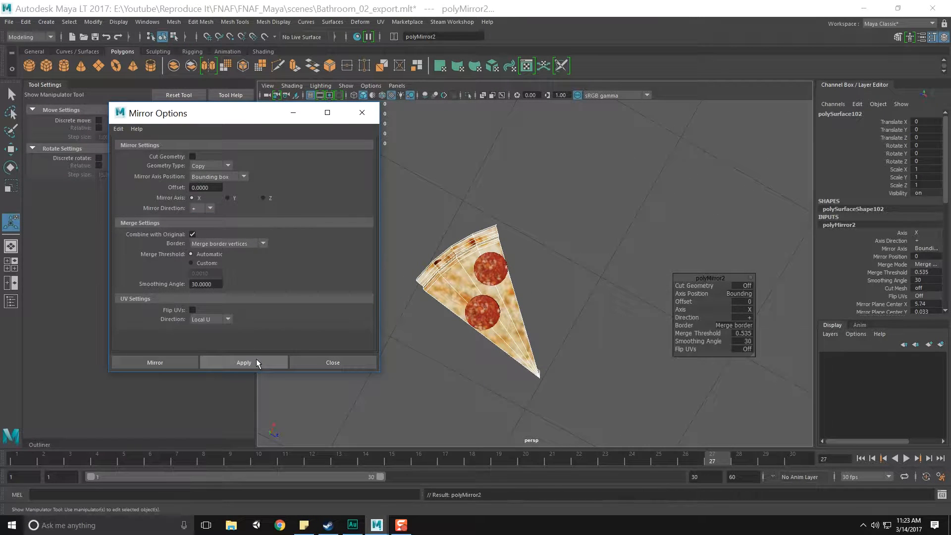
{"action": "scroll", "coordinate": [453, 302], "scroll_direction": "down", "scroll_amount": 9}
{"action": "scroll", "coordinate": [462, 307], "scroll_direction": "up", "scroll_amount": 8}
{"action": "scroll", "coordinate": [466, 316], "scroll_direction": "down", "scroll_amount": 1}
{"action": "scroll", "coordinate": [466, 316], "scroll_direction": "down", "scroll_amount": 4}
{"action": "scroll", "coordinate": [466, 315], "scroll_direction": "up", "scroll_amount": 3}
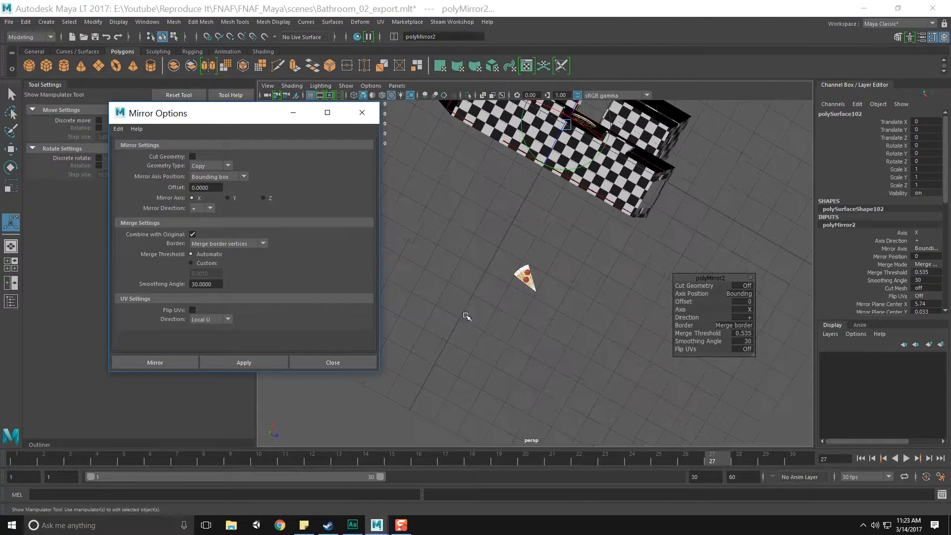
{"action": "scroll", "coordinate": [467, 315], "scroll_direction": "down", "scroll_amount": 3}
{"action": "scroll", "coordinate": [470, 307], "scroll_direction": "up", "scroll_amount": 1}
{"action": "middle_click_drag", "start_coordinate": [471, 302], "coordinate": [467, 327], "text": "alt"}
{"action": "scroll", "coordinate": [529, 297], "scroll_direction": "up", "scroll_amount": 3}
{"action": "middle_click_drag", "start_coordinate": [570, 197], "coordinate": [490, 343], "text": "alt"}
{"action": "scroll", "coordinate": [491, 341], "scroll_direction": "up", "scroll_amount": 6}
{"action": "middle_click_drag", "start_coordinate": [597, 206], "coordinate": [524, 313], "text": "alt"}
{"action": "scroll", "coordinate": [521, 317], "scroll_direction": "up", "scroll_amount": 4}
Undo the mirror attempts and return to selecting the half slice as an object
{"action": "key", "text": "ctrl+z"}
{"action": "key", "text": "ctrl+z"}
{"action": "key", "text": "ctrl+z"}
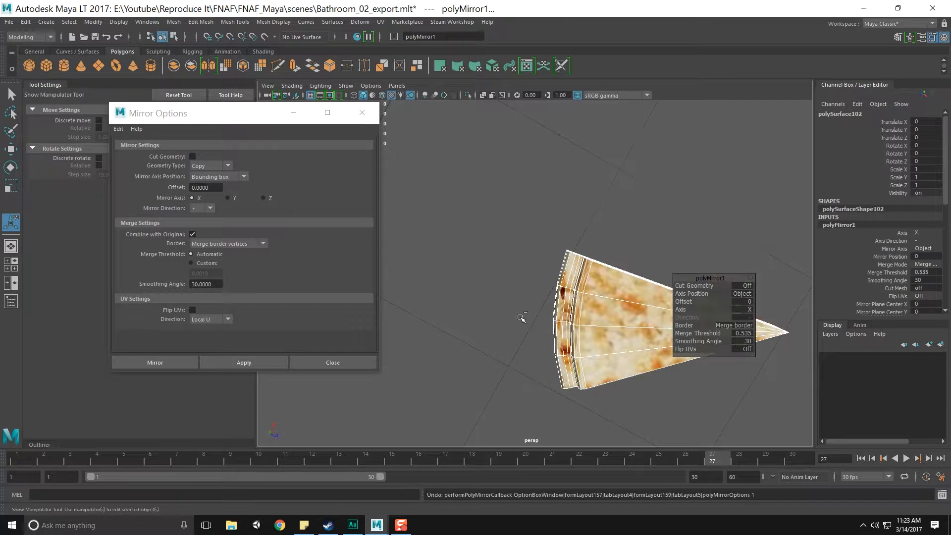
{"action": "scroll", "coordinate": [515, 325], "scroll_direction": "down", "scroll_amount": 6}
{"action": "middle_click_drag", "start_coordinate": [448, 387], "coordinate": [535, 250], "text": "alt"}
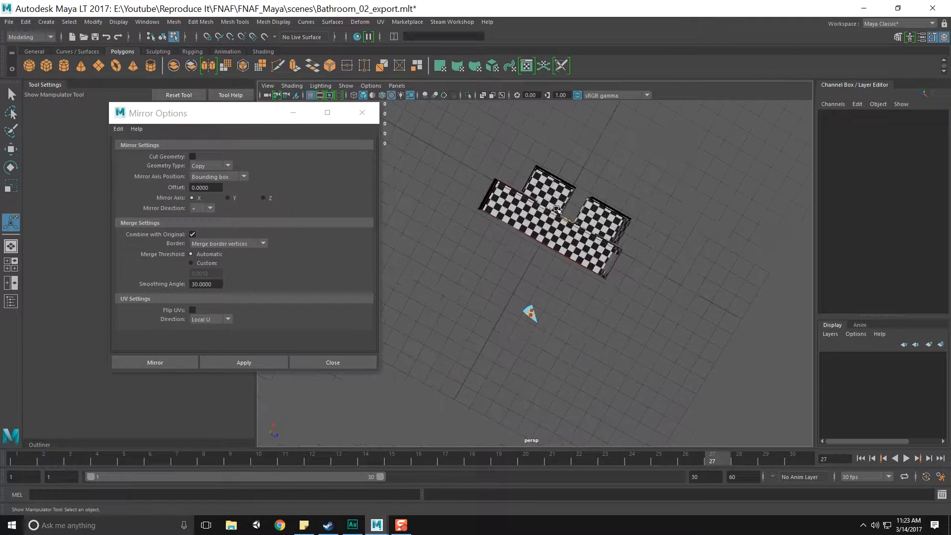
{"action": "scroll", "coordinate": [535, 250], "scroll_direction": "up", "scroll_amount": 2}
{"action": "key", "text": "q"}
{"action": "key", "text": "F8"}
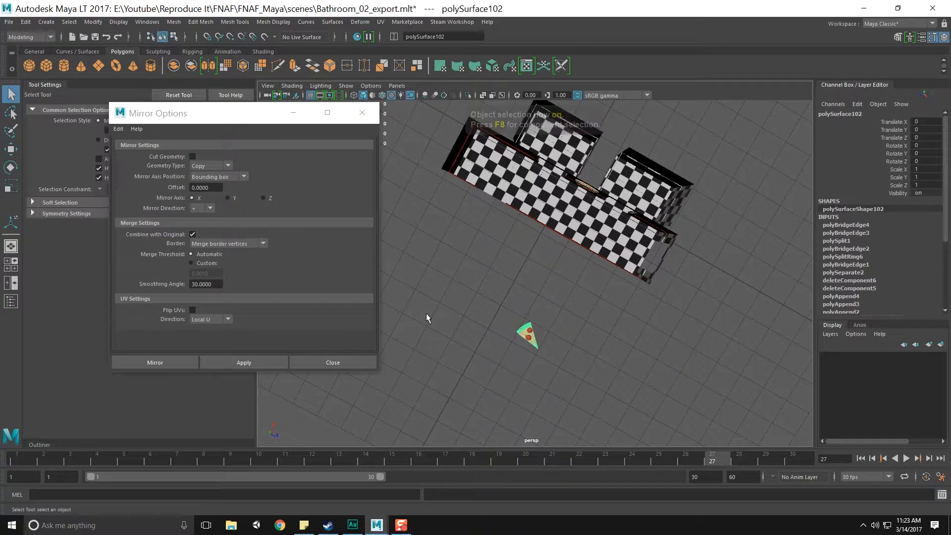
Try the positive X bounding-box mirror on the clean half slice, undo it, and close the mirror options
{"action": "left_click", "coordinate": [255, 363]}
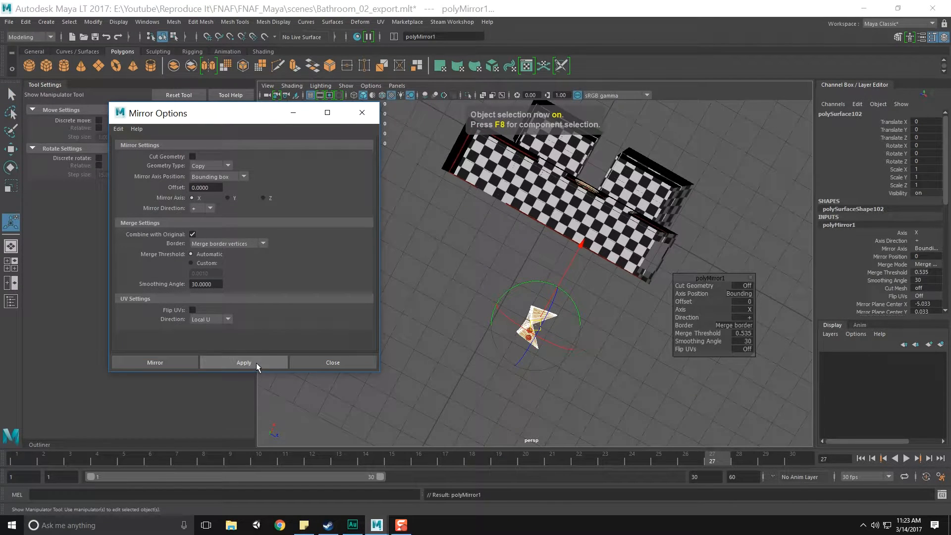
{"action": "scroll", "coordinate": [471, 347], "scroll_direction": "up", "scroll_amount": 5}
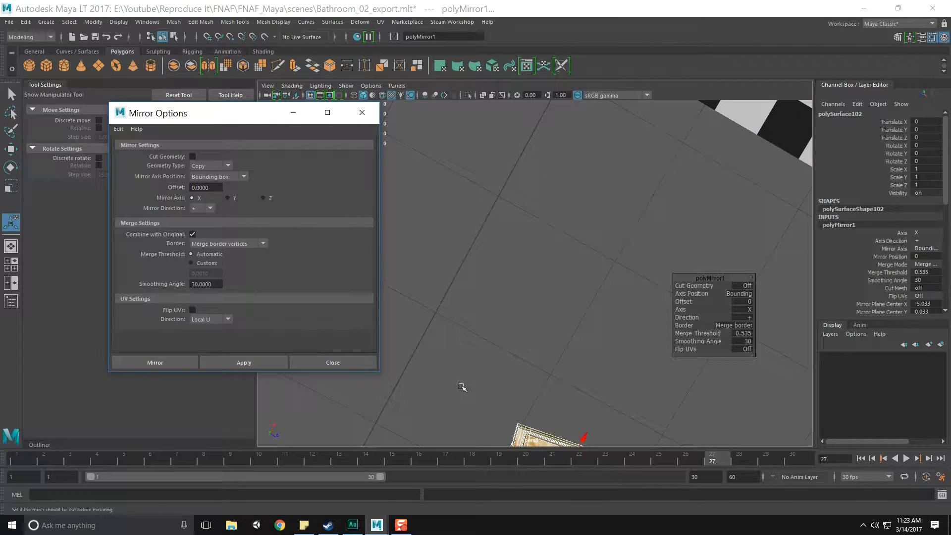
{"action": "key", "text": "f"}
{"action": "key", "text": "ctrl+z"}
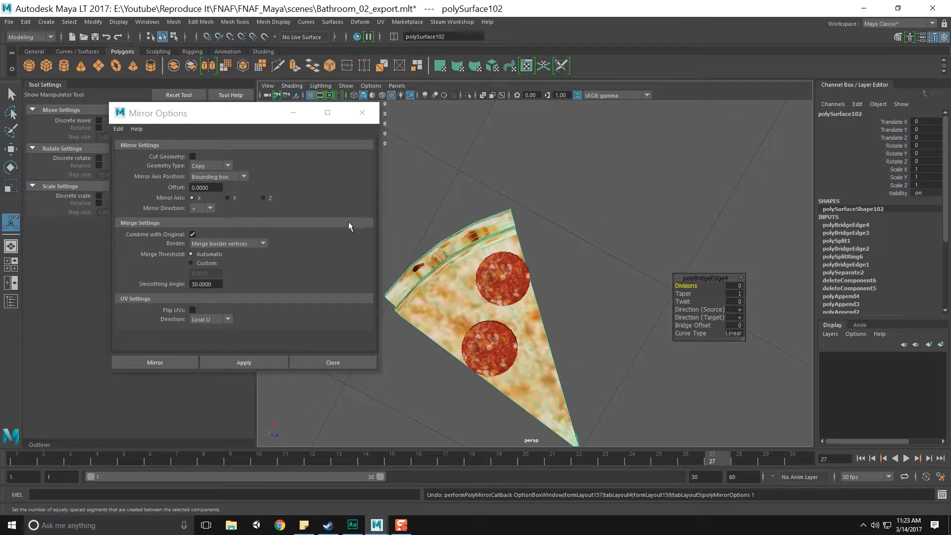
{"action": "left_click", "coordinate": [346, 212]}
{"action": "left_click", "coordinate": [363, 113]}
Move the half slice's pivot to the vertex at its pointed tip using vertex snapping
{"action": "left_click_drag", "start_coordinate": [392, 256], "coordinate": [400, 242], "text": "alt"}
{"action": "left_click", "coordinate": [399, 242]}
{"action": "left_click", "coordinate": [435, 312]}
{"action": "left_click_drag", "start_coordinate": [422, 329], "coordinate": [430, 314], "text": "alt"}
{"action": "key", "text": "w"}
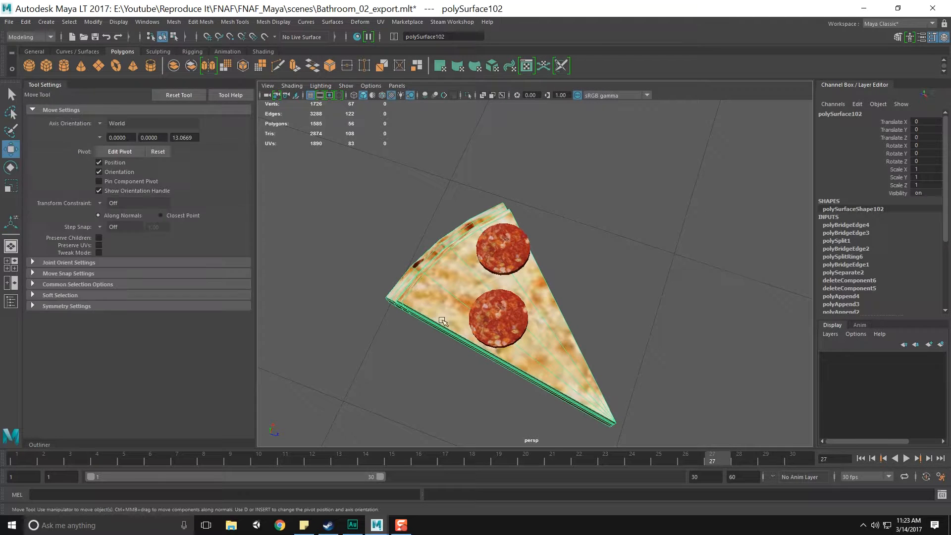
{"action": "scroll", "coordinate": [488, 341], "scroll_direction": "down", "scroll_amount": 2}
{"action": "middle_click_drag", "start_coordinate": [539, 351], "coordinate": [526, 299], "text": "alt"}
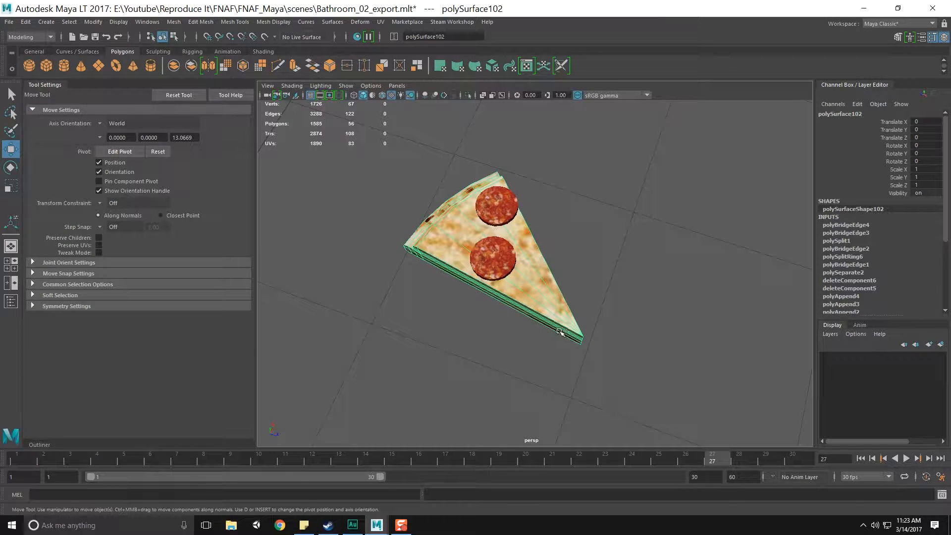
{"action": "key", "text": "d"}
{"action": "key", "text": "v"}
{"action": "middle_click_drag", "start_coordinate": [609, 351], "coordinate": [601, 349]}
{"action": "key", "text": "d"}
{"action": "key", "text": "d"}
Duplicate the half slice and rotate the copy about -41° around Y at its tip
{"action": "key", "text": "ctrl+d"}
{"action": "key", "text": "e"}
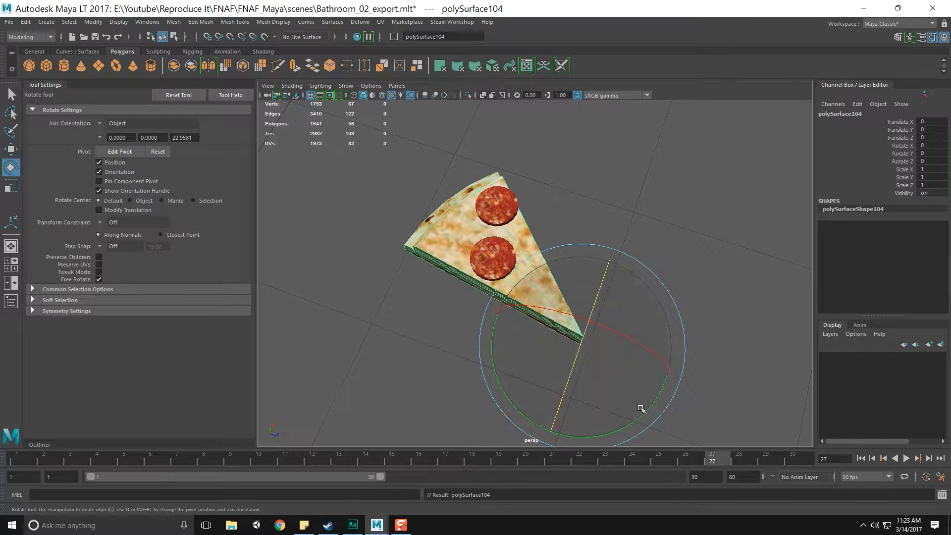
{"action": "left_click_drag", "start_coordinate": [653, 408], "coordinate": [598, 438]}
Set the copy's Y rotation to -35, after trying 35, so it sits against the original's open side
{"action": "double_click", "coordinate": [927, 153]}
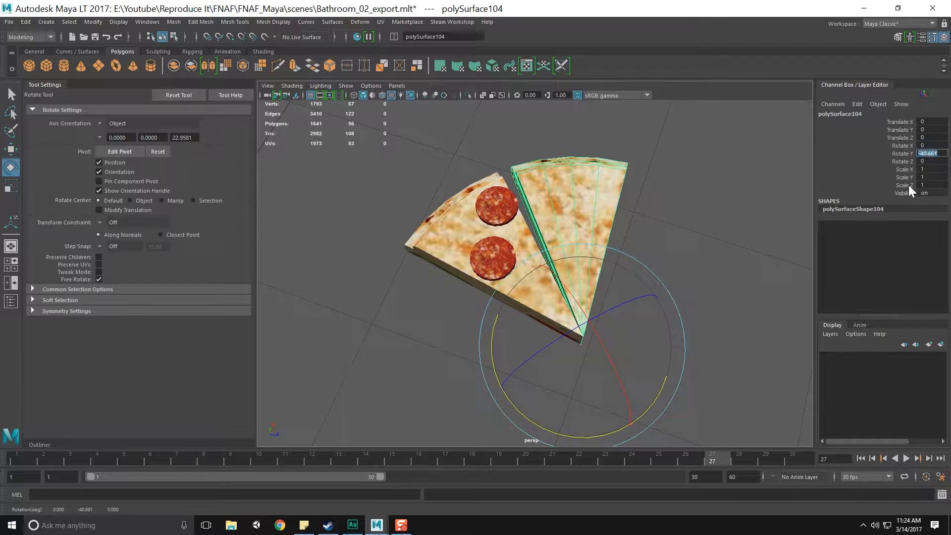
{"action": "type", "text": "35"}
{"action": "key", "text": "Return"}
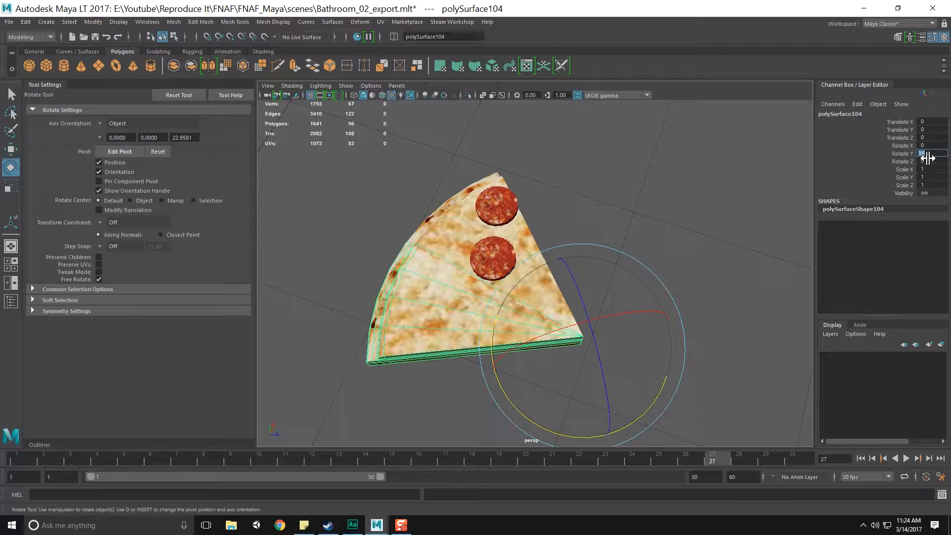
{"action": "type", "text": "--35"}
{"action": "key", "text": "Return"}
{"action": "type", "text": "--3"}
{"action": "key", "text": "Return"}
{"action": "type", "text": "-"}
{"action": "key", "text": "Return"}
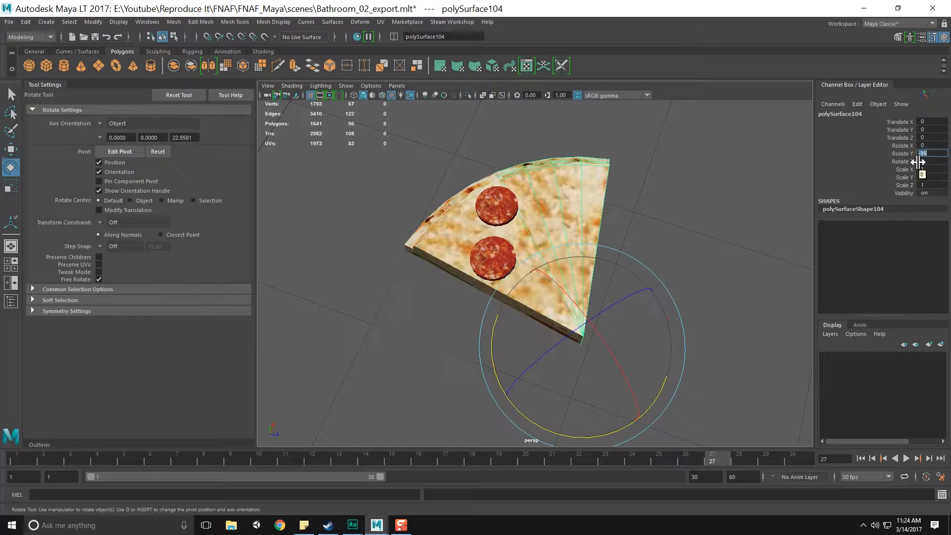
Adjust the copy's Y rotation to -36 to tighten the seam between the two halves
{"action": "scroll", "coordinate": [566, 200], "scroll_direction": "up", "scroll_amount": 5}
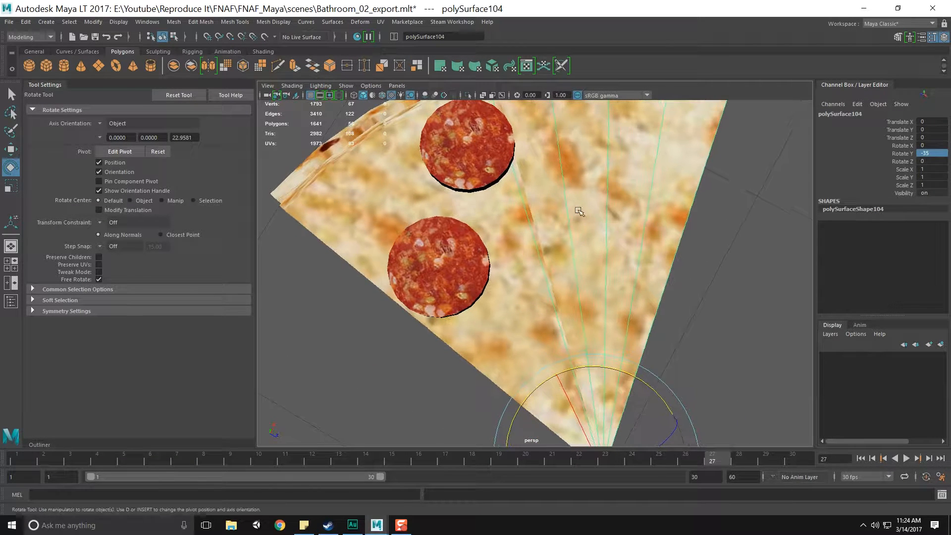
{"action": "left_click", "coordinate": [937, 153]}
{"action": "type", "text": "6"}
{"action": "key", "text": "Return"}
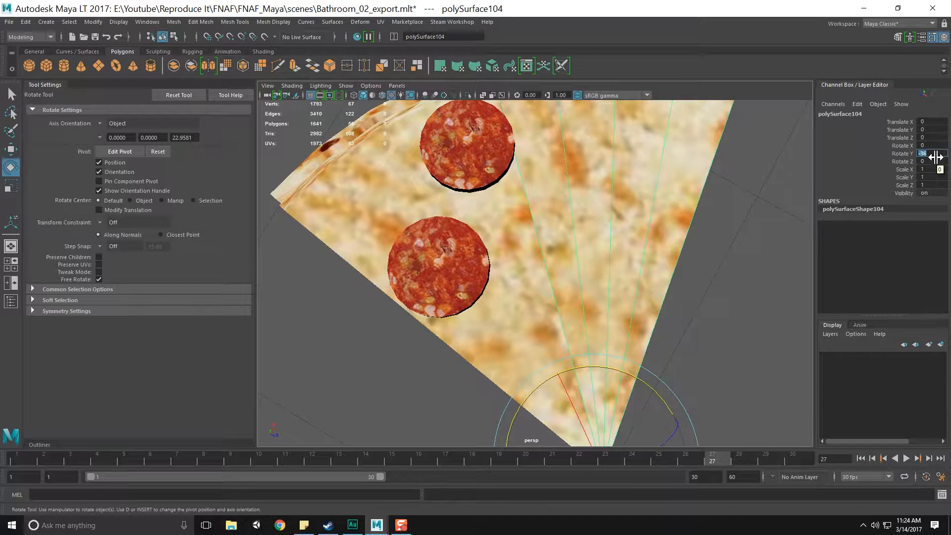
Delete the copy's side-wall faces that run along the seam with the original half
{"action": "scroll", "coordinate": [596, 226], "scroll_direction": "down", "scroll_amount": 5}
{"action": "left_click_drag", "start_coordinate": [568, 189], "coordinate": [547, 184], "text": "alt"}
{"action": "right_click_drag", "start_coordinate": [548, 183], "coordinate": [522, 183]}
{"action": "scroll", "coordinate": [522, 184], "scroll_direction": "down", "scroll_amount": 4}
{"action": "left_click_drag", "start_coordinate": [557, 223], "coordinate": [552, 204], "text": "alt"}
{"action": "right_click_drag", "start_coordinate": [551, 228], "coordinate": [552, 247]}
{"action": "left_click_drag", "start_coordinate": [553, 241], "coordinate": [545, 253], "text": "alt"}
{"action": "left_click_drag", "start_coordinate": [524, 188], "coordinate": [541, 364]}
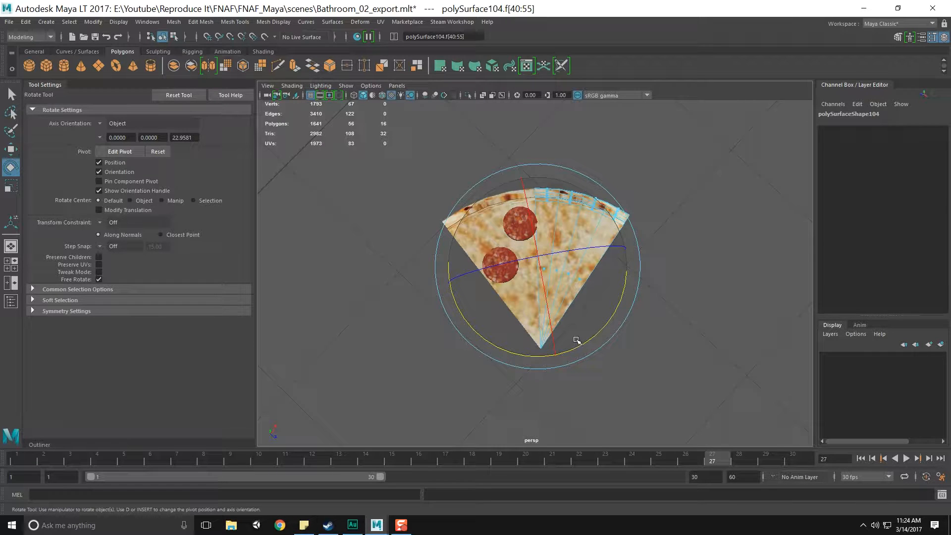
{"action": "scroll", "coordinate": [571, 308], "scroll_direction": "up", "scroll_amount": 3}
{"action": "left_click_drag", "start_coordinate": [569, 304], "coordinate": [558, 307], "text": "alt"}
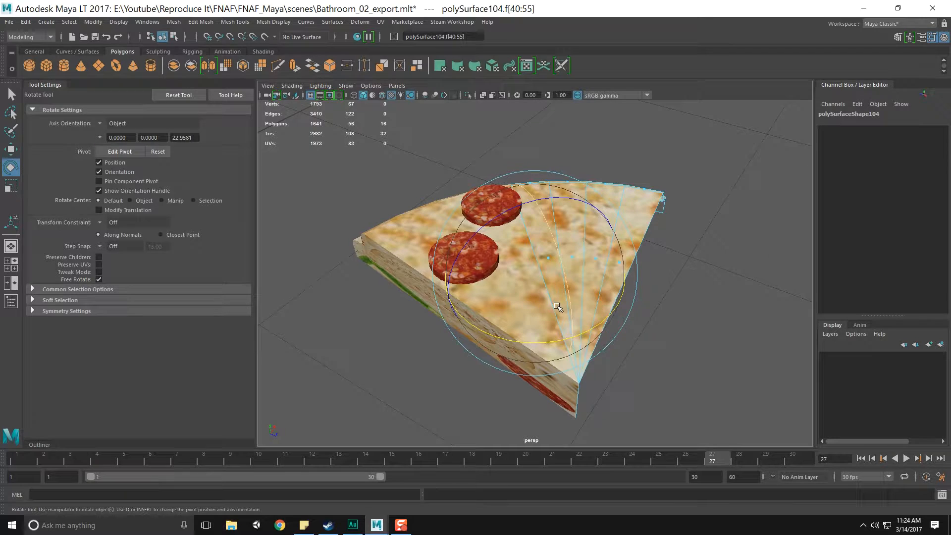
{"action": "key", "text": "Delete"}
Undo the face deletion, the rotations and the duplicate, going back to the single original slice
{"action": "key", "text": "ctrl+z"}
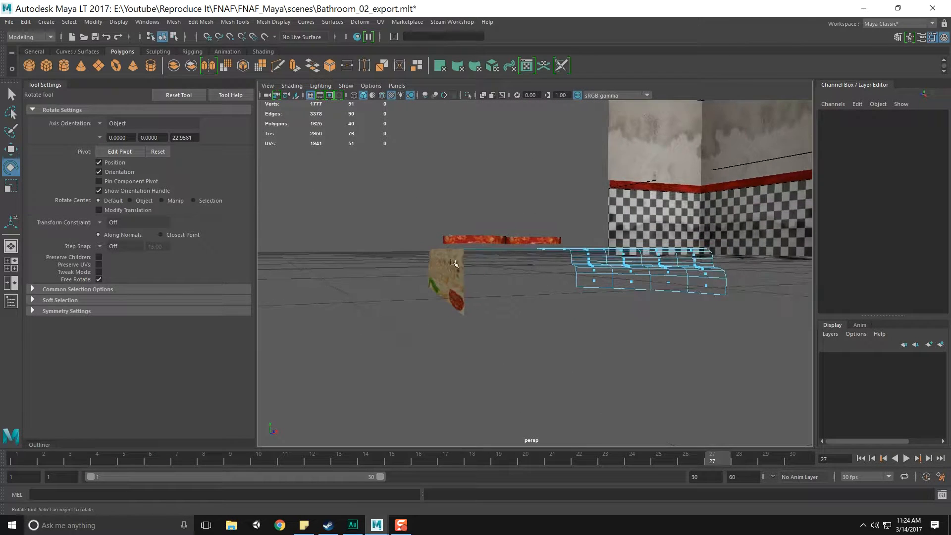
{"action": "key", "text": "ctrl+z"}
{"action": "key", "text": "ctrl+z"}
{"action": "key", "text": "ctrl+z"}
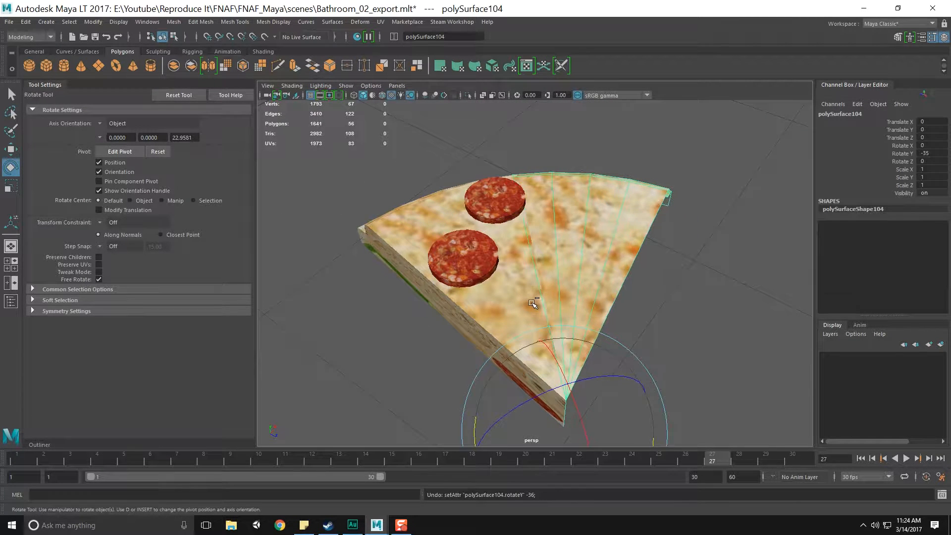
{"action": "key", "text": "ctrl+z"}
{"action": "key", "text": "ctrl+z"}
{"action": "key", "text": "ctrl+z"}
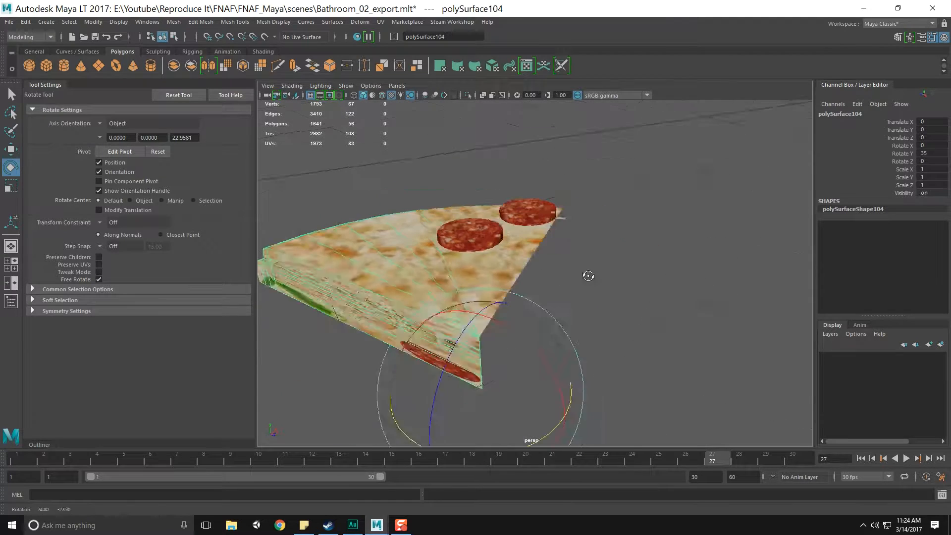
{"action": "key", "text": "ctrl+z"}
{"action": "key", "text": "ctrl+z"}
{"action": "key", "text": "ctrl+z"}
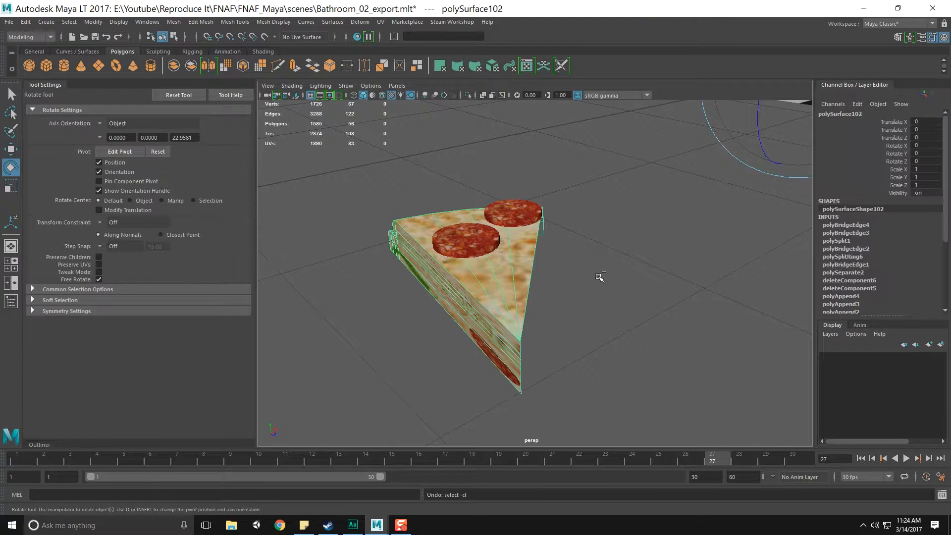
{"action": "key", "text": "ctrl+z"}
{"action": "key", "text": "ctrl+z"}
{"action": "key", "text": "ctrl+z"}
{"action": "key", "text": "ctrl+z"}
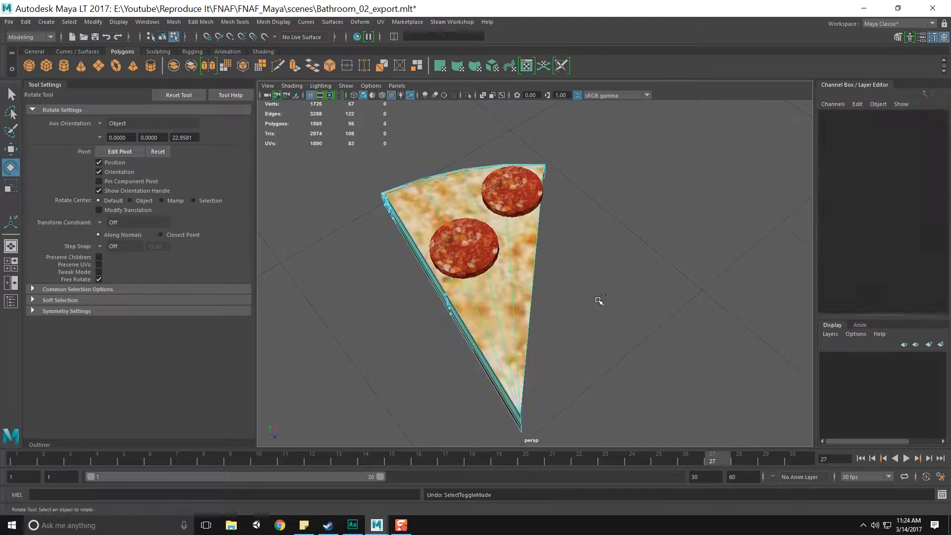
Combine the pizza slice and its two pepperoni pieces into one mesh
{"action": "left_click_drag", "start_coordinate": [598, 299], "coordinate": [544, 318], "text": "alt"}
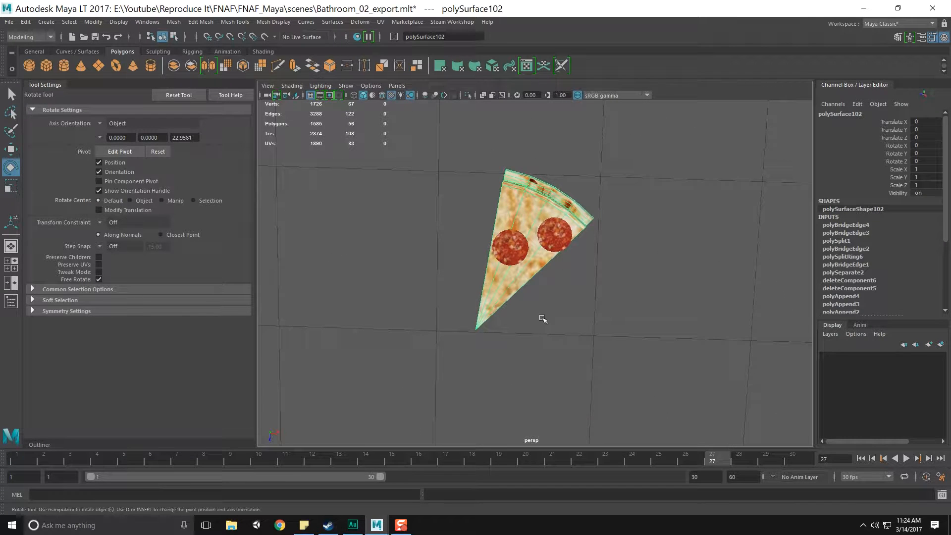
{"action": "key", "text": "w"}
{"action": "left_click", "coordinate": [554, 236]}
{"action": "left_click", "coordinate": [535, 207]}
{"action": "left_click", "coordinate": [516, 244], "text": "shift"}
{"action": "left_click", "coordinate": [555, 235], "text": "shift"}
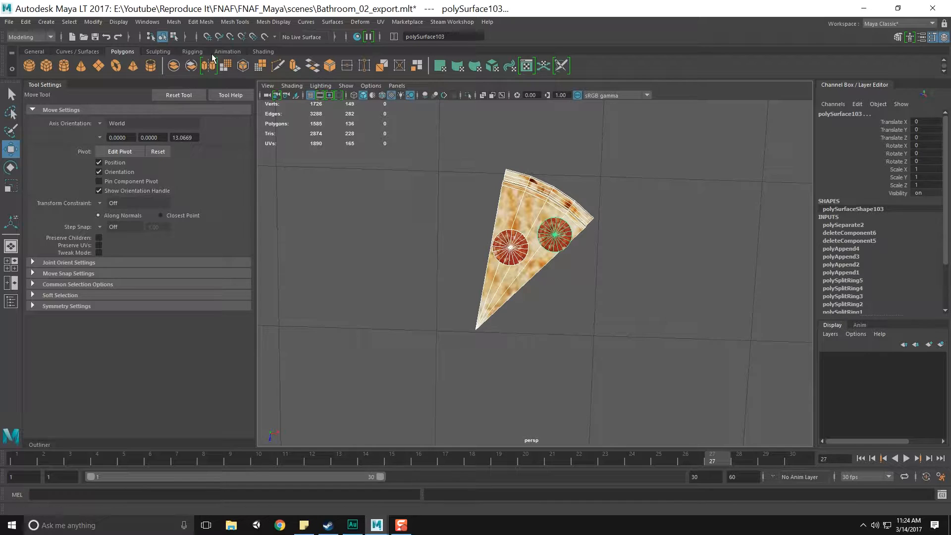
{"action": "left_click", "coordinate": [173, 65]}
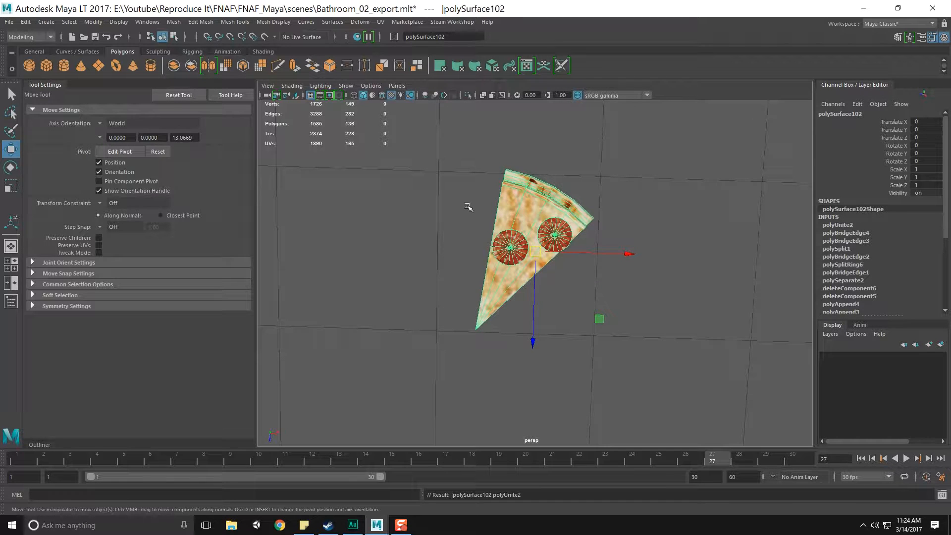
Set the combined slice's Y rotation to 45 and move it along X to about -0.613
{"action": "key", "text": "e"}
{"action": "left_click_drag", "start_coordinate": [593, 181], "coordinate": [520, 172]}
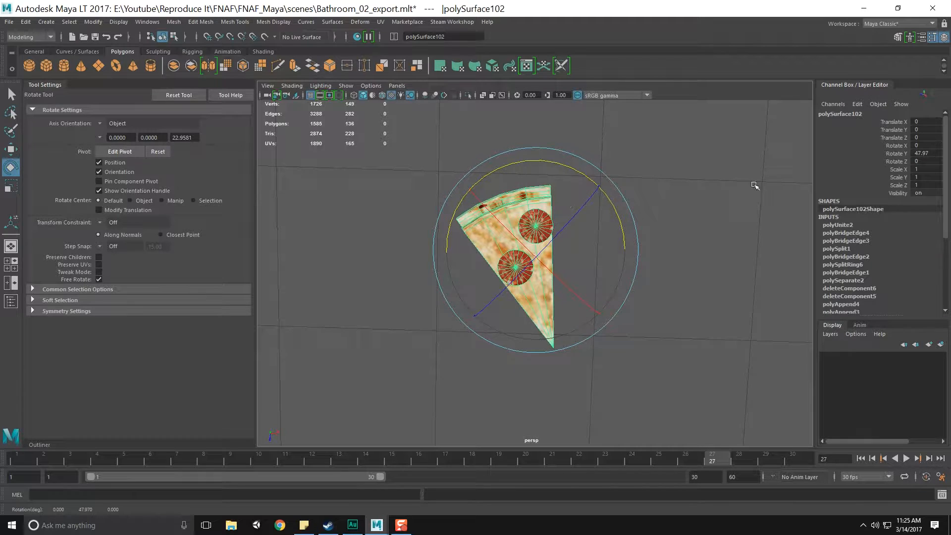
{"action": "double_click", "coordinate": [927, 154]}
{"action": "type", "text": "45"}
{"action": "key", "text": "Return"}
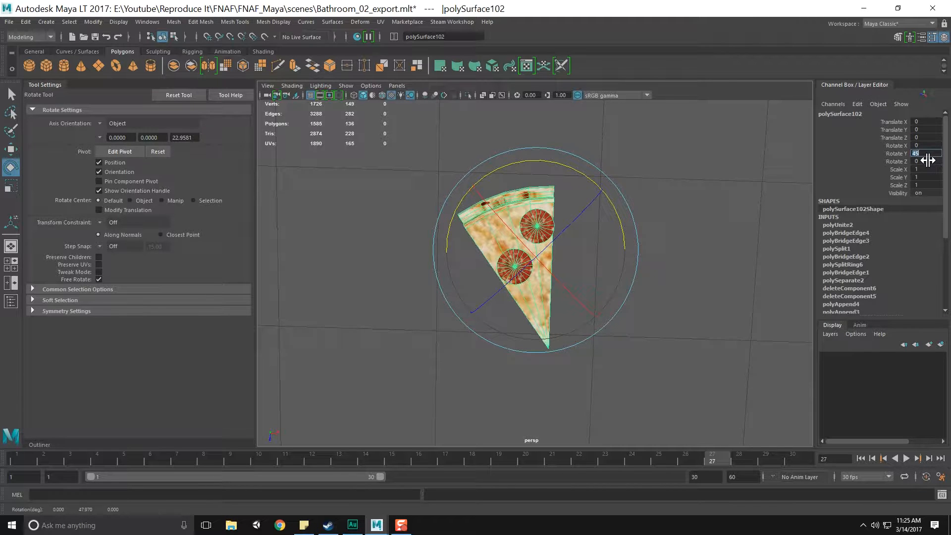
{"action": "left_click_drag", "start_coordinate": [648, 218], "coordinate": [650, 230], "text": "alt"}
{"action": "key", "text": "w"}
{"action": "left_click_drag", "start_coordinate": [635, 264], "coordinate": [418, 326]}
{"action": "left_click_drag", "start_coordinate": [503, 307], "coordinate": [522, 245], "text": "alt"}
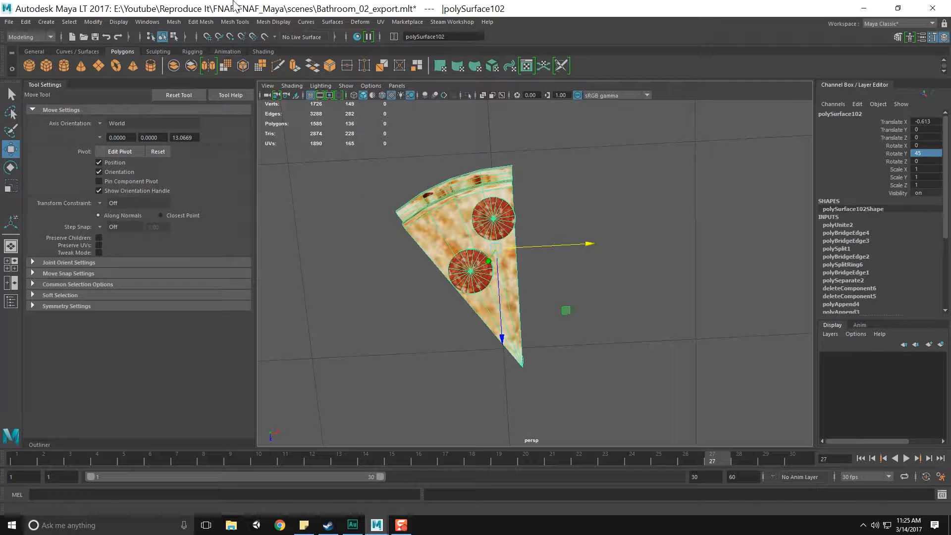
Try mirroring the slice as a copy across the X axis from its bounding box, and undo the mirror
{"action": "left_click", "coordinate": [176, 21]}
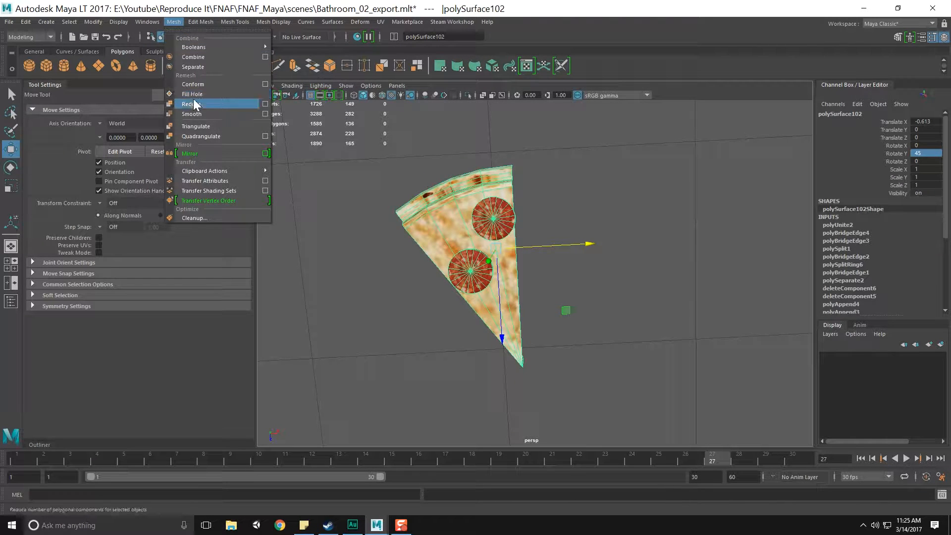
{"action": "left_click", "coordinate": [264, 154]}
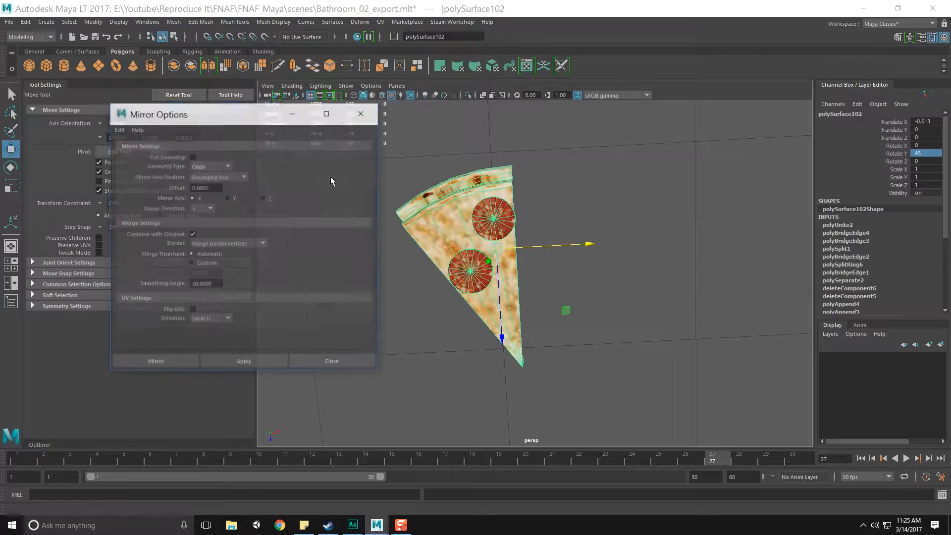
{"action": "left_click", "coordinate": [250, 356]}
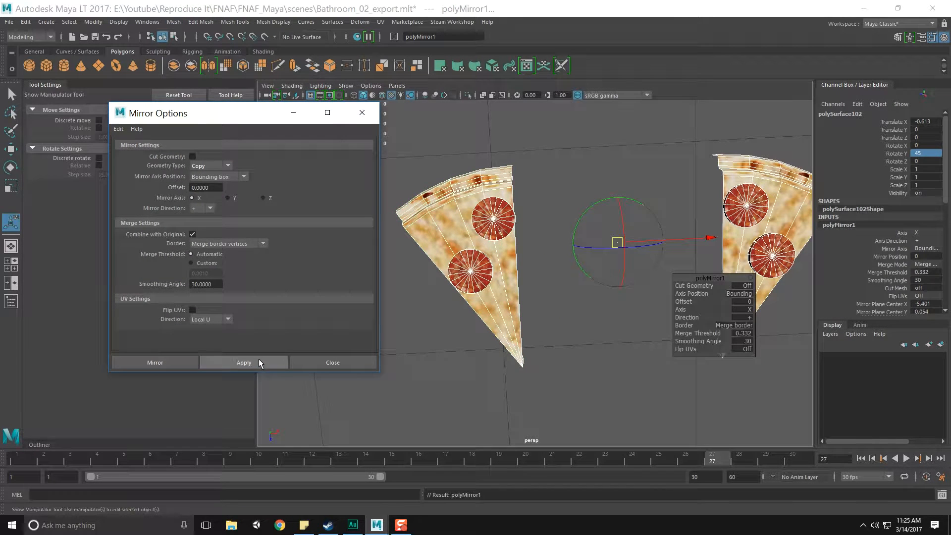
{"action": "left_click_drag", "start_coordinate": [542, 270], "coordinate": [458, 259], "text": "alt"}
{"action": "key", "text": "ctrl+z"}
{"action": "right_click_drag", "start_coordinate": [459, 265], "coordinate": [461, 280]}
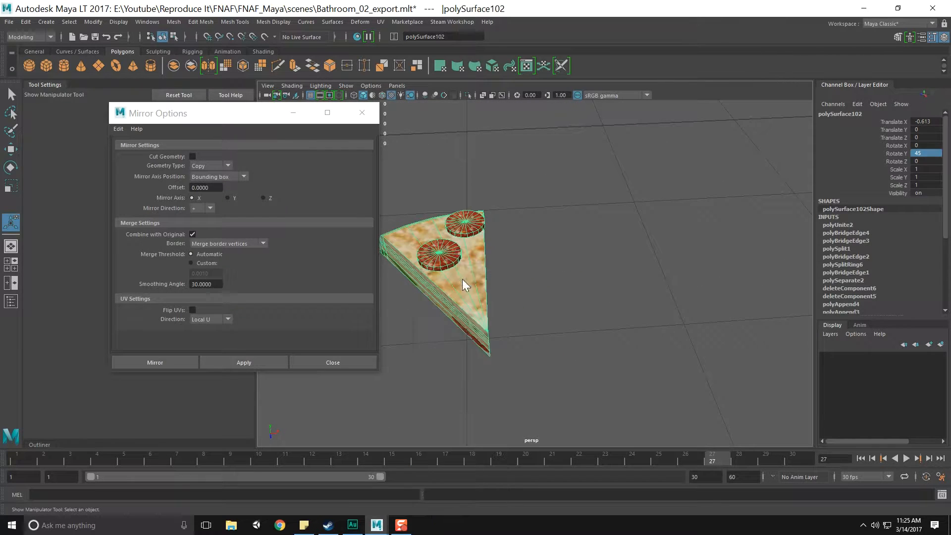
{"action": "left_click_drag", "start_coordinate": [462, 281], "coordinate": [512, 275], "text": "alt"}
{"action": "scroll", "coordinate": [513, 274], "scroll_direction": "down", "scroll_amount": 8}
{"action": "left_click_drag", "start_coordinate": [559, 237], "coordinate": [629, 326]}
{"action": "scroll", "coordinate": [575, 323], "scroll_direction": "up", "scroll_amount": 10}
{"action": "left_click", "coordinate": [461, 268]}
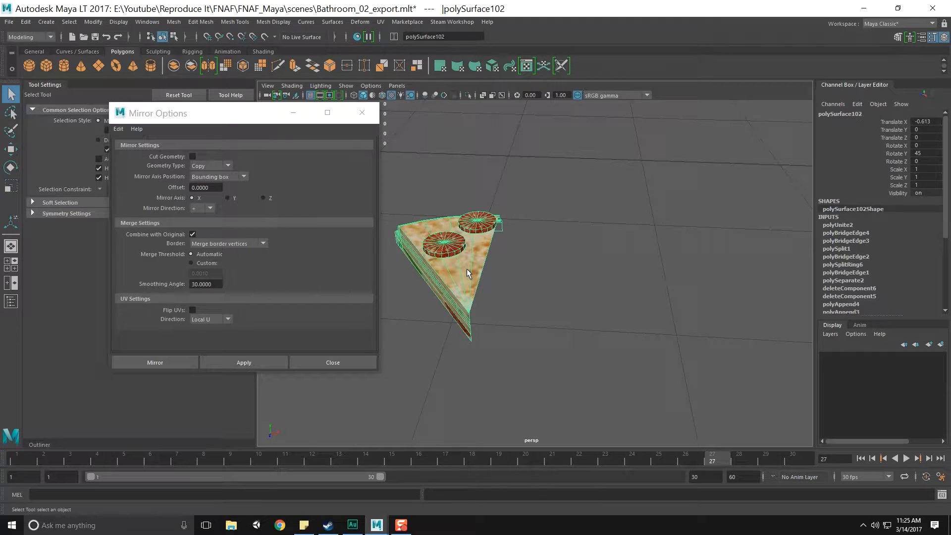
{"action": "key", "text": "F8"}
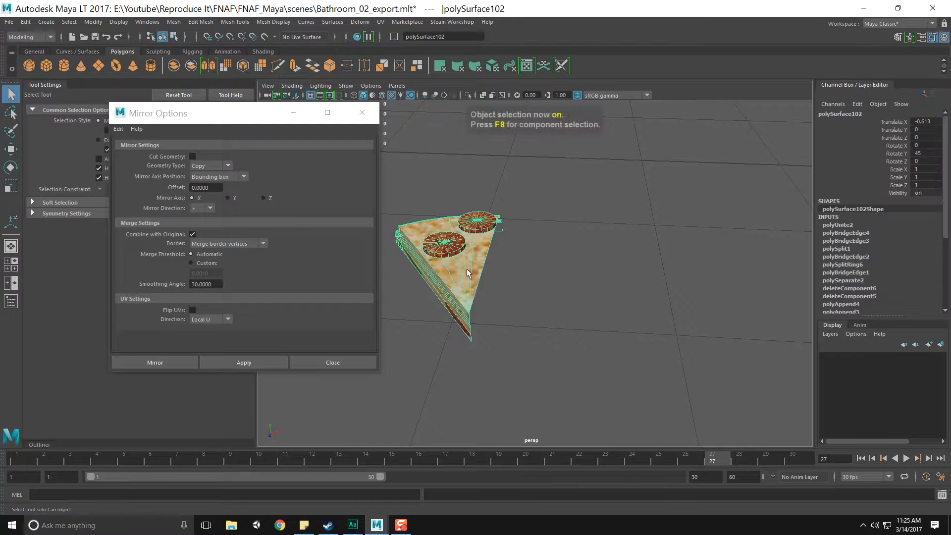
Snap the slice's pivot to the crust corner vertex on its straight open side
{"action": "key", "text": "w"}
{"action": "scroll", "coordinate": [512, 261], "scroll_direction": "up", "scroll_amount": 2}
{"action": "left_click_drag", "start_coordinate": [512, 260], "coordinate": [500, 251], "text": "alt"}
{"action": "key", "text": "d"}
{"action": "key", "text": "v"}
{"action": "middle_click_drag", "start_coordinate": [509, 205], "coordinate": [499, 194]}
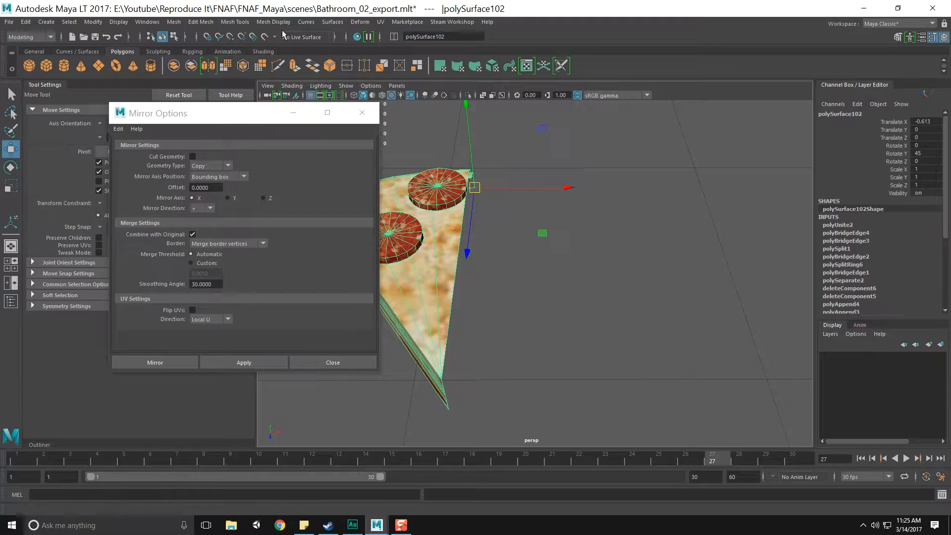
Delete the slice's construction history
{"action": "left_click", "coordinate": [25, 22]}
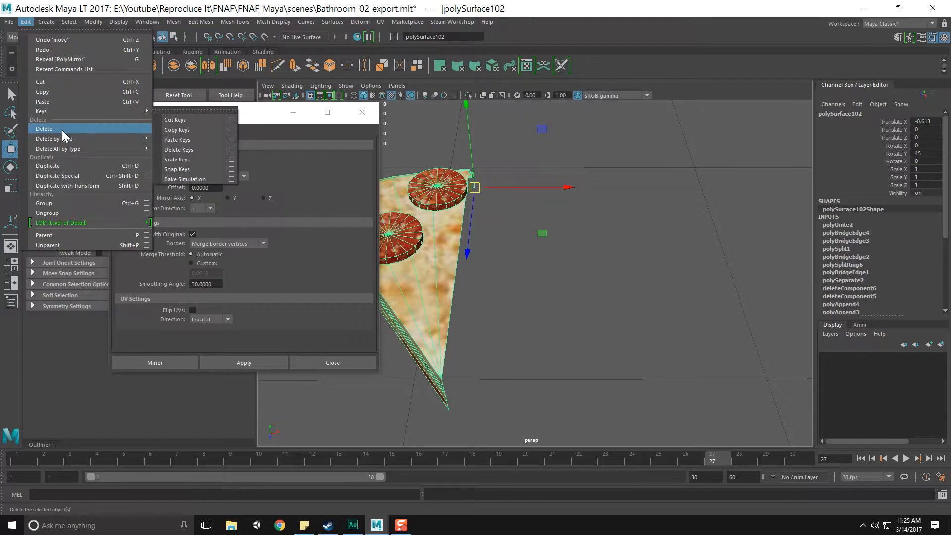
{"action": "mouse_move", "coordinate": [69, 149]}
{"action": "left_click", "coordinate": [215, 158]}
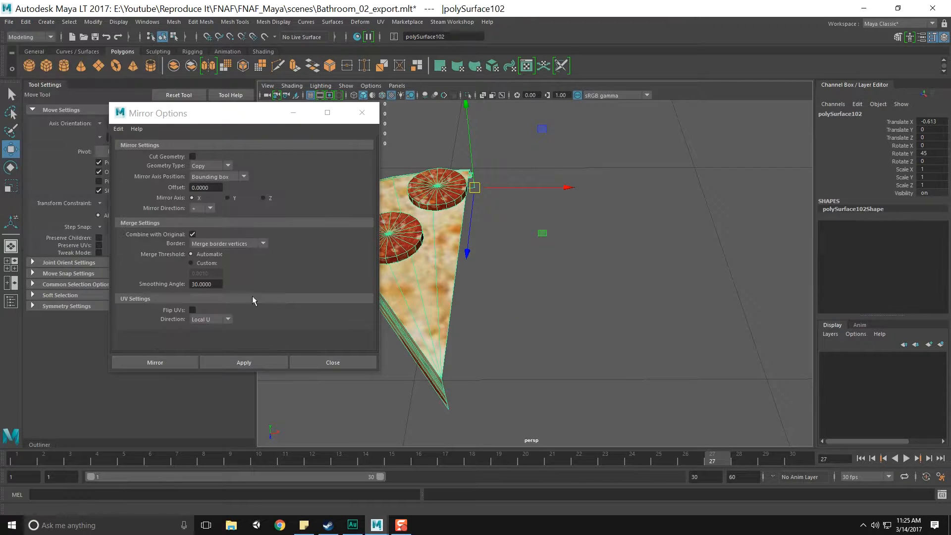
Mirror the slice as a copy across X and move the mirrored half's vertices close to the original
{"action": "left_click", "coordinate": [257, 363]}
{"action": "right_click_drag", "start_coordinate": [589, 297], "coordinate": [588, 257], "text": "alt"}
{"action": "left_click_drag", "start_coordinate": [588, 258], "coordinate": [593, 315], "text": "alt"}
{"action": "right_click_drag", "start_coordinate": [671, 265], "coordinate": [644, 249]}
{"action": "left_click_drag", "start_coordinate": [579, 197], "coordinate": [679, 346]}
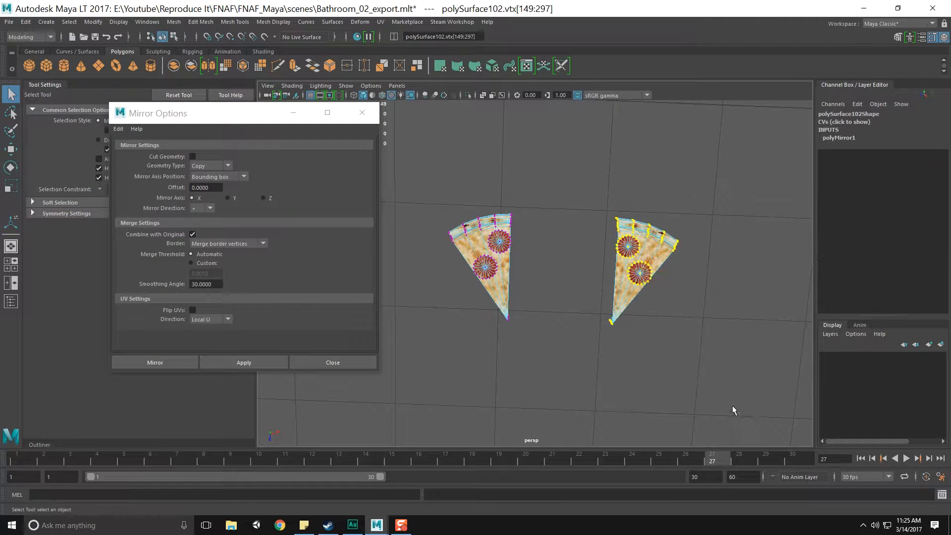
{"action": "key", "text": "w"}
{"action": "left_click_drag", "start_coordinate": [738, 280], "coordinate": [647, 287]}
{"action": "scroll", "coordinate": [640, 290], "scroll_direction": "up", "scroll_amount": 5}
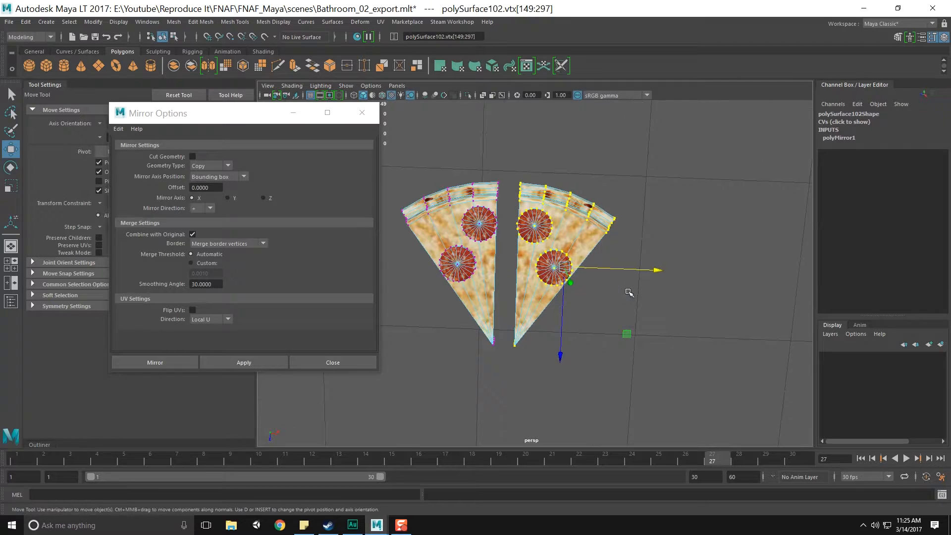
Vertex-snap the mirrored half by its crust corner onto the original half's edge to close the gap
{"action": "key", "text": "d"}
{"action": "key", "text": "v"}
{"action": "left_click", "coordinate": [510, 134]}
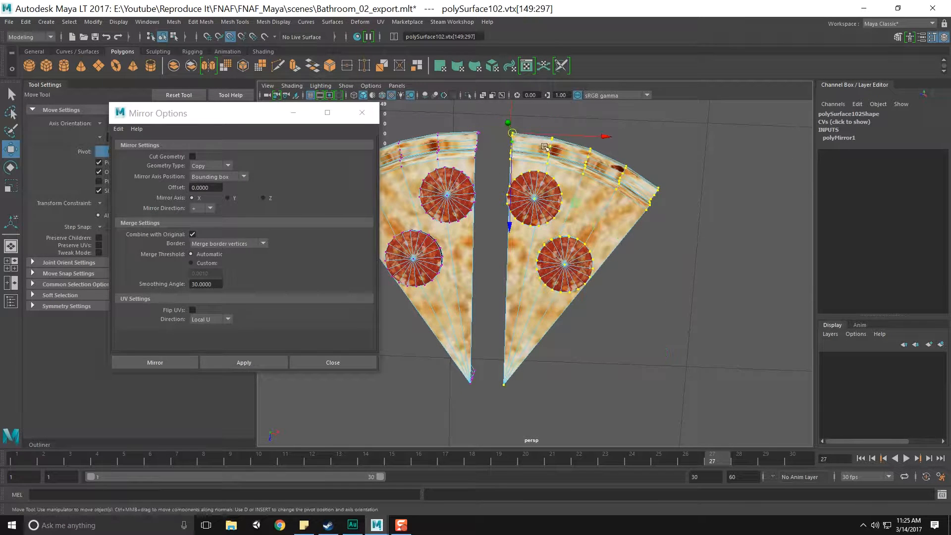
{"action": "key", "text": "v"}
{"action": "left_click_drag", "start_coordinate": [606, 137], "coordinate": [478, 430]}
{"action": "middle_click_drag", "start_coordinate": [481, 316], "coordinate": [521, 312], "text": "alt"}
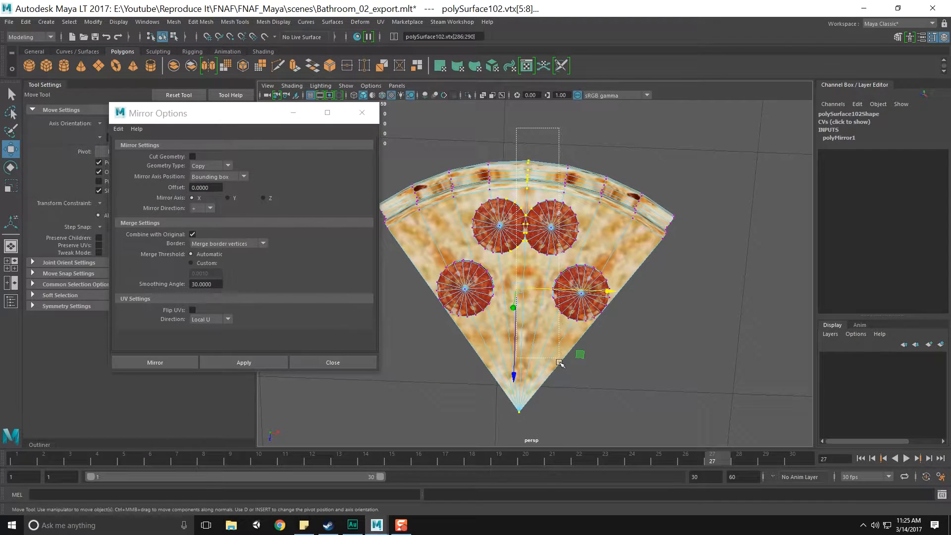
Merge the crust and slice vertices along the centre seam with a 0.001 distance threshold, leaving out the pepperoni
{"action": "left_click_drag", "start_coordinate": [539, 476], "coordinate": [538, 473]}
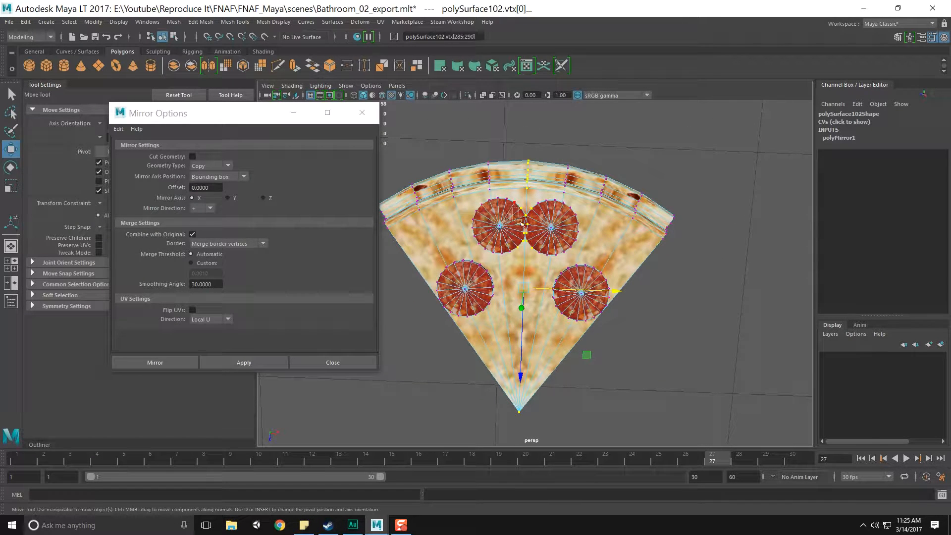
{"action": "right_click_drag", "start_coordinate": [562, 242], "coordinate": [564, 213], "text": "ctrl"}
{"action": "right_click", "coordinate": [534, 241], "text": "ctrl"}
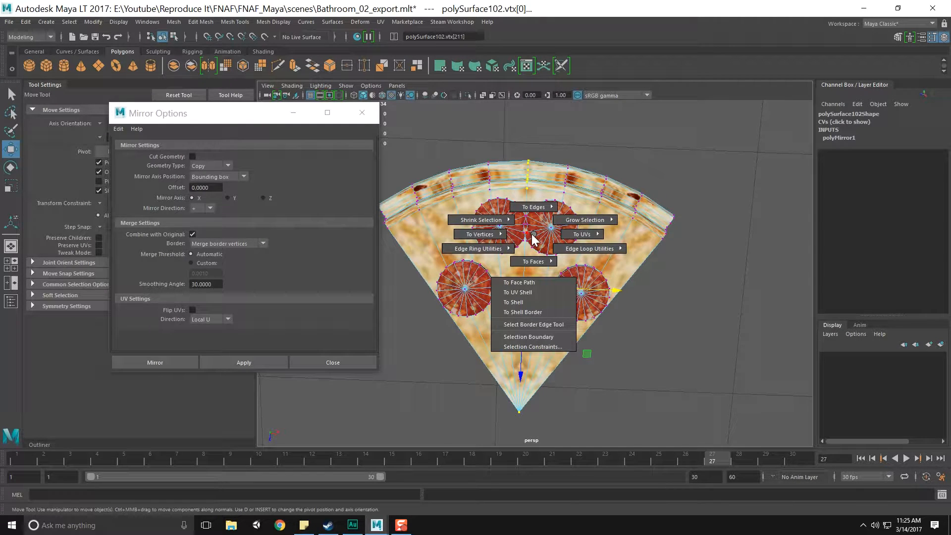
{"action": "right_click_drag", "start_coordinate": [531, 243], "coordinate": [577, 198], "text": "shift"}
{"action": "scroll", "coordinate": [539, 248], "scroll_direction": "up", "scroll_amount": 5}
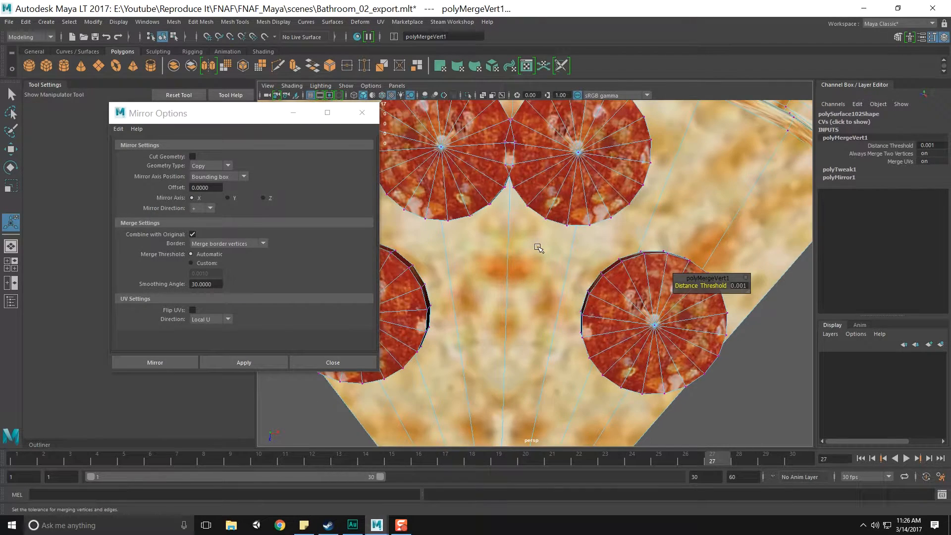
Separate the merged mesh into individual slice and pepperoni objects
{"action": "scroll", "coordinate": [539, 247], "scroll_direction": "down", "scroll_amount": 6}
{"action": "key", "text": "q"}
{"action": "key", "text": "F8"}
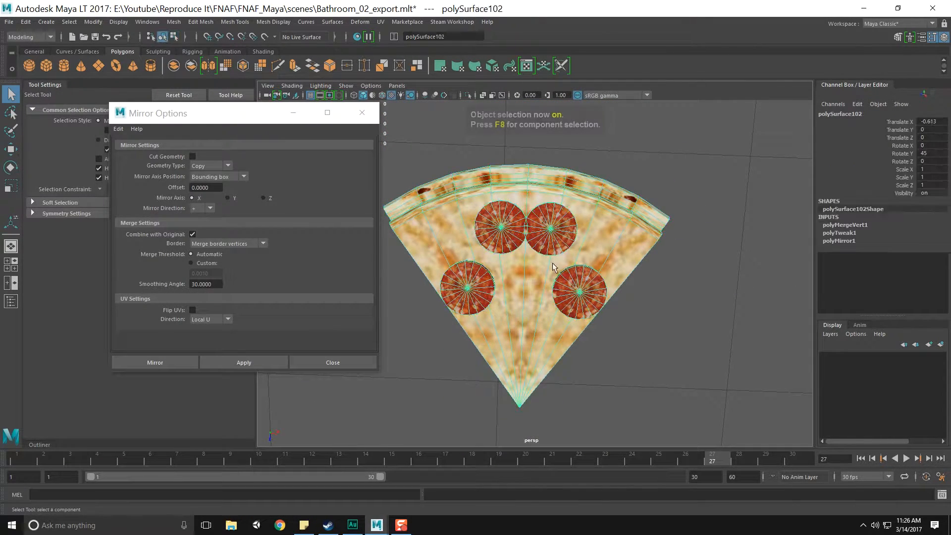
{"action": "left_click", "coordinate": [192, 65]}
{"action": "left_click", "coordinate": [550, 228]}
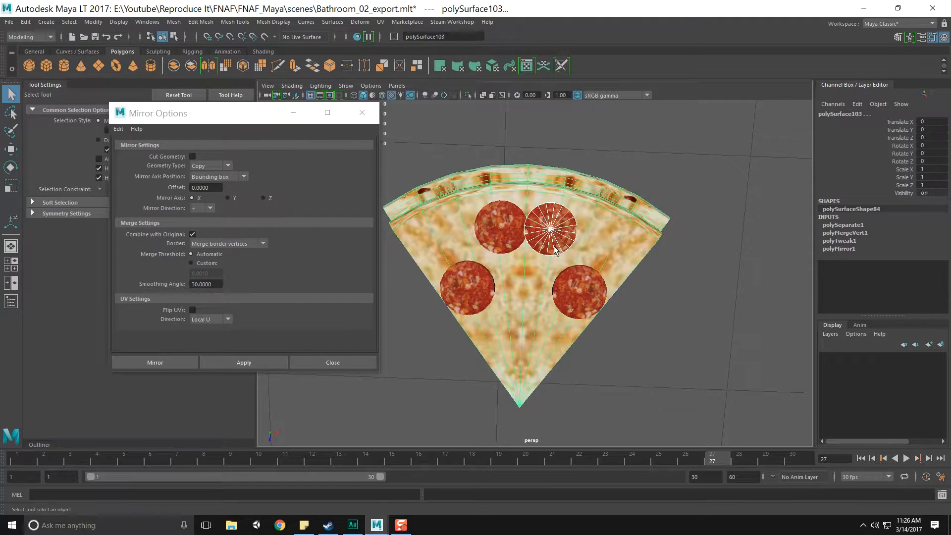
{"action": "key", "text": "w"}
{"action": "left_click", "coordinate": [587, 282]}
Center the pivots of the four separated pepperoni pieces
{"action": "left_click", "coordinate": [553, 244]}
{"action": "left_click", "coordinate": [501, 229], "text": "shift"}
{"action": "left_click", "coordinate": [477, 291], "text": "shift"}
{"action": "left_click", "coordinate": [592, 301], "text": "shift"}
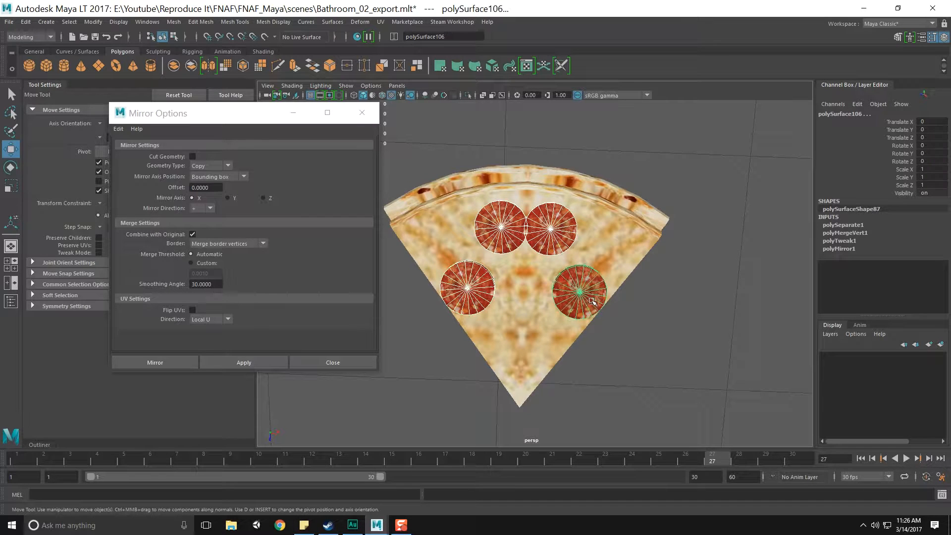
{"action": "key", "text": "space"}
{"action": "left_click", "coordinate": [498, 236]}
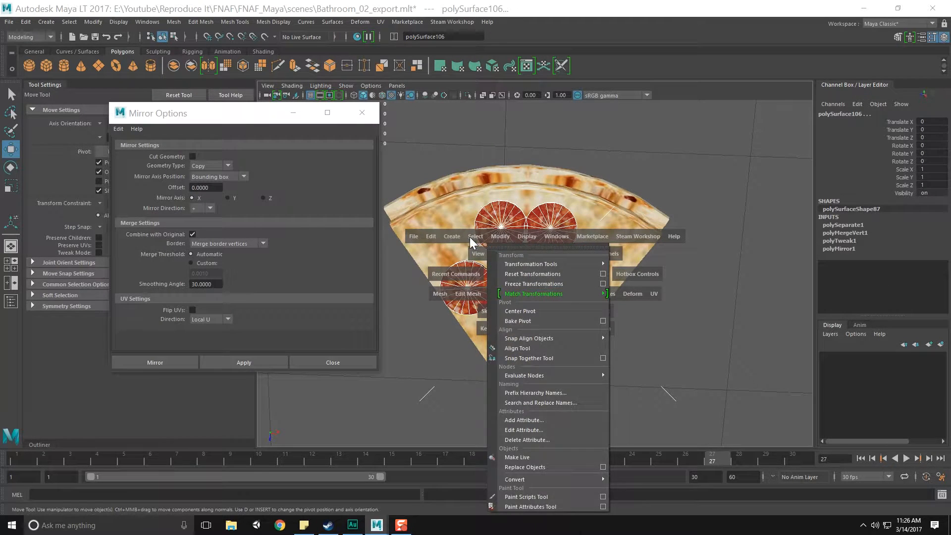
{"action": "left_click", "coordinate": [471, 238]}
{"action": "left_click", "coordinate": [455, 238]}
{"action": "left_click", "coordinate": [469, 238]}
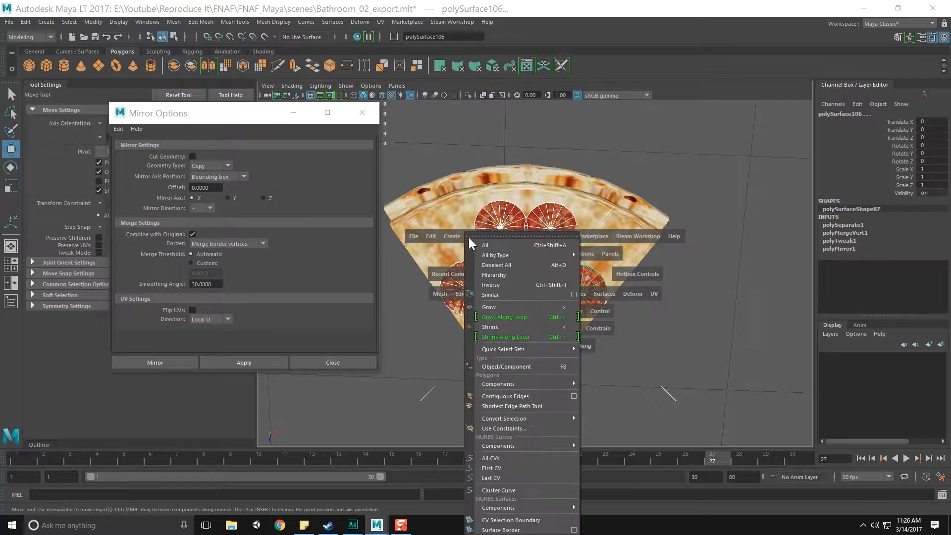
{"action": "left_click", "coordinate": [508, 232]}
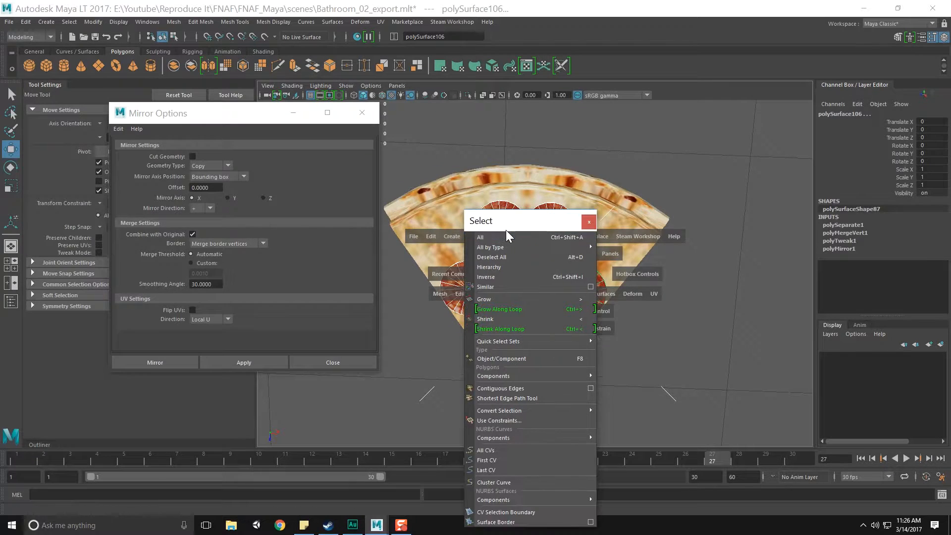
{"action": "left_click", "coordinate": [595, 222]}
{"action": "key", "text": "space"}
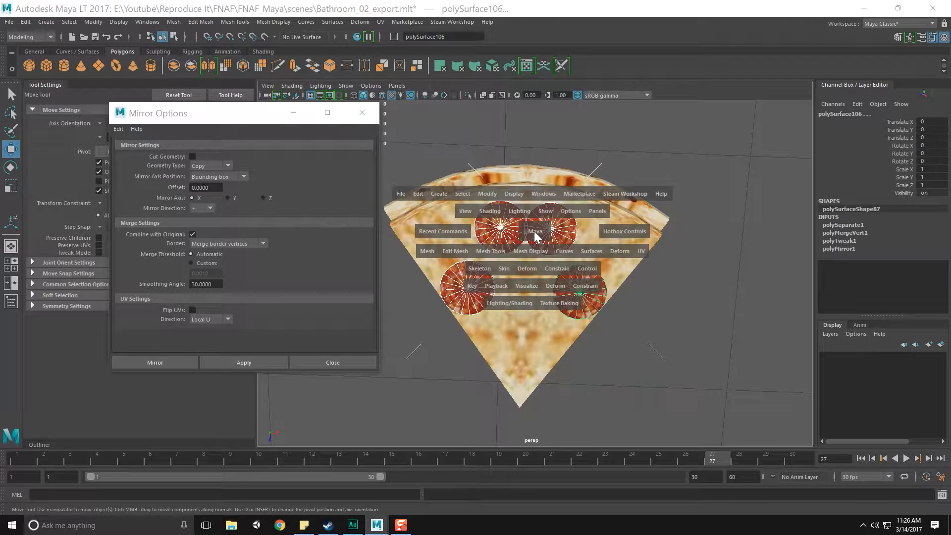
{"action": "left_click", "coordinate": [492, 194]}
{"action": "left_click", "coordinate": [526, 266]}
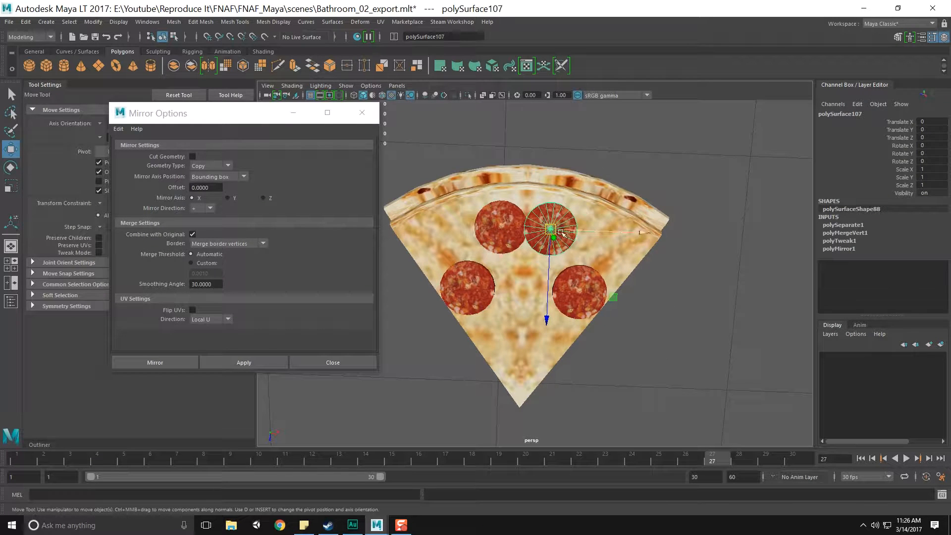
Spread the four pepperoni pieces over the slice, with three along the crust and one nearer the tip
{"action": "middle_click_drag", "start_coordinate": [618, 303], "coordinate": [653, 297]}
{"action": "left_click", "coordinate": [561, 290]}
{"action": "middle_click_drag", "start_coordinate": [639, 356], "coordinate": [603, 384]}
{"action": "left_click", "coordinate": [495, 225]}
{"action": "left_click_drag", "start_coordinate": [566, 293], "coordinate": [587, 296]}
{"action": "left_click", "coordinate": [474, 287]}
{"action": "middle_click_drag", "start_coordinate": [540, 342], "coordinate": [523, 313]}
Move the lowest pepperoni close to the slice's tip and the middle crust-side one down to the slice's centre
{"action": "left_click", "coordinate": [524, 315]}
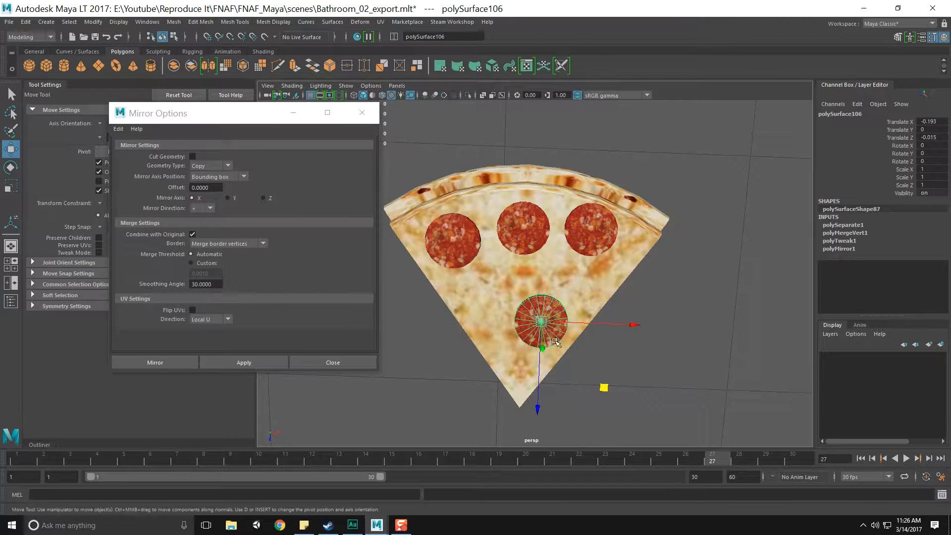
{"action": "middle_click_drag", "start_coordinate": [605, 387], "coordinate": [585, 417]}
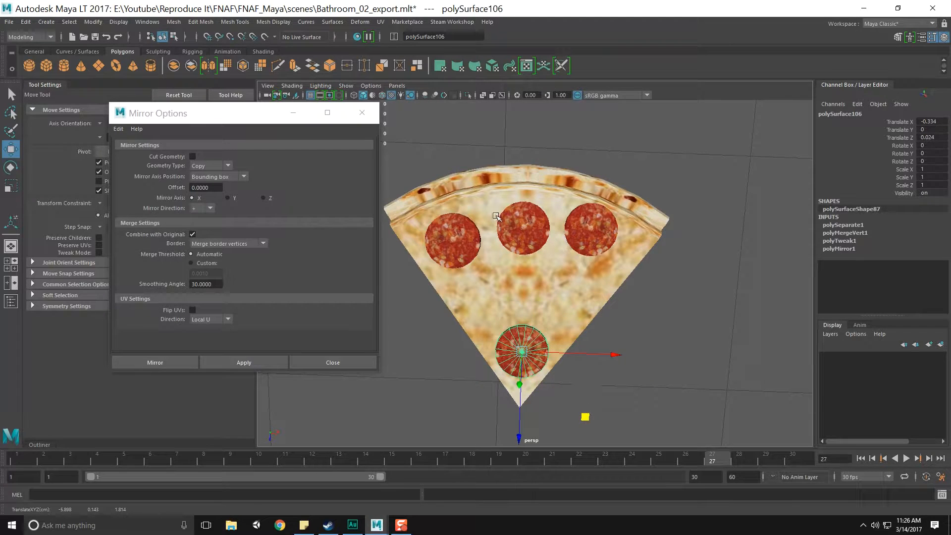
{"action": "left_click", "coordinate": [524, 229]}
{"action": "middle_click_drag", "start_coordinate": [590, 300], "coordinate": [594, 356]}
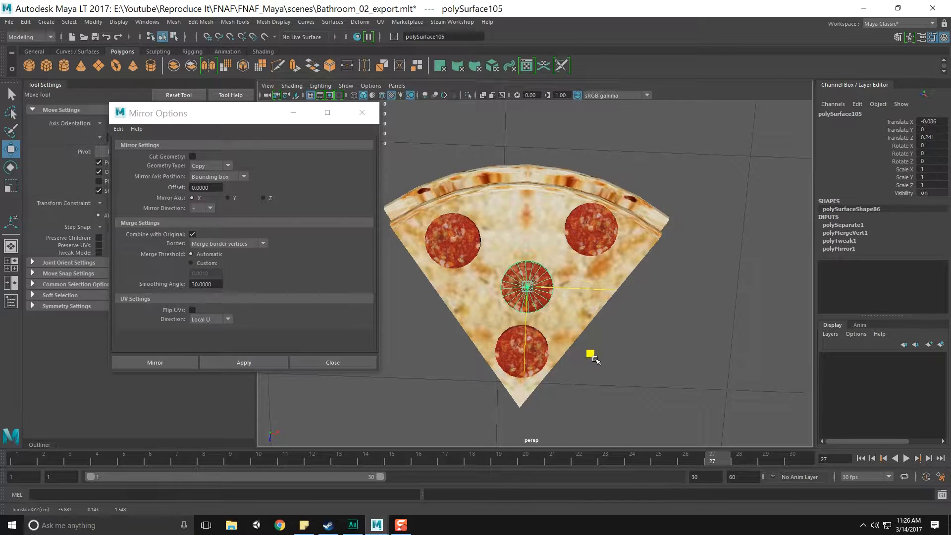
Duplicate the pepperoni at the slice's crust-side corner and place the copy midway along the crust
{"action": "left_click", "coordinate": [598, 237]}
{"action": "key", "text": "ctrl+d"}
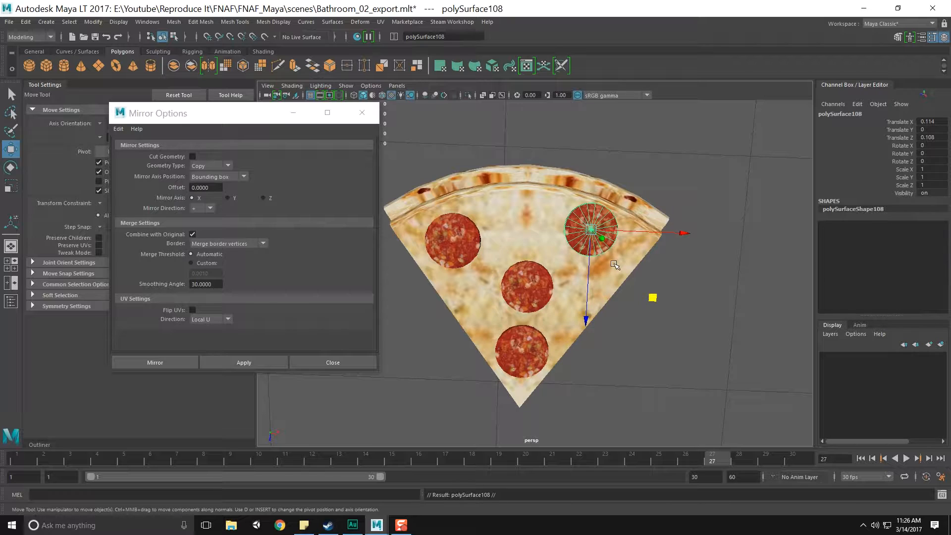
{"action": "middle_click_drag", "start_coordinate": [653, 299], "coordinate": [590, 292]}
{"action": "key", "text": "e"}
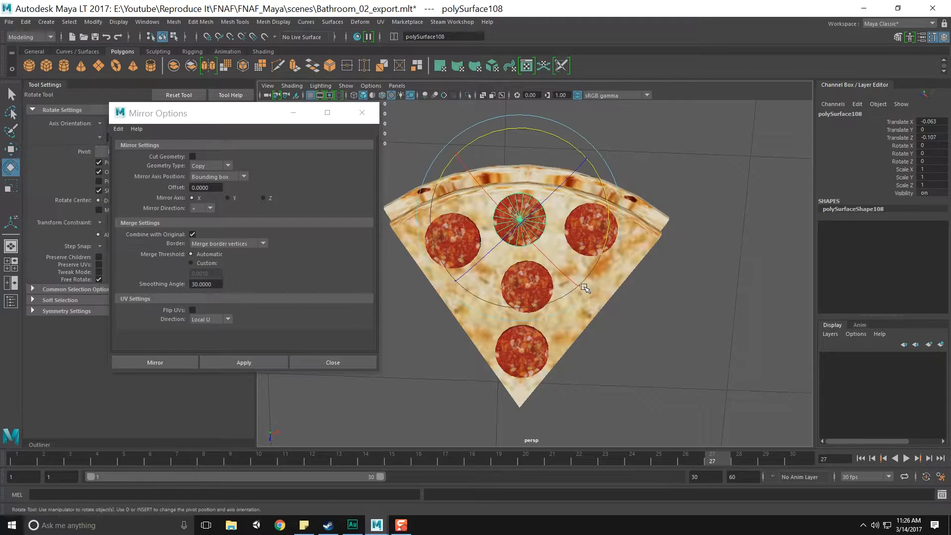
Vary the sizes of the pepperoni pieces, enlarging the centre one to a scale of about 1.165
{"action": "key", "text": "r"}
{"action": "left_click", "coordinate": [594, 232]}
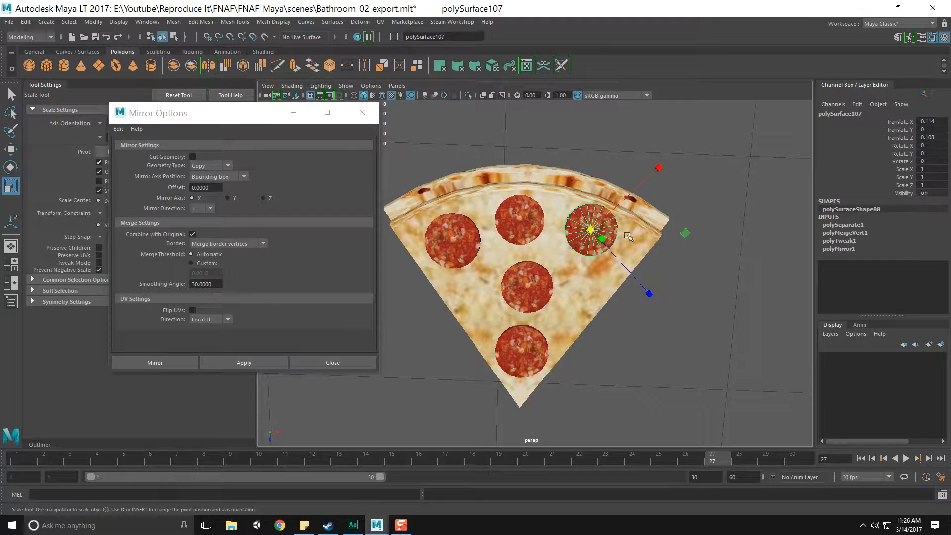
{"action": "left_click", "coordinate": [554, 284]}
{"action": "left_click_drag", "start_coordinate": [620, 291], "coordinate": [635, 292]}
{"action": "left_click", "coordinate": [537, 345]}
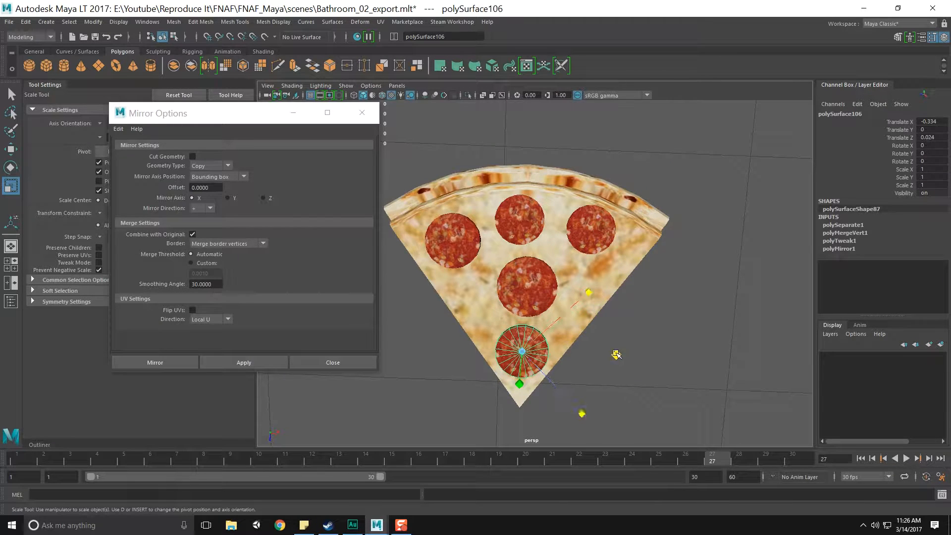
{"action": "left_click", "coordinate": [473, 257]}
{"action": "mouse_move", "coordinate": [545, 245]}
{"action": "left_mouse_down"}
{"action": "mouse_move", "coordinate": [558, 203]}
{"action": "mouse_move", "coordinate": [555, 140]}
{"action": "mouse_move", "coordinate": [499, 144]}
{"action": "mouse_move", "coordinate": [515, 234]}
{"action": "mouse_move", "coordinate": [540, 237]}
{"action": "left_mouse_up"}
Rename the slice mesh as Pizza Slice and close the mirror options
{"action": "left_click", "coordinate": [689, 175]}
{"action": "left_click", "coordinate": [616, 190]}
{"action": "key", "text": "F8"}
{"action": "key", "text": "F8"}
{"action": "left_click", "coordinate": [645, 260]}
{"action": "scroll", "coordinate": [636, 267], "scroll_direction": "down", "scroll_amount": 2}
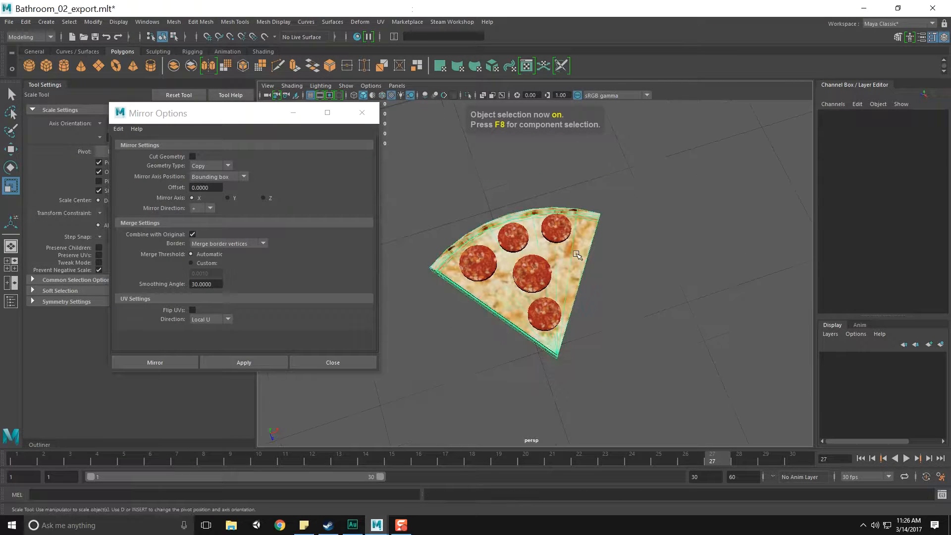
{"action": "left_click", "coordinate": [579, 253]}
{"action": "left_click", "coordinate": [865, 113]}
{"action": "type", "text": "Pizza Slice"}
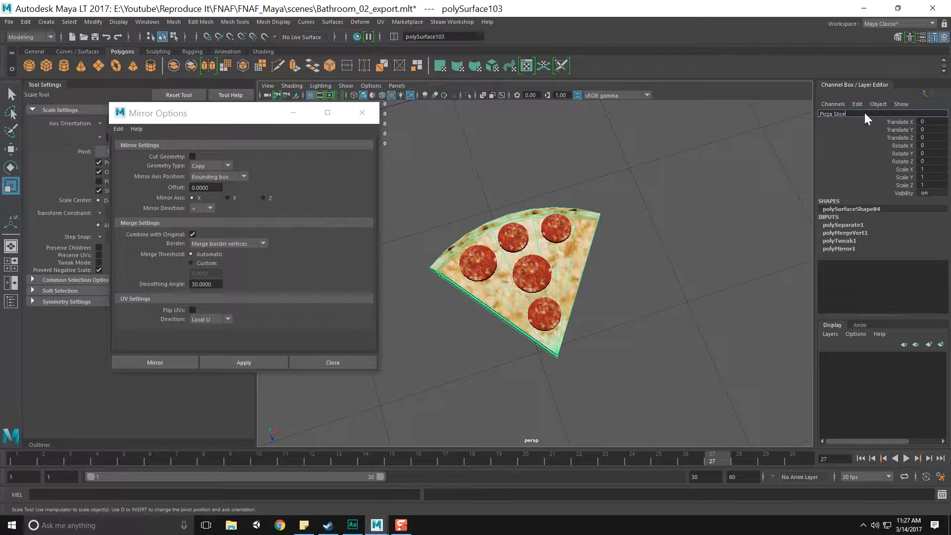
{"action": "key", "text": "Return"}
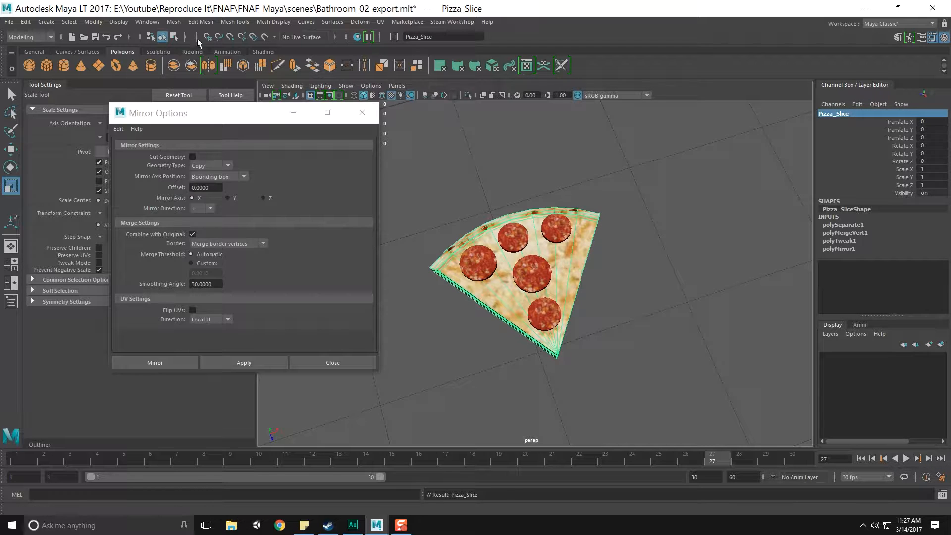
{"action": "left_click", "coordinate": [349, 113]}
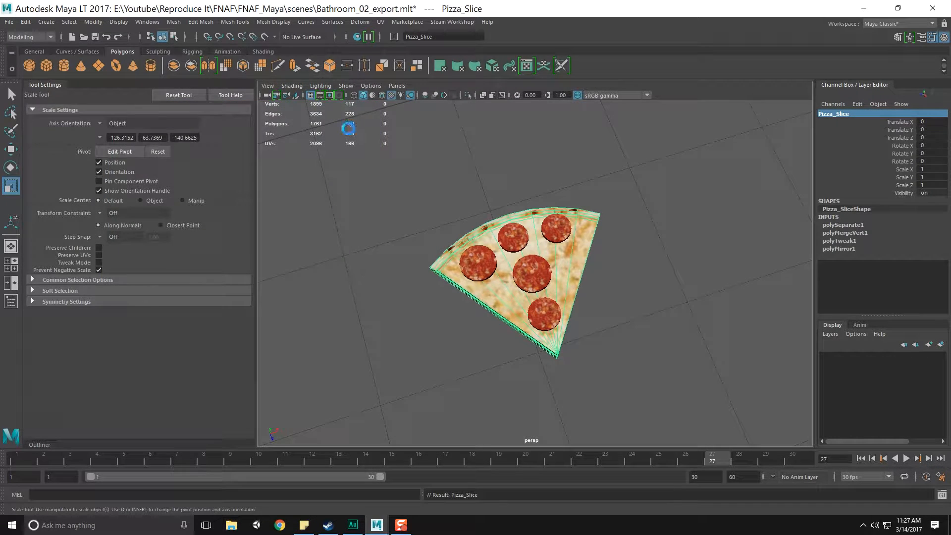
Combine the slice and its five pepperoni pieces into one mesh
{"action": "scroll", "coordinate": [450, 187], "scroll_direction": "down", "scroll_amount": 12}
{"action": "middle_click_drag", "start_coordinate": [503, 196], "coordinate": [462, 206], "text": "alt"}
{"action": "scroll", "coordinate": [462, 208], "scroll_direction": "up", "scroll_amount": 8}
{"action": "left_click_drag", "start_coordinate": [463, 209], "coordinate": [531, 166], "text": "alt"}
{"action": "middle_click_drag", "start_coordinate": [496, 223], "coordinate": [570, 161], "text": "alt"}
{"action": "left_click_drag", "start_coordinate": [441, 297], "coordinate": [472, 305], "text": "alt"}
{"action": "left_click", "coordinate": [472, 307]}
{"action": "left_click", "coordinate": [496, 367]}
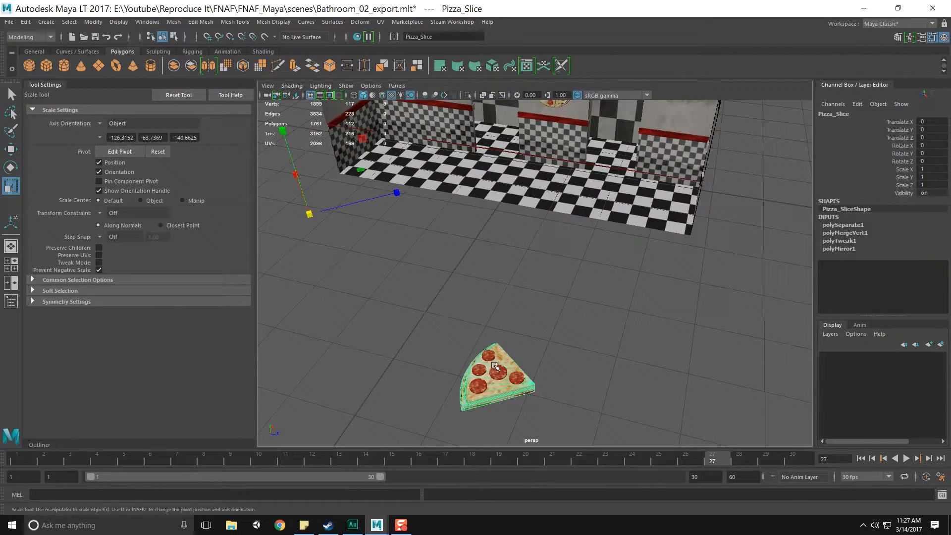
{"action": "left_click", "coordinate": [489, 362]}
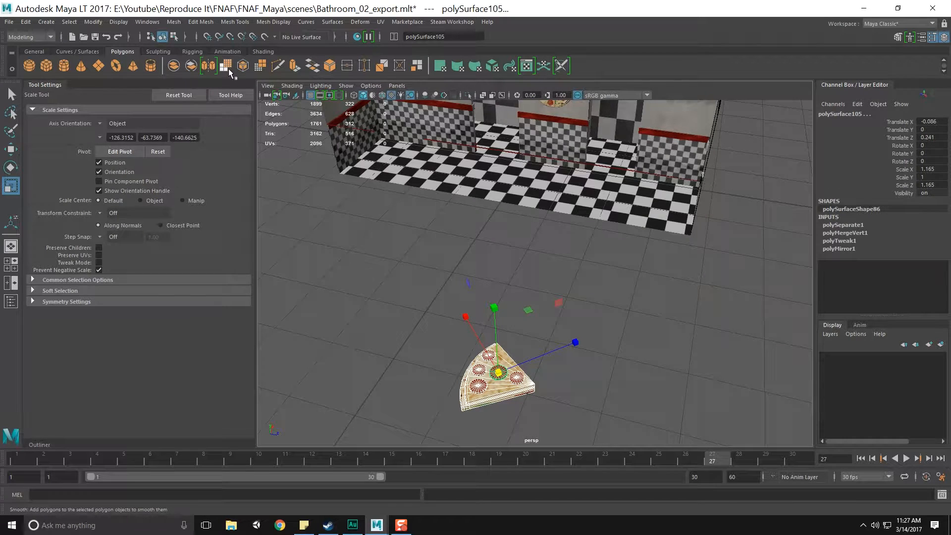
{"action": "left_click", "coordinate": [179, 65]}
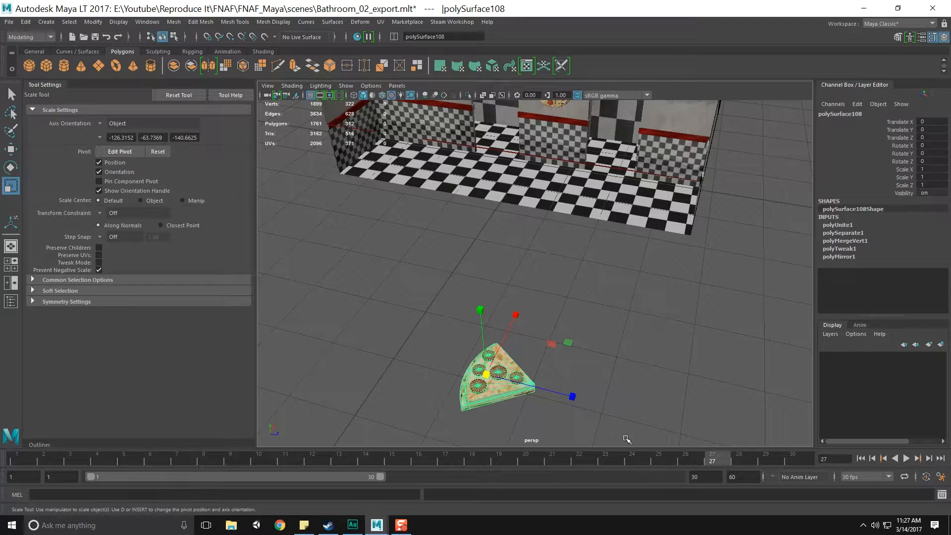
Stand the combined slice upright by setting Rotate Z to 90 and Rotate Y to -90
{"action": "key", "text": "e"}
{"action": "middle_click_drag", "start_coordinate": [723, 442], "coordinate": [774, 228]}
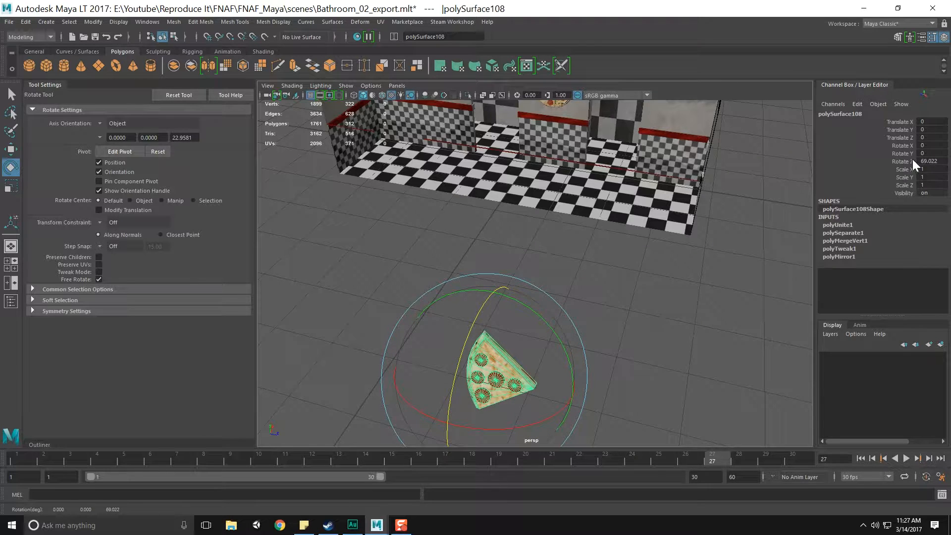
{"action": "type", "text": "60"}
{"action": "key", "text": "Return"}
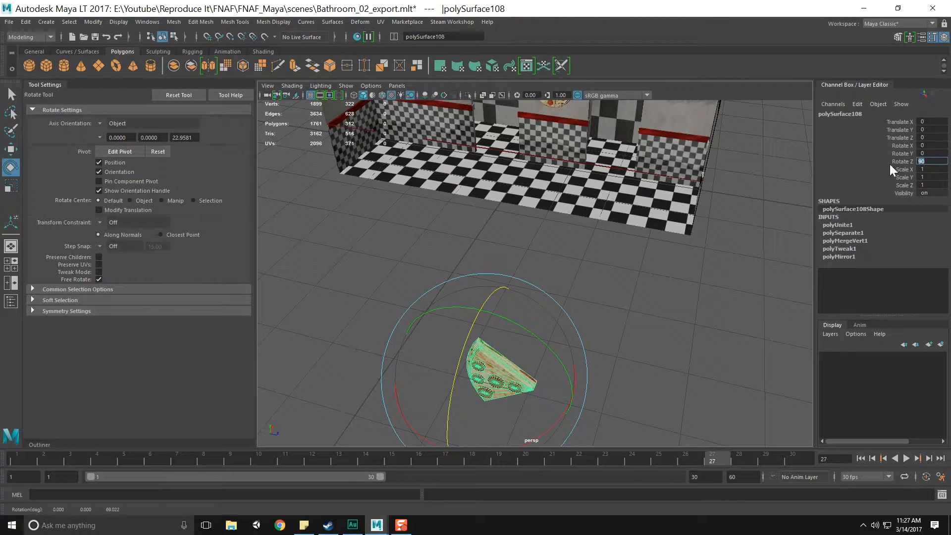
{"action": "left_click_drag", "start_coordinate": [506, 317], "coordinate": [590, 421]}
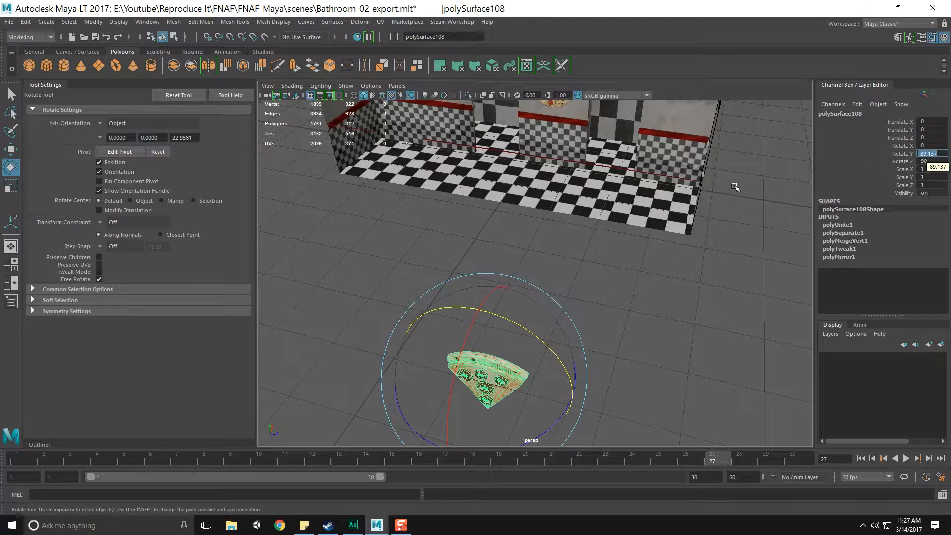
{"action": "left_click", "coordinate": [901, 154]}
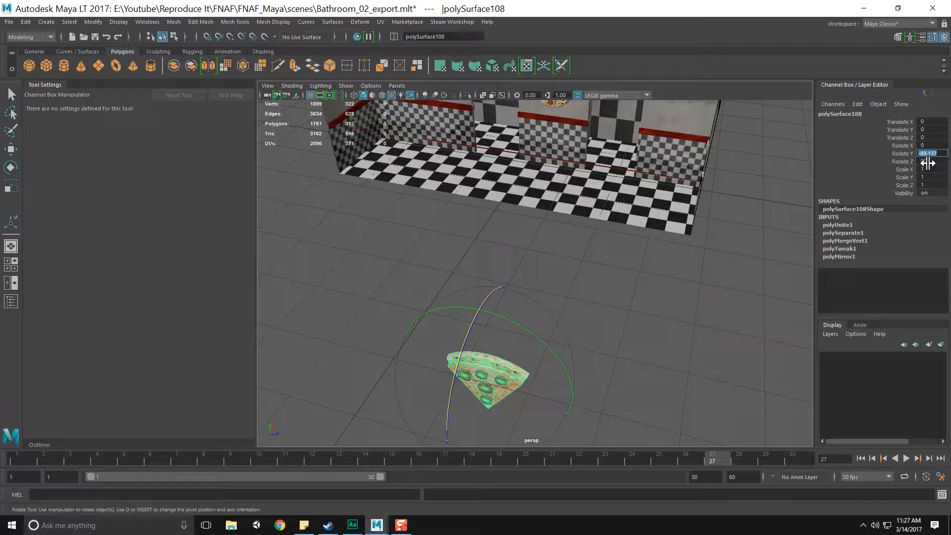
Move the upright slice along X to about 2.227 and snap its pivot to its back face
{"action": "left_click_drag", "start_coordinate": [405, 234], "coordinate": [478, 233], "text": "alt"}
{"action": "scroll", "coordinate": [479, 233], "scroll_direction": "down", "scroll_amount": 4}
{"action": "key", "text": "w"}
{"action": "left_click_drag", "start_coordinate": [469, 282], "coordinate": [524, 298], "text": "alt"}
{"action": "left_click_drag", "start_coordinate": [561, 253], "coordinate": [506, 271]}
{"action": "scroll", "coordinate": [526, 251], "scroll_direction": "up", "scroll_amount": 5}
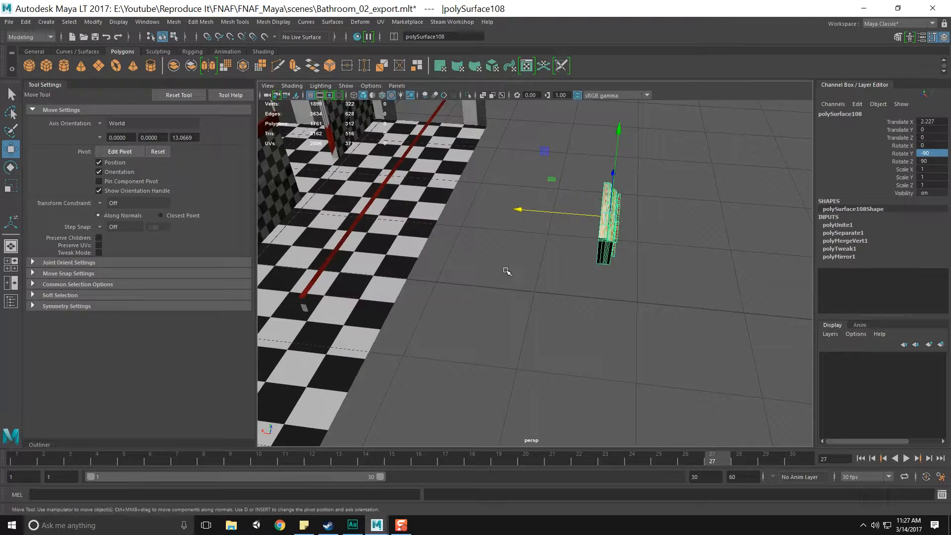
{"action": "key", "text": "d"}
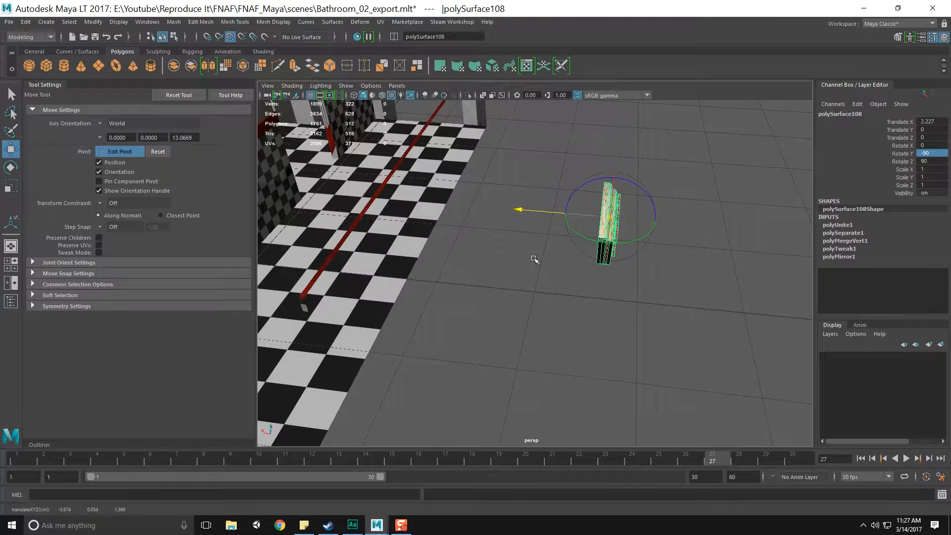
{"action": "key", "text": "d"}
Position the slice on the wall across the doorway from the round pizza, at about X 5.904, Y 1.669, Z -3.64
{"action": "left_click_drag", "start_coordinate": [514, 212], "coordinate": [399, 235], "text": "alt"}
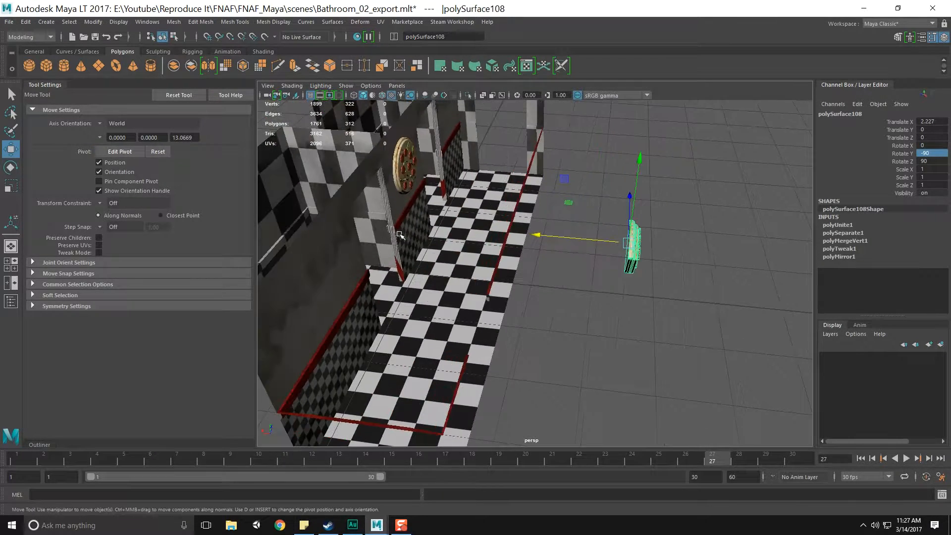
{"action": "middle_click_drag", "start_coordinate": [427, 234], "coordinate": [432, 233]}
{"action": "left_click_drag", "start_coordinate": [432, 233], "coordinate": [552, 219], "text": "alt"}
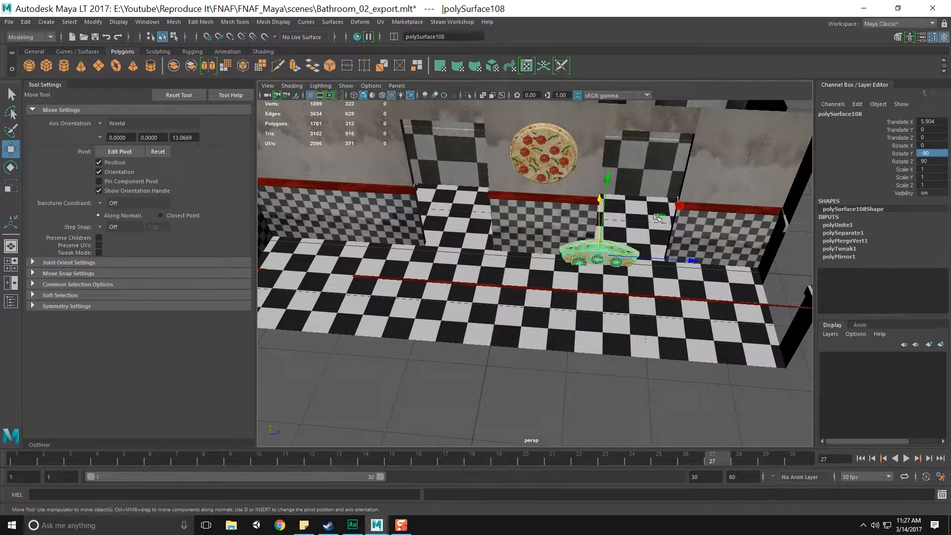
{"action": "middle_click_drag", "start_coordinate": [639, 181], "coordinate": [393, 79]}
{"action": "middle_click_drag", "start_coordinate": [396, 213], "coordinate": [495, 273], "text": "alt"}
{"action": "scroll", "coordinate": [495, 273], "scroll_direction": "up", "scroll_amount": 4}
{"action": "left_click_drag", "start_coordinate": [364, 409], "coordinate": [389, 401], "text": "alt"}
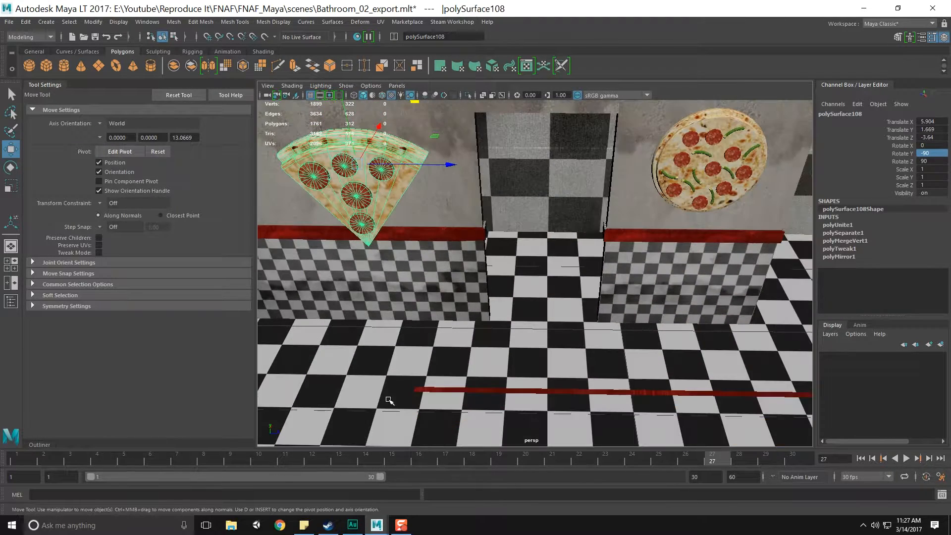
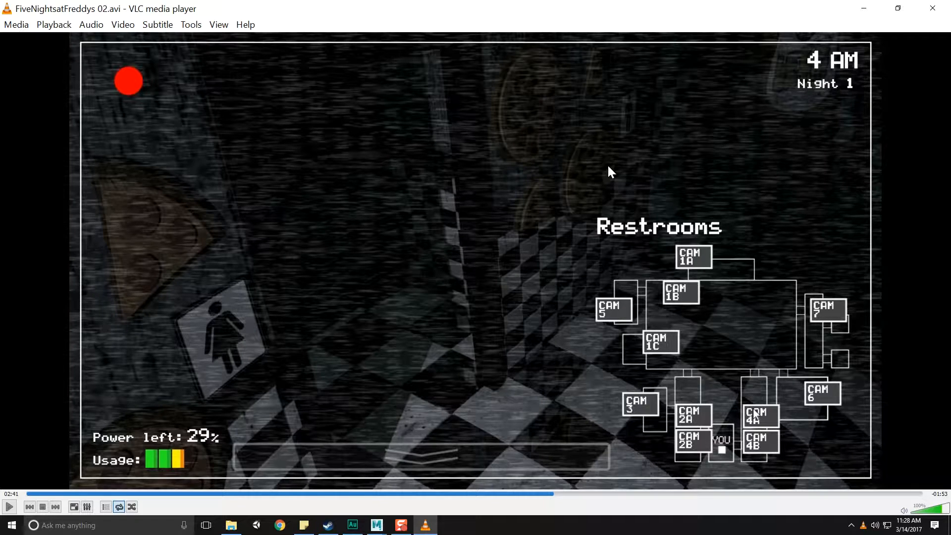
Scale the round wall pizza to about 0.36 and move it toward the wall's corner, at about Y 1.783 and Z -1.785
{"action": "left_click_drag", "start_coordinate": [623, 14], "coordinate": [0, 100]}
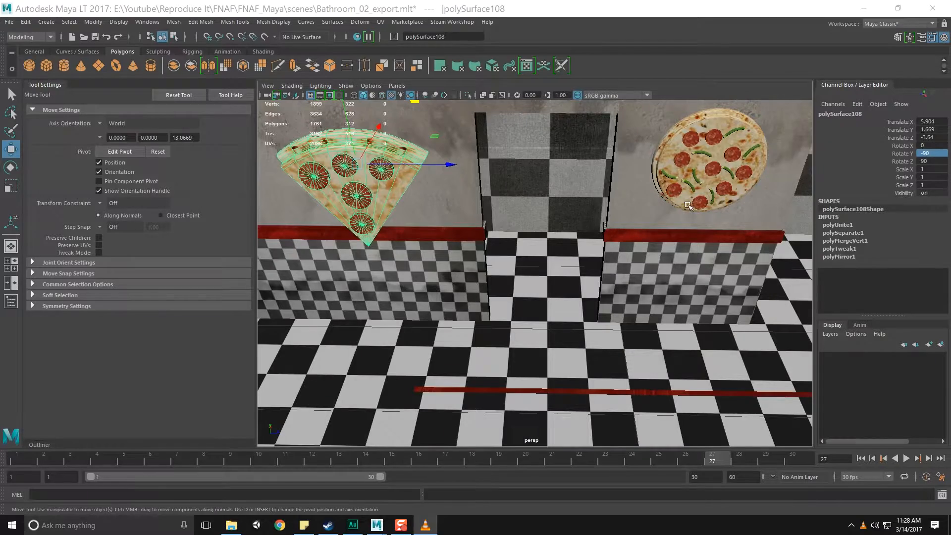
{"action": "left_click", "coordinate": [763, 188]}
{"action": "scroll", "coordinate": [730, 195], "scroll_direction": "down", "scroll_amount": 5}
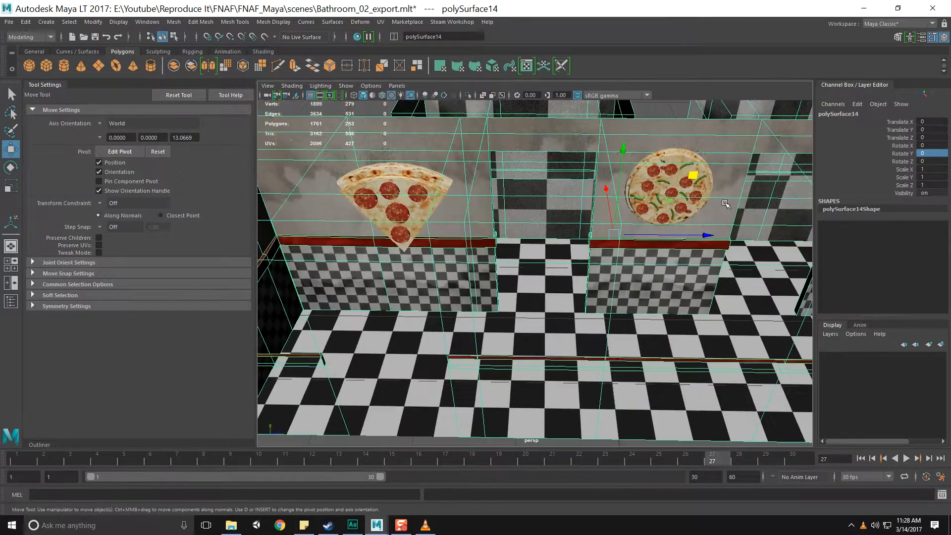
{"action": "middle_click_drag", "start_coordinate": [728, 227], "coordinate": [642, 244], "text": "alt"}
{"action": "left_click", "coordinate": [567, 128]}
{"action": "left_click", "coordinate": [571, 238]}
{"action": "key", "text": "q"}
{"action": "left_click_drag", "start_coordinate": [571, 244], "coordinate": [565, 267], "text": "alt"}
{"action": "scroll", "coordinate": [577, 279], "scroll_direction": "up", "scroll_amount": 5}
{"action": "scroll", "coordinate": [577, 275], "scroll_direction": "up", "scroll_amount": 3}
{"action": "middle_click_drag", "start_coordinate": [578, 276], "coordinate": [632, 252], "text": "alt"}
{"action": "left_click", "coordinate": [659, 177], "text": "shift"}
{"action": "left_click_drag", "start_coordinate": [711, 220], "coordinate": [597, 212], "text": "alt"}
{"action": "key", "text": "r"}
{"action": "key", "text": "ctrl+z"}
{"action": "left_click", "coordinate": [382, 320], "text": "shift"}
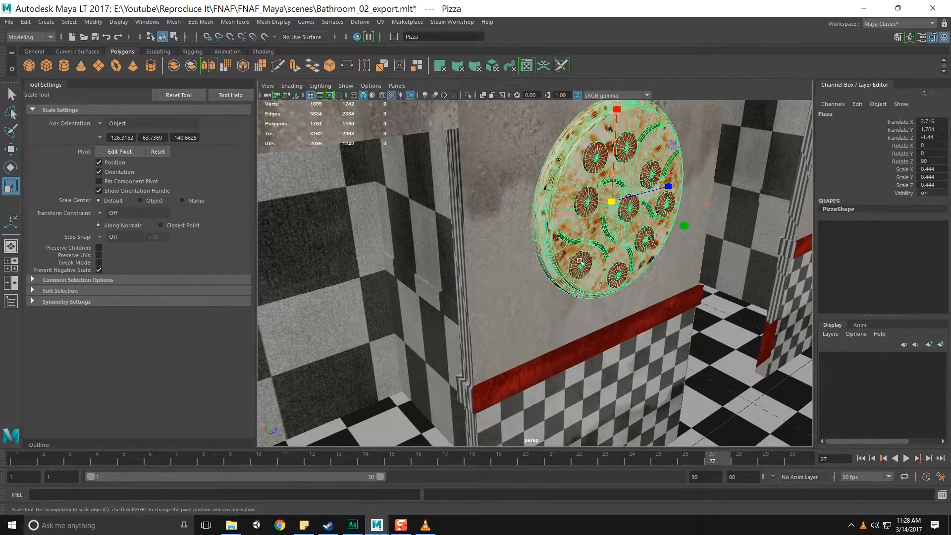
{"action": "left_click_drag", "start_coordinate": [615, 203], "coordinate": [603, 214]}
{"action": "key", "text": "w"}
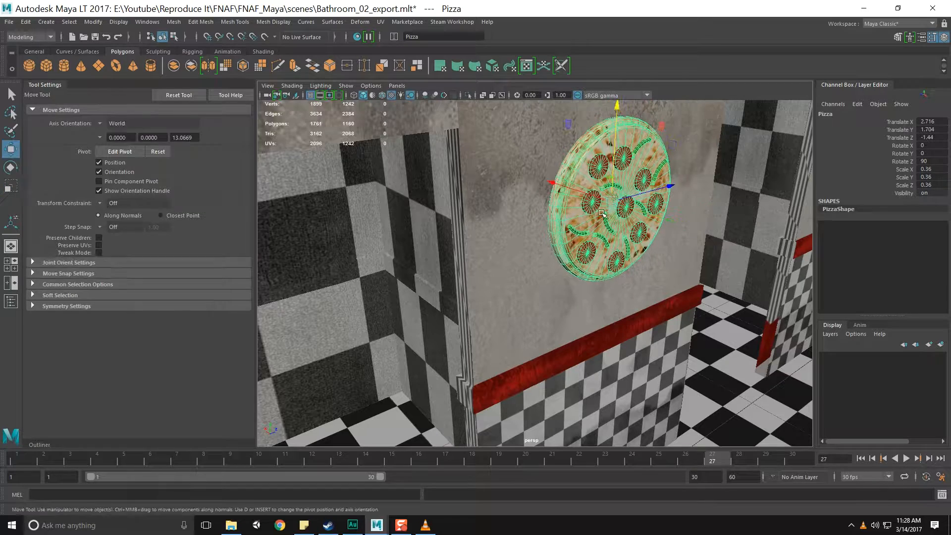
{"action": "left_click_drag", "start_coordinate": [664, 139], "coordinate": [611, 123]}
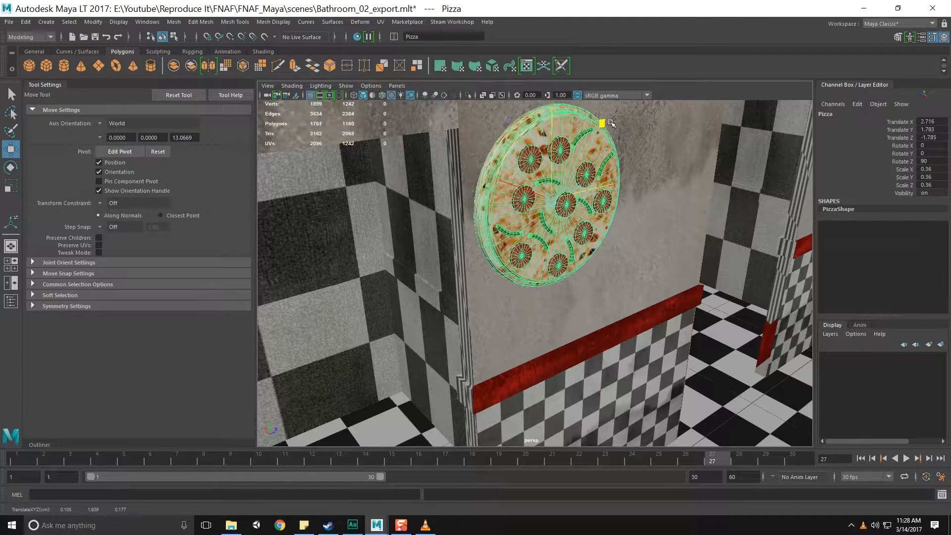
Duplicate the pizza slice and move the copy beside the round pizza, at about Z -0.661
{"action": "left_click_drag", "start_coordinate": [421, 334], "coordinate": [477, 378], "text": "alt"}
{"action": "middle_click_drag", "start_coordinate": [392, 323], "coordinate": [563, 283], "text": "alt"}
{"action": "left_click", "coordinate": [293, 383]}
{"action": "middle_click_drag", "start_coordinate": [436, 381], "coordinate": [554, 313], "text": "alt"}
{"action": "scroll", "coordinate": [539, 321], "scroll_direction": "down", "scroll_amount": 5}
{"action": "key", "text": "ctrl+d"}
{"action": "scroll", "coordinate": [554, 314], "scroll_direction": "up", "scroll_amount": 4}
{"action": "left_click_drag", "start_coordinate": [551, 337], "coordinate": [560, 334], "text": "alt"}
Scale the slice copy to about 0.359 and turn it to a Rotate Y of about 37.436
{"action": "key", "text": "e"}
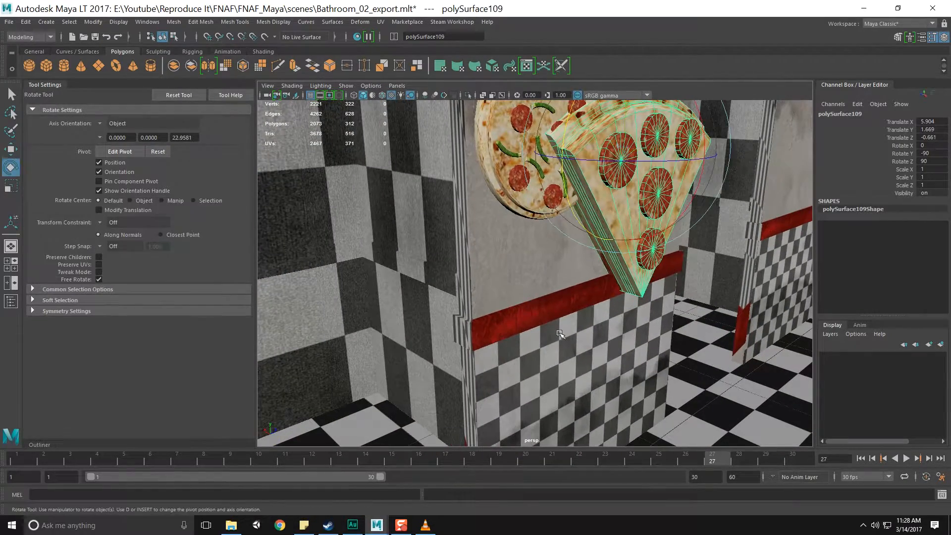
{"action": "key", "text": "r"}
{"action": "left_click_drag", "start_coordinate": [636, 157], "coordinate": [503, 176]}
{"action": "key", "text": "e"}
{"action": "left_click_drag", "start_coordinate": [644, 154], "coordinate": [620, 178]}
Move the small slice directly below the round pizza, at about Y 1.232 and Z -1.407
{"action": "key", "text": "w"}
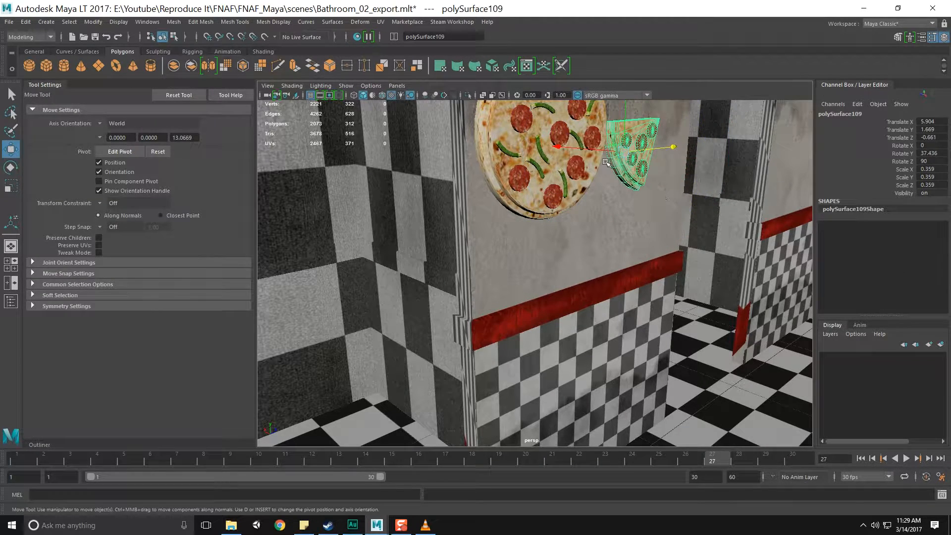
{"action": "middle_click_drag", "start_coordinate": [654, 147], "coordinate": [643, 169], "text": "alt"}
{"action": "left_click_drag", "start_coordinate": [640, 143], "coordinate": [534, 244]}
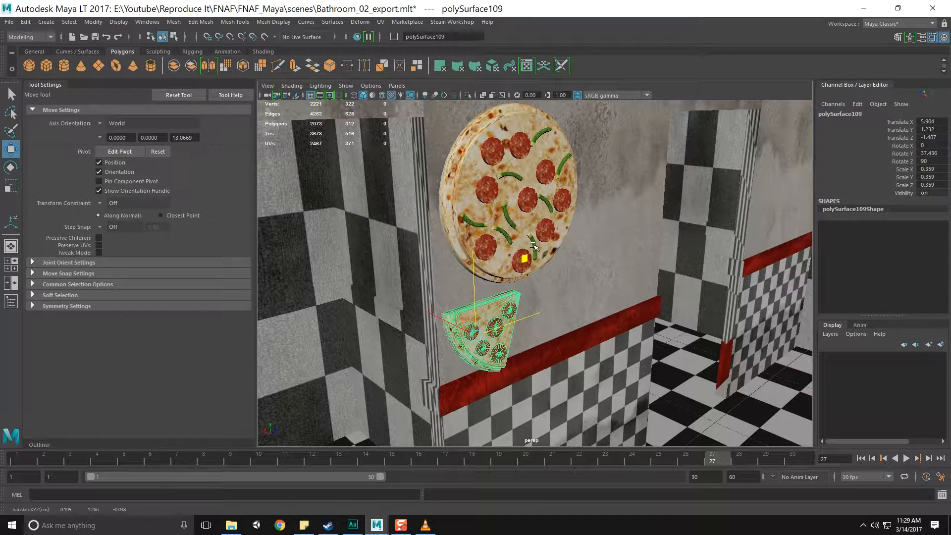
Duplicate the small slice, place the copy on the wall's opposite upper corner and rotate it so its tip points upward
{"action": "left_click_drag", "start_coordinate": [641, 253], "coordinate": [592, 252], "text": "alt"}
{"action": "key", "text": "ctrl+d"}
{"action": "middle_click_drag", "start_coordinate": [481, 251], "coordinate": [677, 104]}
{"action": "key", "text": "e"}
{"action": "middle_click_drag", "start_coordinate": [716, 133], "coordinate": [783, 93]}
{"action": "key", "text": "w"}
{"action": "left_click_drag", "start_coordinate": [682, 106], "coordinate": [708, 78]}
Duplicate the round pizza and move the copy down along the wall to the area below the upper slice
{"action": "left_click", "coordinate": [549, 185]}
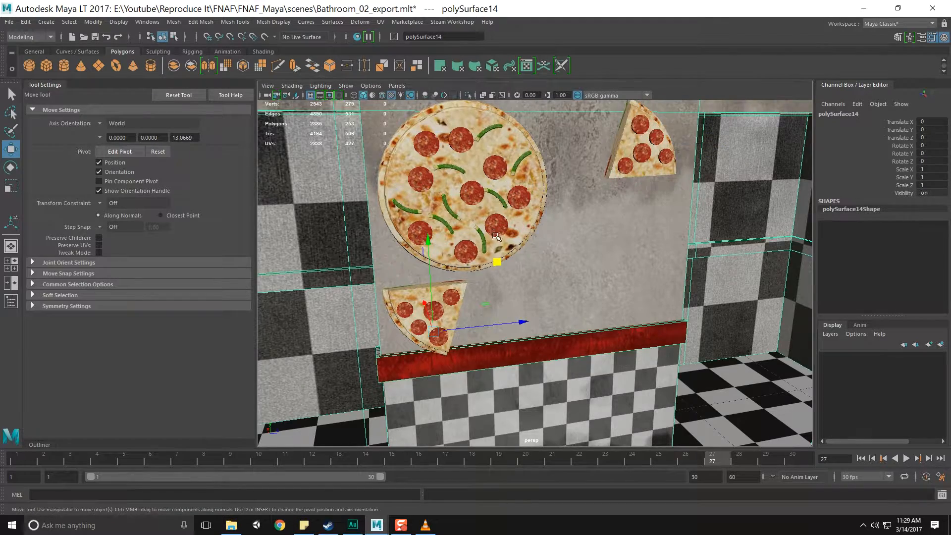
{"action": "scroll", "coordinate": [496, 236], "scroll_direction": "up", "scroll_amount": 2}
{"action": "left_click", "coordinate": [494, 220]}
{"action": "key", "text": "ctrl+d"}
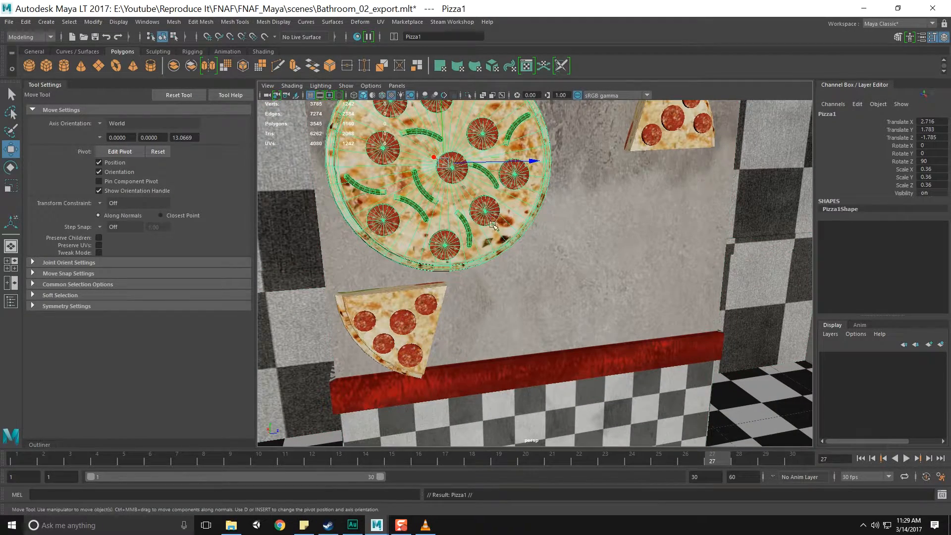
{"action": "middle_click_drag", "start_coordinate": [460, 155], "coordinate": [482, 196], "text": "alt"}
{"action": "left_click_drag", "start_coordinate": [481, 208], "coordinate": [512, 227], "text": "alt"}
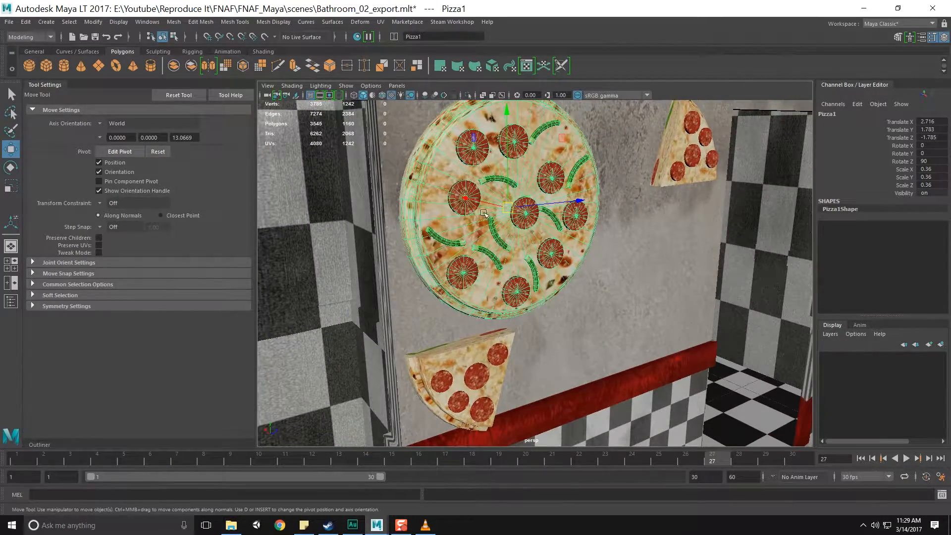
{"action": "left_click_drag", "start_coordinate": [466, 202], "coordinate": [525, 214], "text": "alt"}
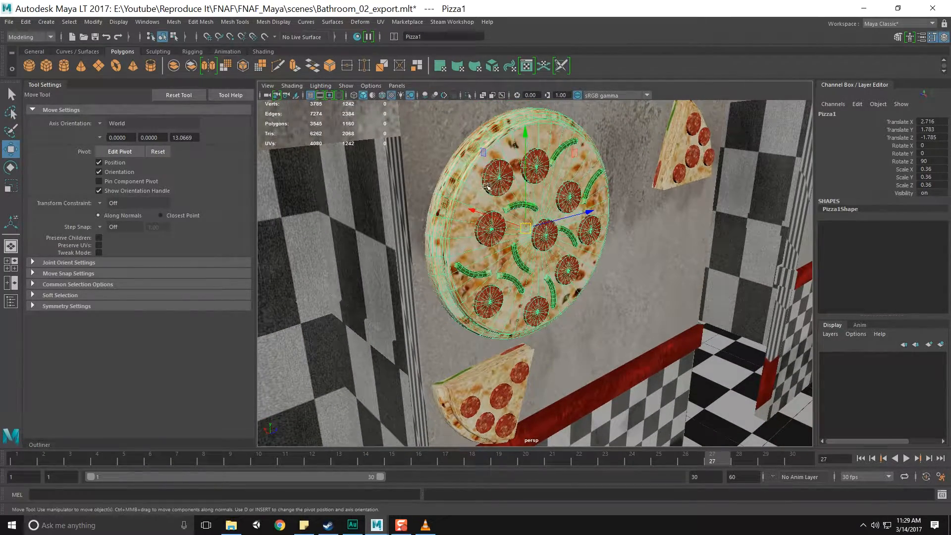
{"action": "left_click_drag", "start_coordinate": [587, 212], "coordinate": [729, 250]}
Scale the round pizza copy to about 0.29 and position it at about Y 1.454 and Z -1.161
{"action": "key", "text": "r"}
{"action": "left_click_drag", "start_coordinate": [670, 265], "coordinate": [623, 289]}
{"action": "key", "text": "w"}
{"action": "key", "text": "r"}
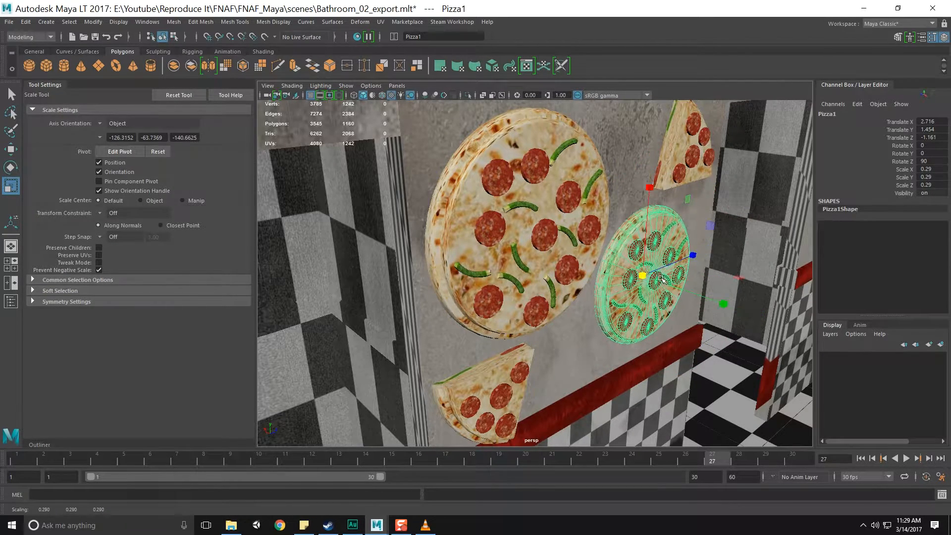
{"action": "key", "text": "e"}
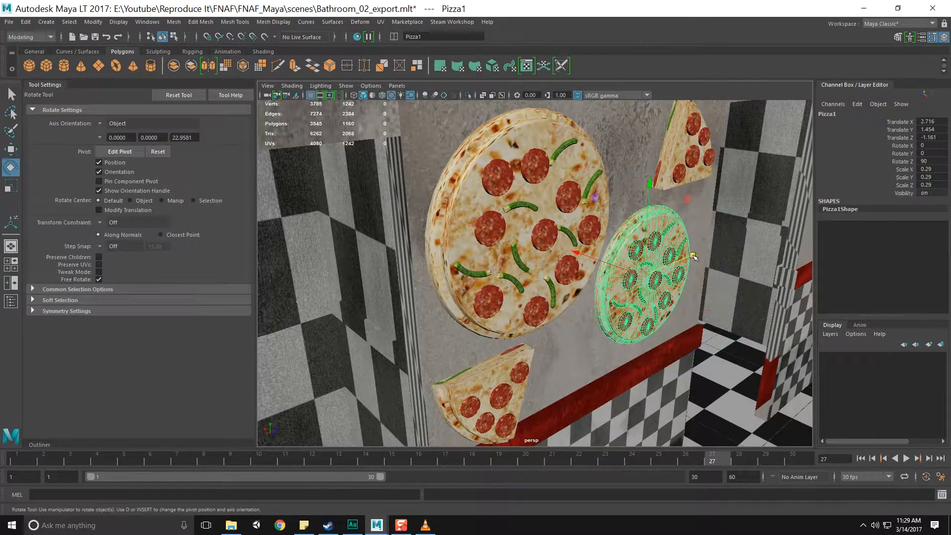
Nudge the smaller round pizza along the wall to about Z -1.093
{"action": "key", "text": "w"}
{"action": "left_click_drag", "start_coordinate": [692, 256], "coordinate": [699, 253]}
{"action": "scroll", "coordinate": [654, 328], "scroll_direction": "down", "scroll_amount": 5}
{"action": "scroll", "coordinate": [558, 333], "scroll_direction": "up", "scroll_amount": 2}
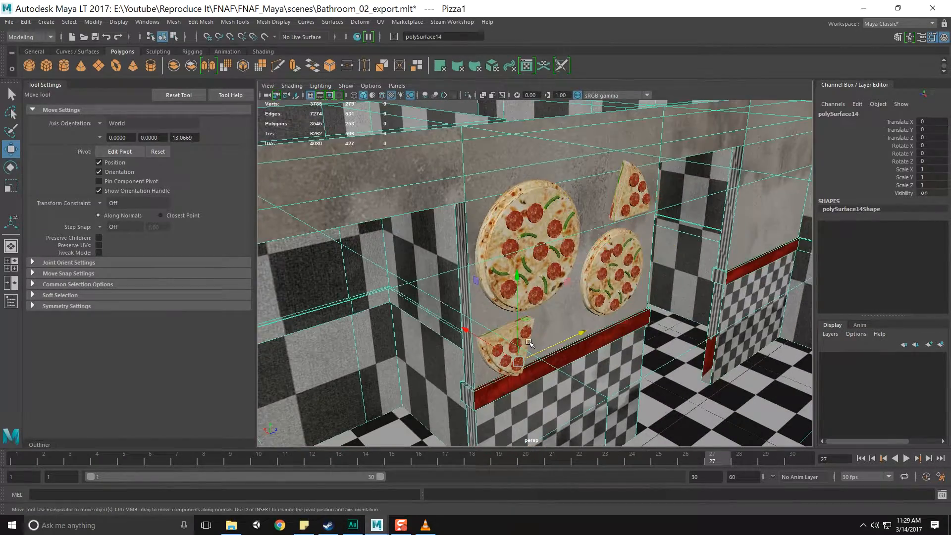
{"action": "left_click", "coordinate": [528, 343]}
{"action": "scroll", "coordinate": [527, 343], "scroll_direction": "up", "scroll_amount": 5}
{"action": "left_click_drag", "start_coordinate": [502, 396], "coordinate": [530, 315], "text": "alt"}
{"action": "left_click", "coordinate": [531, 318]}
{"action": "key", "text": "e"}
{"action": "key", "text": "r"}
{"action": "left_click_drag", "start_coordinate": [487, 366], "coordinate": [439, 329]}
Delete the full-size original pizza slice from the front wall section
{"action": "scroll", "coordinate": [523, 330], "scroll_direction": "down", "scroll_amount": 5}
{"action": "scroll", "coordinate": [523, 330], "scroll_direction": "down", "scroll_amount": 3}
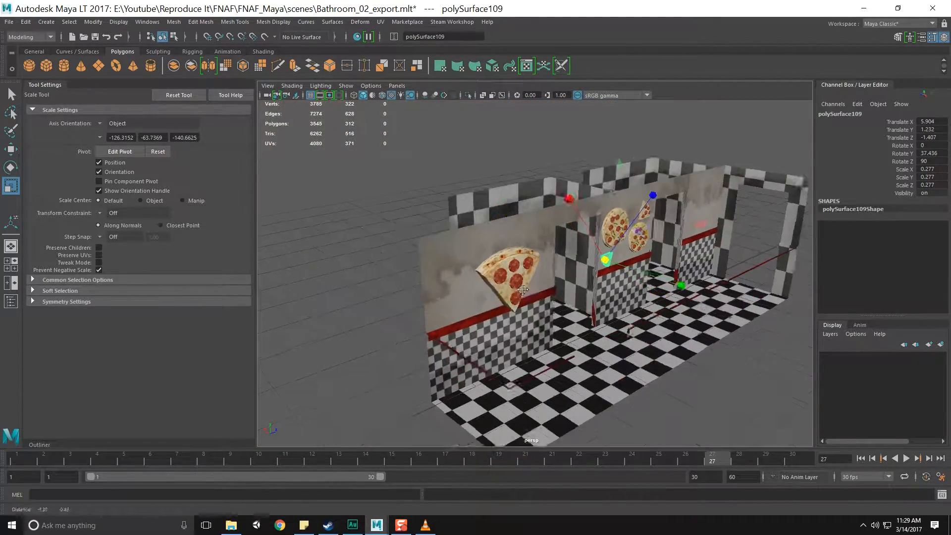
{"action": "scroll", "coordinate": [544, 297], "scroll_direction": "up", "scroll_amount": 8}
{"action": "left_click", "coordinate": [490, 271]}
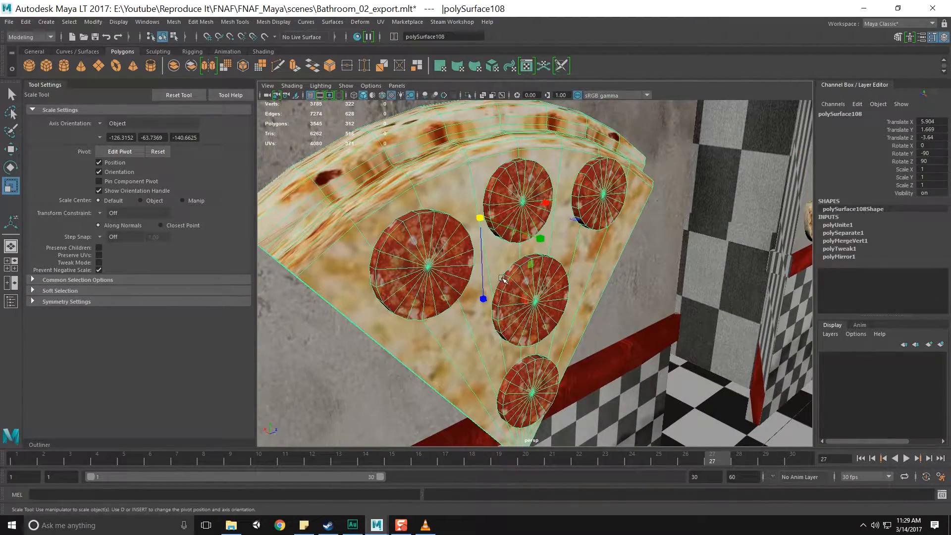
{"action": "key", "text": "Delete"}
Duplicate the two round pizzas and two small slices twice, moving one set of copies along the wall to each neighbouring wall section
{"action": "scroll", "coordinate": [549, 284], "scroll_direction": "down", "scroll_amount": 8}
{"action": "left_click_drag", "start_coordinate": [549, 284], "coordinate": [570, 306], "text": "alt"}
{"action": "scroll", "coordinate": [571, 306], "scroll_direction": "up", "scroll_amount": 4}
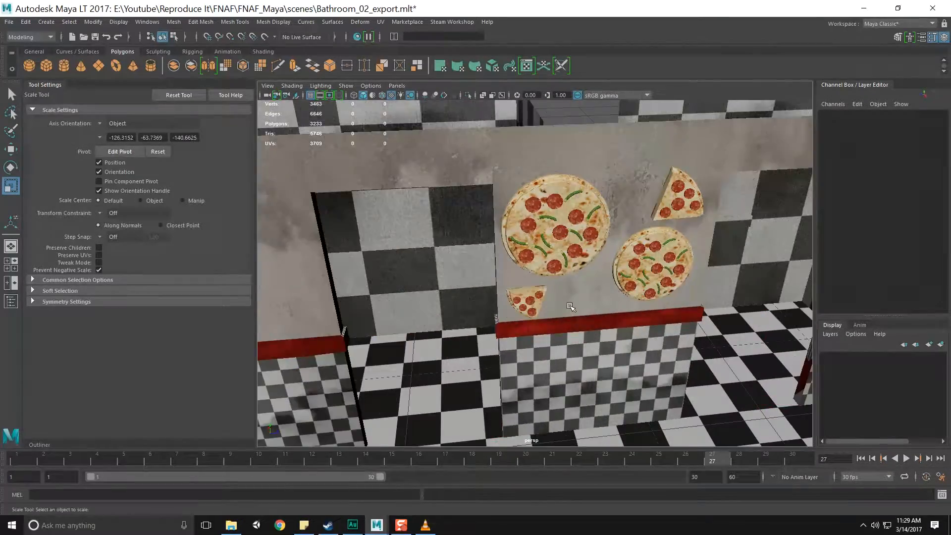
{"action": "scroll", "coordinate": [570, 307], "scroll_direction": "up", "scroll_amount": 5}
{"action": "left_click", "coordinate": [604, 175]}
{"action": "scroll", "coordinate": [582, 264], "scroll_direction": "up", "scroll_amount": 3}
{"action": "left_click", "coordinate": [631, 139]}
{"action": "left_click", "coordinate": [586, 305], "text": "shift"}
{"action": "left_click", "coordinate": [412, 218], "text": "shift"}
{"action": "left_click", "coordinate": [322, 377], "text": "shift"}
{"action": "scroll", "coordinate": [363, 356], "scroll_direction": "down", "scroll_amount": 5}
{"action": "scroll", "coordinate": [412, 330], "scroll_direction": "up", "scroll_amount": 7}
{"action": "middle_click_drag", "start_coordinate": [416, 325], "coordinate": [497, 311], "text": "alt"}
{"action": "left_click", "coordinate": [506, 332], "text": "ctrl"}
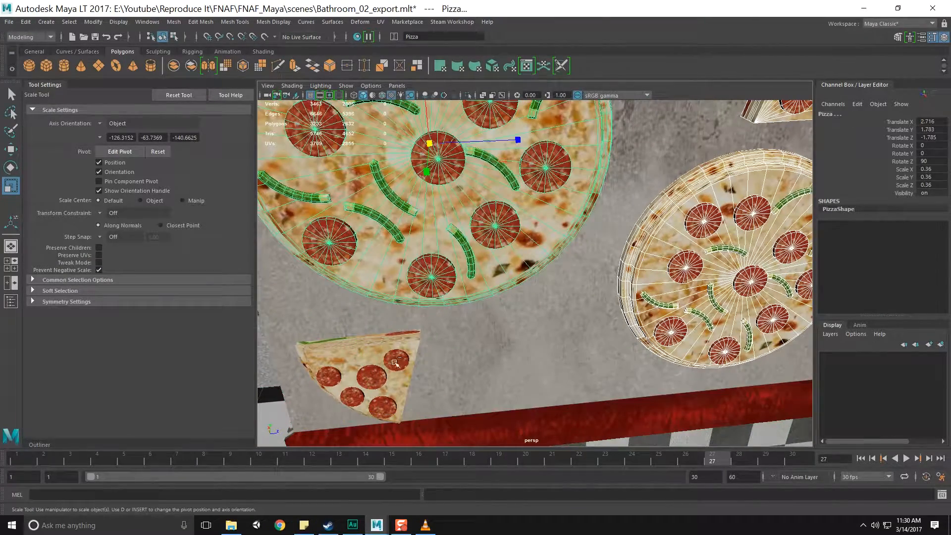
{"action": "left_click", "coordinate": [441, 354], "text": "shift"}
{"action": "scroll", "coordinate": [436, 352], "scroll_direction": "up", "scroll_amount": 3}
{"action": "left_click", "coordinate": [449, 353], "text": "ctrl"}
{"action": "left_click", "coordinate": [347, 370], "text": "shift"}
{"action": "left_click", "coordinate": [357, 359], "text": "shift"}
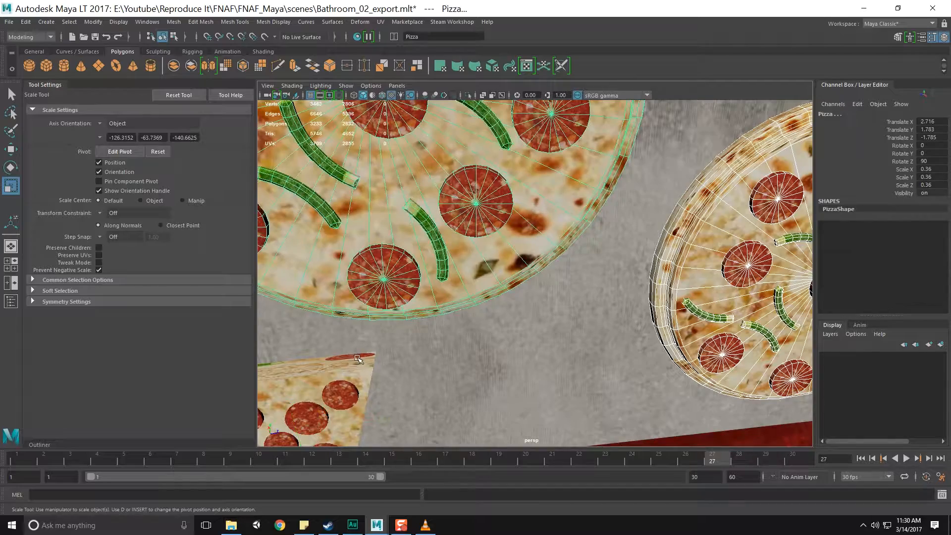
{"action": "left_click", "coordinate": [366, 388], "text": "shift"}
{"action": "scroll", "coordinate": [453, 373], "scroll_direction": "down", "scroll_amount": 10}
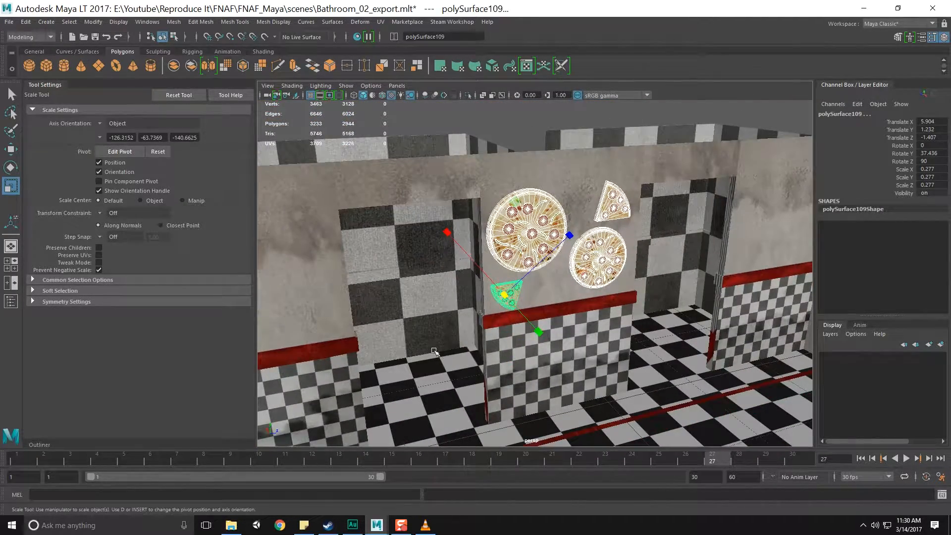
{"action": "scroll", "coordinate": [434, 351], "scroll_direction": "down", "scroll_amount": 6}
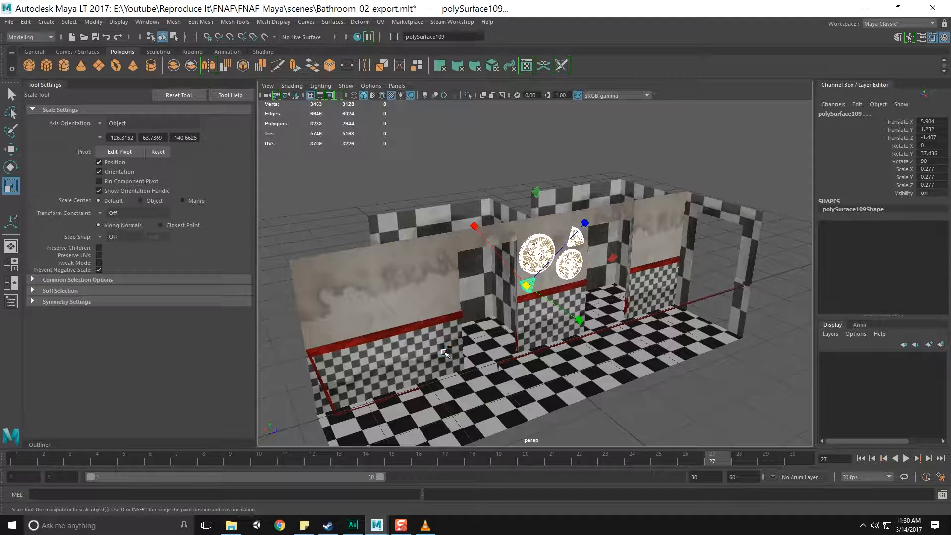
{"action": "key", "text": "ctrl+d"}
{"action": "key", "text": "w"}
{"action": "left_click_drag", "start_coordinate": [598, 268], "coordinate": [684, 263]}
Delete the larger round pizza copy on the end wall section at Z 0.686
{"action": "scroll", "coordinate": [684, 282], "scroll_direction": "up", "scroll_amount": 6}
{"action": "left_click_drag", "start_coordinate": [740, 309], "coordinate": [592, 298], "text": "alt"}
{"action": "middle_click_drag", "start_coordinate": [645, 302], "coordinate": [580, 319], "text": "alt"}
{"action": "scroll", "coordinate": [580, 318], "scroll_direction": "up", "scroll_amount": 3}
{"action": "left_click_drag", "start_coordinate": [560, 322], "coordinate": [584, 202], "text": "alt"}
{"action": "middle_click_drag", "start_coordinate": [584, 201], "coordinate": [585, 253], "text": "alt"}
{"action": "left_click", "coordinate": [585, 216]}
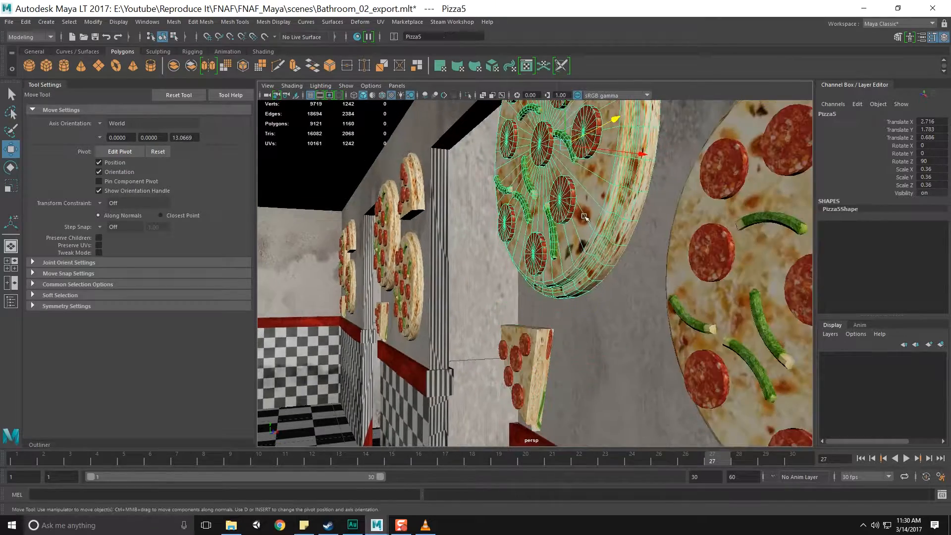
{"action": "key", "text": "Delete"}
Move the lower slice on the end wall section to about Y 1.55, Z 1.332 and scale it to about 0.478
{"action": "left_click_drag", "start_coordinate": [588, 228], "coordinate": [522, 321], "text": "alt"}
{"action": "scroll", "coordinate": [584, 276], "scroll_direction": "up", "scroll_amount": 3}
{"action": "left_click", "coordinate": [585, 277]}
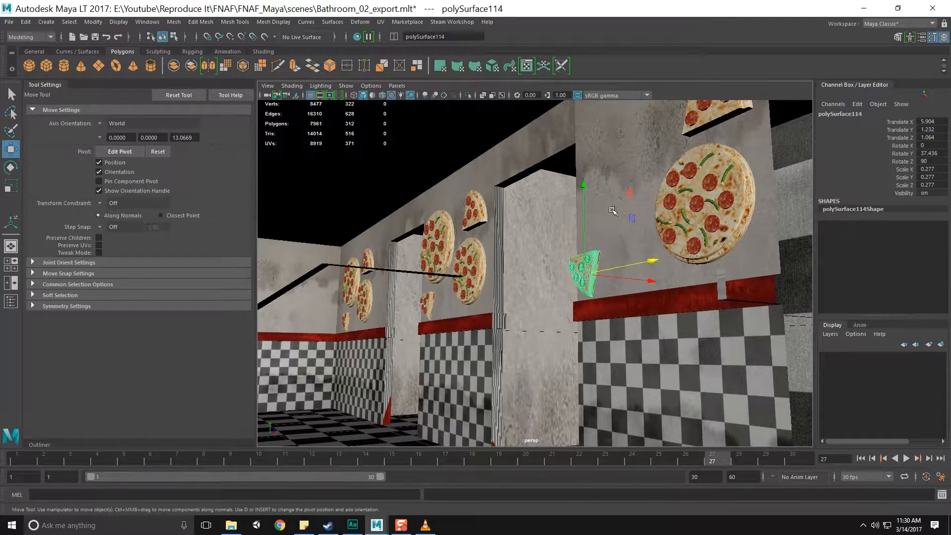
{"action": "left_click_drag", "start_coordinate": [635, 198], "coordinate": [663, 139]}
{"action": "key", "text": "e"}
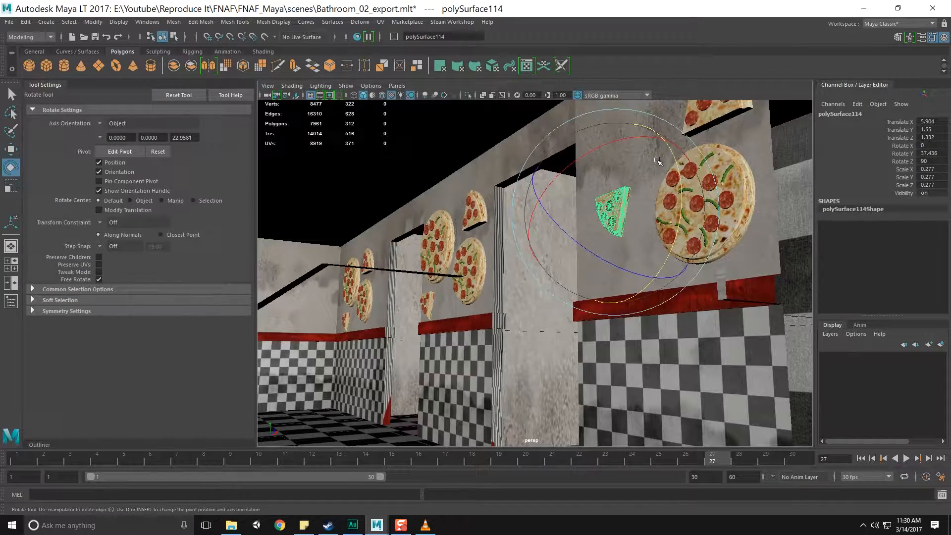
{"action": "key", "text": "r"}
{"action": "left_click_drag", "start_coordinate": [613, 226], "coordinate": [661, 184]}
{"action": "key", "text": "w"}
Raise the end section's round pizza to about Y 2.102, Z 0.839 and move the enlarged slice below the upper slice, near Y 1.391, Z 1.836
{"action": "scroll", "coordinate": [664, 203], "scroll_direction": "up", "scroll_amount": 4}
{"action": "left_click", "coordinate": [701, 294]}
{"action": "left_click_drag", "start_coordinate": [765, 222], "coordinate": [635, 110]}
{"action": "left_click", "coordinate": [588, 256]}
{"action": "left_click_drag", "start_coordinate": [618, 221], "coordinate": [744, 245]}
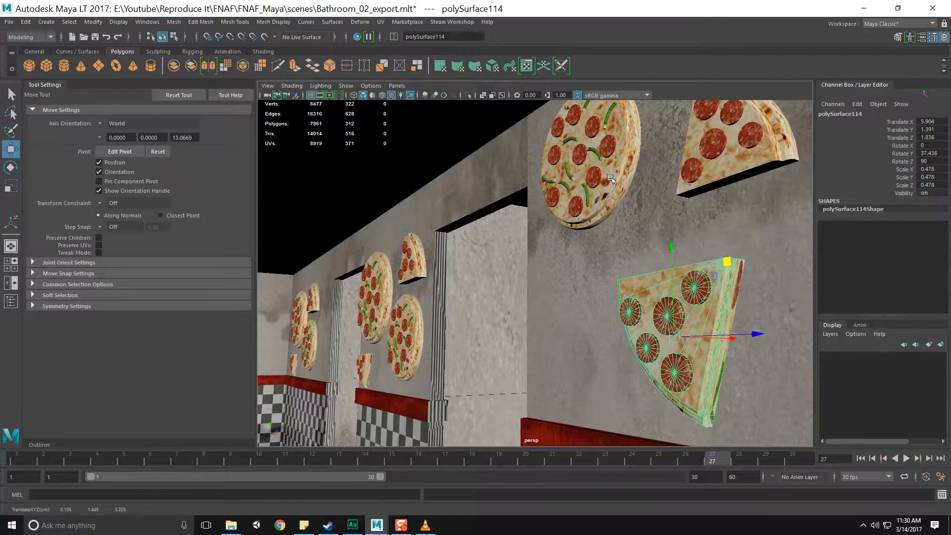
{"action": "left_click", "coordinate": [615, 179]}
{"action": "left_click", "coordinate": [623, 197], "text": "shift"}
{"action": "left_click_drag", "start_coordinate": [623, 197], "coordinate": [611, 257], "text": "alt"}
{"action": "left_click_drag", "start_coordinate": [592, 171], "coordinate": [599, 205]}
{"action": "key", "text": "ctrl+z"}
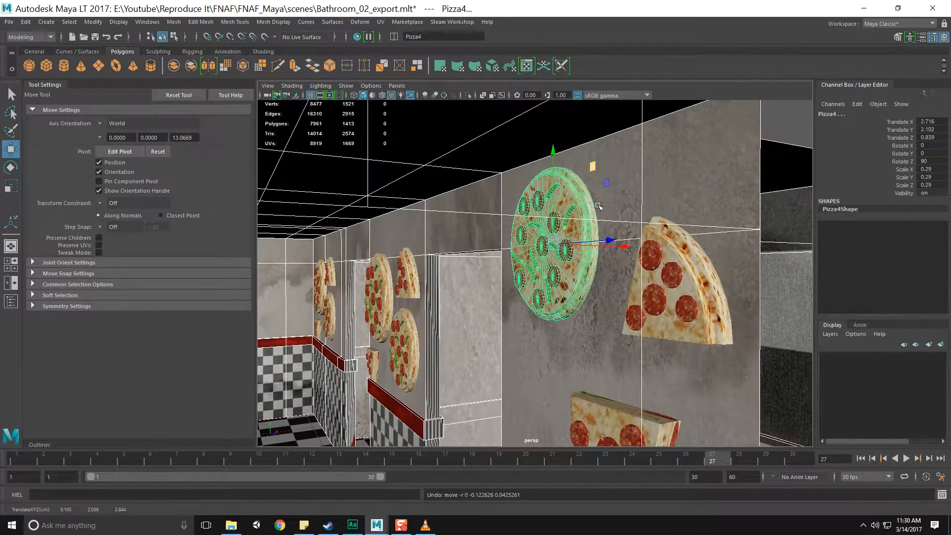
Lower the round pizza on the end wall section to about Y 1.947, Z 0.885
{"action": "left_click", "coordinate": [574, 274]}
{"action": "left_click_drag", "start_coordinate": [574, 274], "coordinate": [584, 169], "text": "alt"}
{"action": "left_click_drag", "start_coordinate": [600, 131], "coordinate": [599, 183], "text": "alt"}
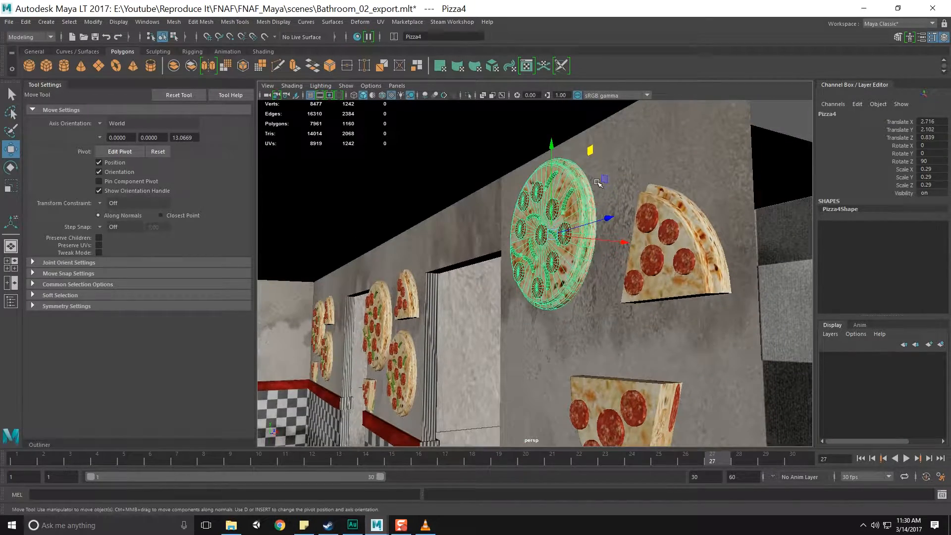
{"action": "left_click_drag", "start_coordinate": [590, 147], "coordinate": [597, 194]}
On the opposite end's wall section, move the upper slice to about Y 1.998, Z -3.07 and rotate it so its tip points downward
{"action": "left_click_drag", "start_coordinate": [423, 292], "coordinate": [565, 314], "text": "alt"}
{"action": "right_click_drag", "start_coordinate": [565, 314], "coordinate": [425, 317], "text": "alt"}
{"action": "middle_click_drag", "start_coordinate": [425, 318], "coordinate": [594, 324], "text": "alt"}
{"action": "left_click_drag", "start_coordinate": [470, 347], "coordinate": [510, 321], "text": "alt"}
{"action": "right_click_drag", "start_coordinate": [510, 321], "coordinate": [528, 329], "text": "alt"}
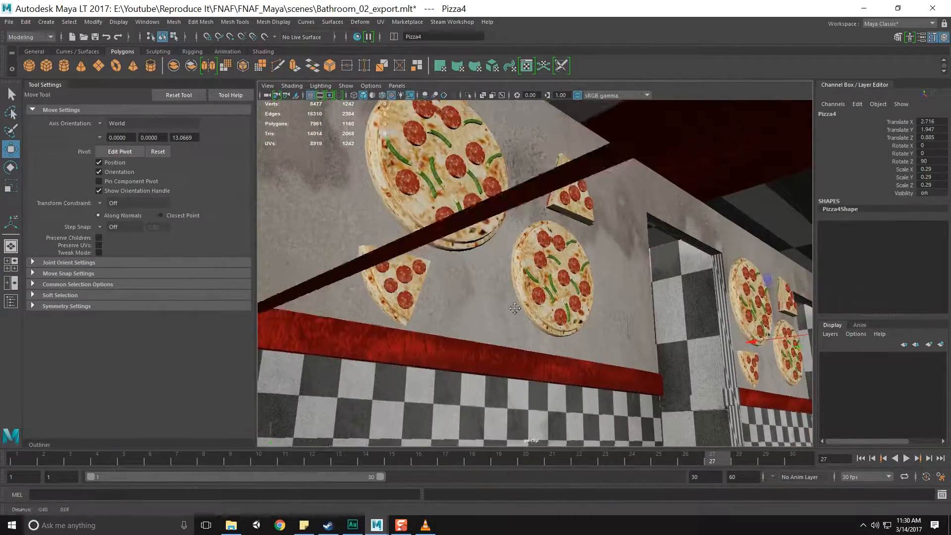
{"action": "left_click_drag", "start_coordinate": [527, 329], "coordinate": [533, 303], "text": "alt"}
{"action": "middle_click_drag", "start_coordinate": [422, 303], "coordinate": [480, 296], "text": "alt"}
{"action": "left_click", "coordinate": [466, 268]}
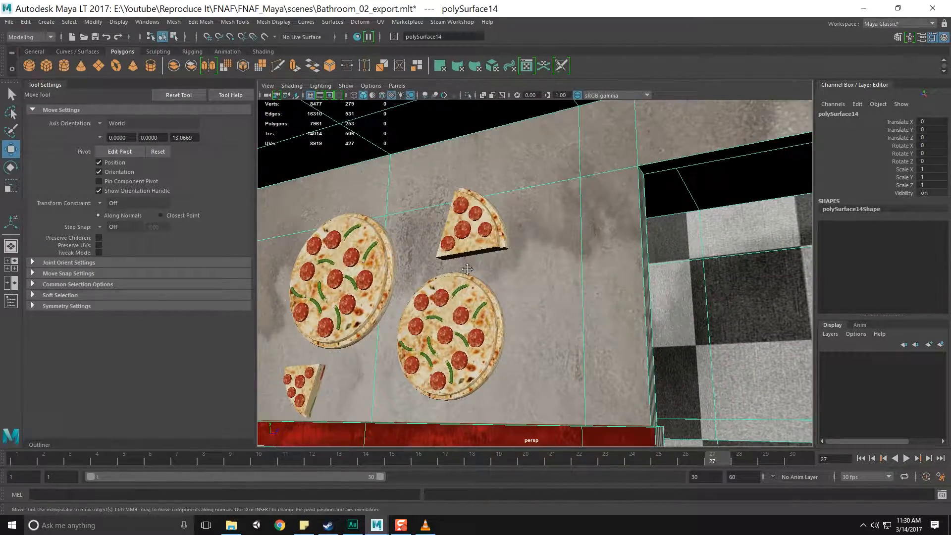
{"action": "middle_click_drag", "start_coordinate": [479, 250], "coordinate": [488, 249], "text": "alt"}
{"action": "left_click_drag", "start_coordinate": [469, 270], "coordinate": [478, 248], "text": "alt"}
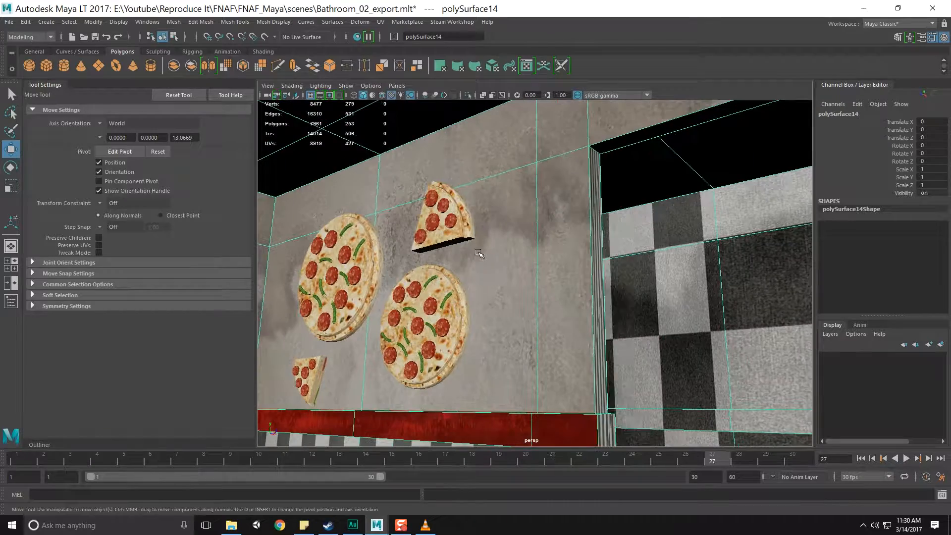
{"action": "right_click_drag", "start_coordinate": [430, 241], "coordinate": [455, 243], "text": "alt"}
{"action": "left_click", "coordinate": [407, 203]}
{"action": "middle_click_drag", "start_coordinate": [404, 240], "coordinate": [491, 232], "text": "alt"}
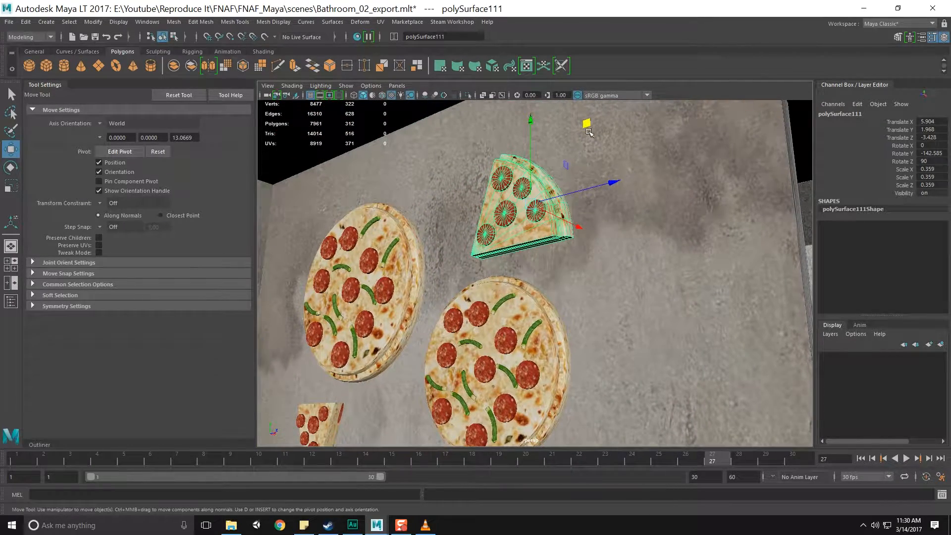
{"action": "left_click_drag", "start_coordinate": [589, 132], "coordinate": [706, 87]}
{"action": "key", "text": "e"}
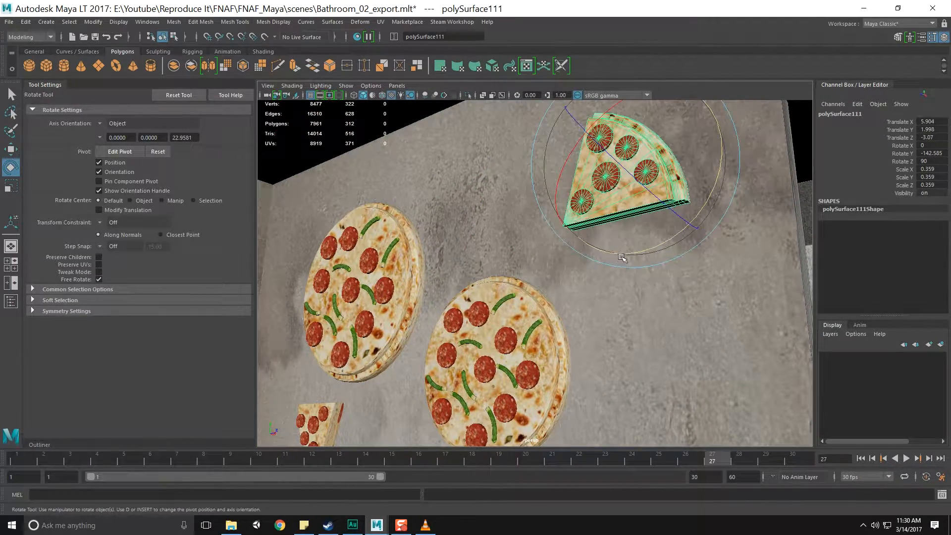
{"action": "left_click_drag", "start_coordinate": [623, 257], "coordinate": [644, 242]}
Scale that section's smaller round pizza to about 0.336 and move it along the wall beneath the upper slice
{"action": "key", "text": "w"}
{"action": "left_click", "coordinate": [525, 342]}
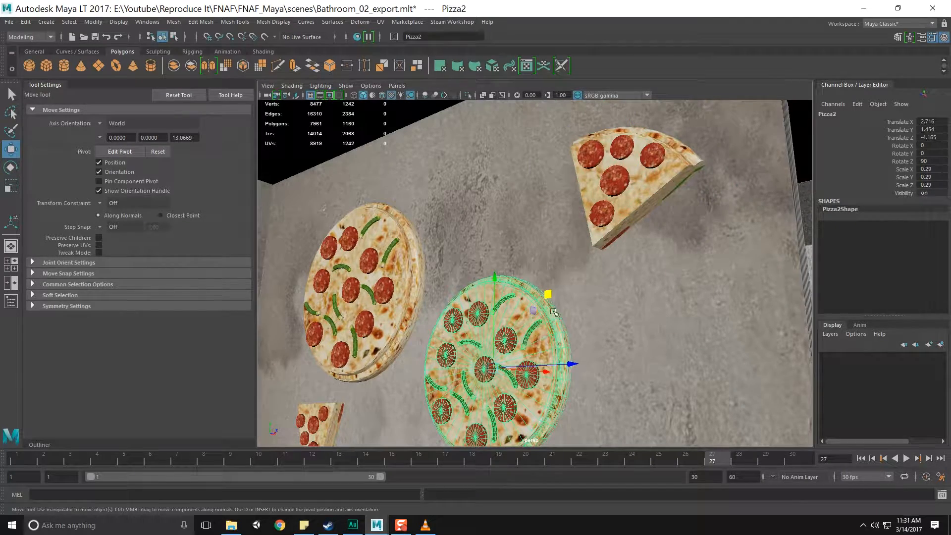
{"action": "left_click_drag", "start_coordinate": [546, 304], "coordinate": [573, 294]}
{"action": "key", "text": "r"}
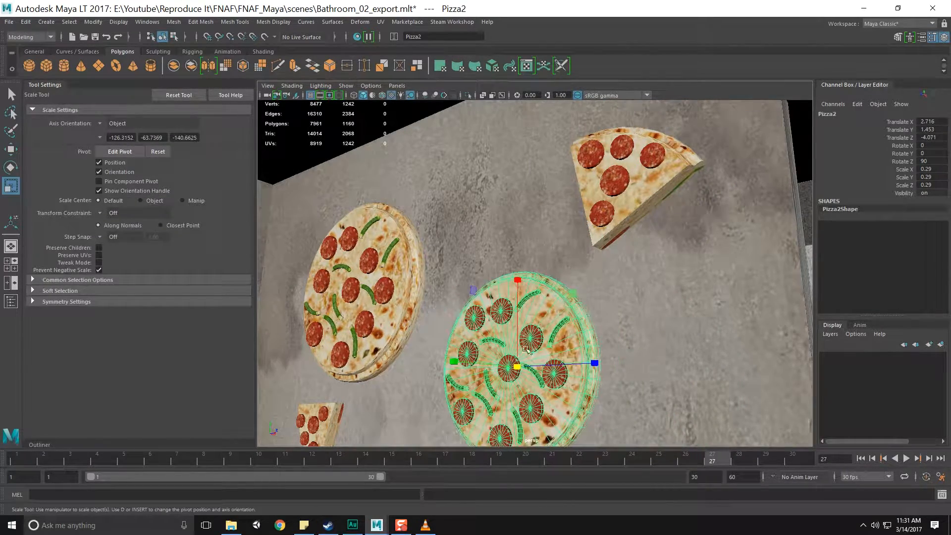
{"action": "left_click_drag", "start_coordinate": [524, 364], "coordinate": [555, 331]}
{"action": "key", "text": "w"}
{"action": "left_click_drag", "start_coordinate": [574, 300], "coordinate": [731, 288]}
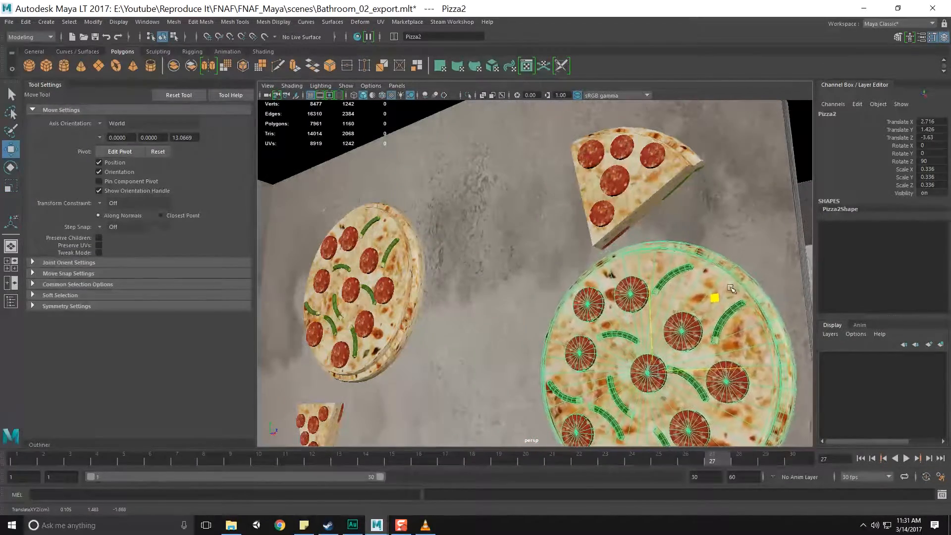
{"action": "middle_click_drag", "start_coordinate": [722, 328], "coordinate": [729, 241], "text": "alt"}
Enlarge the section's other round pizza to about 0.506 on X and Z, keeping its thickness, and shift it toward the wall corner
{"action": "left_click", "coordinate": [406, 246]}
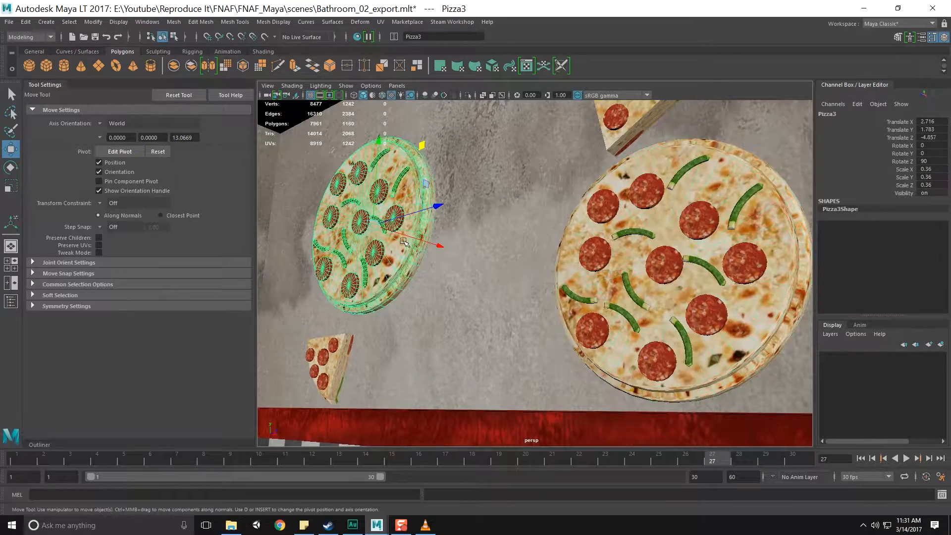
{"action": "middle_click_drag", "start_coordinate": [408, 233], "coordinate": [498, 236], "text": "alt"}
{"action": "key", "text": "r"}
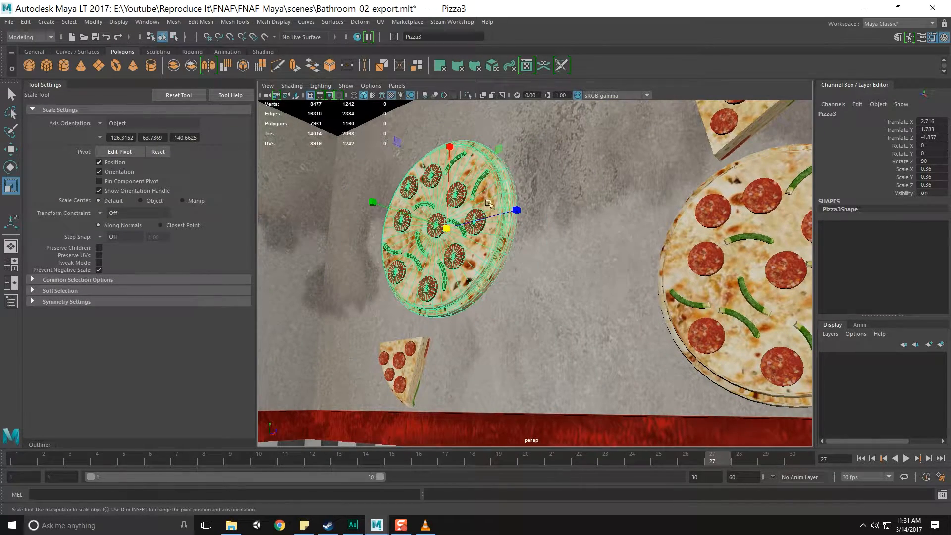
{"action": "left_click_drag", "start_coordinate": [503, 154], "coordinate": [533, 127]}
{"action": "key", "text": "e"}
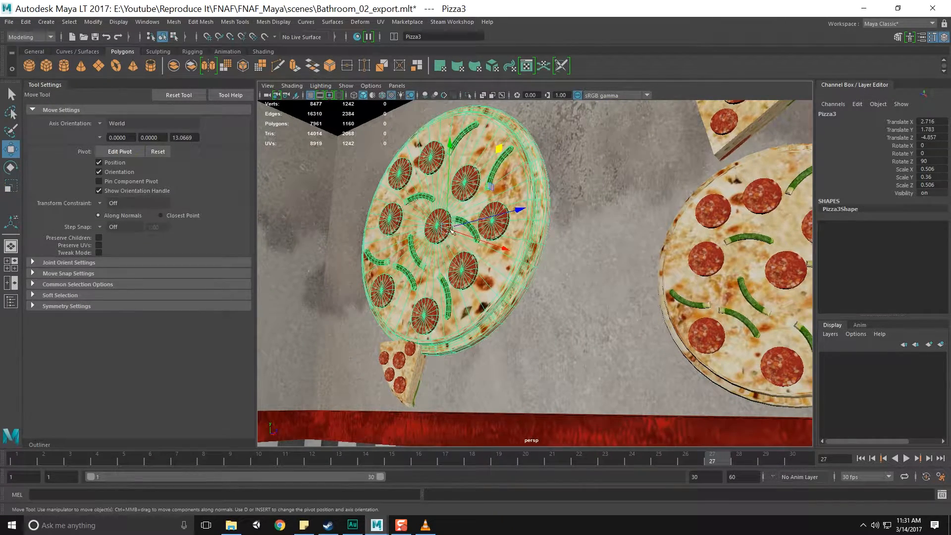
{"action": "key", "text": "w"}
{"action": "left_click_drag", "start_coordinate": [451, 235], "coordinate": [418, 236]}
Move the small slice between the two round pizzas, rotate it so its tip points upward and enlarge it to fit the gap
{"action": "left_click", "coordinate": [421, 374]}
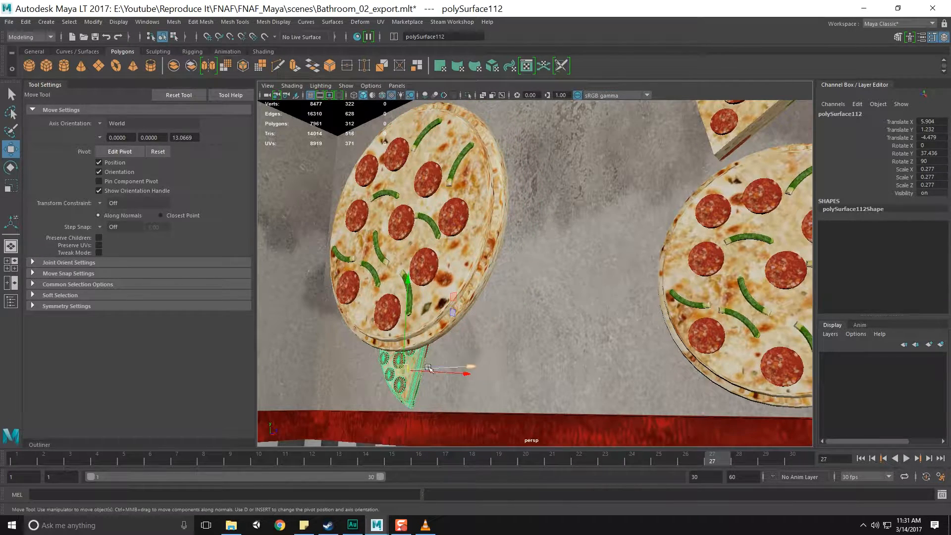
{"action": "middle_click_drag", "start_coordinate": [456, 310], "coordinate": [614, 213]}
{"action": "key", "text": "e"}
{"action": "left_click_drag", "start_coordinate": [638, 269], "coordinate": [600, 231]}
{"action": "key", "text": "w"}
{"action": "key", "text": "e"}
{"action": "key", "text": "r"}
{"action": "left_click_drag", "start_coordinate": [555, 295], "coordinate": [555, 285]}
{"action": "key", "text": "w"}
{"action": "left_click_drag", "start_coordinate": [614, 219], "coordinate": [623, 260]}
Deselect everything and save the Bathroom_02_export scene
{"action": "right_click_drag", "start_coordinate": [615, 260], "coordinate": [525, 263], "text": "alt"}
{"action": "left_click_drag", "start_coordinate": [525, 263], "coordinate": [485, 291], "text": "alt"}
{"action": "key", "text": "q"}
{"action": "left_click", "coordinate": [430, 264]}
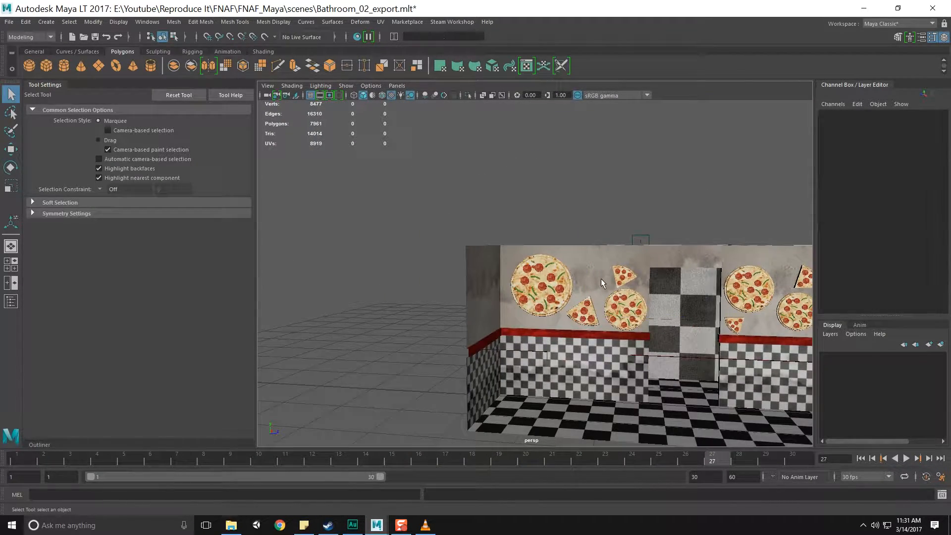
{"action": "middle_click_drag", "start_coordinate": [505, 292], "coordinate": [397, 243], "text": "alt"}
{"action": "left_click_drag", "start_coordinate": [396, 243], "coordinate": [515, 253], "text": "alt"}
{"action": "middle_click_drag", "start_coordinate": [545, 250], "coordinate": [395, 244], "text": "alt"}
{"action": "left_click_drag", "start_coordinate": [395, 244], "coordinate": [449, 179], "text": "alt"}
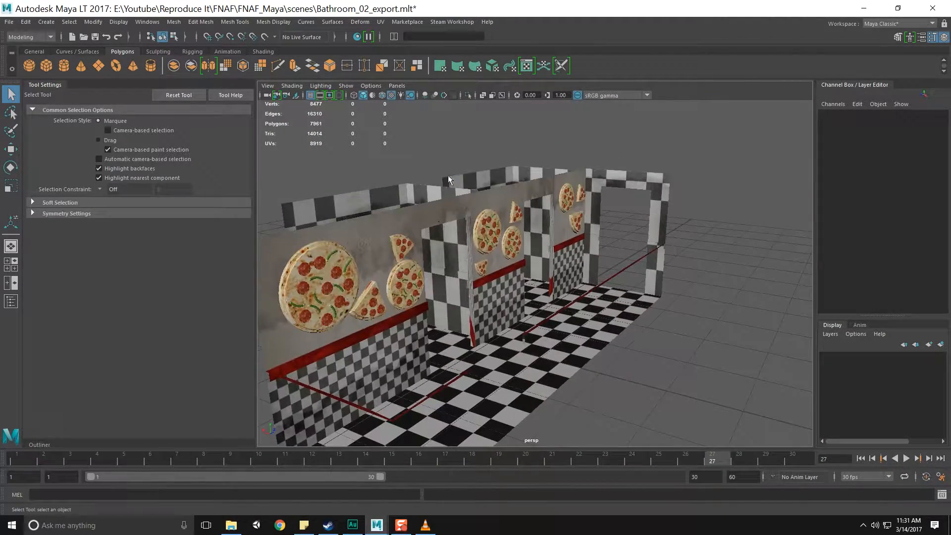
{"action": "key", "text": "ctrl+s"}
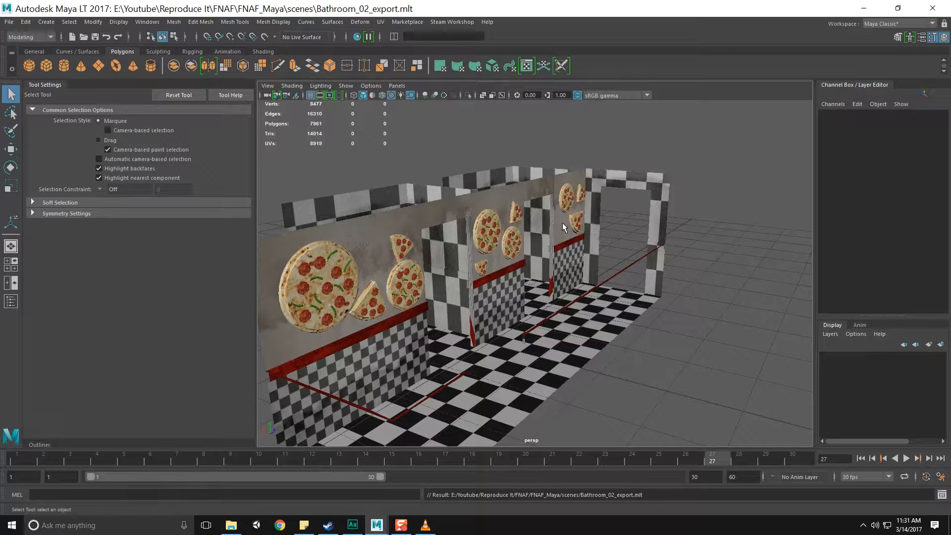
Duplicate the middle wall section's two round pizzas and two slices and move the copies off the wall, with the slice at X 4.73
{"action": "left_click_drag", "start_coordinate": [483, 241], "coordinate": [456, 239], "text": "alt"}
{"action": "scroll", "coordinate": [454, 238], "scroll_direction": "up", "scroll_amount": 7}
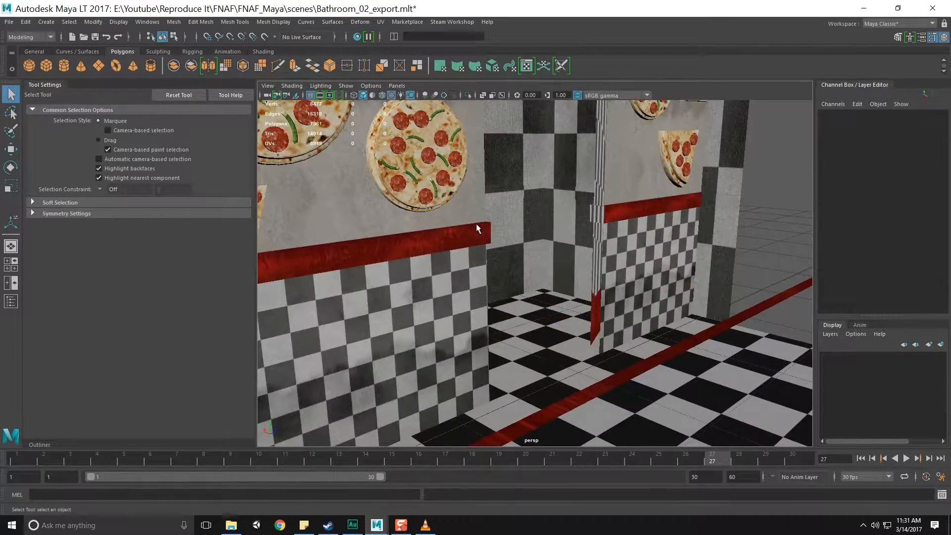
{"action": "middle_click_drag", "start_coordinate": [480, 223], "coordinate": [588, 248], "text": "alt"}
{"action": "left_click_drag", "start_coordinate": [588, 248], "coordinate": [617, 253], "text": "alt"}
{"action": "scroll", "coordinate": [617, 253], "scroll_direction": "up", "scroll_amount": 4}
{"action": "scroll", "coordinate": [617, 253], "scroll_direction": "down", "scroll_amount": 3}
{"action": "left_click", "coordinate": [606, 214]}
{"action": "left_click", "coordinate": [546, 195], "text": "shift"}
{"action": "left_click_drag", "start_coordinate": [541, 194], "coordinate": [545, 293], "text": "alt"}
{"action": "left_click", "coordinate": [543, 296]}
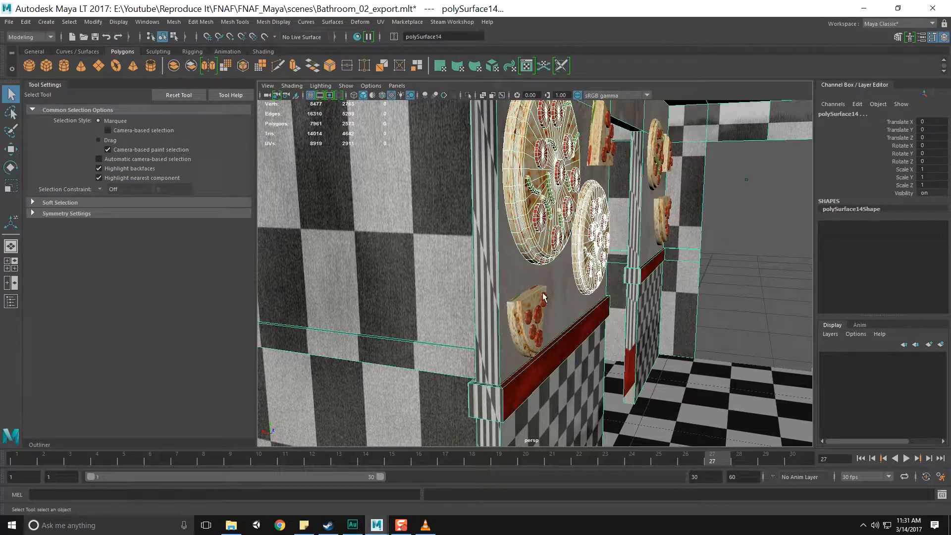
{"action": "left_click", "coordinate": [607, 157]}
{"action": "left_click", "coordinate": [581, 263]}
{"action": "left_click", "coordinate": [538, 216]}
{"action": "left_click", "coordinate": [544, 321]}
{"action": "scroll", "coordinate": [542, 317], "scroll_direction": "down", "scroll_amount": 10}
{"action": "left_click_drag", "start_coordinate": [542, 308], "coordinate": [572, 316], "text": "alt"}
{"action": "key", "text": "ctrl+d"}
{"action": "key", "text": "w"}
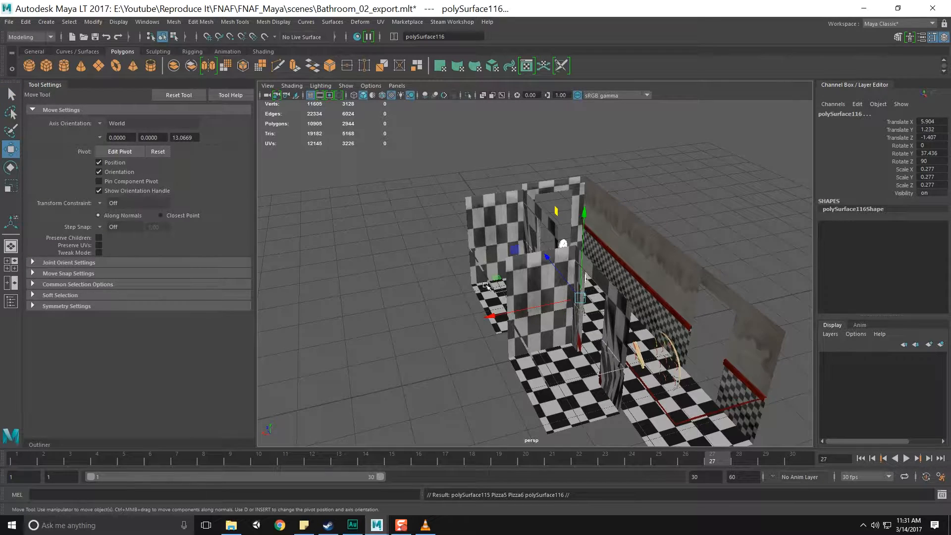
{"action": "left_click_drag", "start_coordinate": [490, 317], "coordinate": [545, 313]}
Set the copied pizzas' and slices' X rotation to 180 and move the set against the opposite wall
{"action": "left_click_drag", "start_coordinate": [604, 302], "coordinate": [573, 365], "text": "alt"}
{"action": "key", "text": "e"}
{"action": "mouse_move", "coordinate": [647, 412]}
{"action": "left_mouse_down"}
{"action": "mouse_move", "coordinate": [686, 394]}
{"action": "mouse_move", "coordinate": [689, 248]}
{"action": "mouse_move", "coordinate": [555, 252]}
{"action": "mouse_move", "coordinate": [578, 255]}
{"action": "left_mouse_up"}
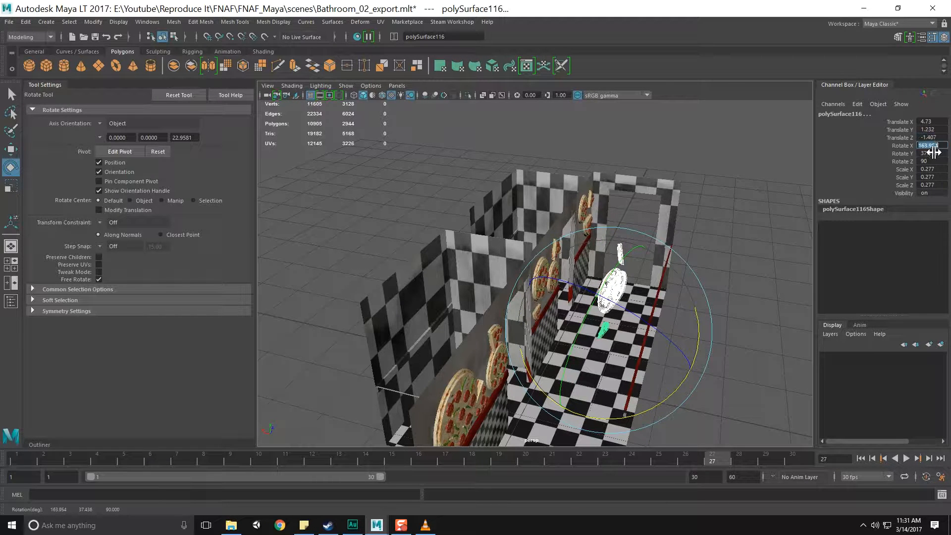
{"action": "left_click_drag", "start_coordinate": [727, 240], "coordinate": [696, 286], "text": "alt"}
{"action": "key", "text": "w"}
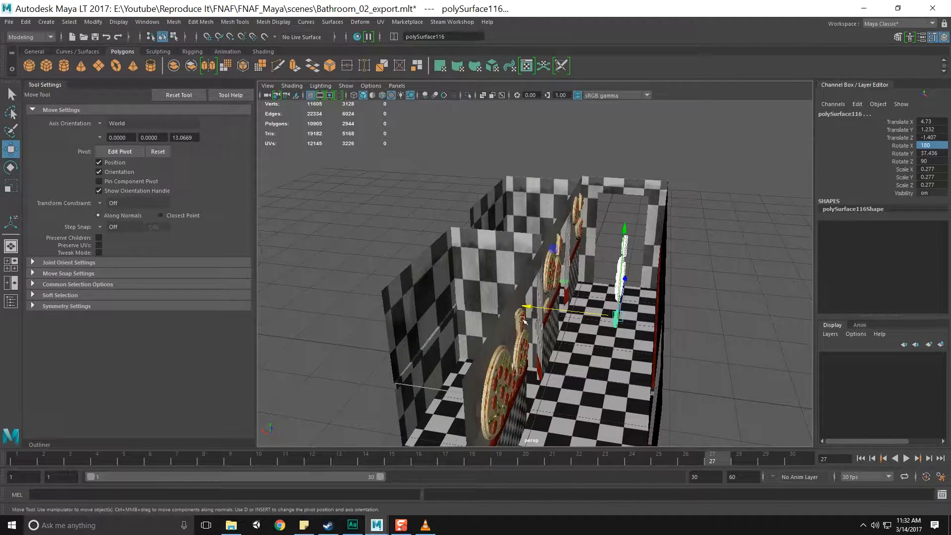
{"action": "middle_click_drag", "start_coordinate": [721, 335], "coordinate": [679, 344]}
{"action": "left_click_drag", "start_coordinate": [679, 344], "coordinate": [750, 339], "text": "alt"}
Move the upper pizza slice on the opposite wall toward the doorway, to Z 1.13
{"action": "key", "text": "q"}
{"action": "left_click", "coordinate": [777, 222]}
{"action": "left_click_drag", "start_coordinate": [777, 222], "coordinate": [726, 238], "text": "alt"}
{"action": "scroll", "coordinate": [551, 290], "scroll_direction": "up", "scroll_amount": 6}
{"action": "left_click_drag", "start_coordinate": [551, 290], "coordinate": [550, 254], "text": "alt"}
{"action": "middle_click_drag", "start_coordinate": [551, 256], "coordinate": [535, 385], "text": "alt"}
{"action": "left_click_drag", "start_coordinate": [535, 385], "coordinate": [510, 233], "text": "alt"}
{"action": "left_click", "coordinate": [553, 193]}
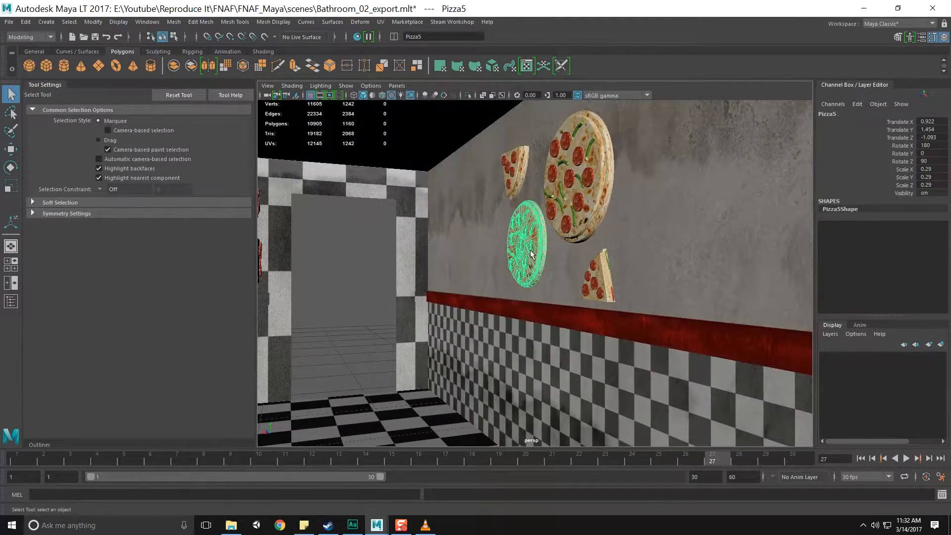
{"action": "left_click", "coordinate": [503, 166]}
{"action": "key", "text": "w"}
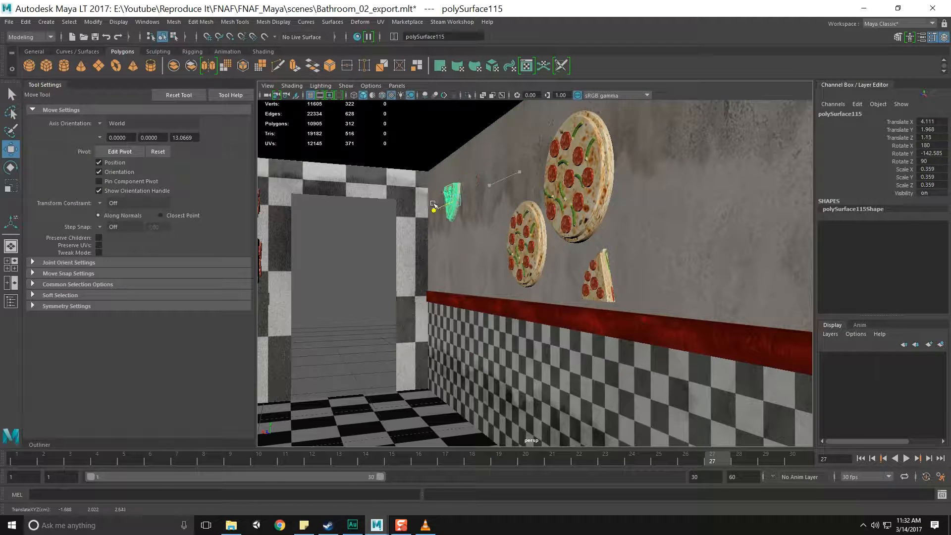
Spread the two round pizzas apart along the wall, moving the large one to Z -2.679 and the small one toward the doorway
{"action": "left_click", "coordinate": [602, 201]}
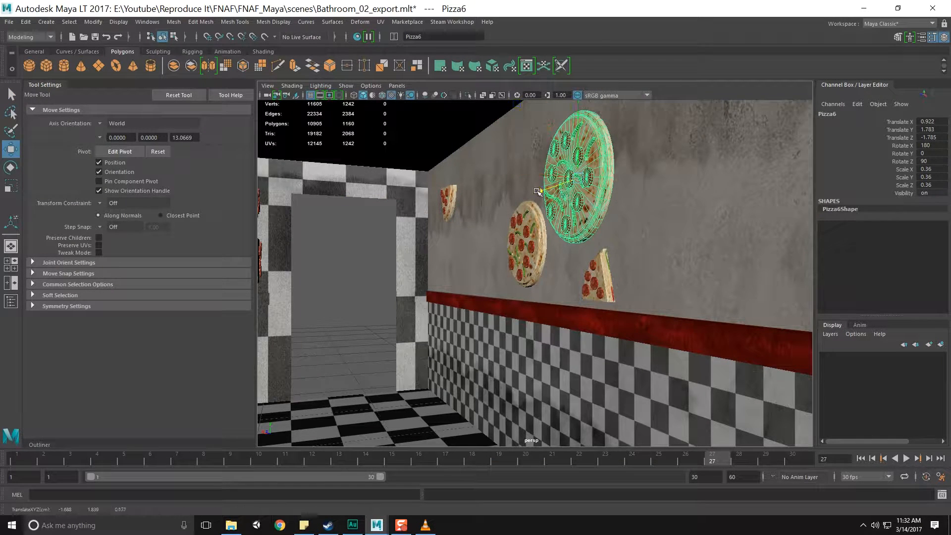
{"action": "left_click_drag", "start_coordinate": [538, 192], "coordinate": [602, 206]}
{"action": "left_click", "coordinate": [605, 275]}
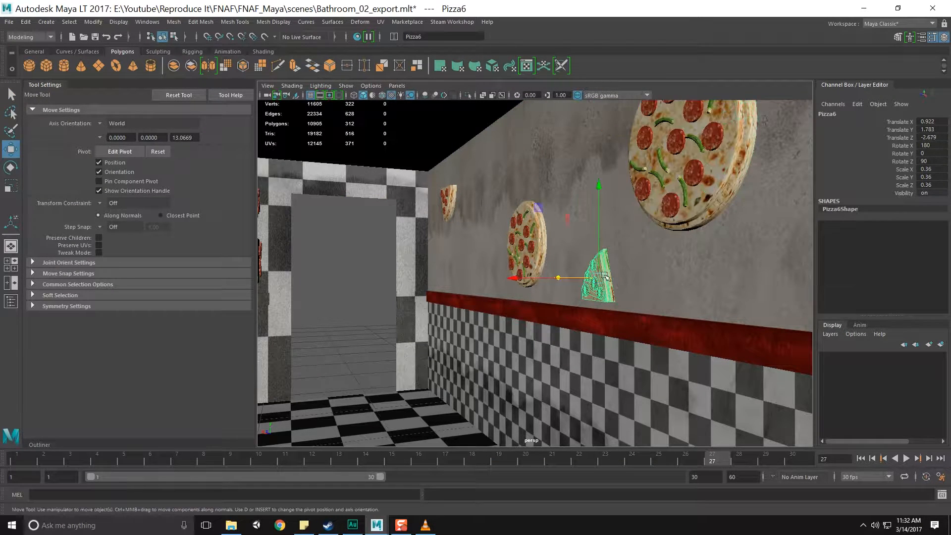
{"action": "left_click", "coordinate": [528, 246]}
{"action": "left_click_drag", "start_coordinate": [486, 246], "coordinate": [464, 255]}
Duplicate the large round pizza, move the copy to Y 1.792 and Z -1.329, and set its X and Z scale to 0.504
{"action": "left_click", "coordinate": [684, 199]}
{"action": "key", "text": "ctrl+d"}
{"action": "left_click_drag", "start_coordinate": [642, 157], "coordinate": [513, 181]}
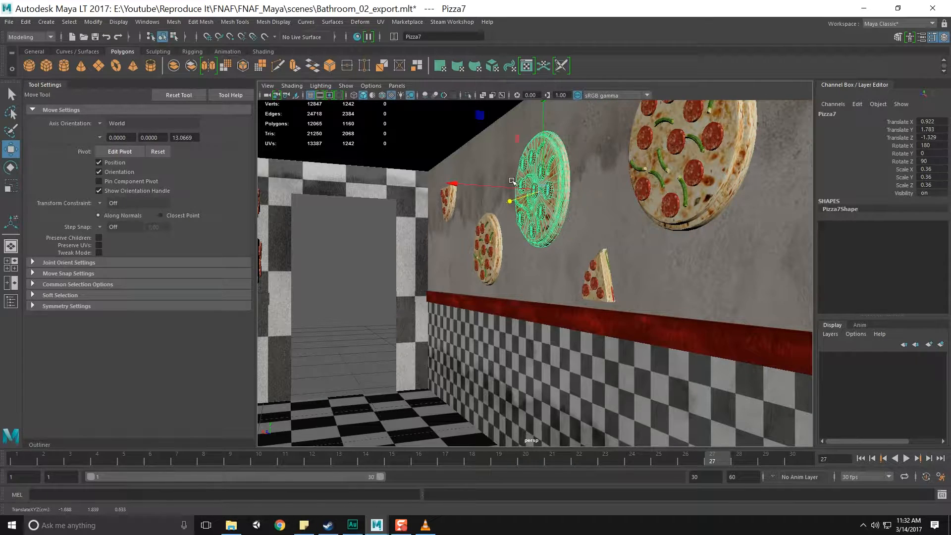
{"action": "mouse_move", "coordinate": [547, 110]}
{"action": "left_mouse_down"}
{"action": "mouse_move", "coordinate": [547, 135]}
{"action": "mouse_move", "coordinate": [600, 132]}
{"action": "mouse_move", "coordinate": [547, 98]}
{"action": "left_mouse_up"}
{"action": "key", "text": "r"}
{"action": "key", "text": "w"}
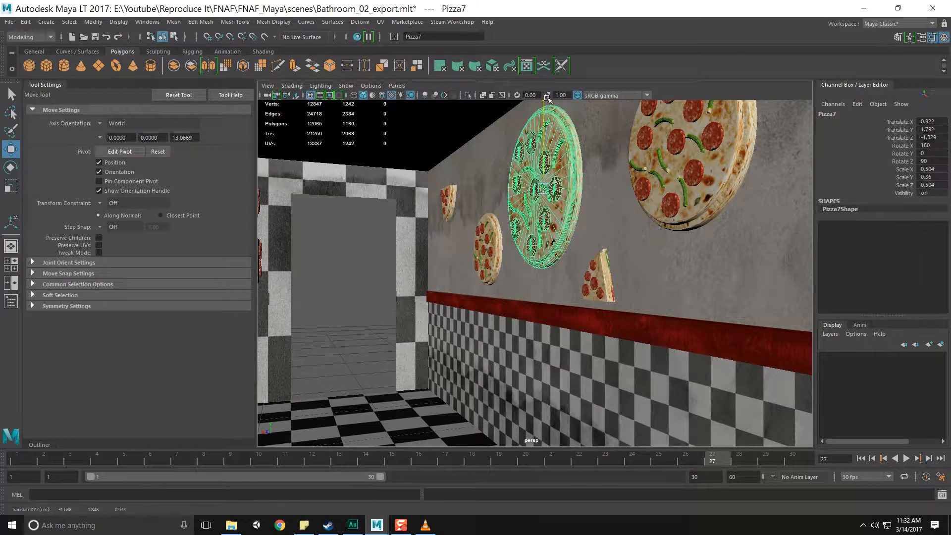
Duplicate the lower slice to the wall's far end at Y 1.31, Z -2.685, rotate the copy to 236.242 in Y, and deselect it
{"action": "left_click_drag", "start_coordinate": [638, 177], "coordinate": [570, 204], "text": "alt"}
{"action": "left_click", "coordinate": [500, 280]}
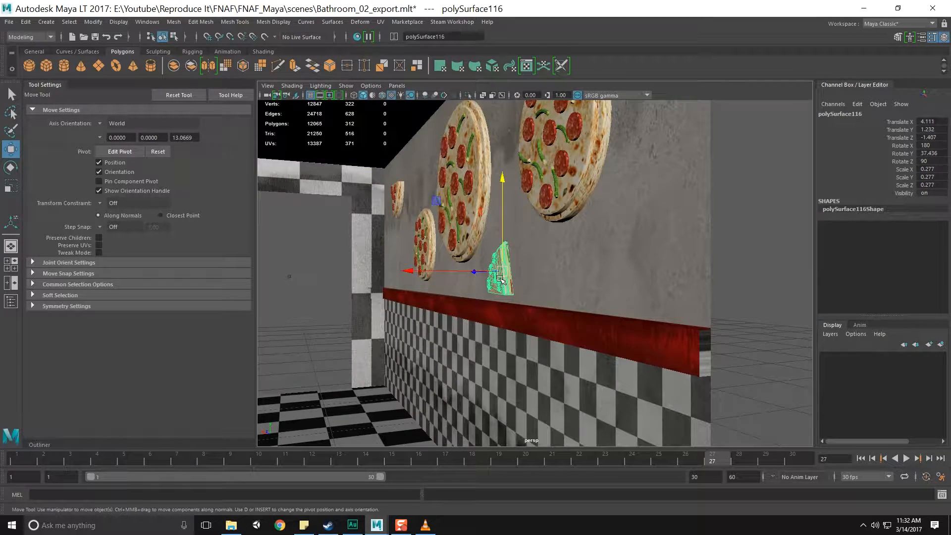
{"action": "left_click_drag", "start_coordinate": [477, 276], "coordinate": [456, 467]}
{"action": "key", "text": "e"}
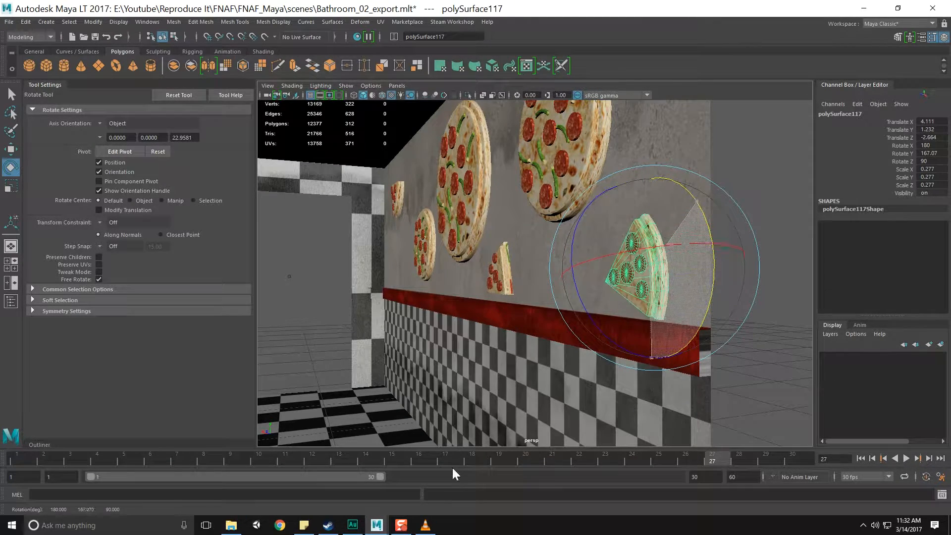
{"action": "left_click_drag", "start_coordinate": [699, 208], "coordinate": [688, 296]}
{"action": "key", "text": "w"}
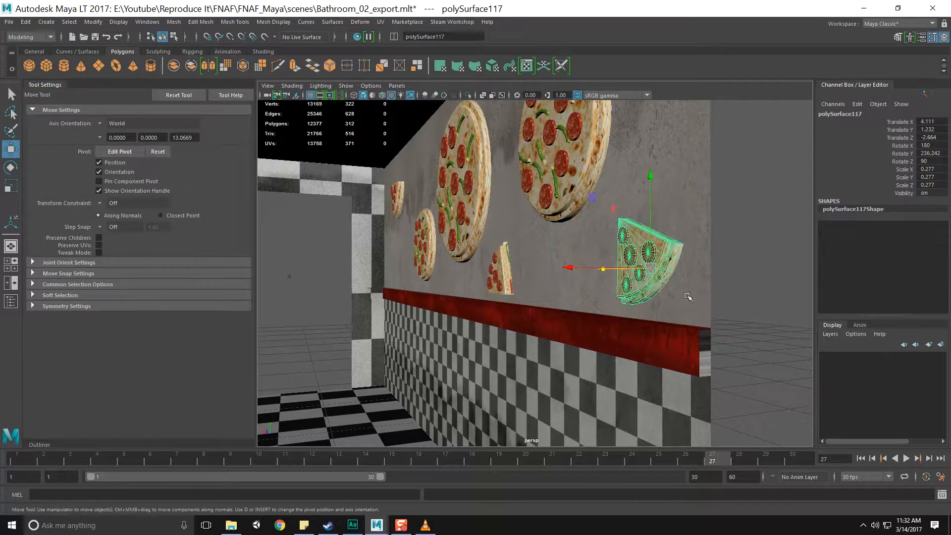
{"action": "left_click_drag", "start_coordinate": [614, 209], "coordinate": [619, 184]}
{"action": "key", "text": "q"}
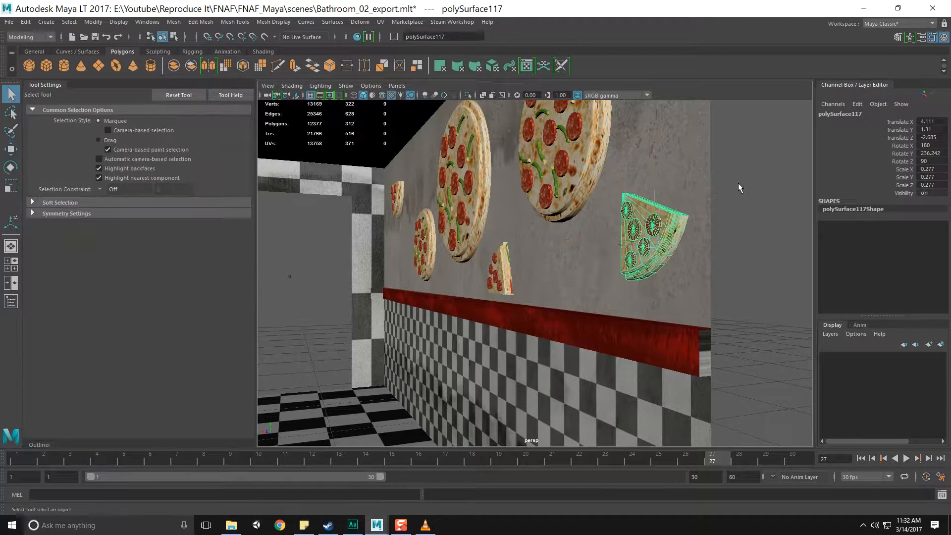
{"action": "left_click", "coordinate": [738, 183]}
Rotate, reposition and resize the small slice below the enlarged middle round pizza
{"action": "scroll", "coordinate": [549, 240], "scroll_direction": "down", "scroll_amount": 8}
{"action": "left_click_drag", "start_coordinate": [500, 241], "coordinate": [495, 263], "text": "alt"}
{"action": "scroll", "coordinate": [485, 255], "scroll_direction": "up", "scroll_amount": 7}
{"action": "left_click", "coordinate": [536, 299]}
{"action": "scroll", "coordinate": [537, 299], "scroll_direction": "up", "scroll_amount": 5}
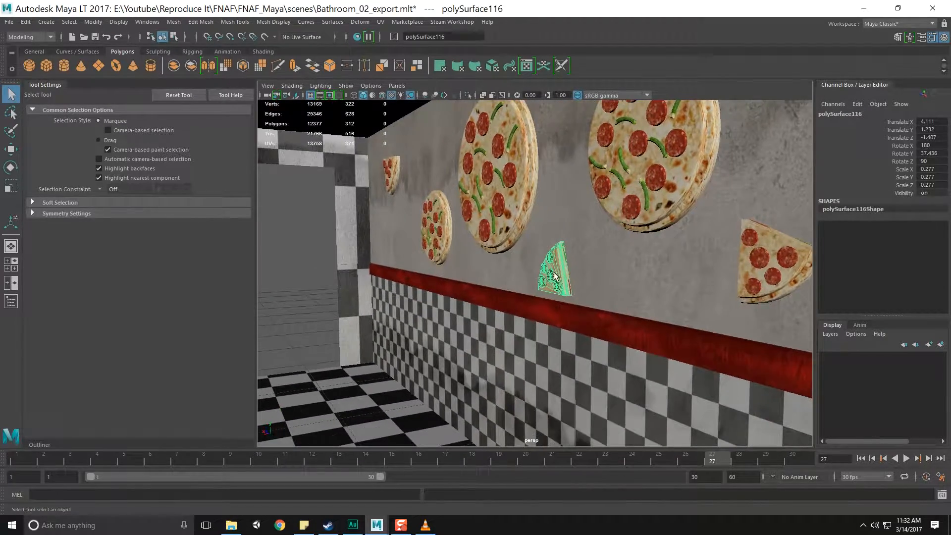
{"action": "key", "text": "e"}
{"action": "left_click_drag", "start_coordinate": [557, 278], "coordinate": [530, 133]}
{"action": "left_click_drag", "start_coordinate": [622, 272], "coordinate": [607, 174]}
{"action": "key", "text": "w"}
{"action": "left_click_drag", "start_coordinate": [527, 217], "coordinate": [556, 213]}
{"action": "key", "text": "r"}
Deselect everything, save the Bathroom_02_export scene and view the decorated room from outside
{"action": "scroll", "coordinate": [584, 279], "scroll_direction": "down", "scroll_amount": 8}
{"action": "left_click_drag", "start_coordinate": [766, 196], "coordinate": [693, 265], "text": "alt"}
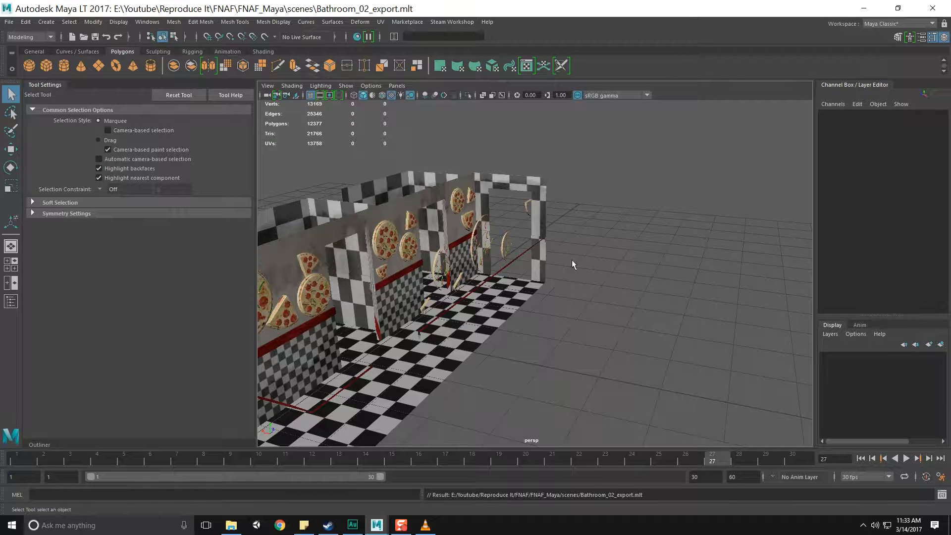
{"action": "left_click_drag", "start_coordinate": [429, 290], "coordinate": [528, 304], "text": "alt"}
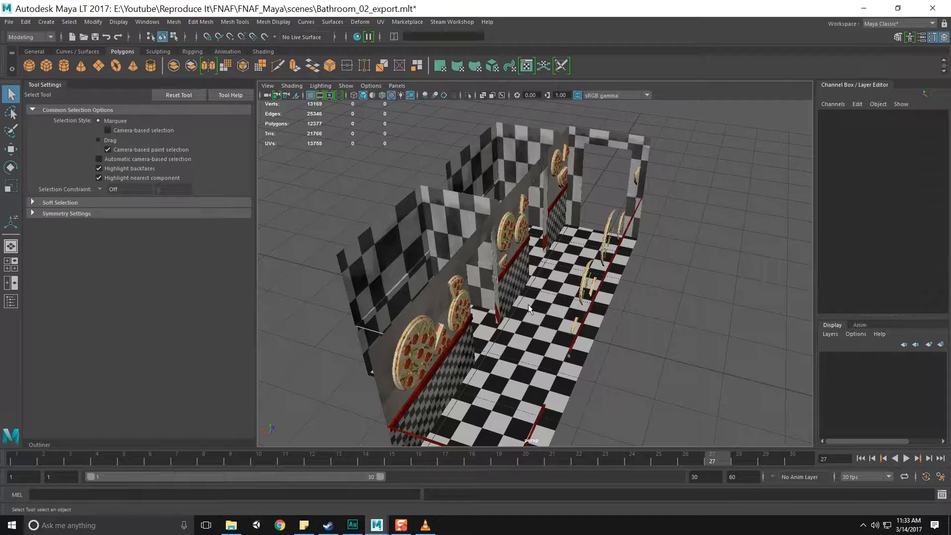